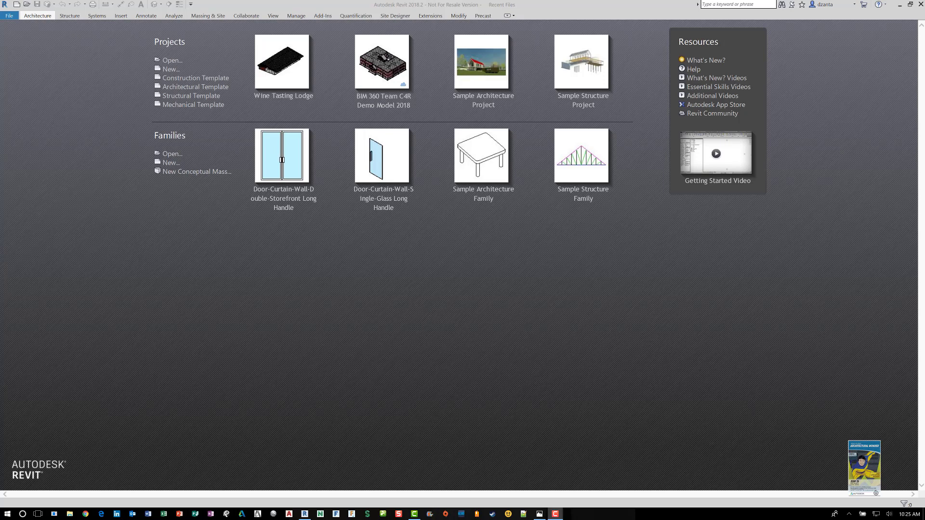
View the Bar Stool.jpg reference photo, and return to Revit's start page
drag(0, 5, 486, 0)
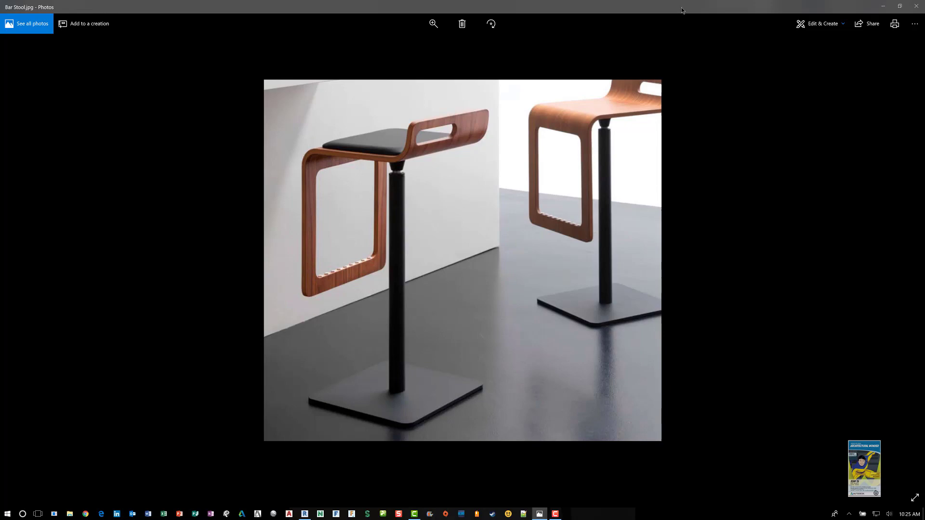
drag(681, 12, 0, 117)
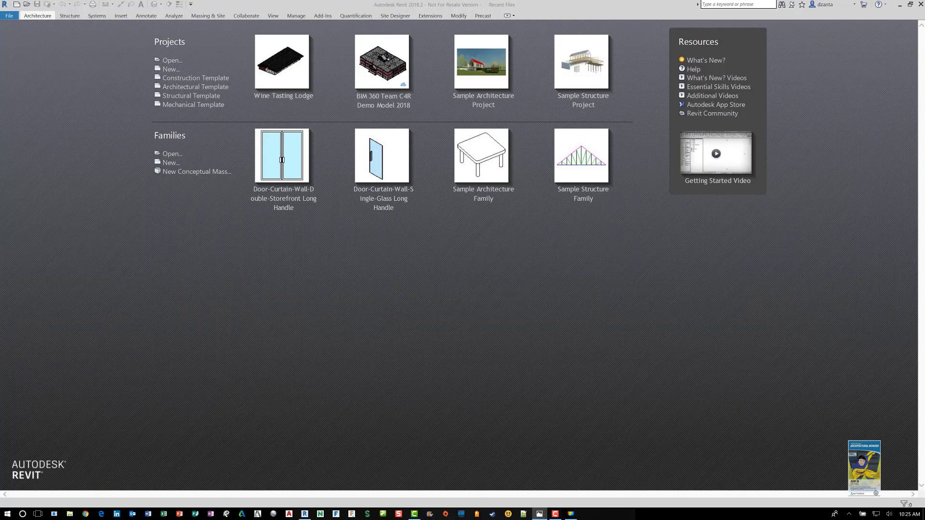
click(251, 297)
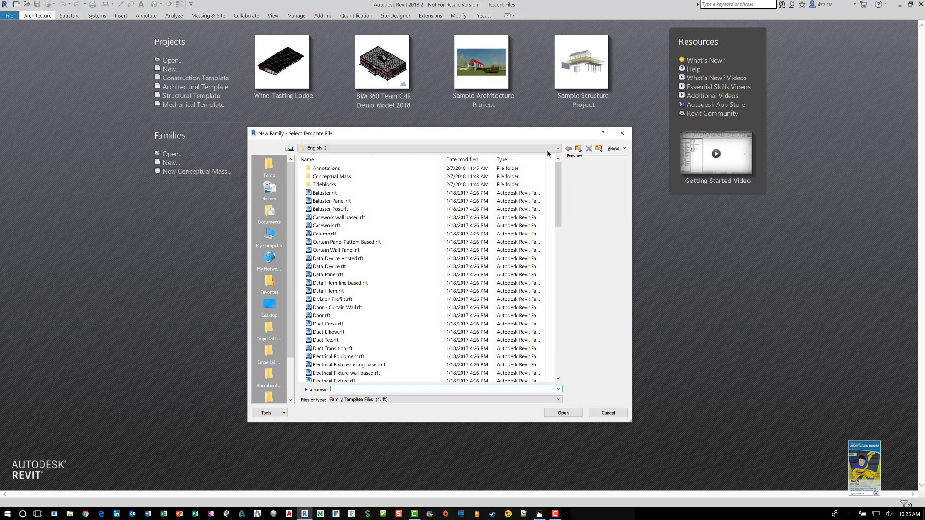
Create a new family from the Furniture.rft template
drag(544, 132, 572, 142)
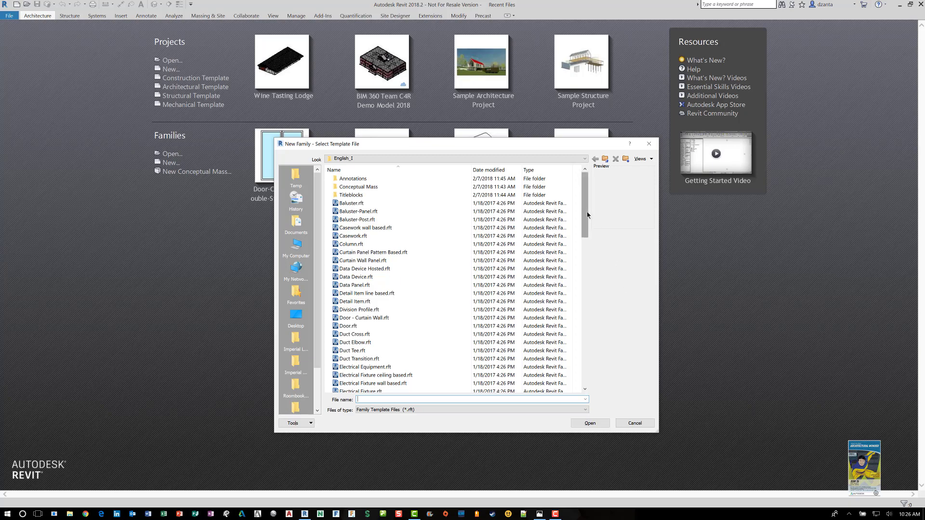
drag(586, 211, 605, 263)
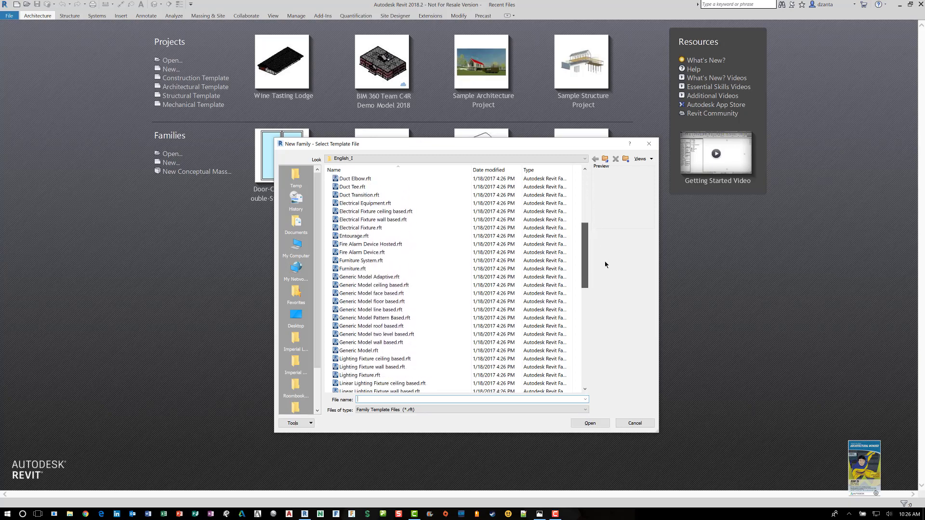
click(378, 269)
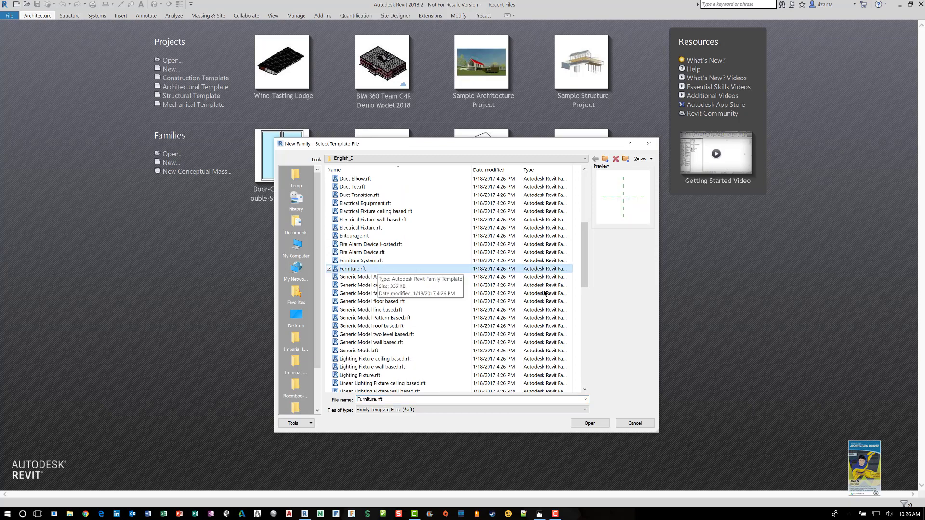
click(597, 423)
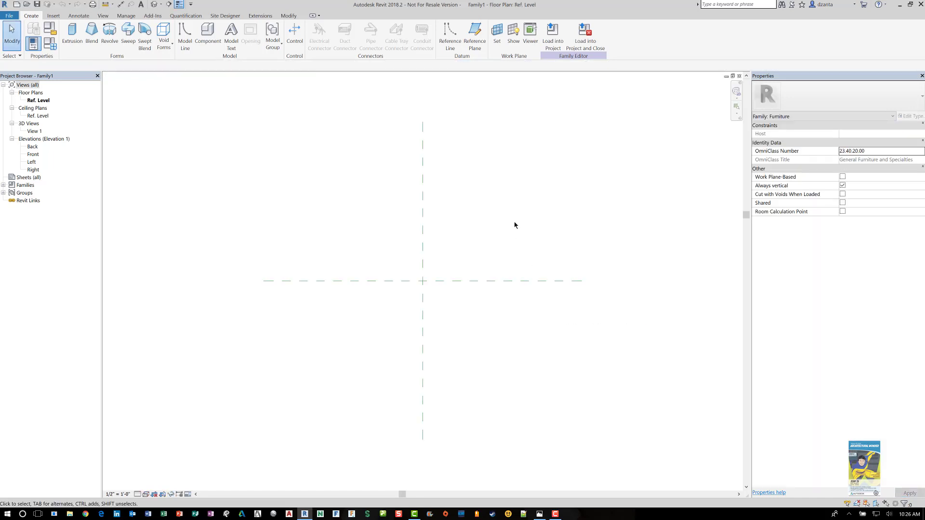
Review the Family Category and Parameters settings for the Furniture category, leaving without changes
click(54, 34)
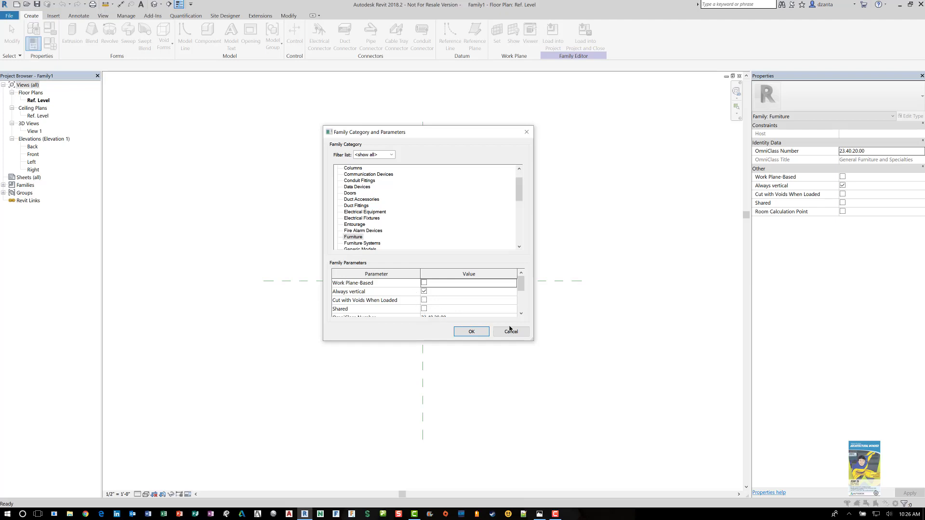
click(521, 313)
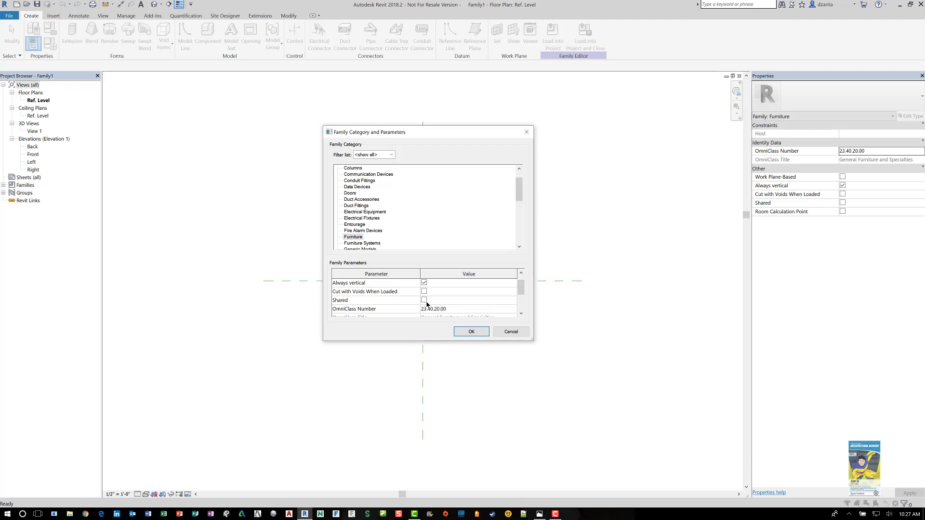
click(511, 332)
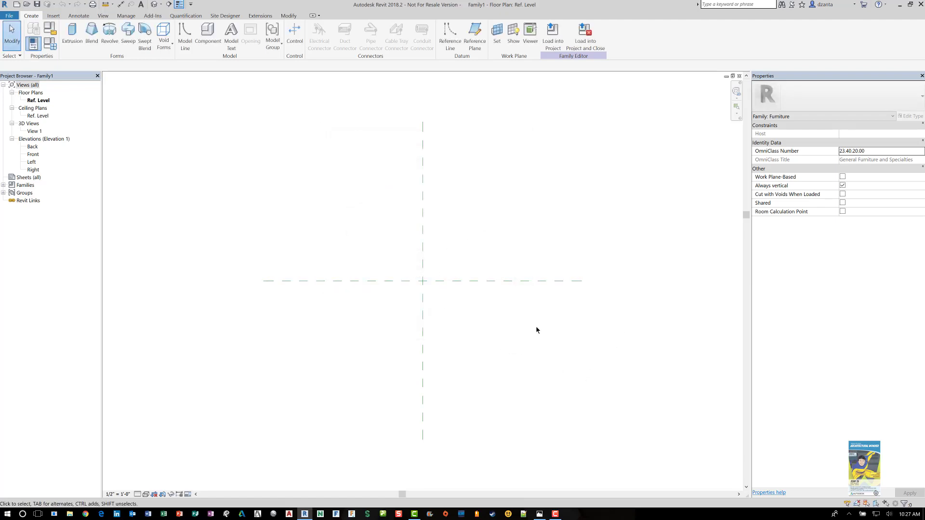
Inspect the properties of the Center Left/Right and Center Front/Back reference planes in the Ref. Level plan
click(422, 173)
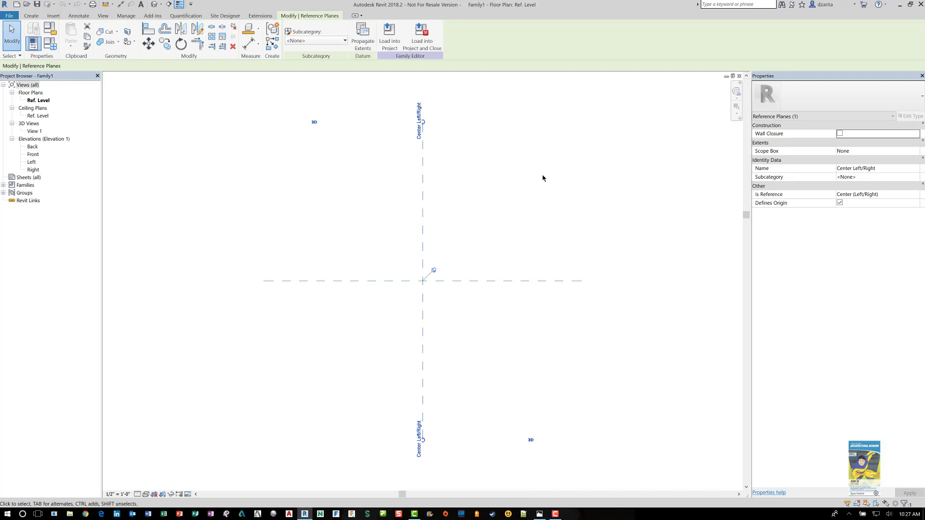
click(542, 178)
click(530, 279)
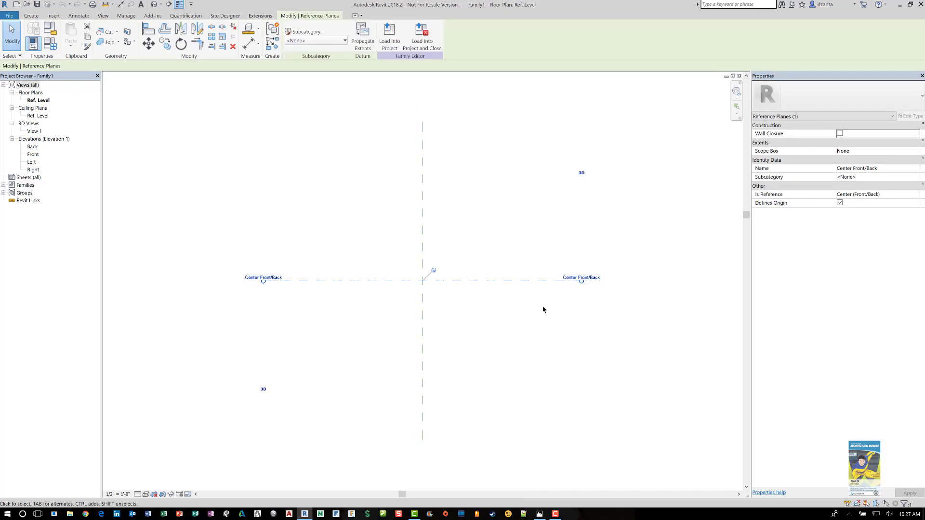
click(840, 205)
key(Escape)
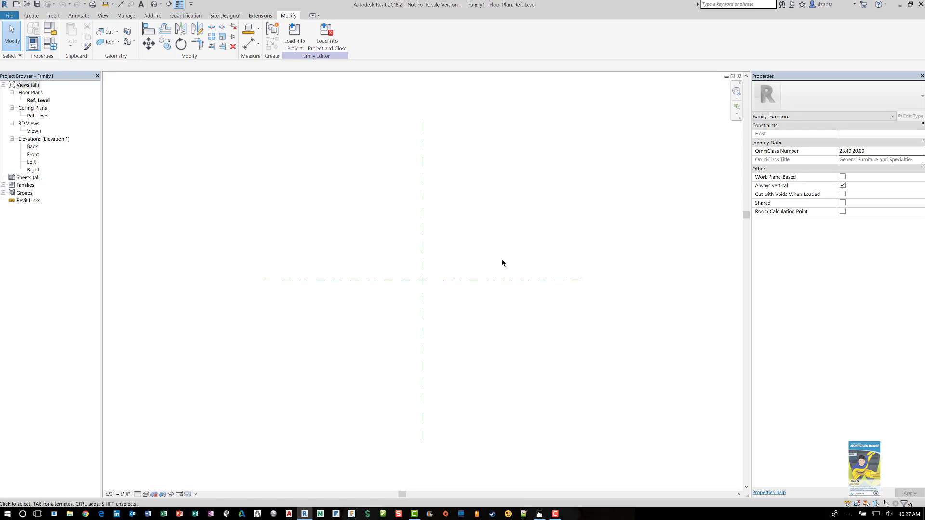
Examine the bar stool photo again for its overall shape, and return to the family in Revit
drag(0, 133, 487, 0)
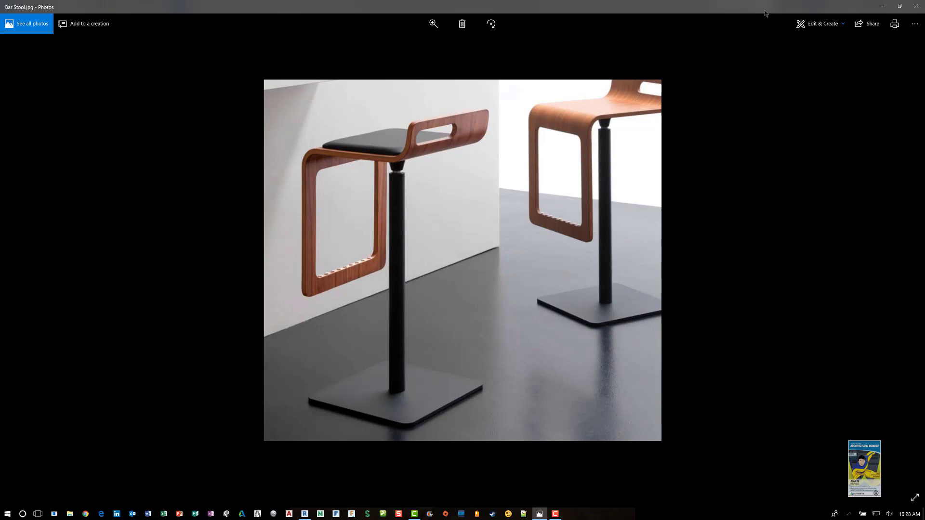
drag(765, 11, 0, 130)
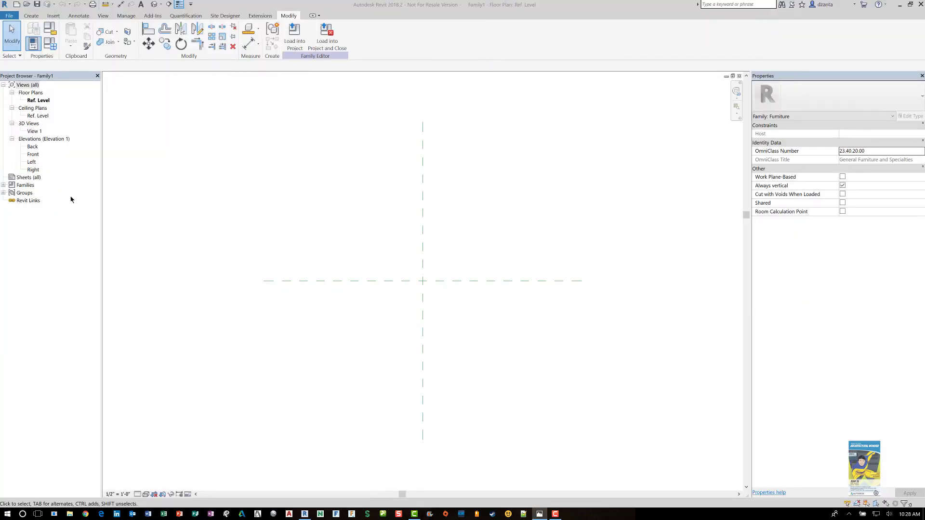
click(295, 166)
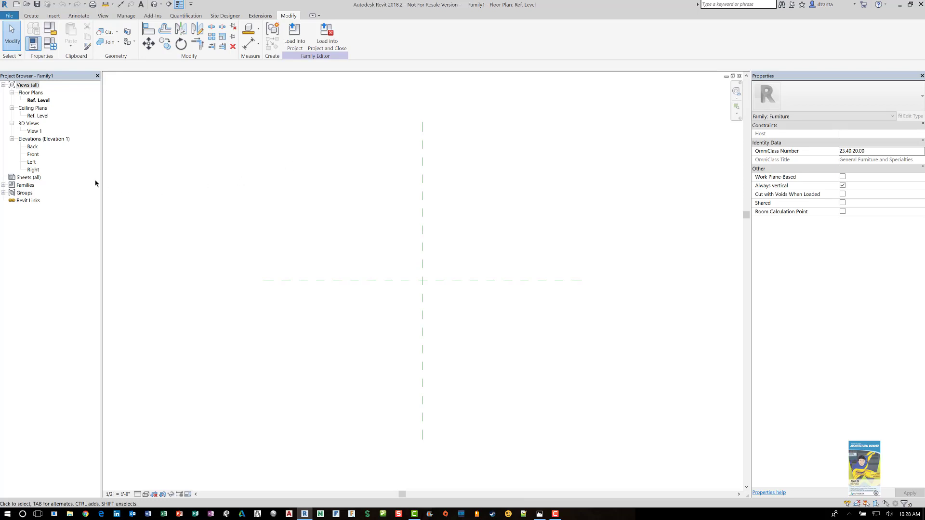
In the Front elevation, extend the Ref. Level line's head well past the horizontal reference plane and inspect that plane's properties
double_click(33, 155)
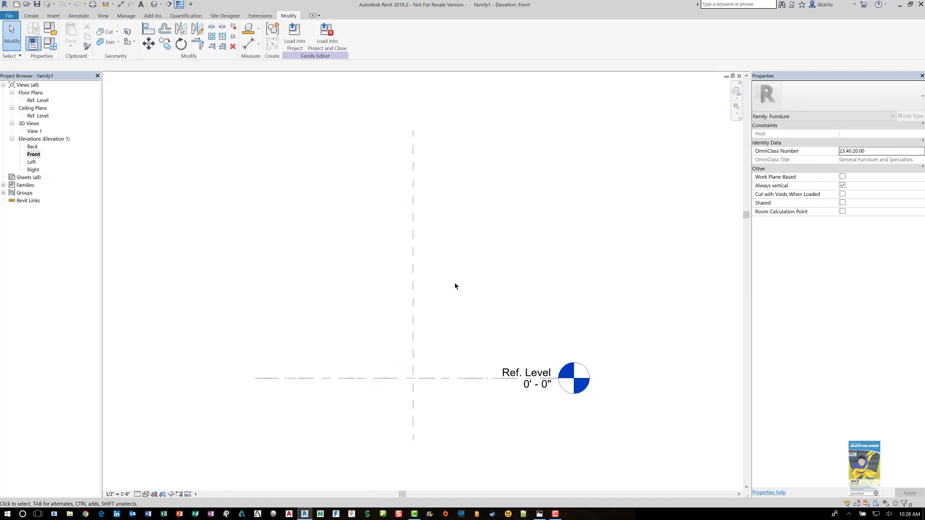
scroll(467, 285, down, 1)
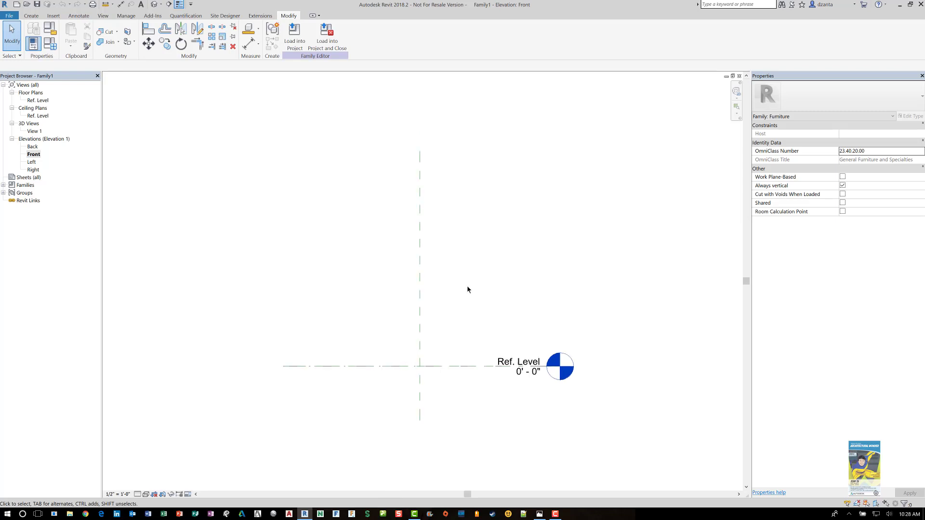
middle_drag(465, 288, 353, 328)
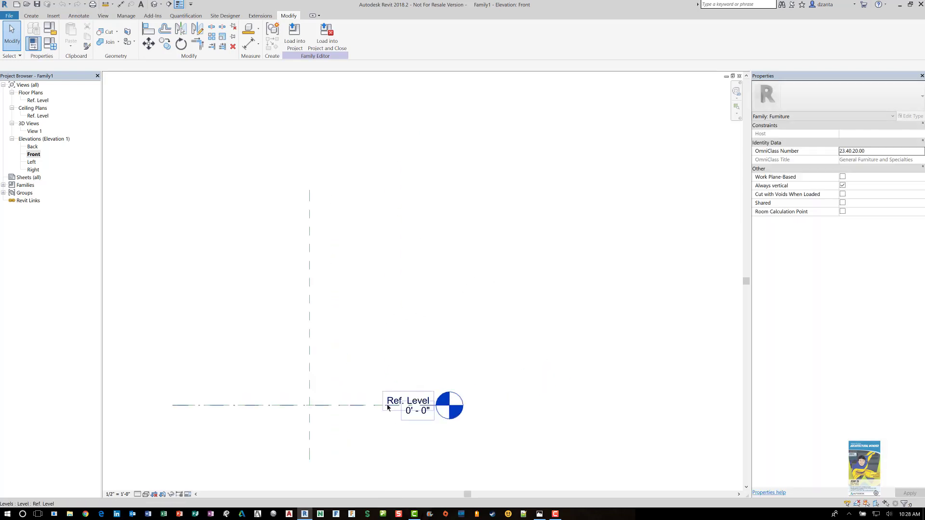
click(423, 412)
drag(436, 406, 679, 406)
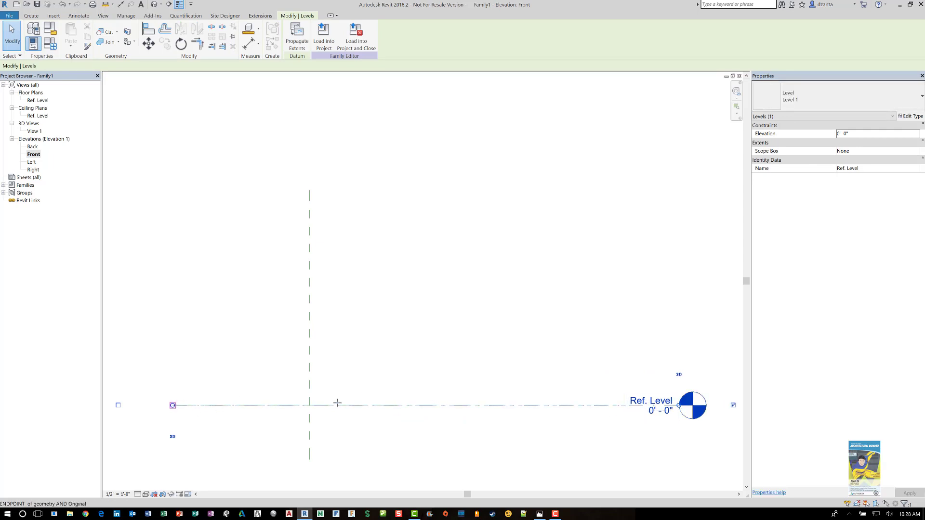
click(518, 345)
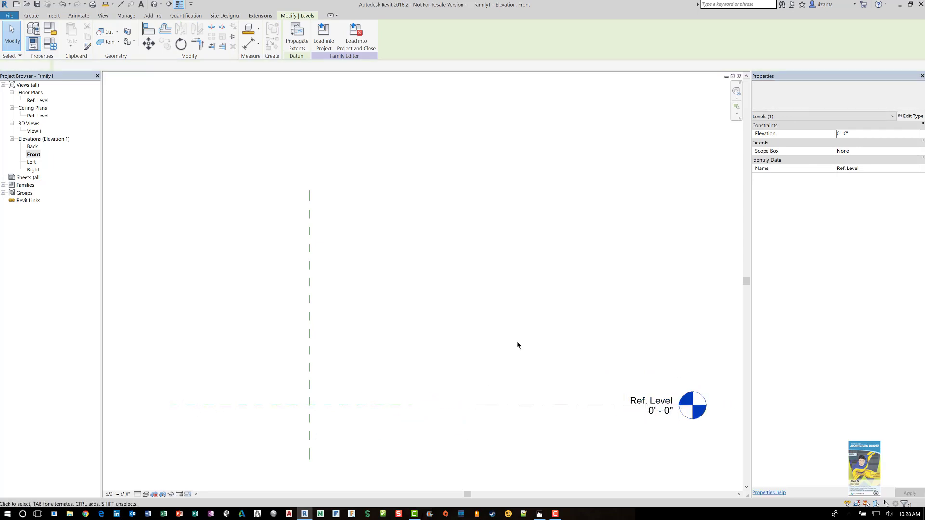
click(352, 406)
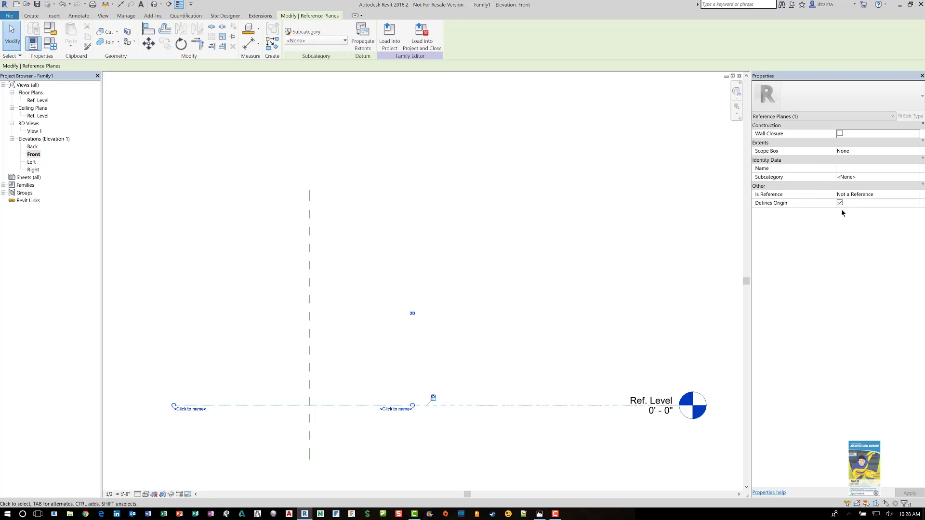
click(508, 244)
Draw vertical reference planes about 2' 6" left and 2' 5" right of the center plane, both crossing the reference level
middle_drag(337, 341, 384, 372)
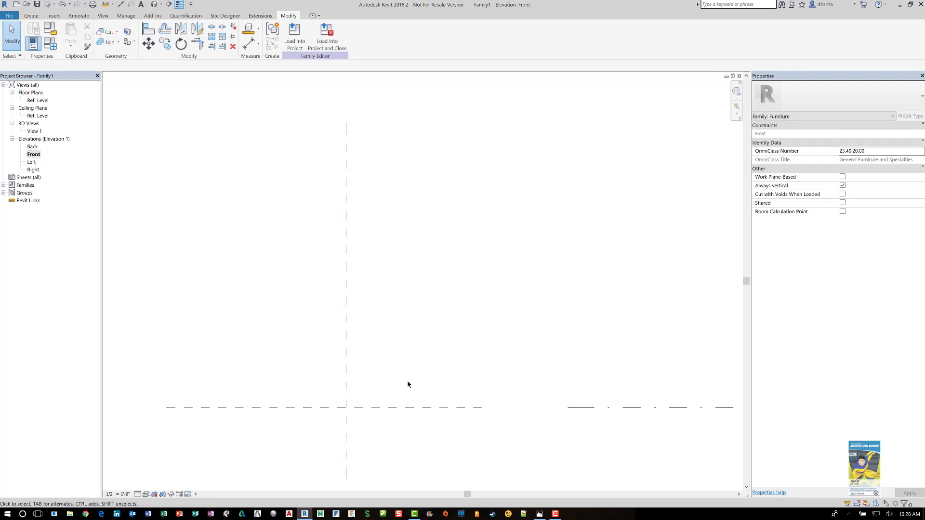
click(30, 15)
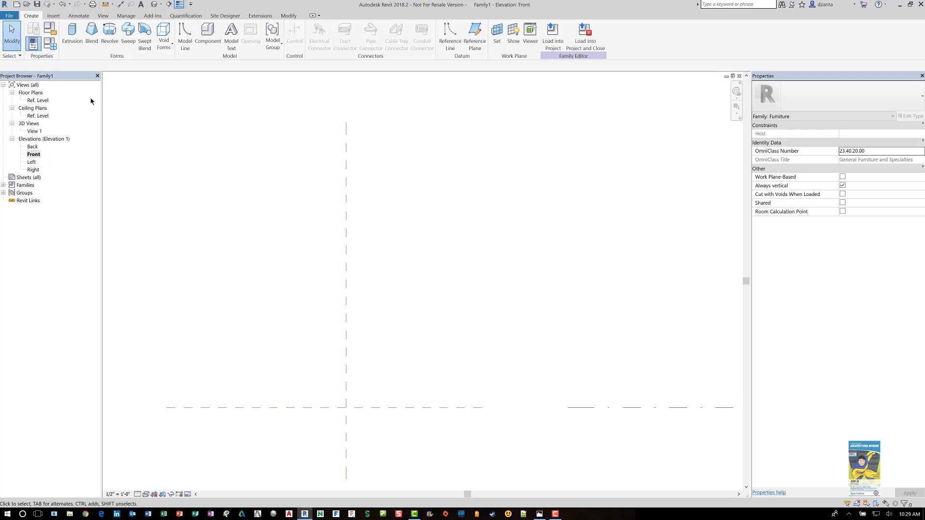
click(475, 38)
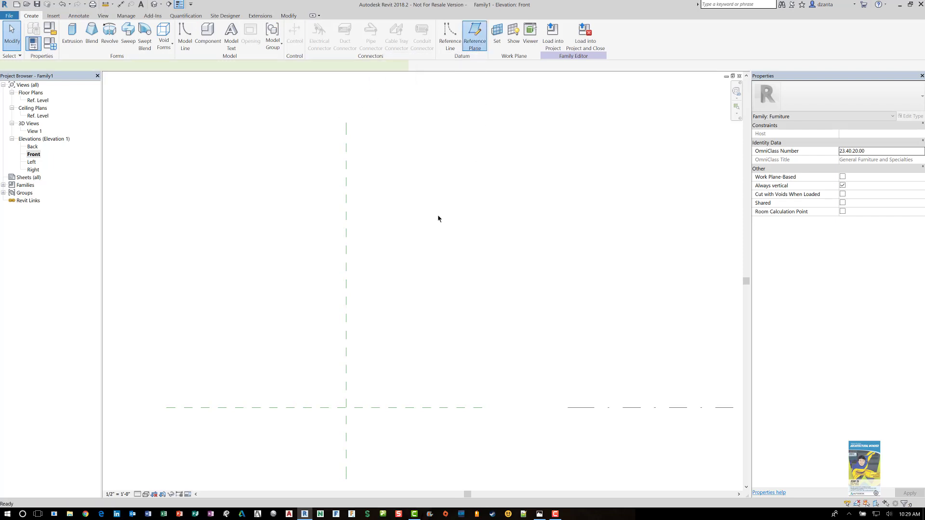
click(255, 429)
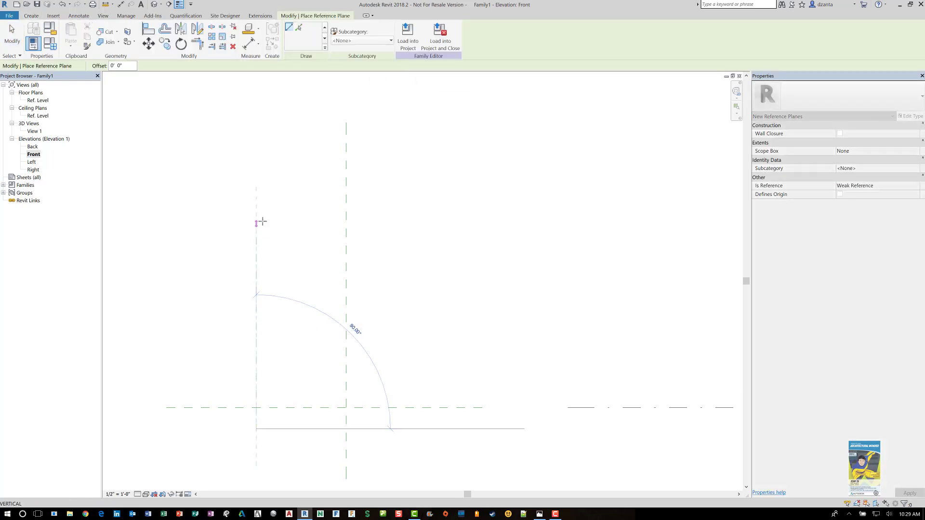
click(259, 214)
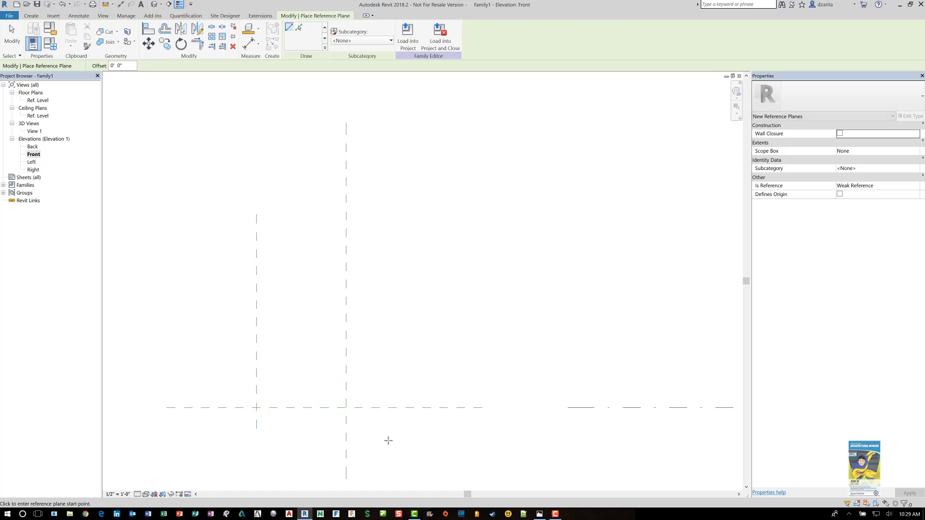
click(433, 429)
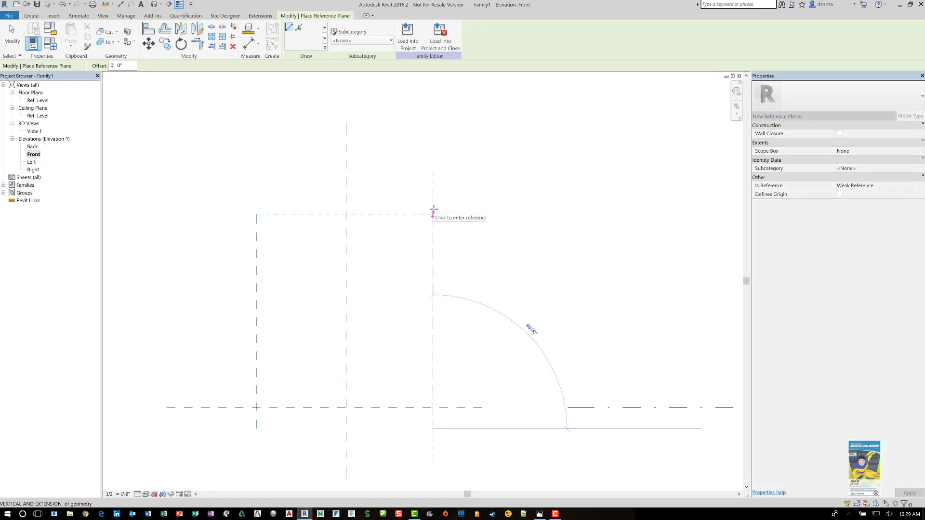
click(432, 213)
key(Escape)
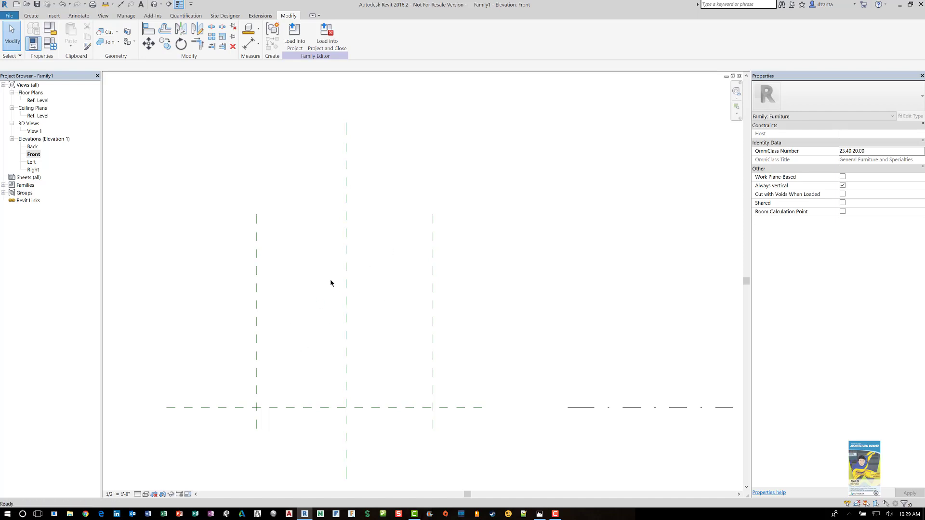
Place an aligned dimension string across the left, center and right vertical reference planes and set its segments equal (EQ)
key(d)
key(i)
click(257, 375)
click(346, 392)
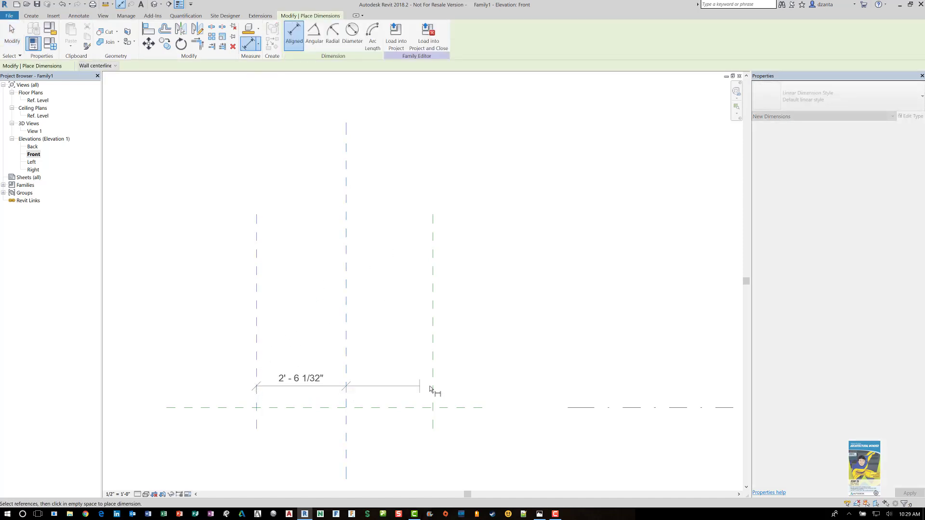
click(433, 386)
click(477, 195)
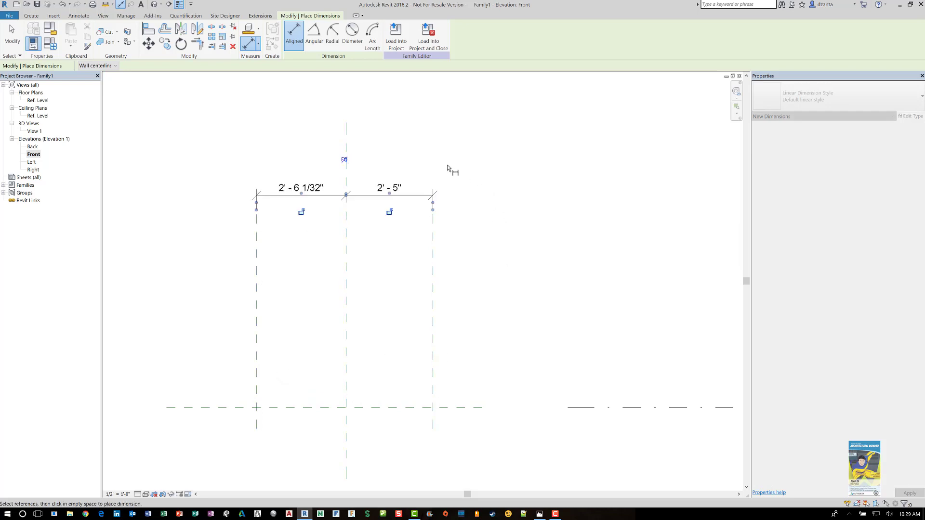
click(345, 160)
Add an overall aligned dimension between the two outer vertical reference planes, above the EQ dimension string
click(259, 341)
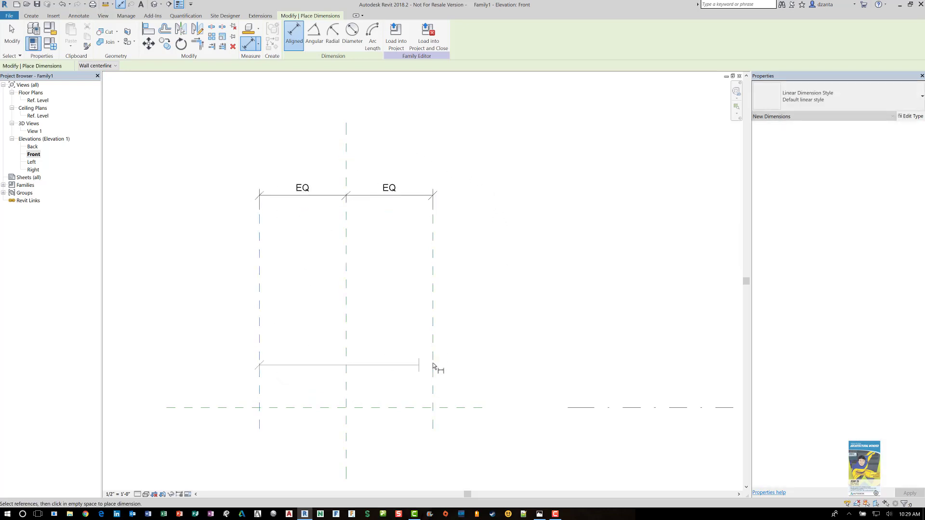
click(433, 366)
click(480, 140)
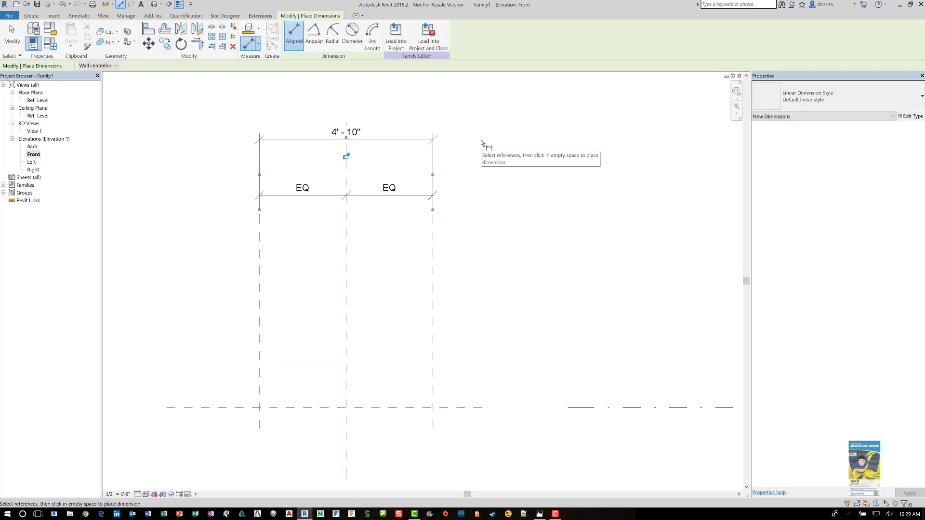
key(Escape)
key(Escape)
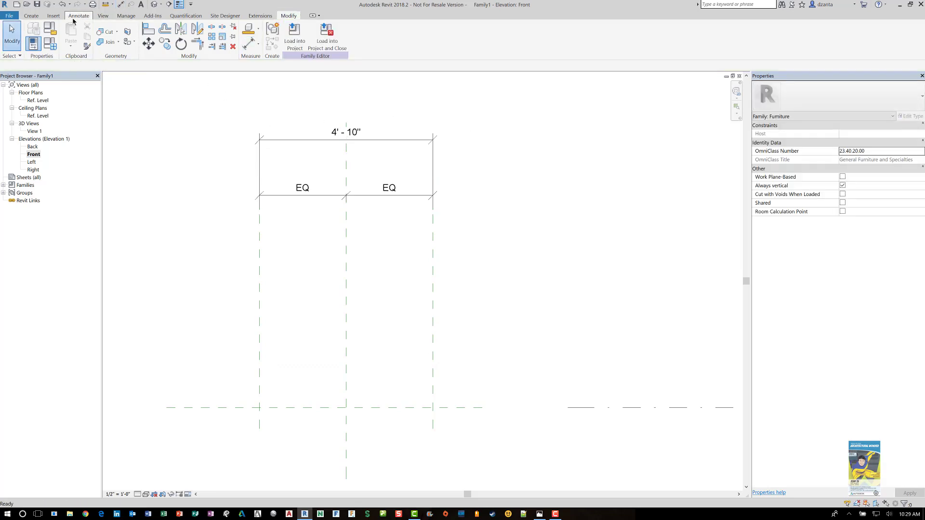
click(74, 18)
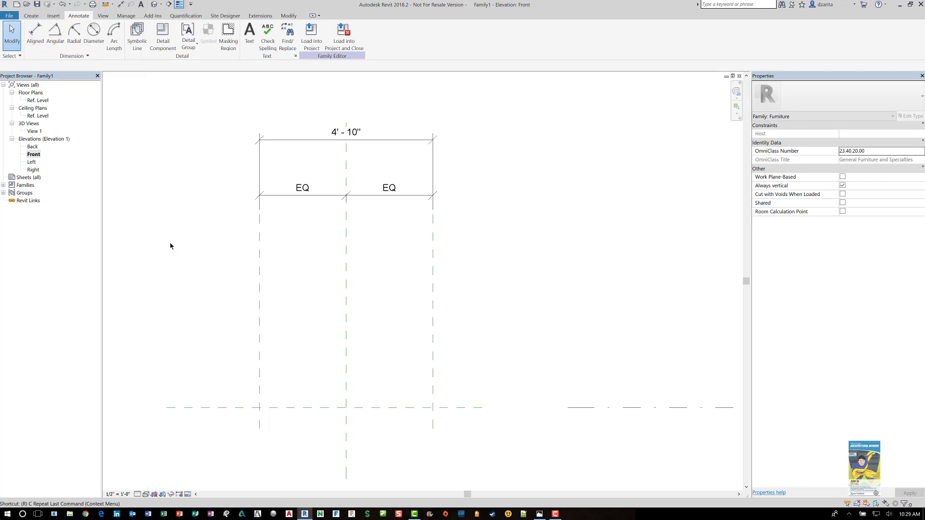
Draw two horizontal reference planes across the vertical planes, one about 2" above the reference level and another about 2' 11" above that
key(r)
key(p)
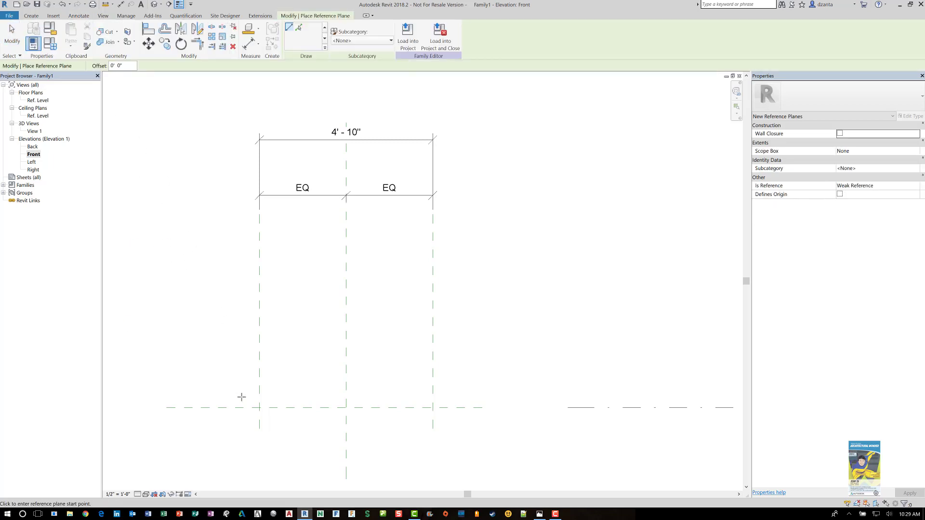
click(245, 402)
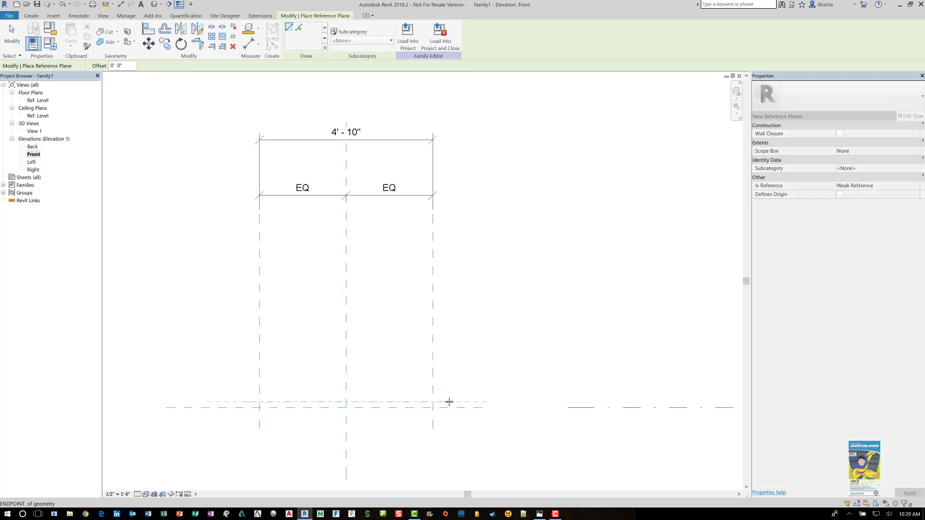
click(449, 402)
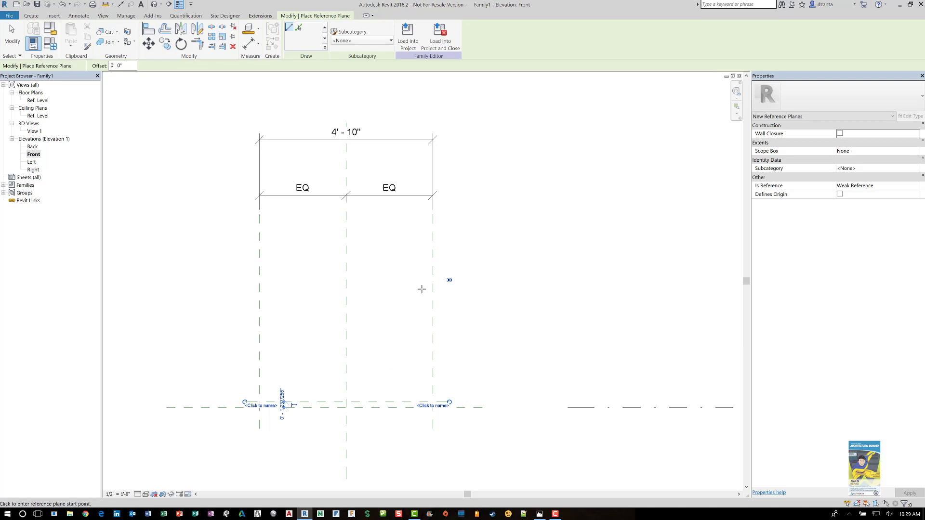
click(245, 297)
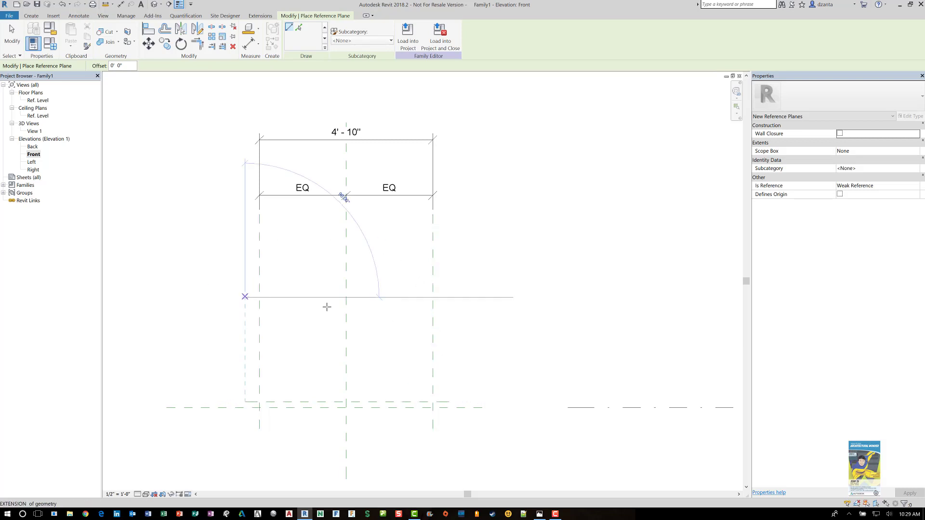
click(449, 297)
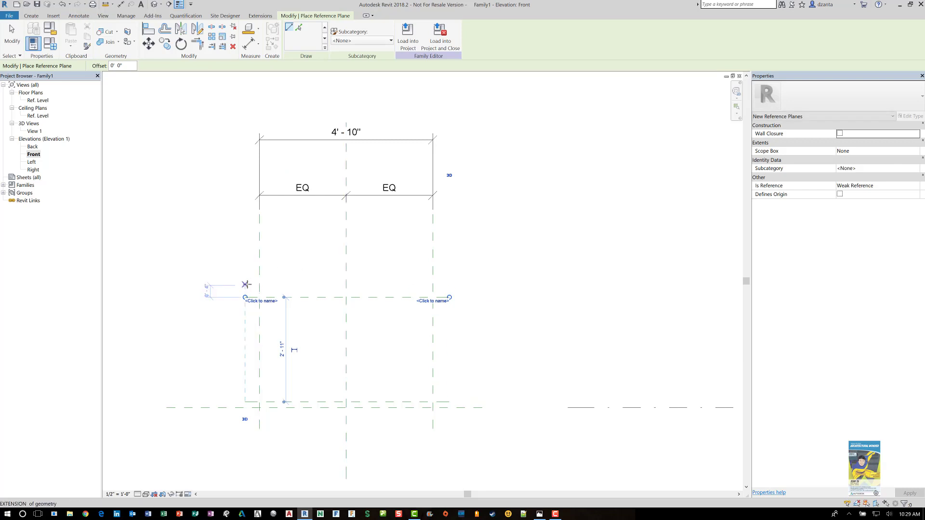
Draw two more horizontal reference planes, one about 4" above the highest existing horizontal plane and another about 10" above that
click(244, 284)
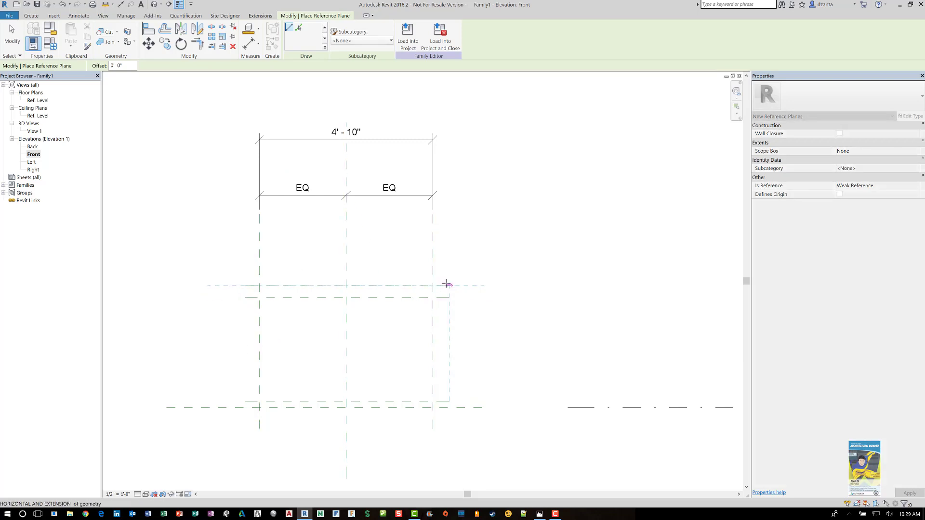
click(448, 285)
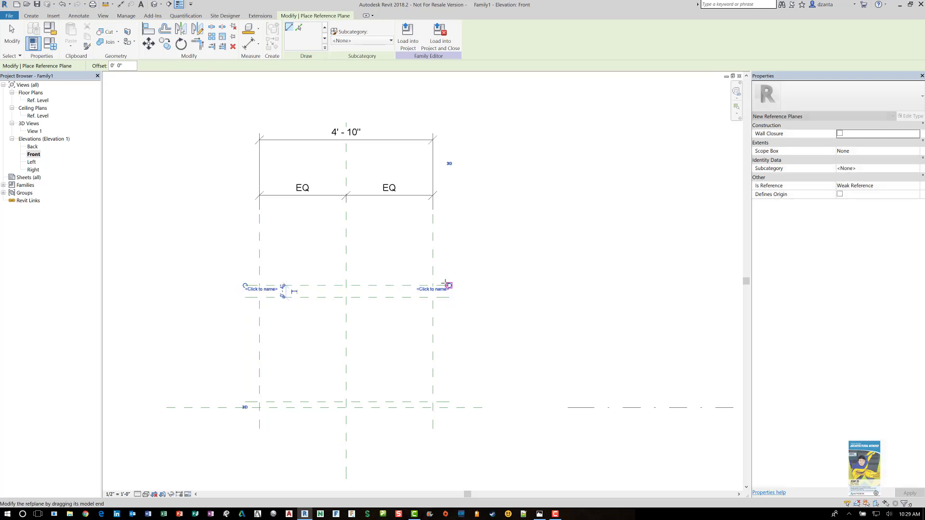
click(246, 256)
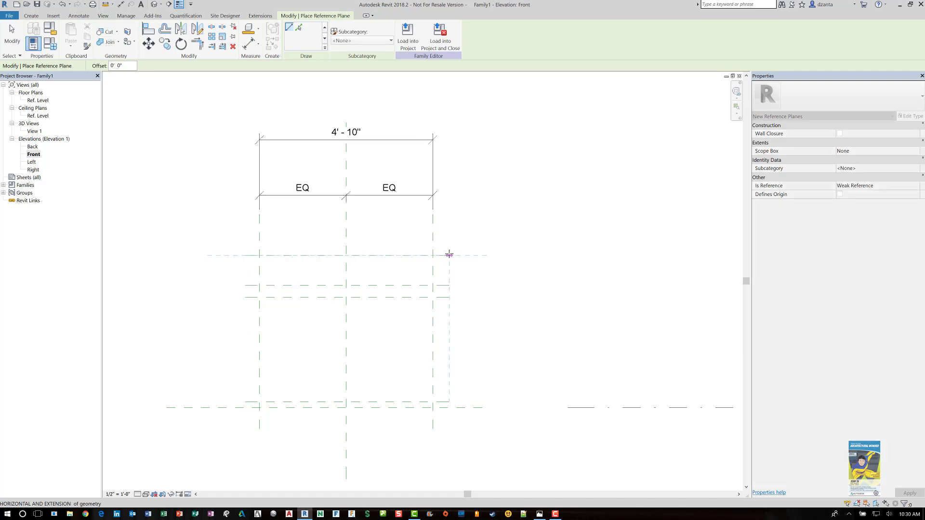
click(449, 255)
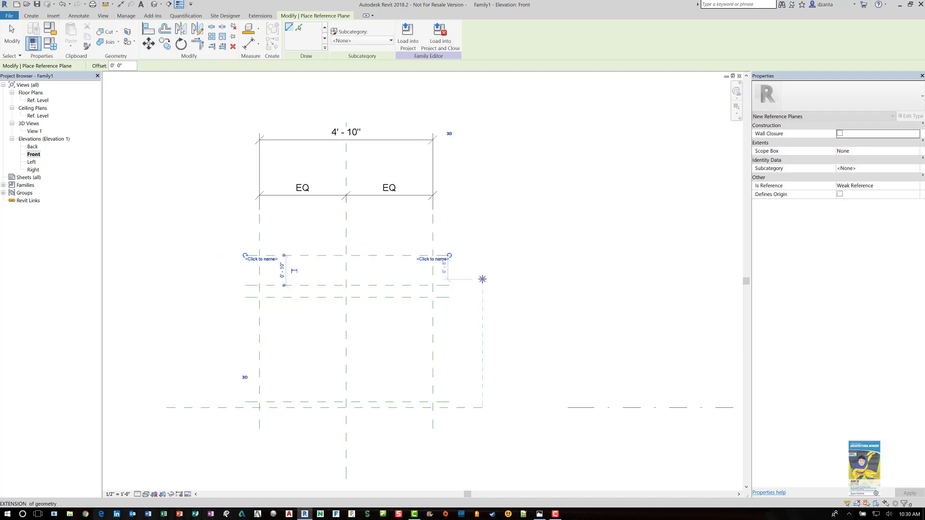
key(Escape)
key(Escape)
Add separate aligned dimensions from the reference level plane to the first and second horizontal planes above it, on the left side
scroll(383, 344, up, 1)
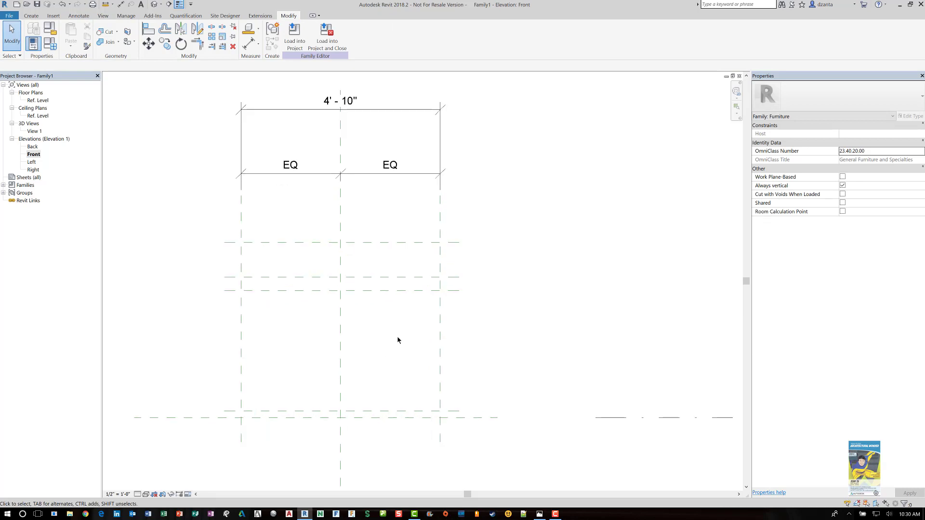
key(d)
key(i)
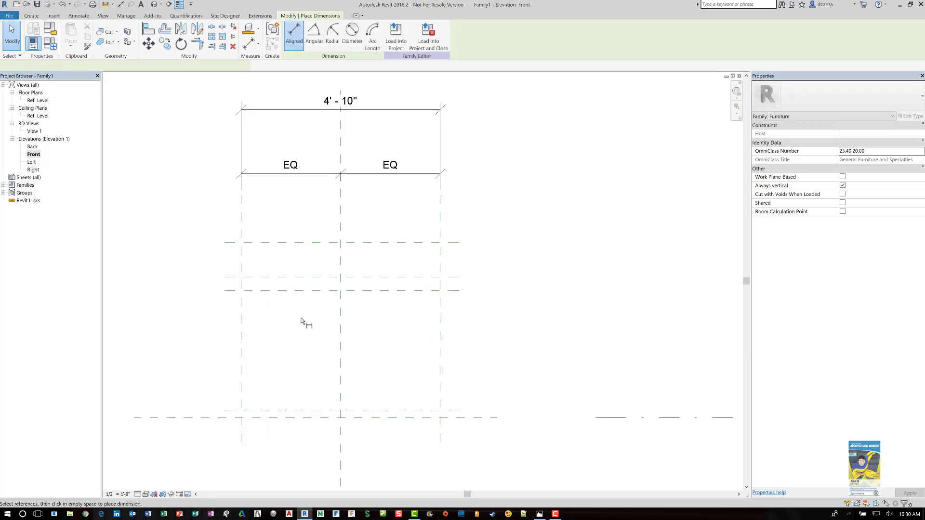
click(230, 418)
click(170, 403)
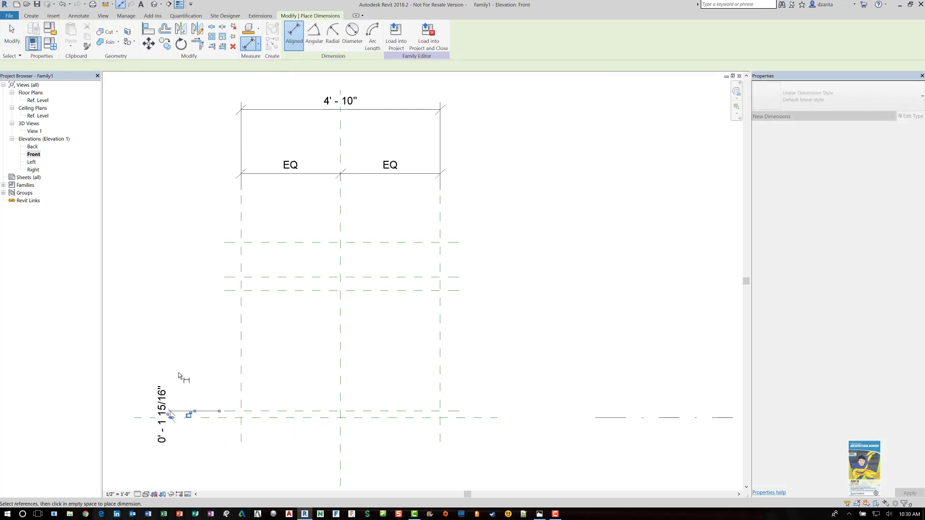
click(255, 421)
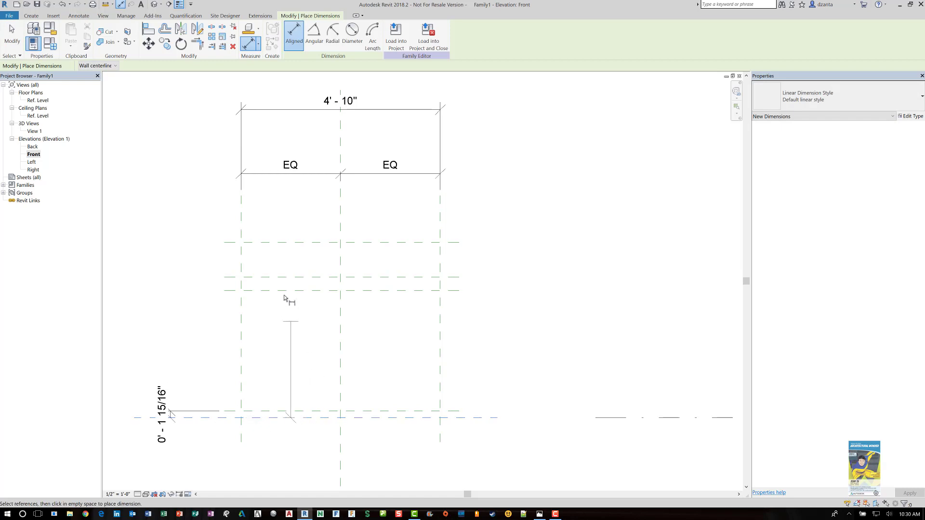
click(282, 290)
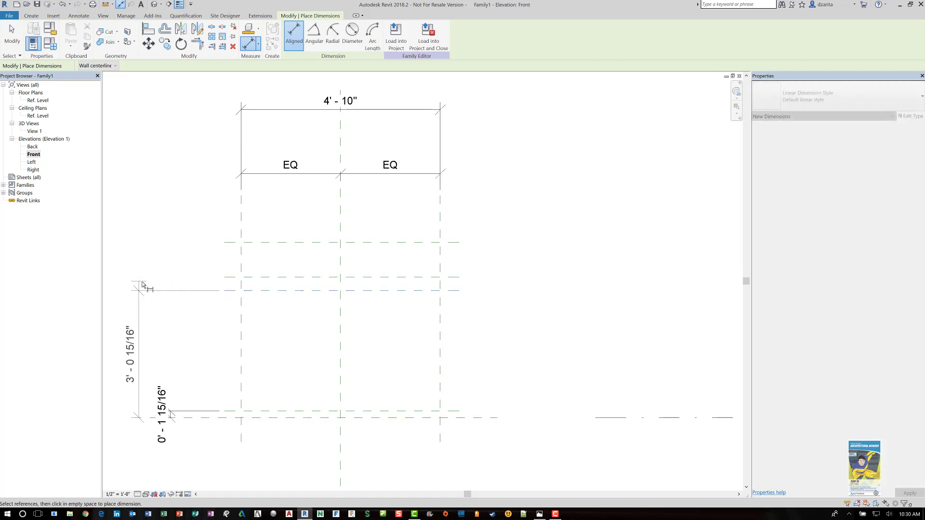
click(144, 283)
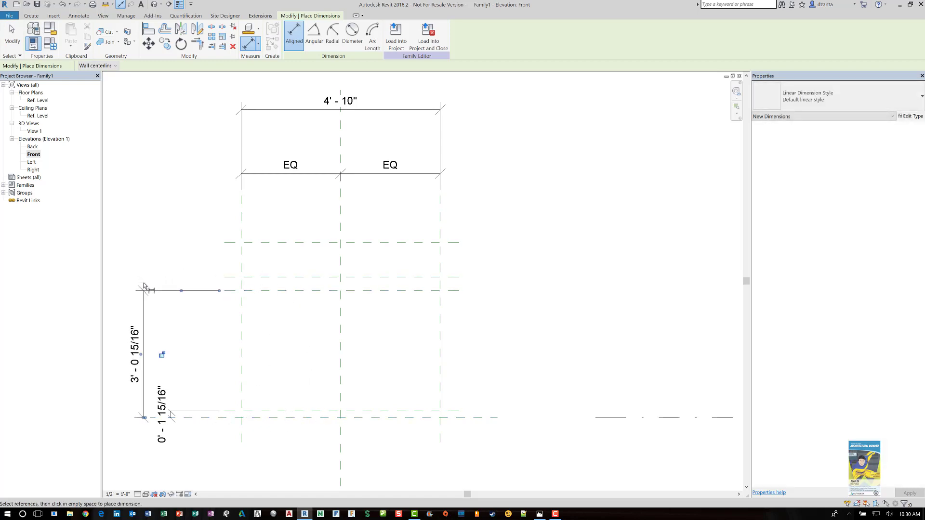
Dimension the gap between the second and third horizontal planes on the left, and between the third and top planes on the right
click(288, 290)
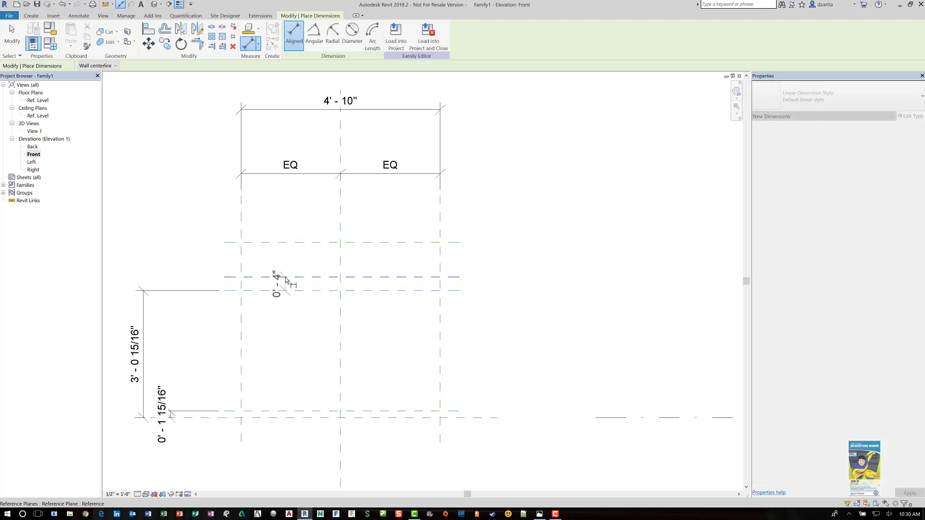
click(285, 278)
click(169, 241)
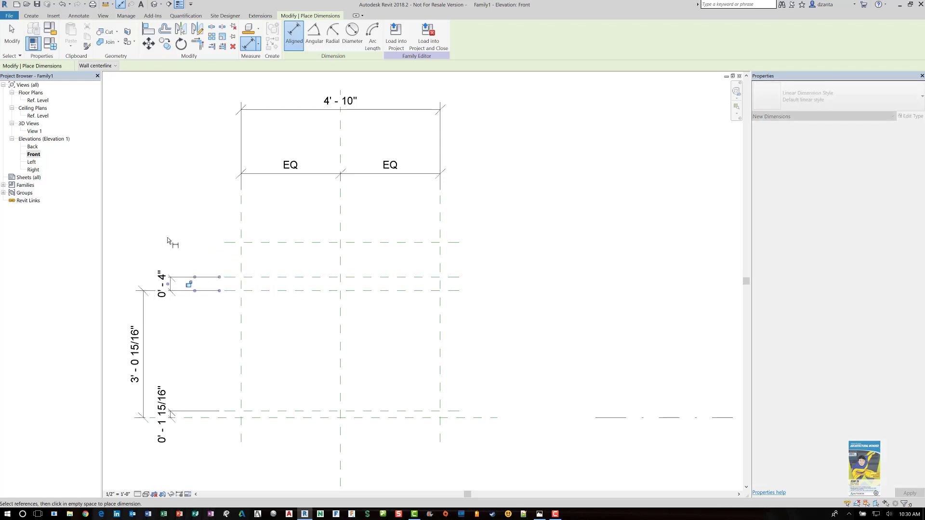
click(461, 243)
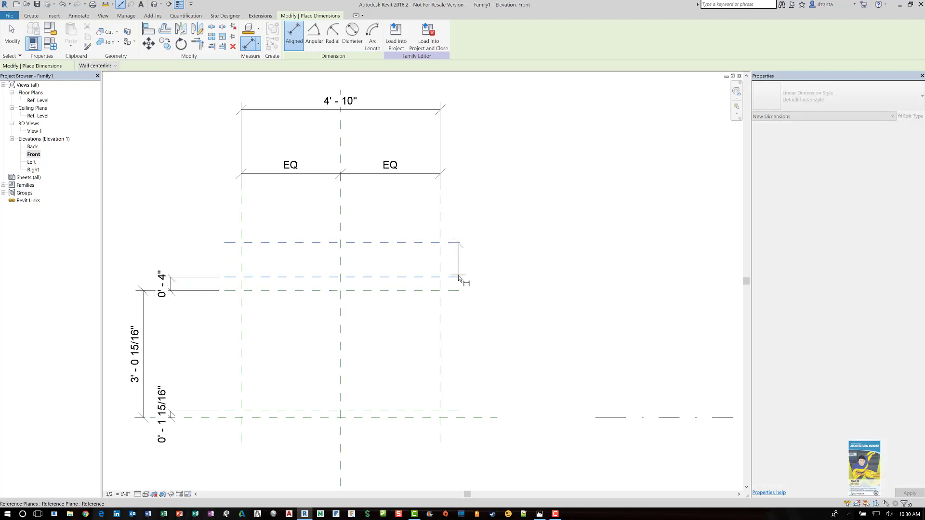
click(458, 277)
click(487, 281)
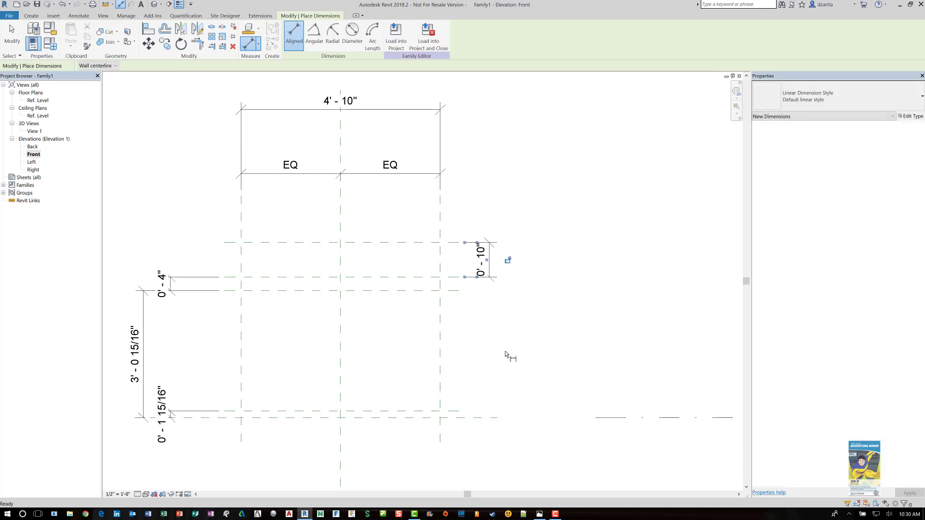
key(Escape)
key(Escape)
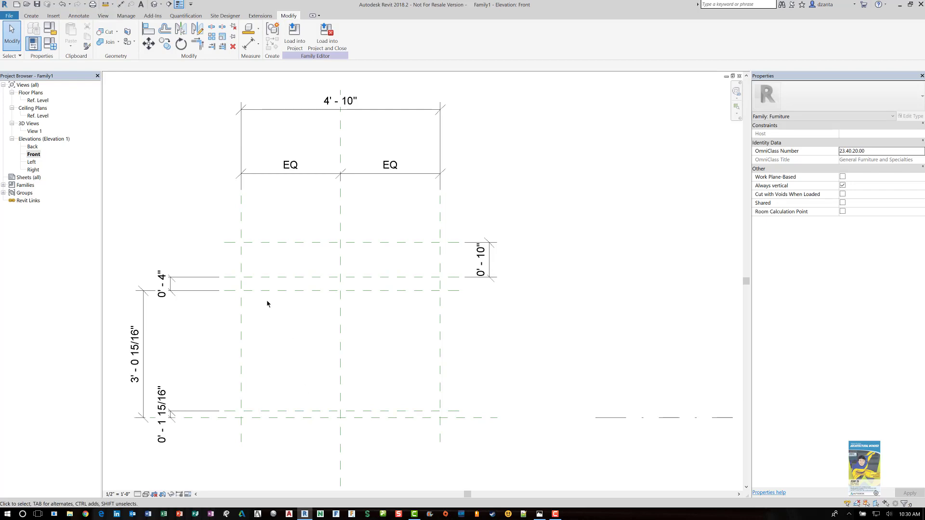
In the Ref. Level floor plan, draw horizontal reference planes about 2' 2" above and 2' 5" below the center plane
double_click(38, 100)
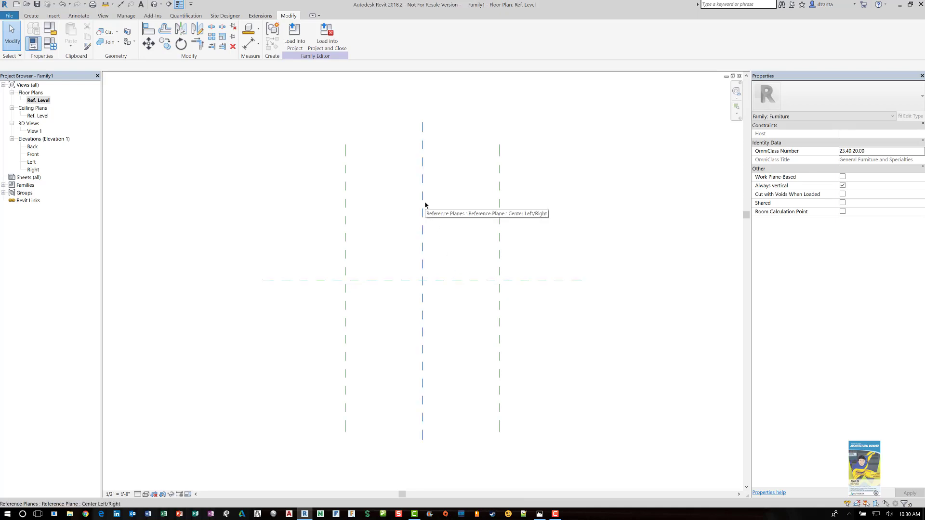
key(r)
key(p)
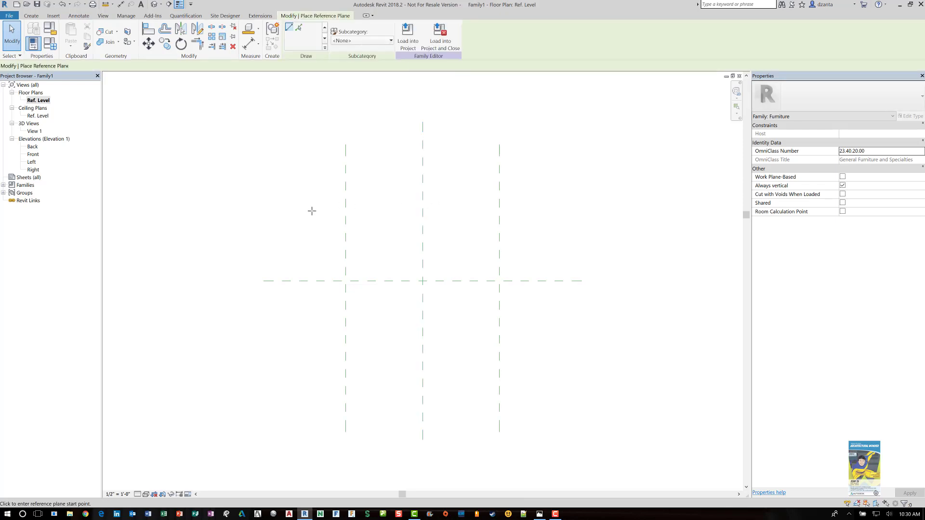
click(312, 211)
click(541, 211)
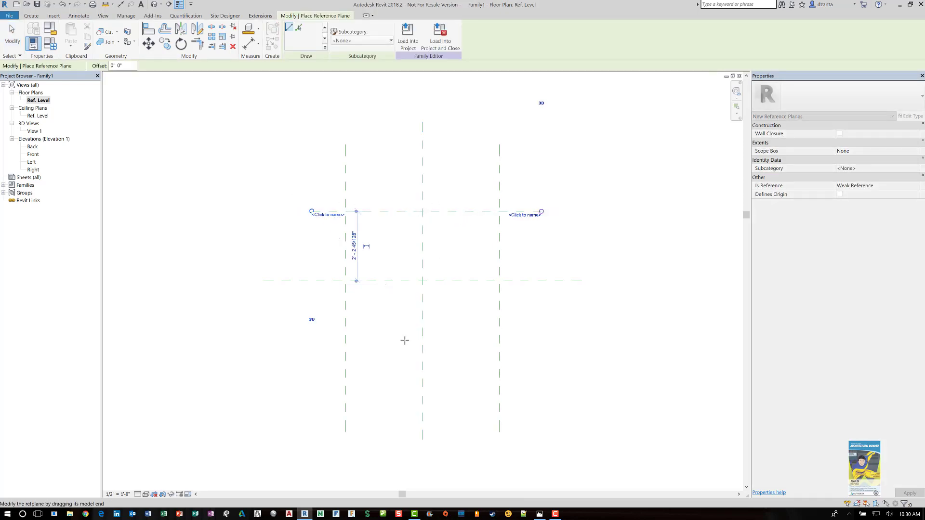
click(320, 357)
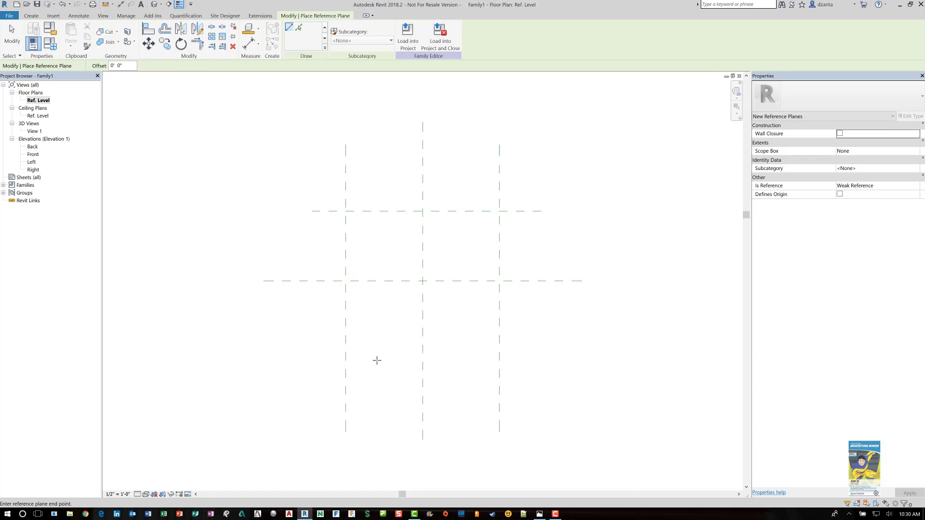
click(542, 358)
key(Escape)
key(Escape)
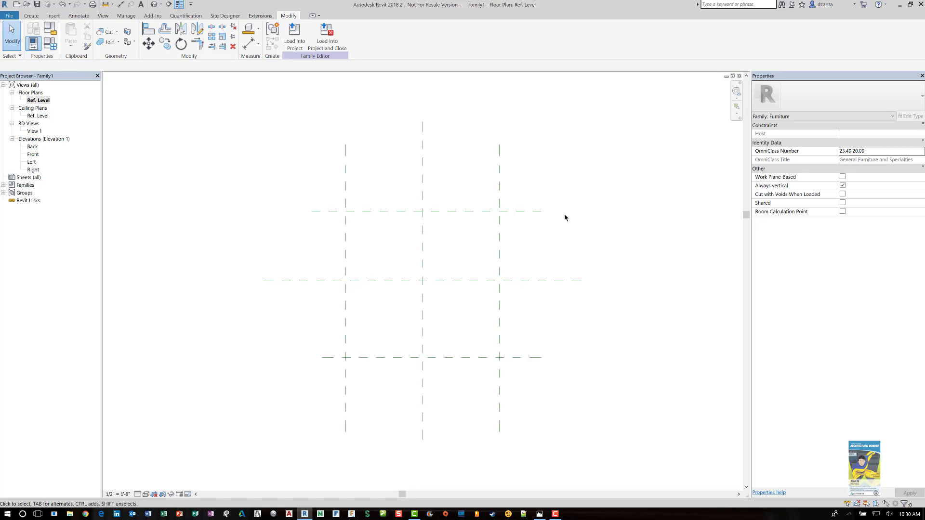
Adjust the lower horizontal reference plane's ends so they line up with the ends of the upper horizontal plane
click(347, 359)
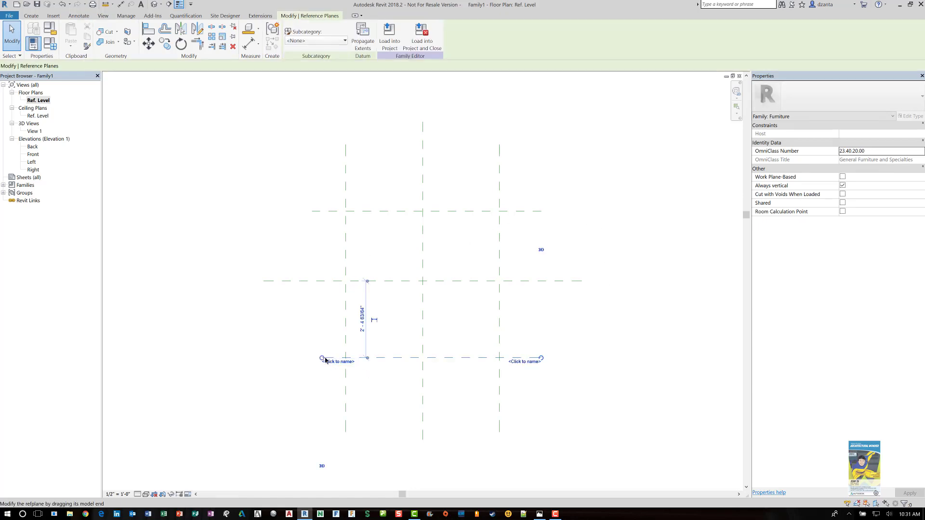
drag(322, 359, 312, 359)
click(581, 330)
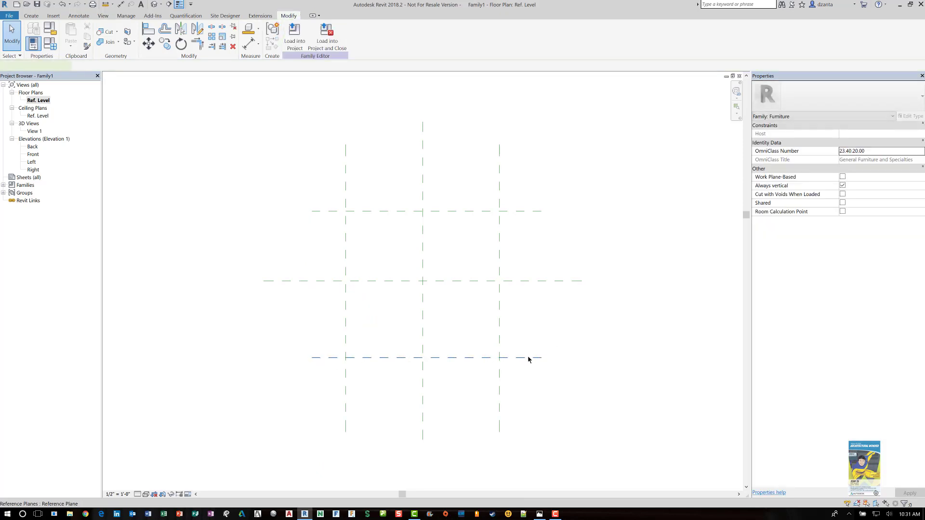
click(530, 357)
drag(541, 359, 596, 359)
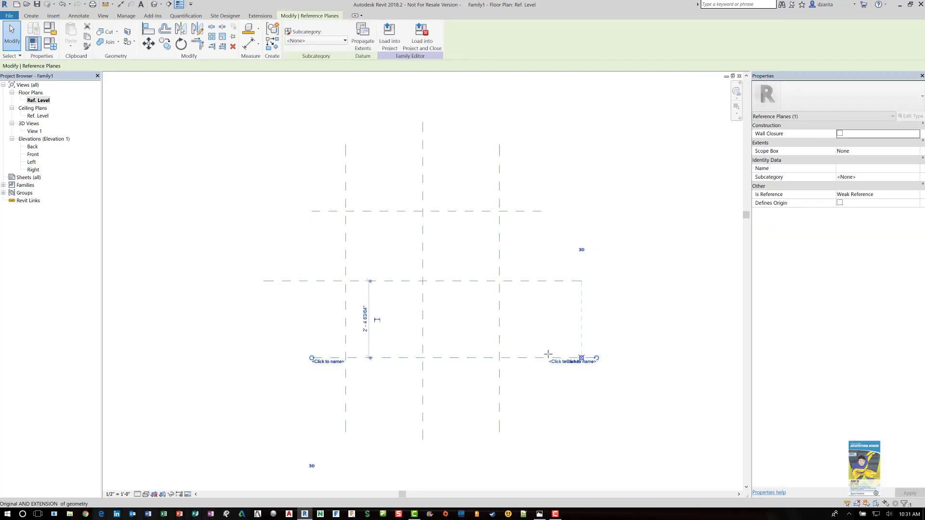
click(619, 369)
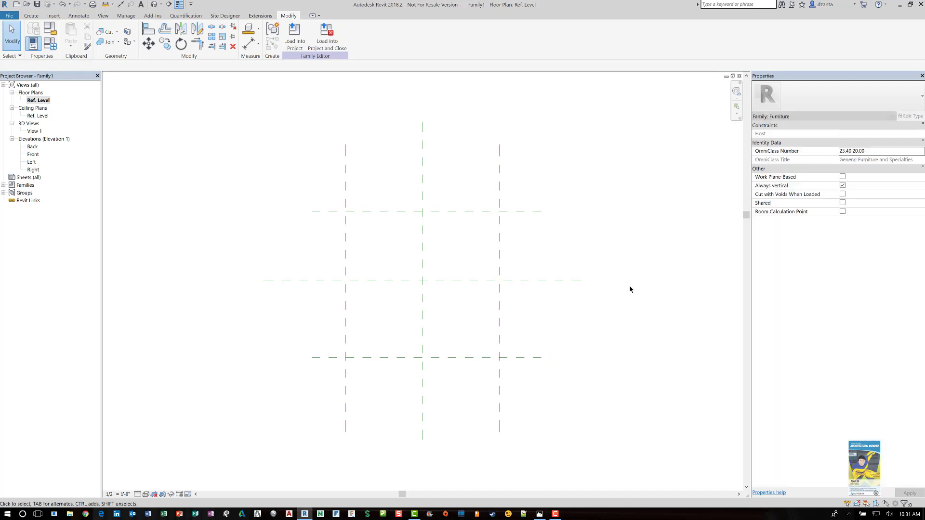
Add an overall aligned dimension between the upper and lower horizontal reference planes, right of the plan
key(d)
key(i)
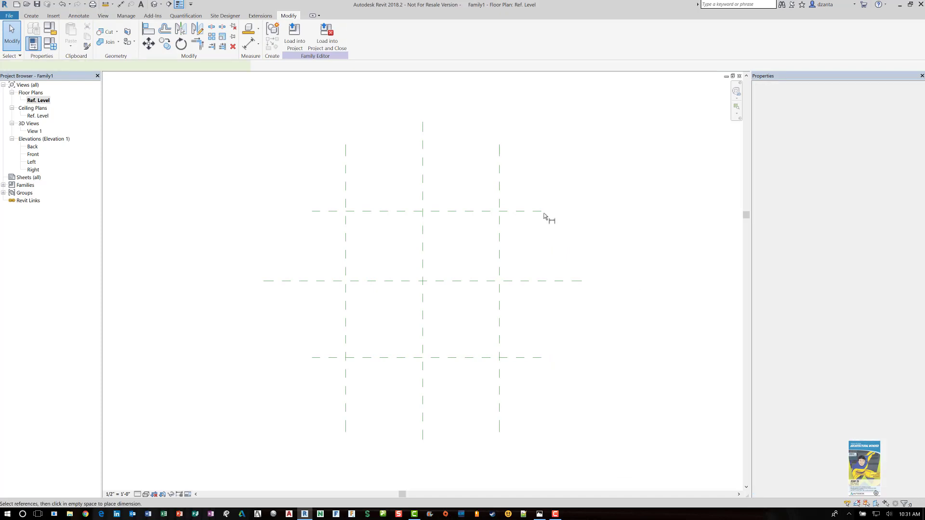
click(530, 211)
click(526, 357)
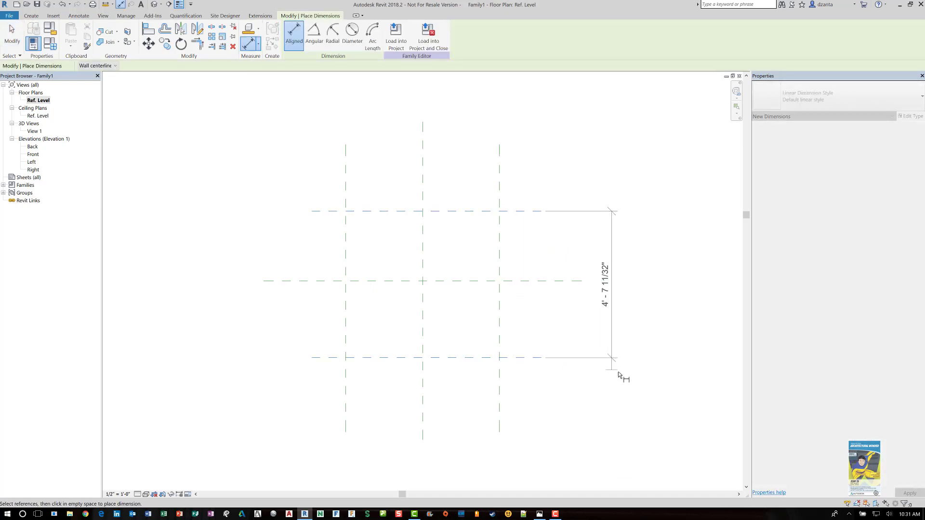
click(637, 376)
Place an aligned dimension string across the upper, center and lower horizontal planes, inside the overall dimension, and set its segments equal (EQ)
click(512, 211)
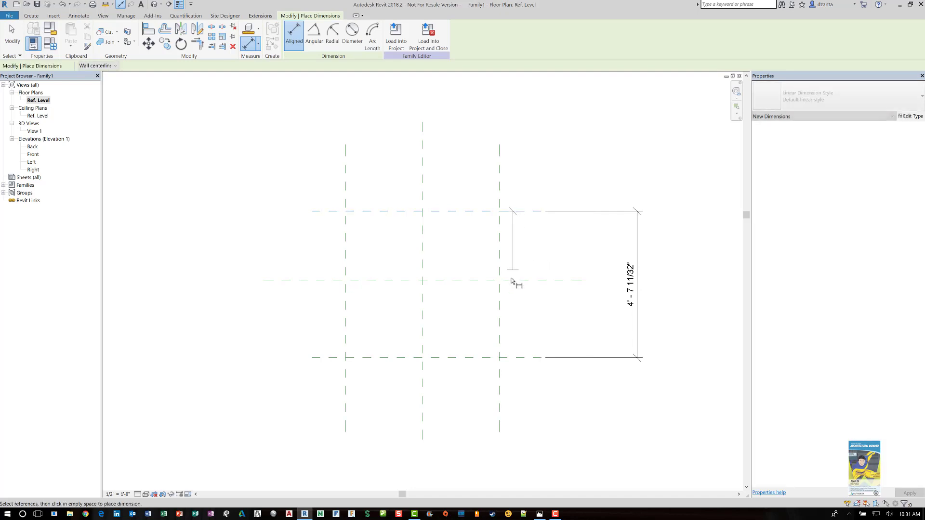
click(515, 280)
click(516, 358)
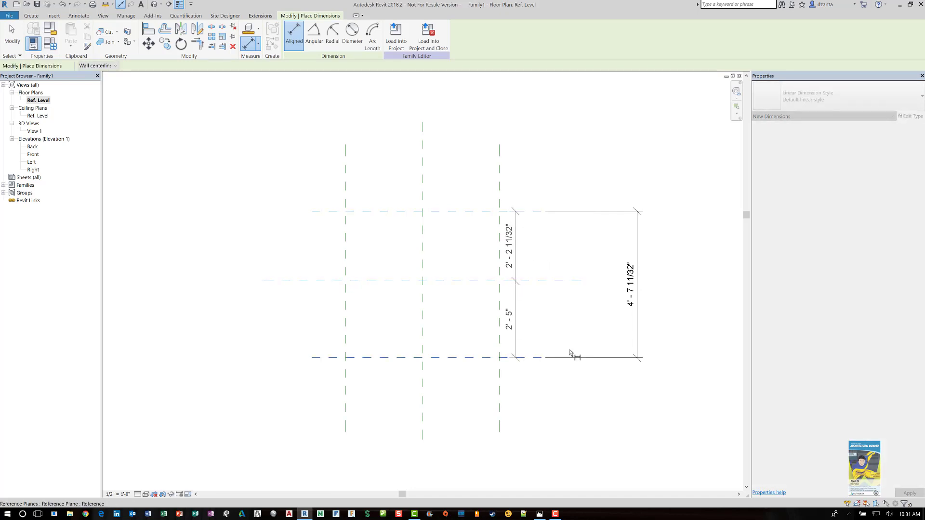
click(605, 337)
click(637, 285)
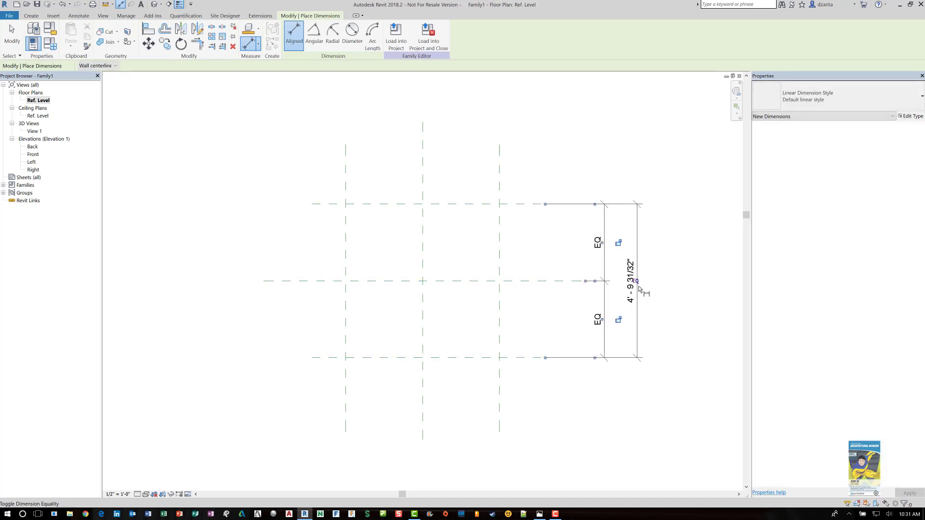
key(Escape)
key(Escape)
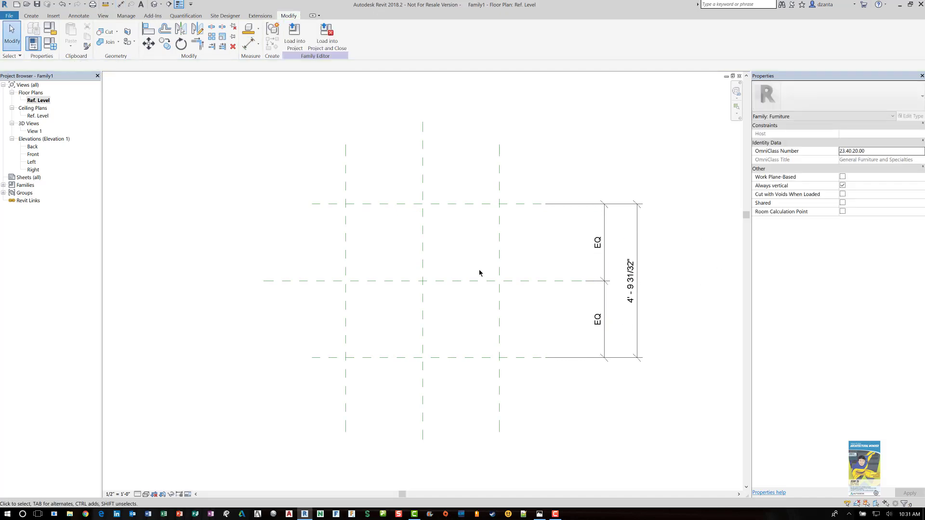
Name the horizontal reference plane above the center plane Back and the one below it Front
click(378, 204)
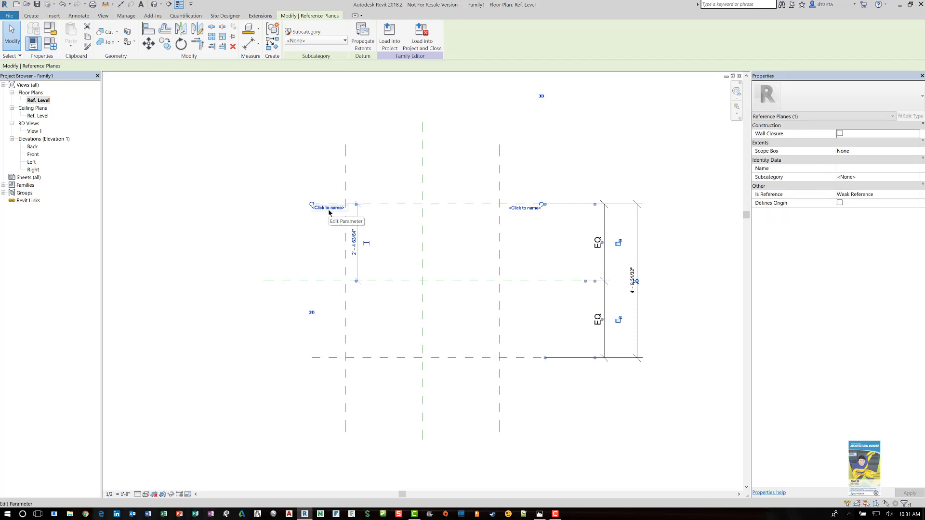
click(329, 211)
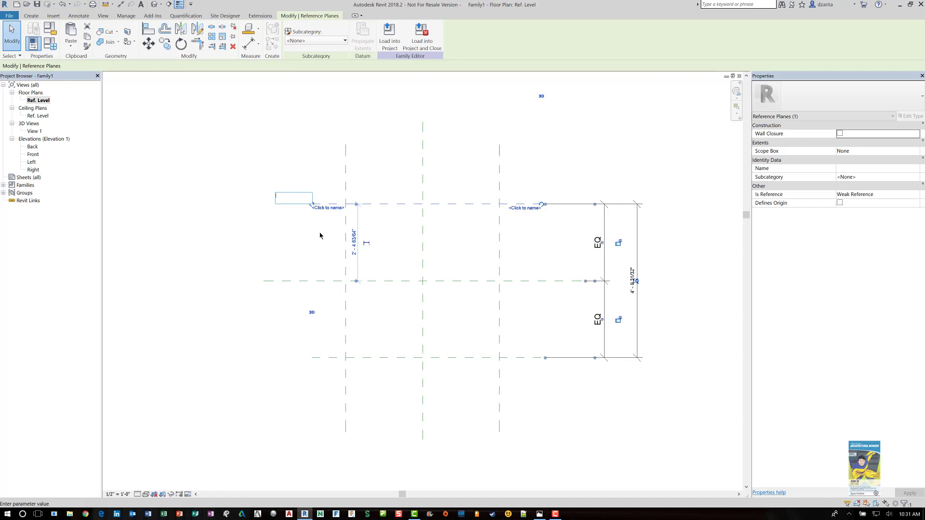
key(Return)
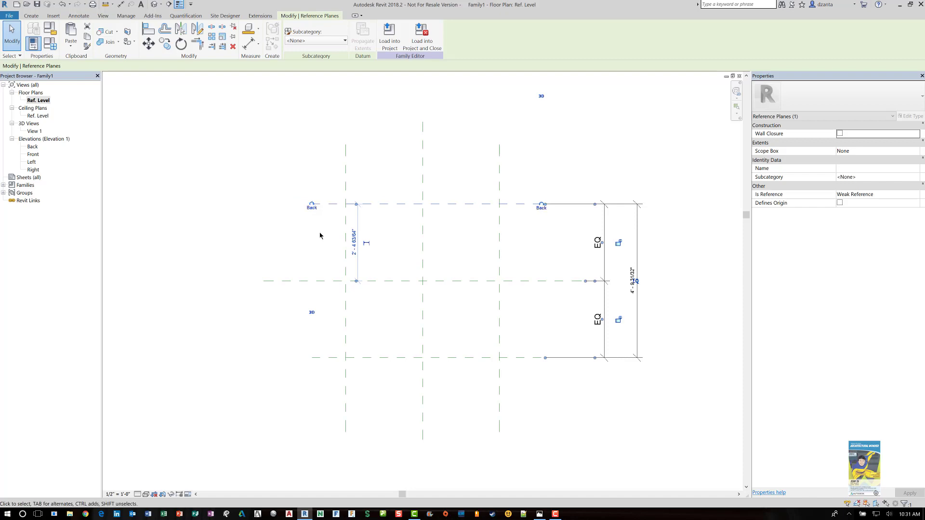
click(315, 340)
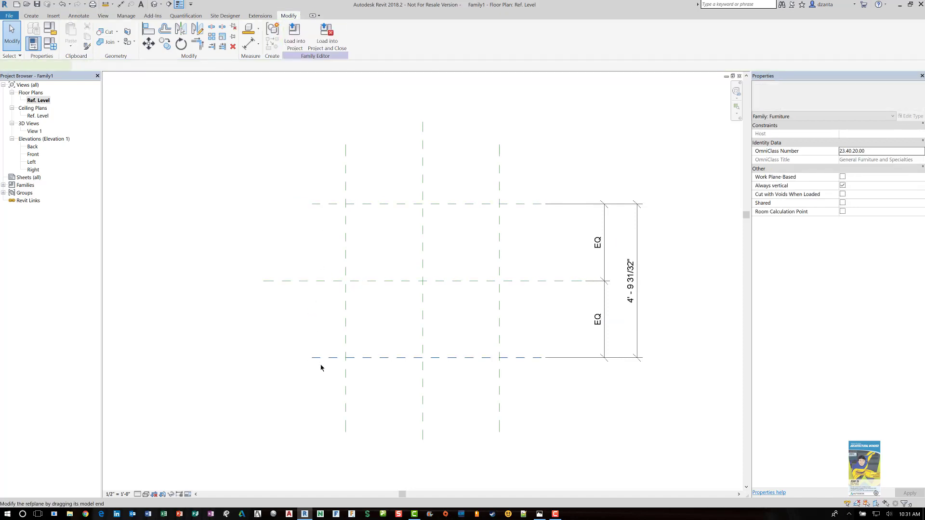
click(317, 358)
click(327, 362)
text(Fro)
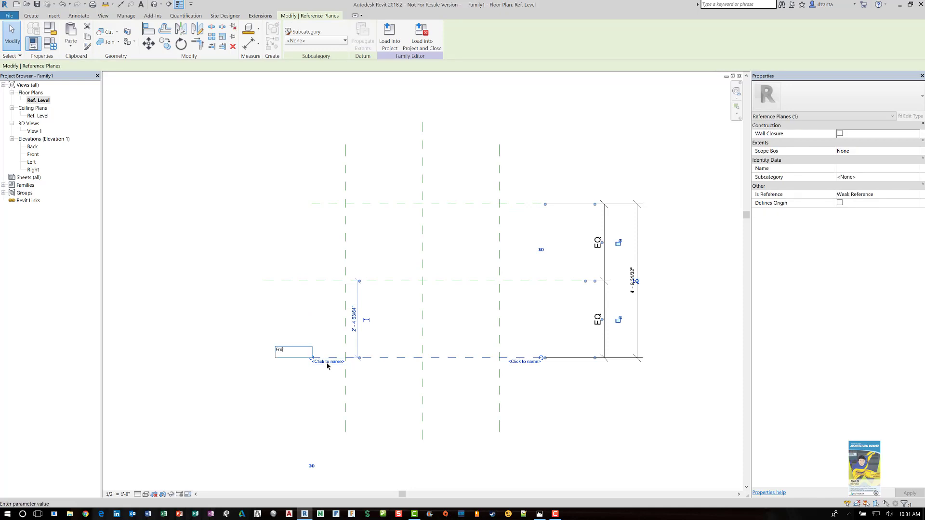
text(nt)
key(Return)
click(337, 303)
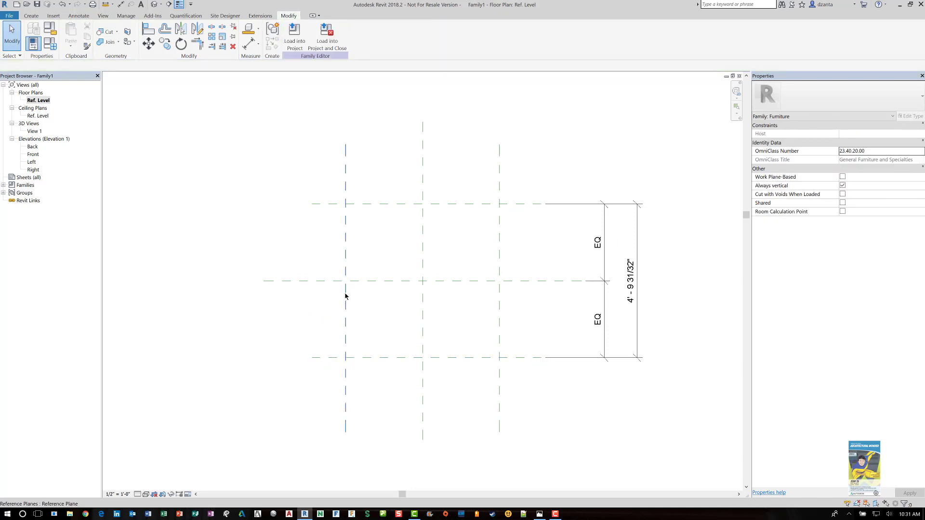
Name the vertical reference plane left of the center plane Left and the one right of it Right
click(346, 296)
click(350, 160)
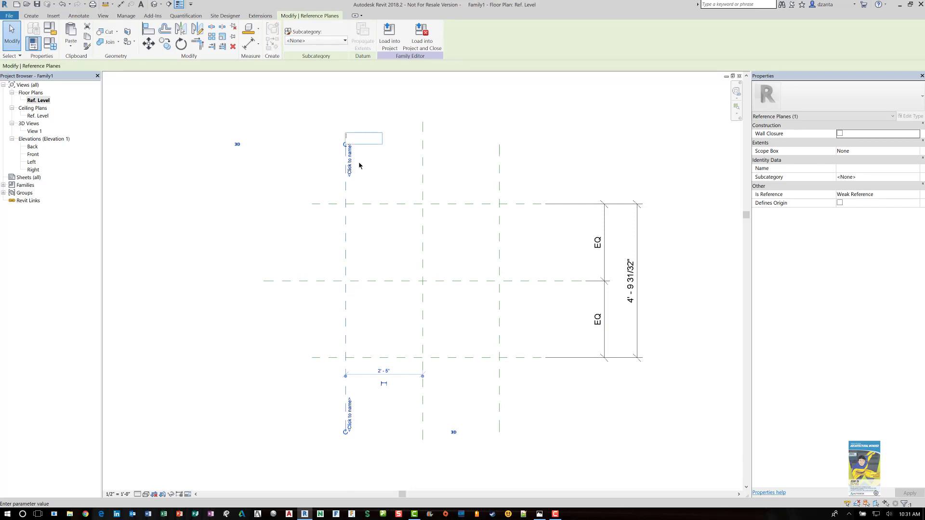
text(Left)
key(Return)
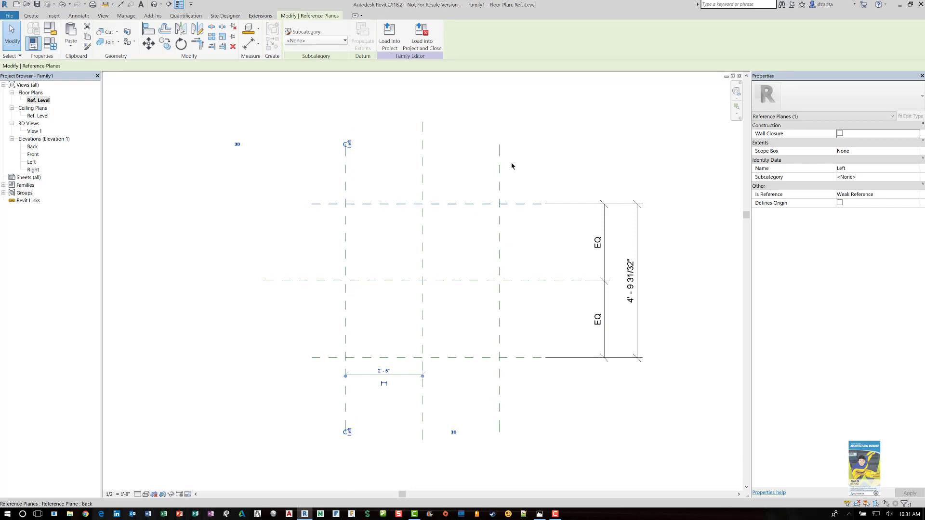
click(502, 149)
click(504, 156)
text(R)
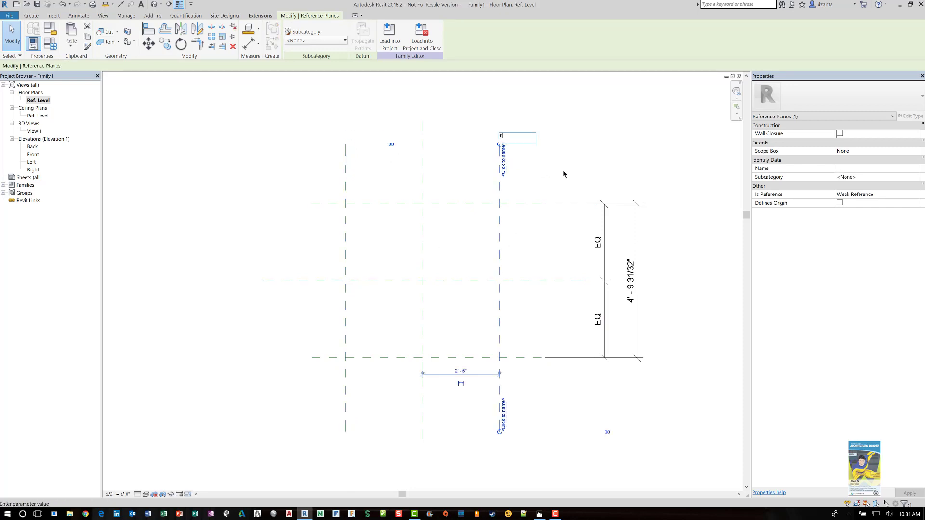
text(ight)
key(Return)
click(276, 123)
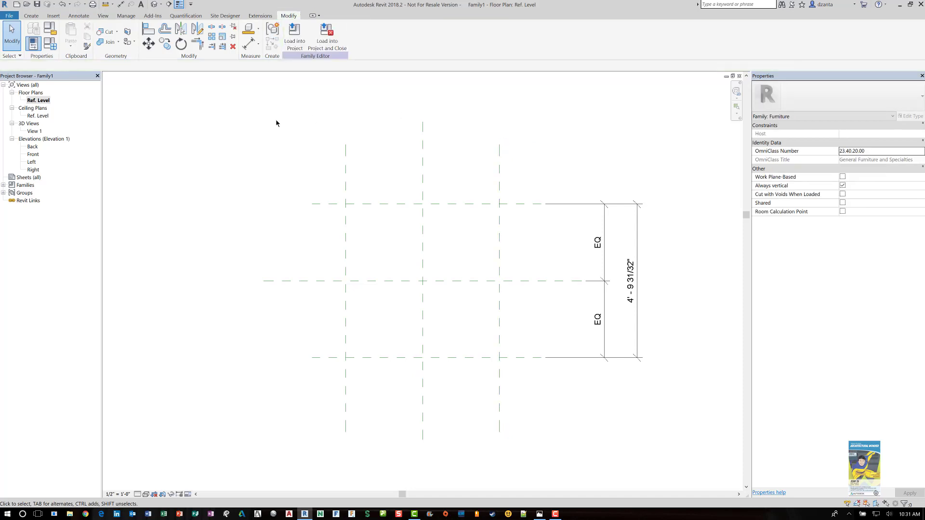
Open the Front elevation and name the uppermost horizontal reference plane Back Support RP Top
double_click(33, 155)
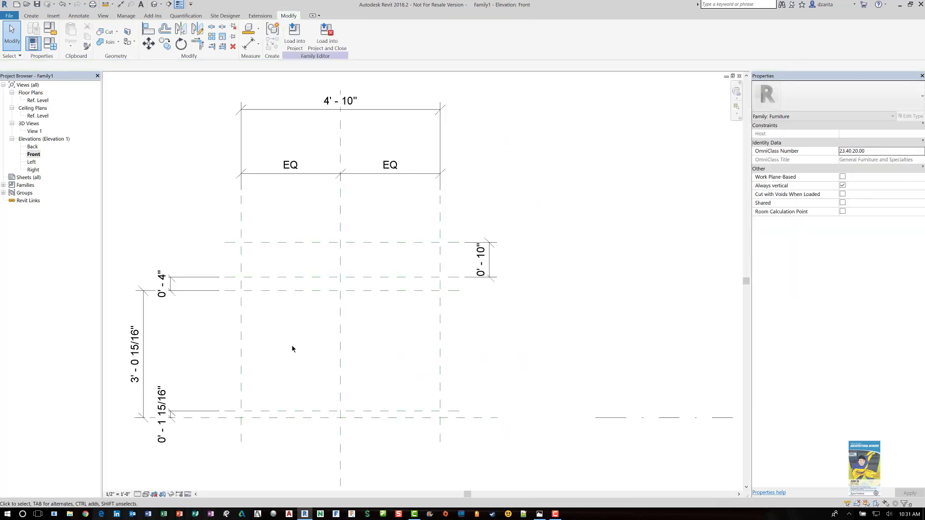
middle_drag(424, 379, 510, 359)
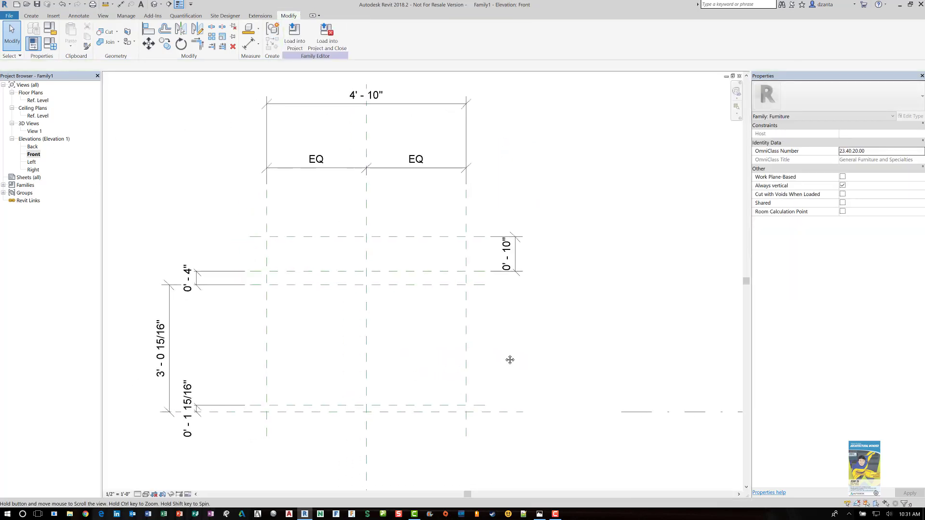
click(492, 230)
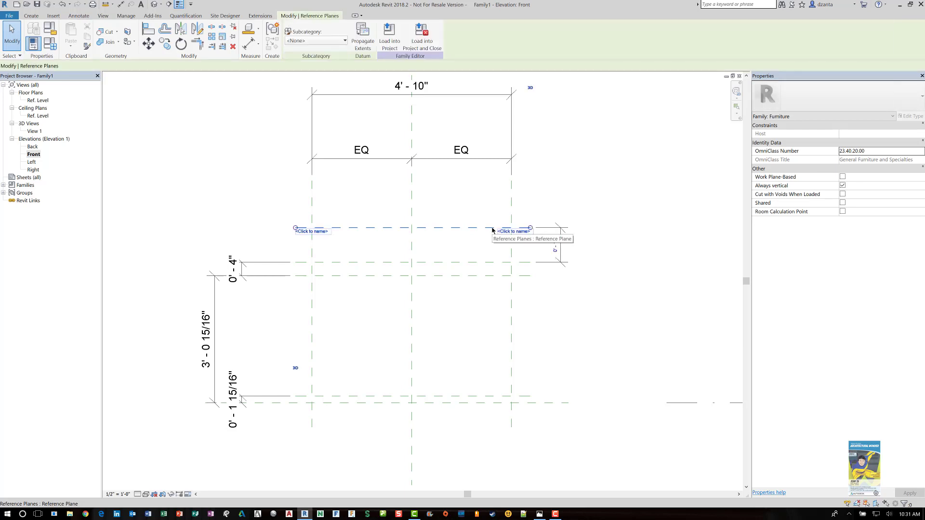
click(321, 232)
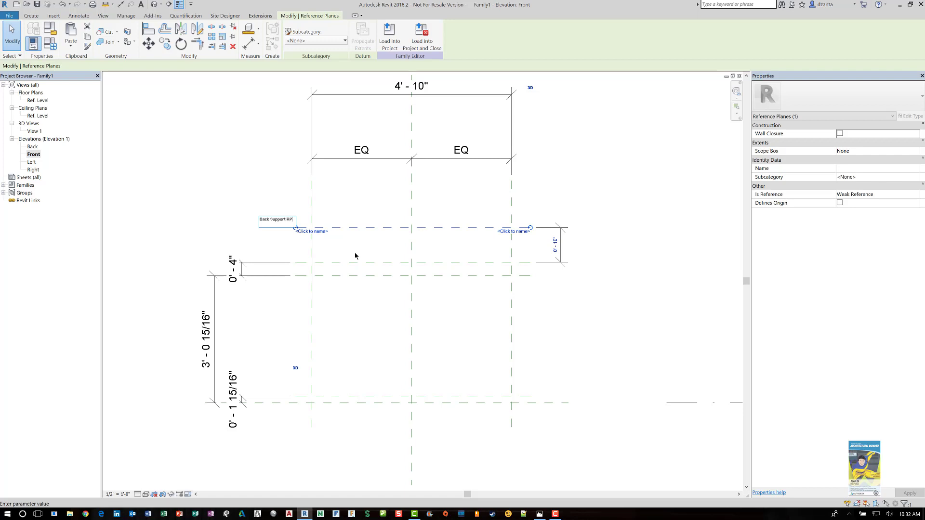
text(Top)
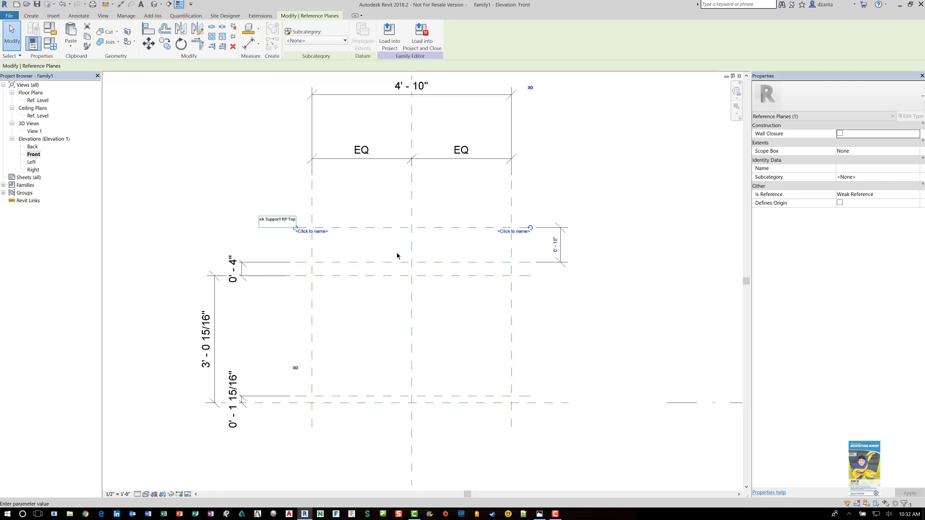
key(Return)
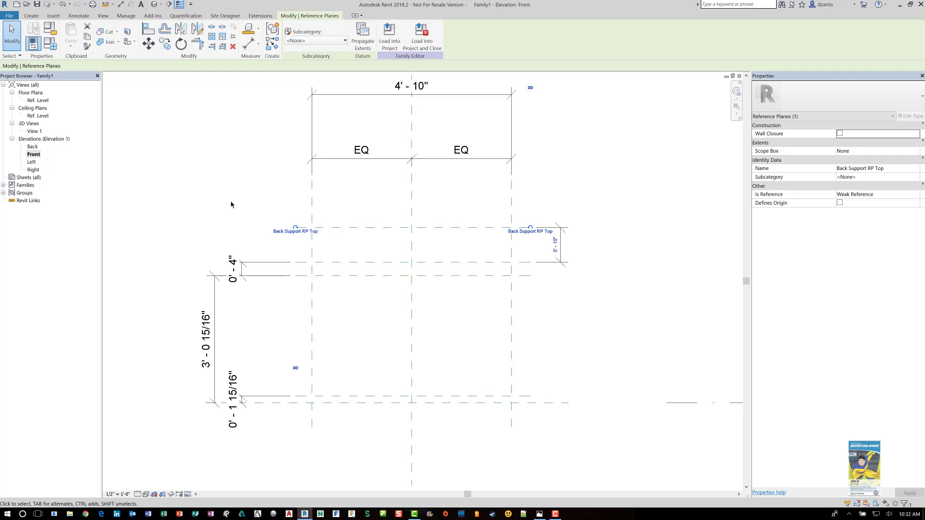
click(209, 218)
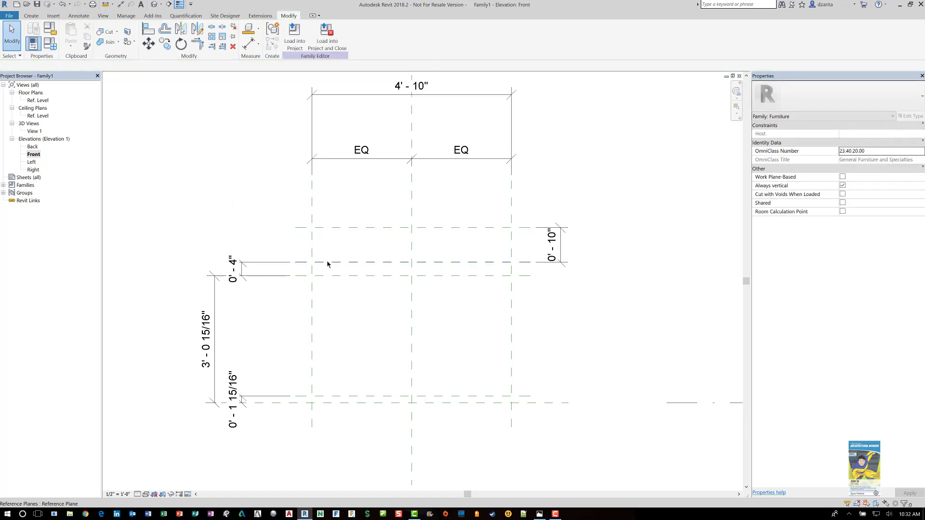
Name the second horizontal reference plane from the top Seat RP and the third one Vert Support RP Top
click(328, 263)
click(309, 266)
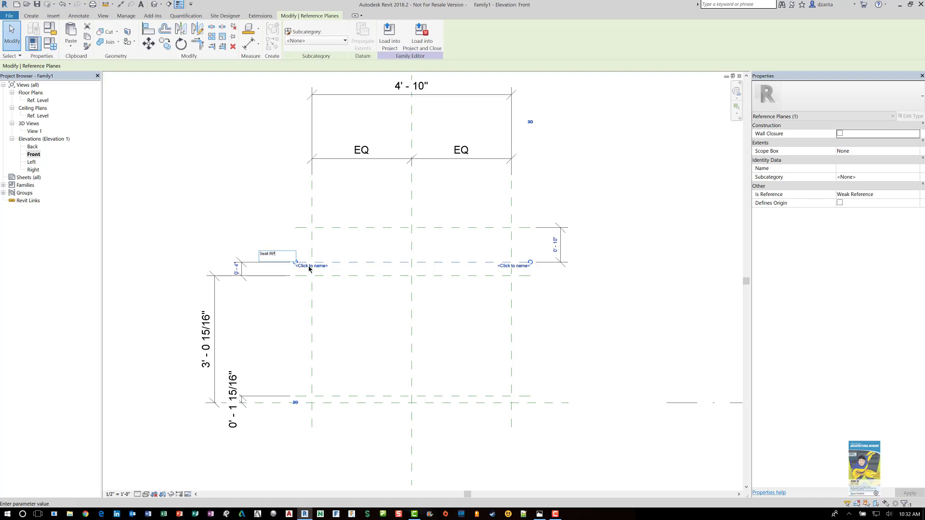
key(Return)
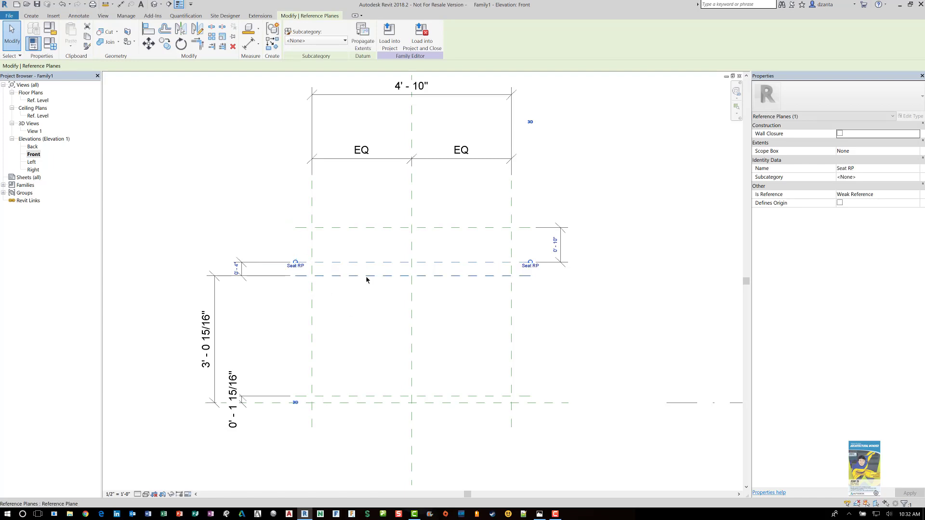
click(326, 278)
click(322, 283)
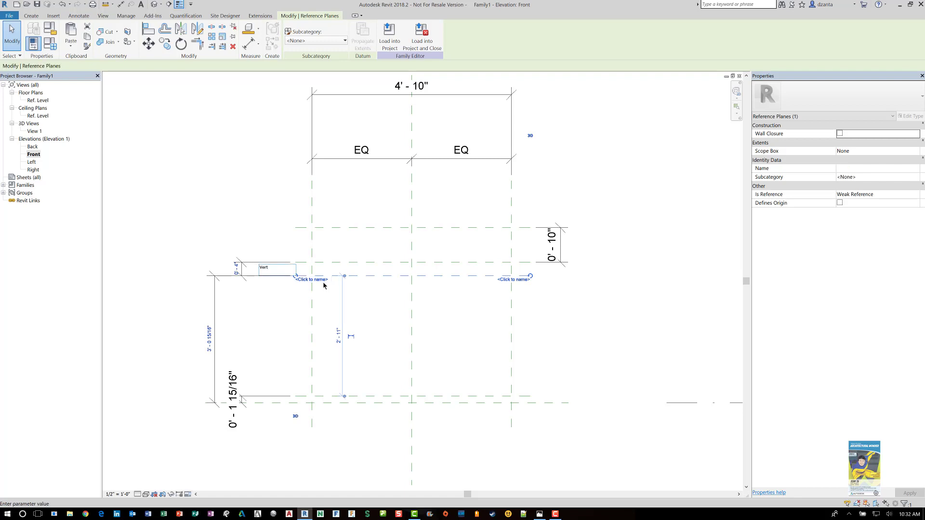
text(Vert Support RP Top)
key(Return)
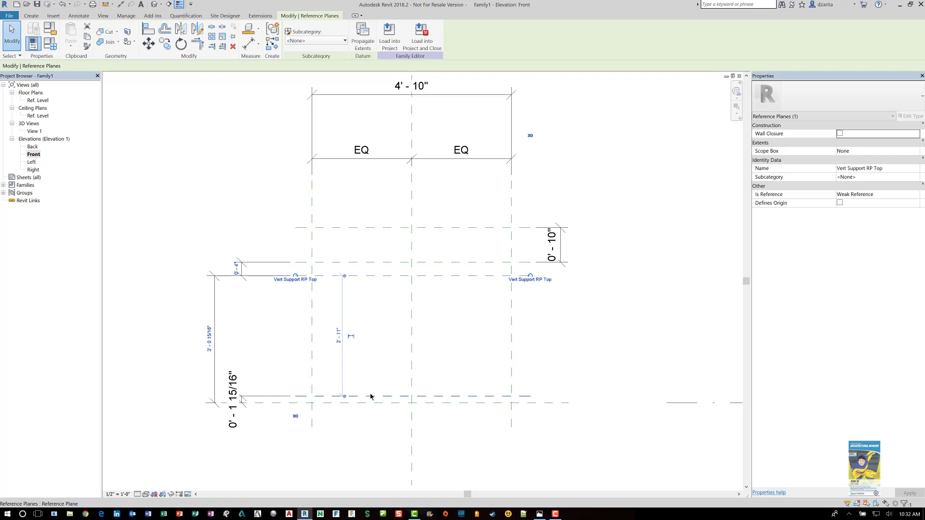
Name the horizontal reference plane just above the reference level Base Plate Top RP
click(371, 397)
click(314, 400)
text(B)
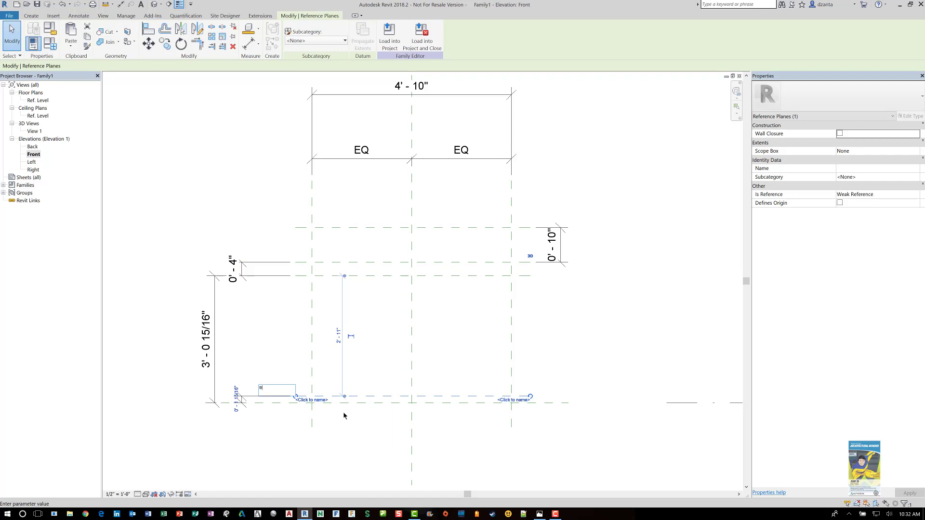
text(ase Plate Top RP)
key(Return)
key(Escape)
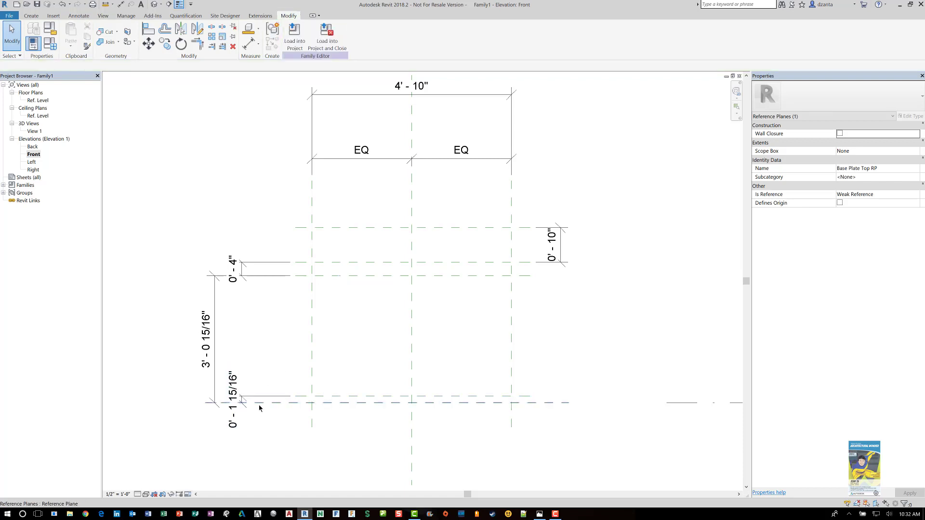
Name the lowest horizontal reference plane, at the reference level, Bottom
click(261, 403)
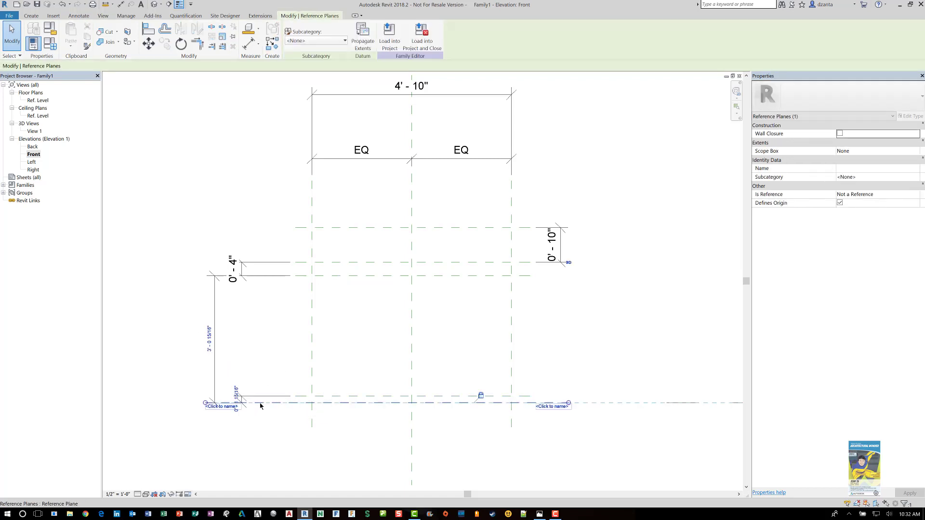
click(222, 406)
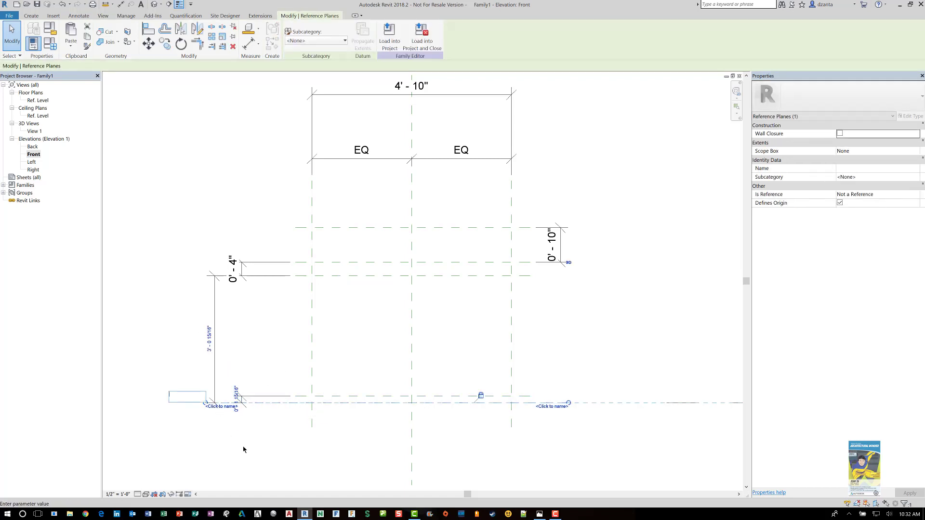
text(Bottom)
key(Return)
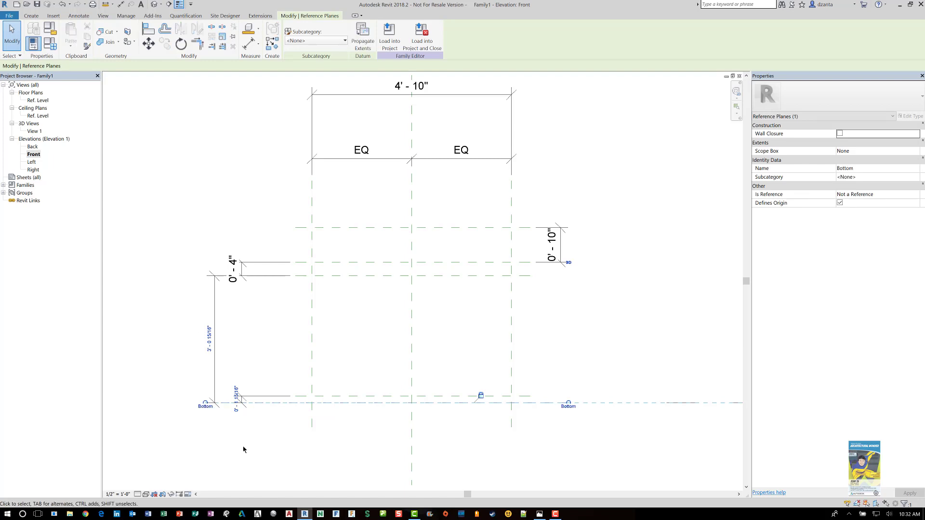
click(192, 287)
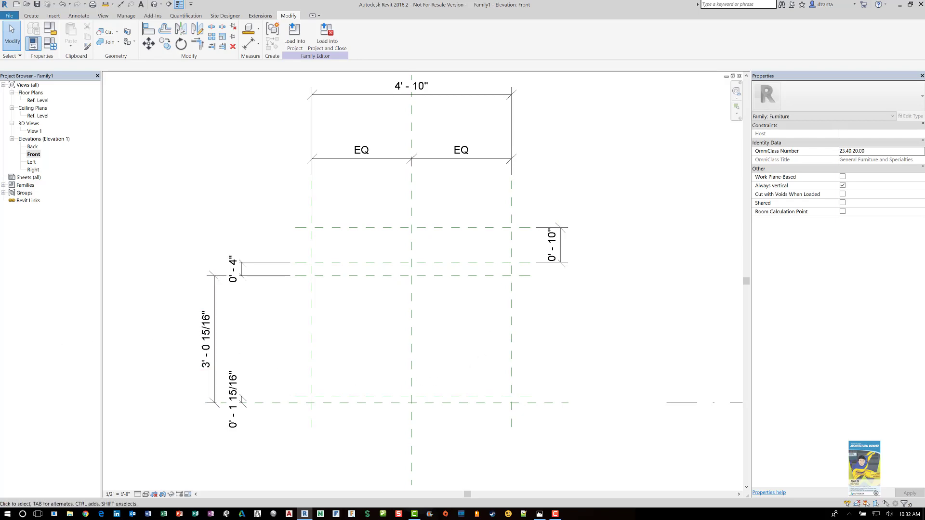
Check the base plate in the bar stool reference photo and set the Base Plate Top RP plane 1" above the Bottom plane
drag(0, 183, 436, 0)
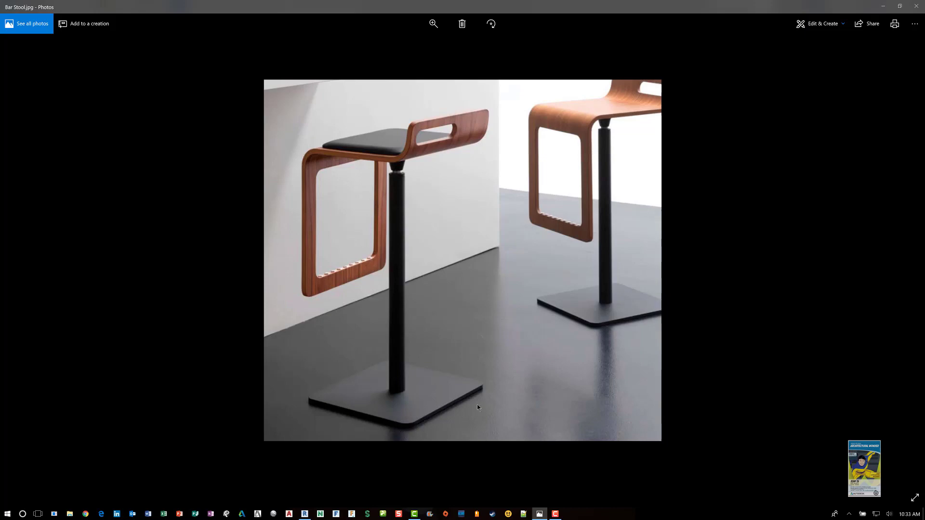
drag(770, 8, 68, 111)
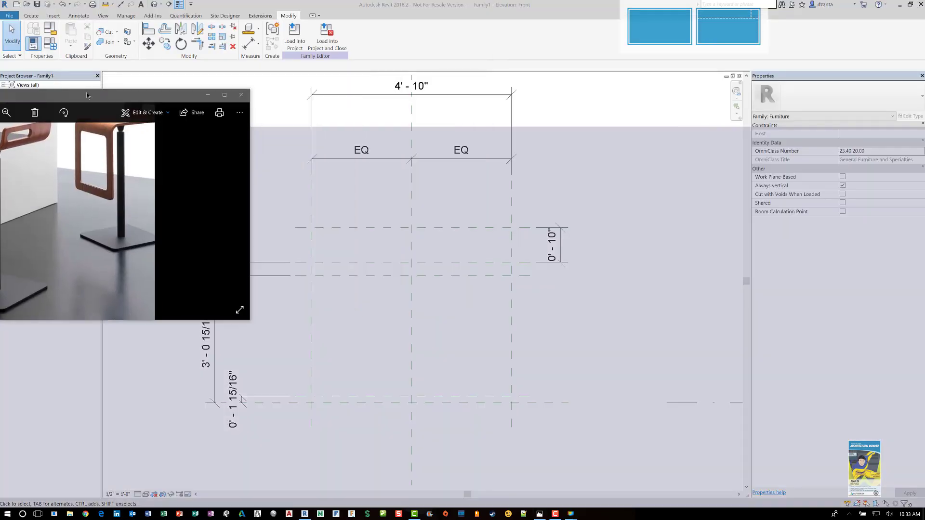
click(148, 276)
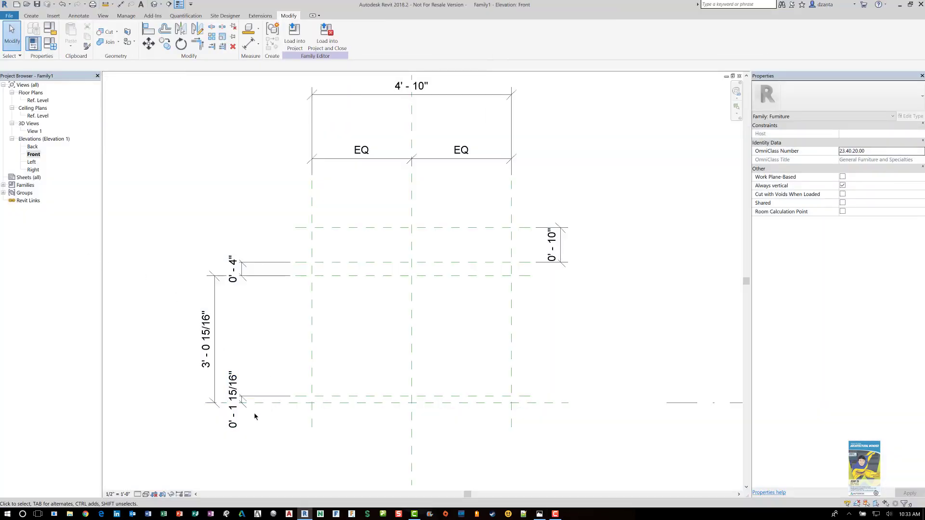
scroll(253, 412, up, 2)
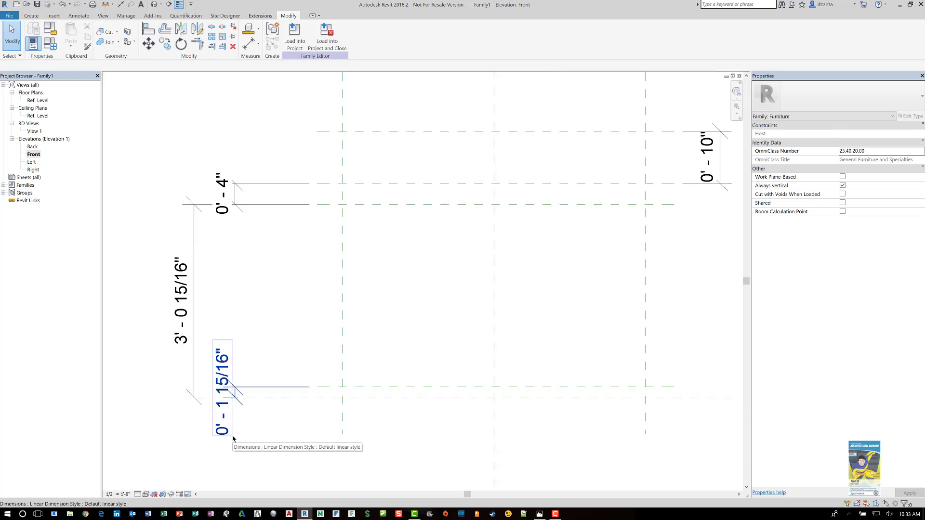
click(396, 391)
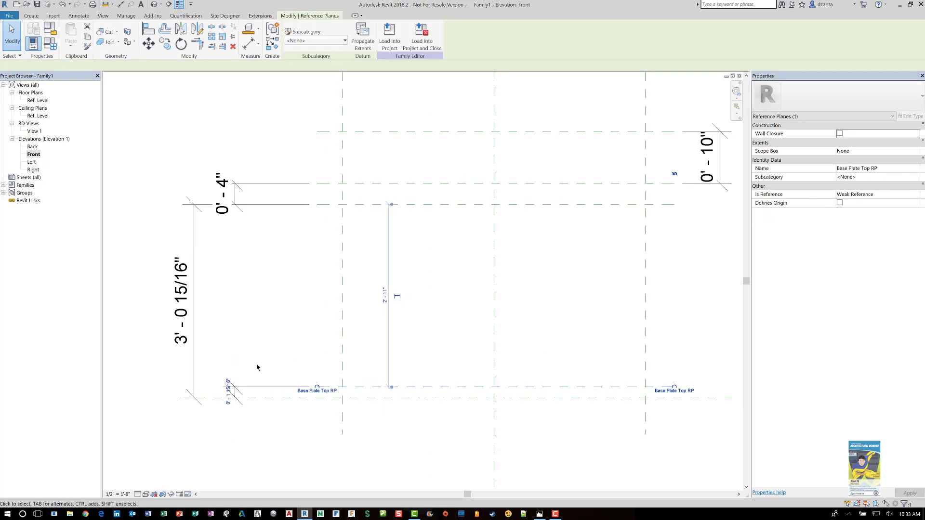
click(228, 396)
scroll(213, 399, up, 2)
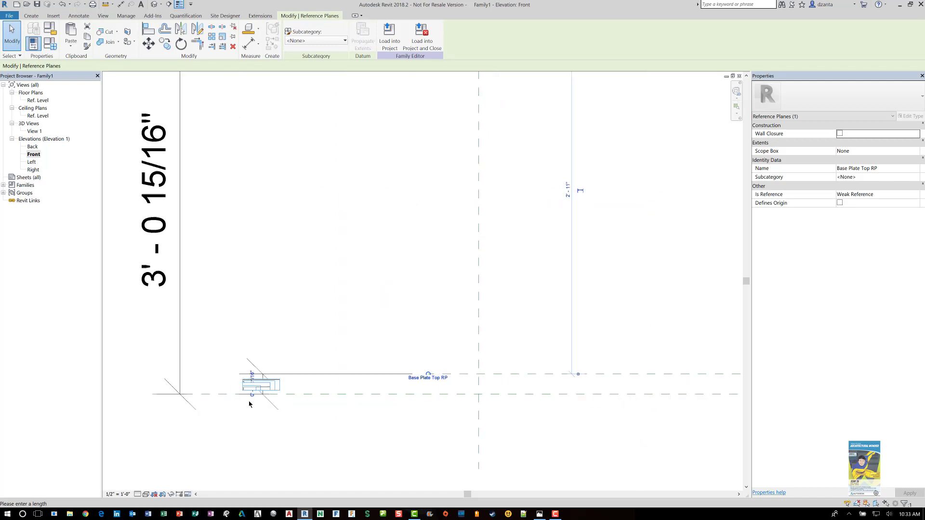
scroll(249, 404, up, 1)
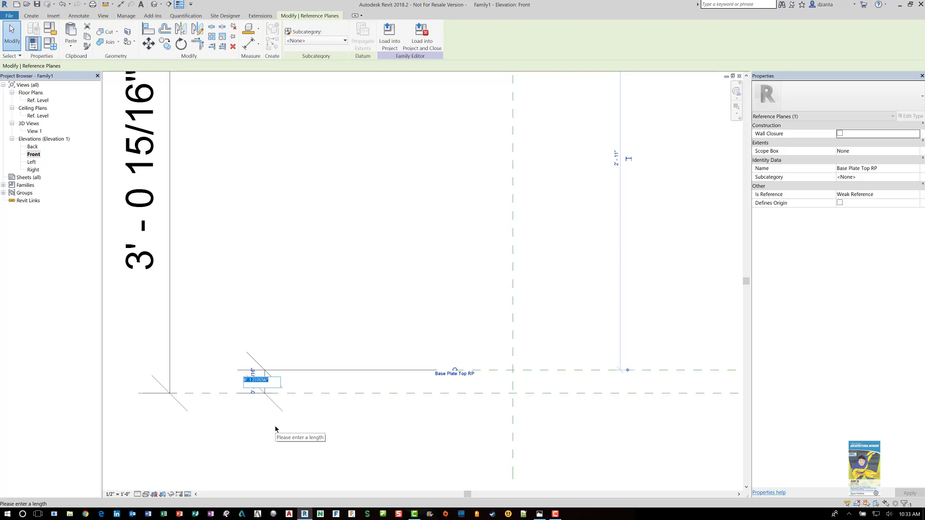
text(1")
key(Return)
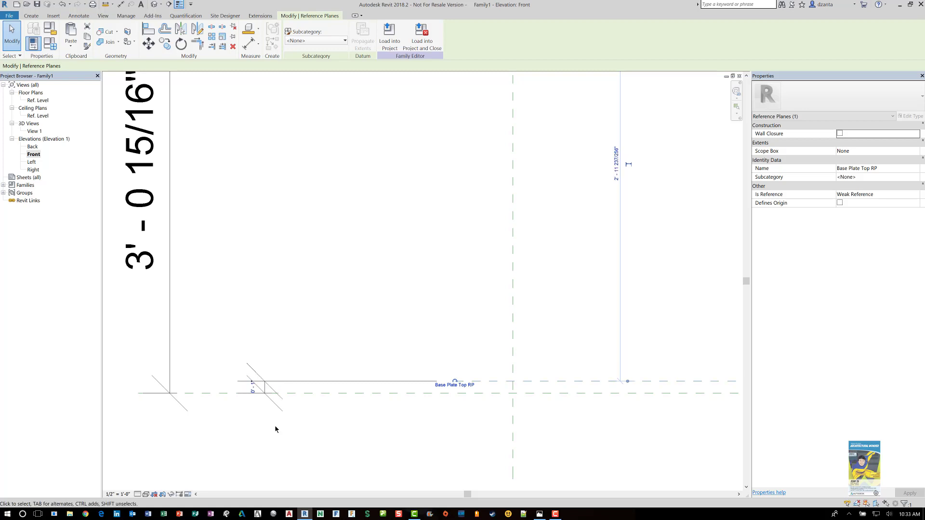
click(274, 429)
scroll(284, 426, down, 3)
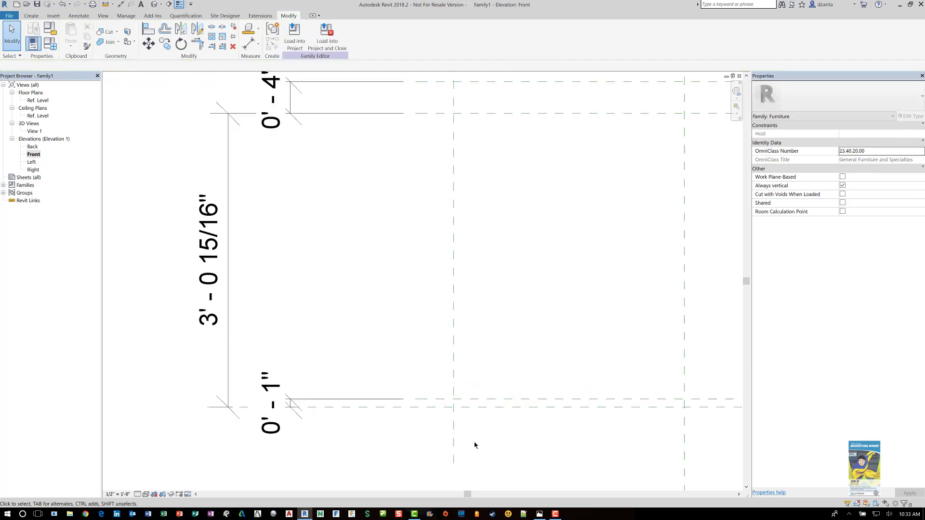
middle_drag(494, 439, 351, 411)
scroll(374, 413, down, 2)
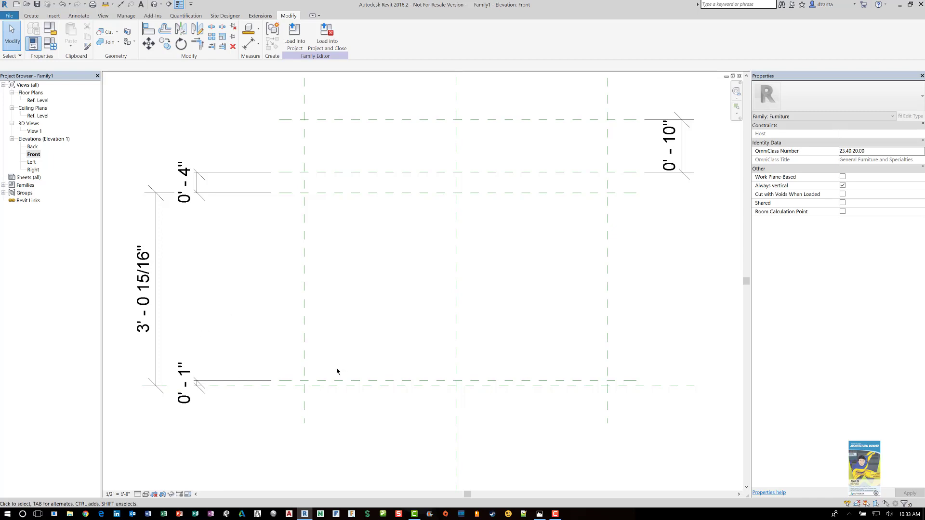
click(214, 381)
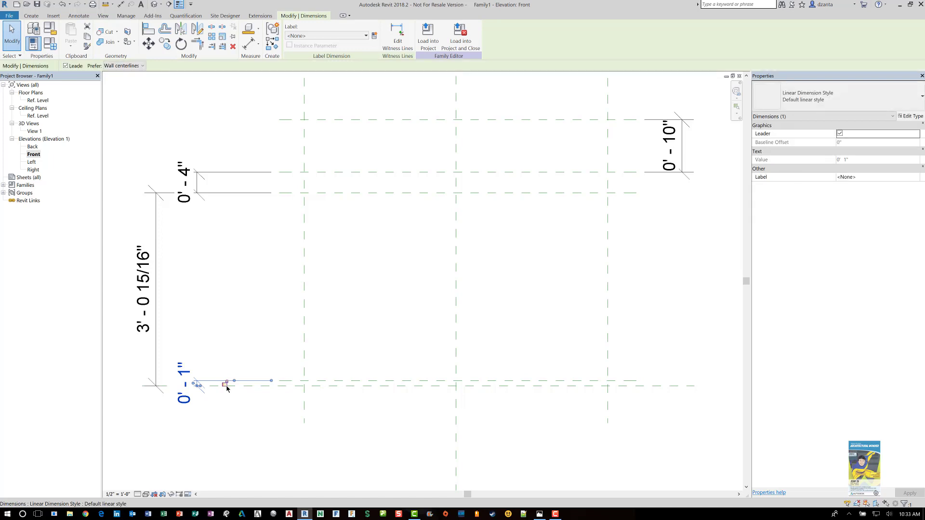
click(233, 426)
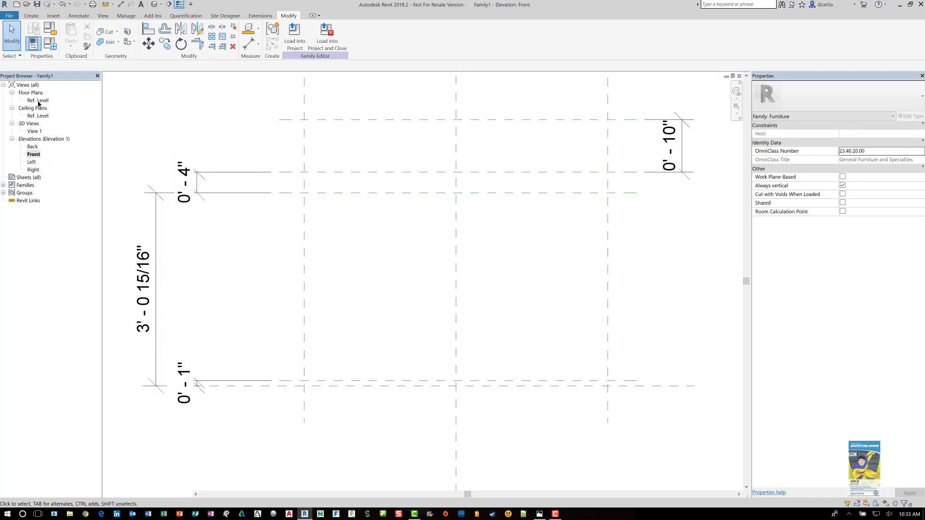
Open the Ref. Level floor plan and examine the base plate's shape in the bar stool reference photo
double_click(39, 101)
middle_drag(447, 328, 421, 371)
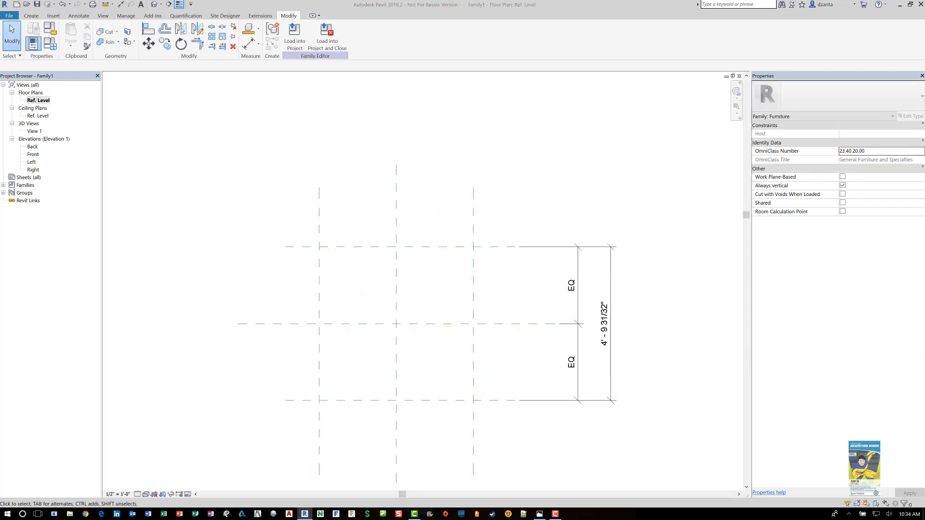
drag(0, 115, 573, 3)
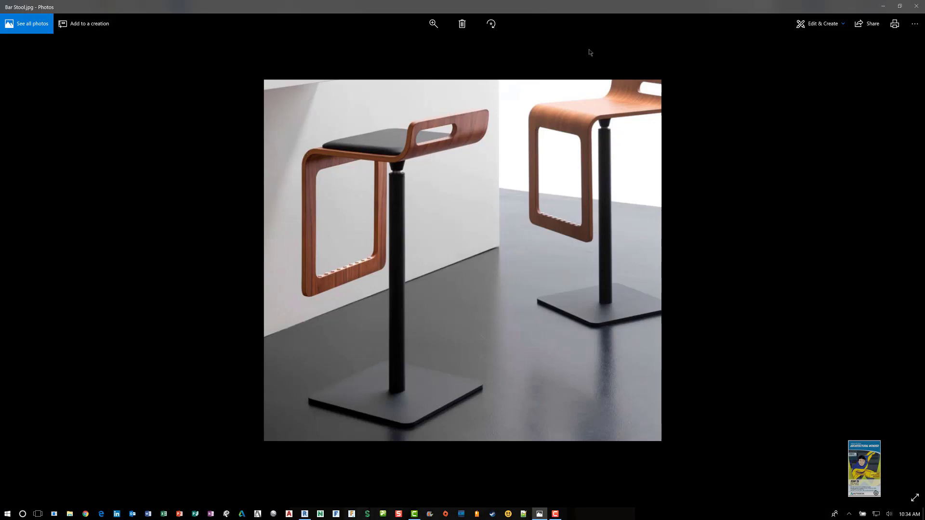
drag(597, 10, 0, 68)
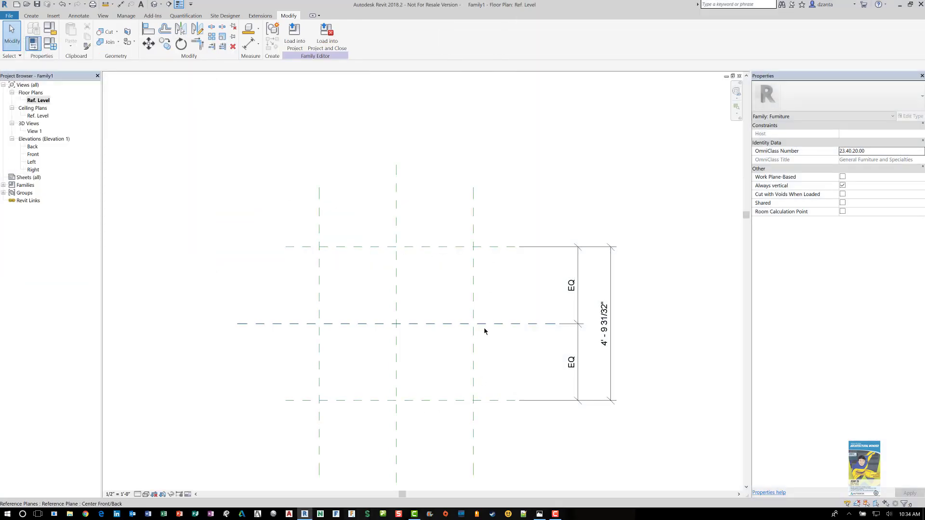
Start an extrusion and sketch the base plate rectangle between the outer intersections of the Left, Right, Front and Back reference planes
click(35, 17)
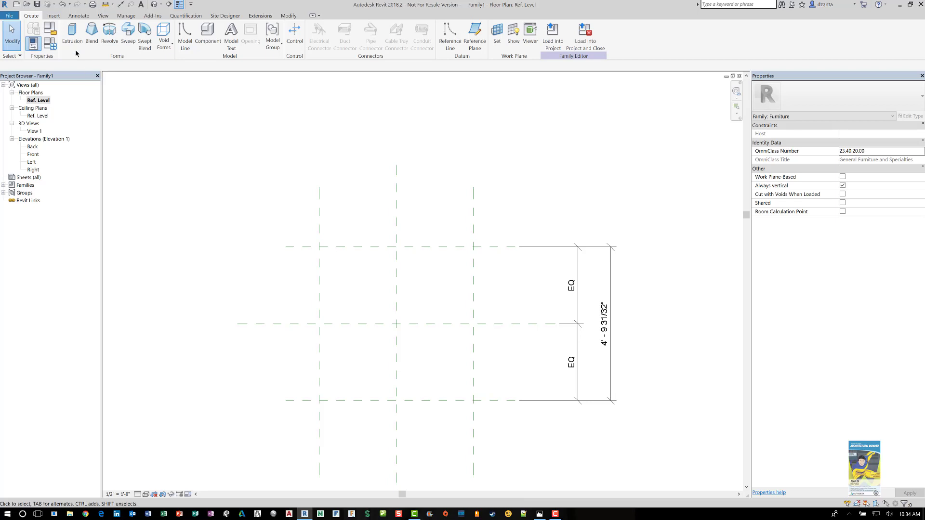
click(72, 36)
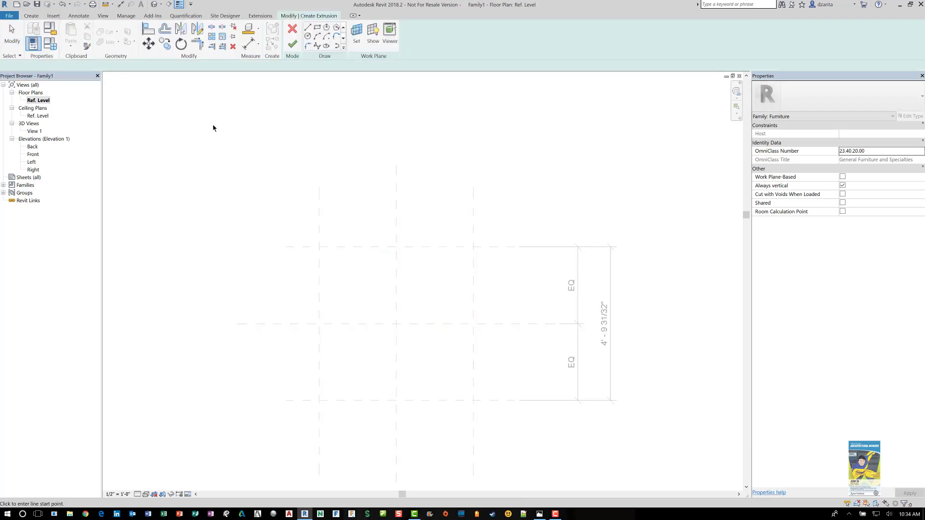
click(320, 29)
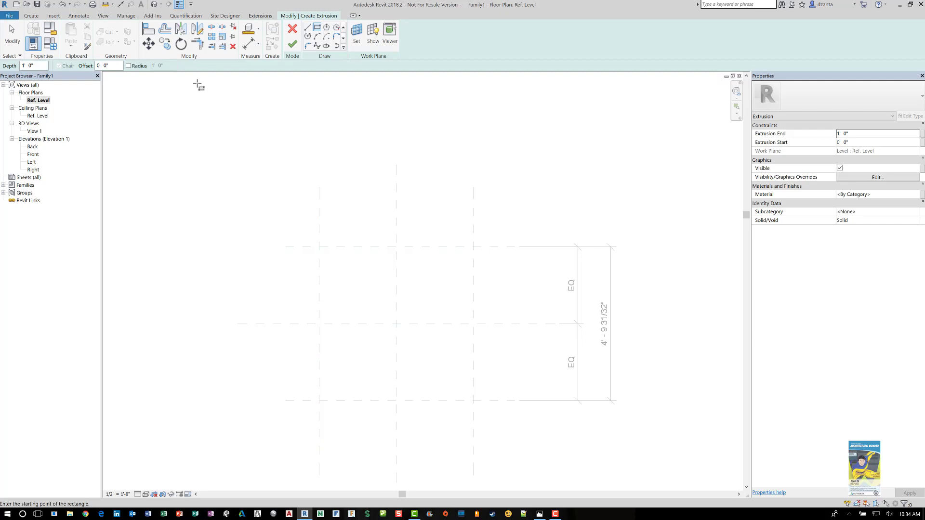
click(320, 247)
click(473, 400)
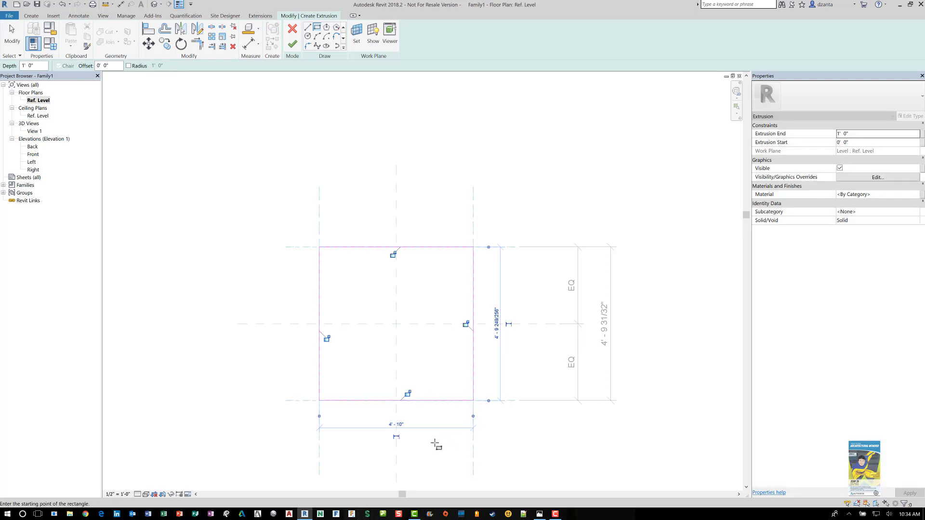
Lock all four sides of the base plate rectangle to their reference planes and finish the extrusion
scroll(414, 443, up, 2)
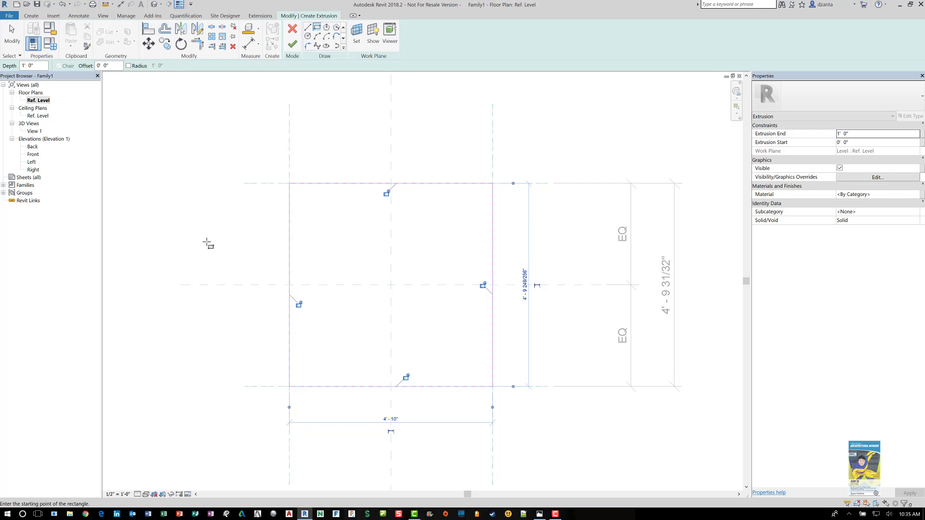
click(388, 192)
click(299, 304)
click(483, 286)
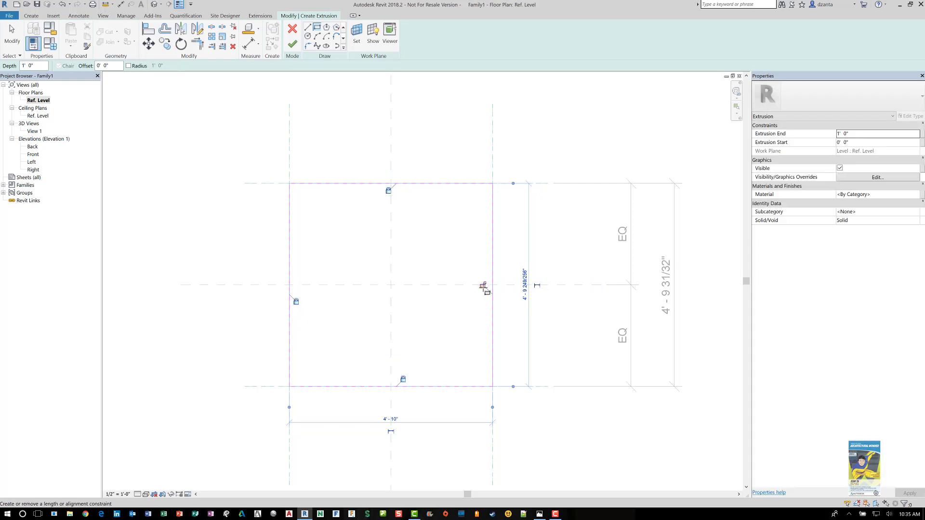
click(12, 34)
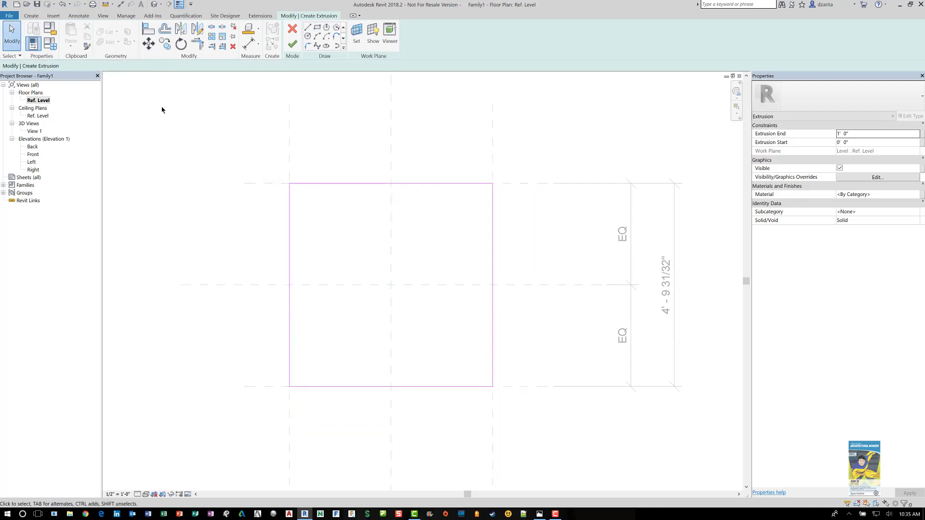
middle_drag(374, 155, 374, 160)
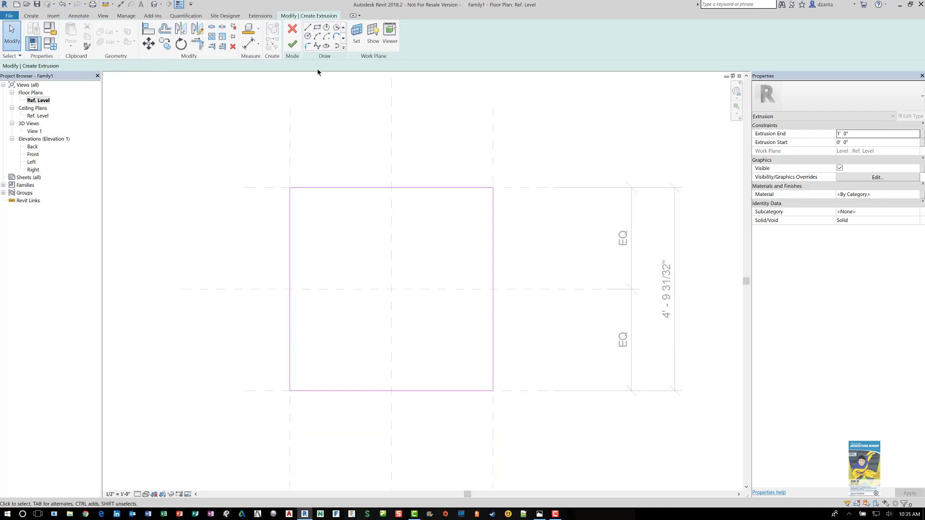
click(291, 43)
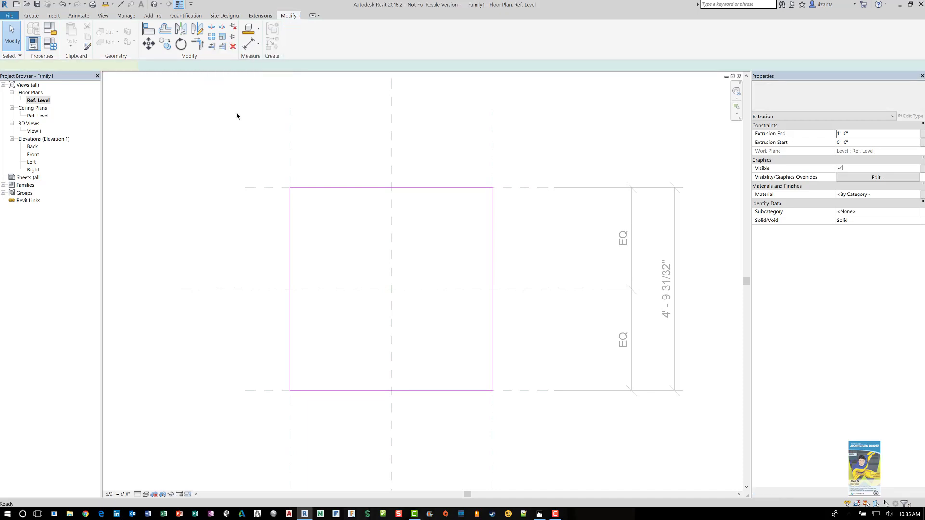
click(229, 120)
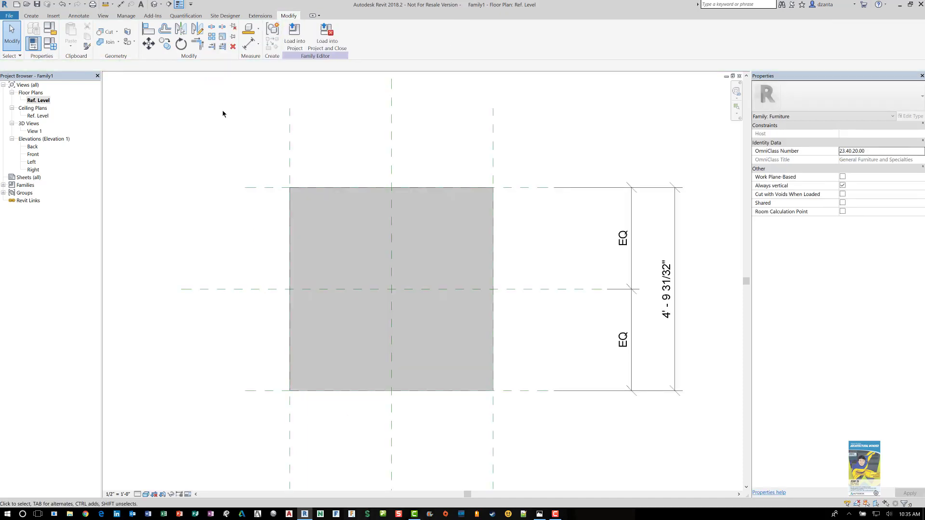
Test the base plate by moving the Right reference plane inward to 1' - 10" from the center plane, and undo the move
scroll(319, 184, down, 2)
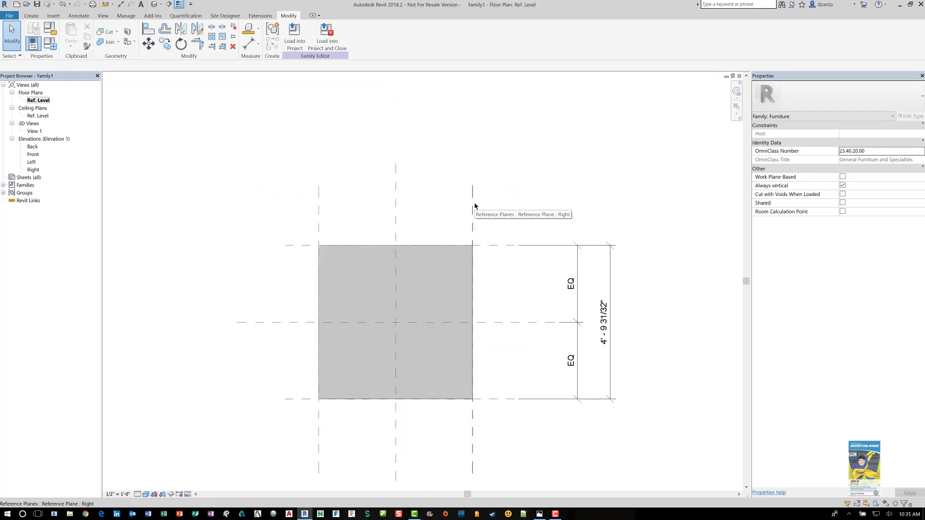
click(474, 197)
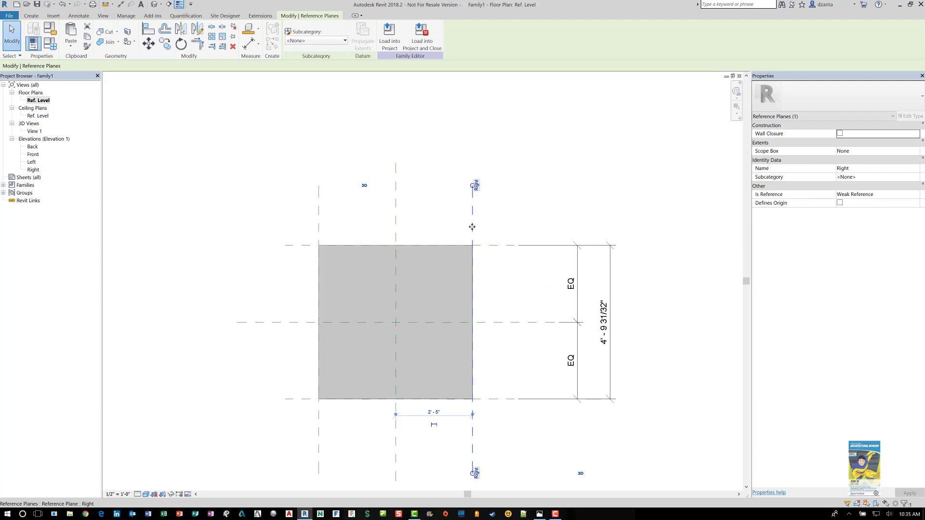
drag(462, 226, 444, 228)
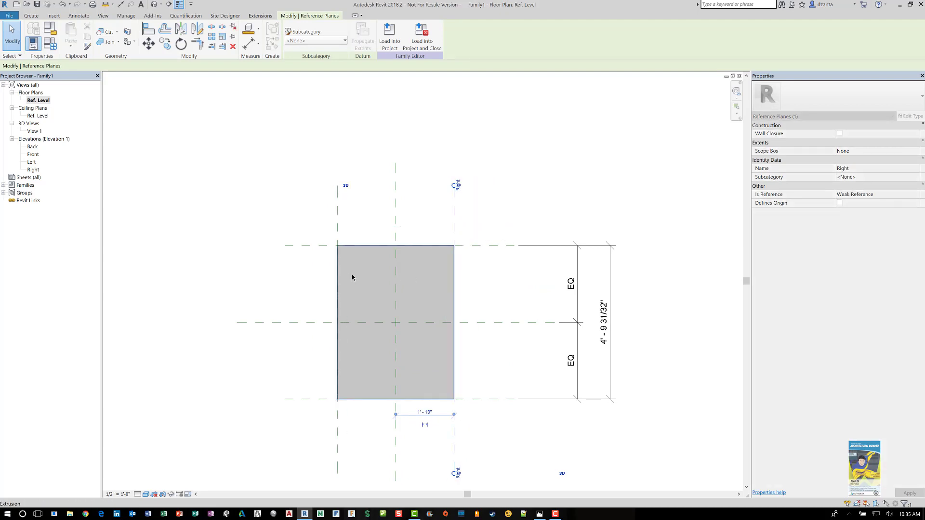
key(ctrl+z)
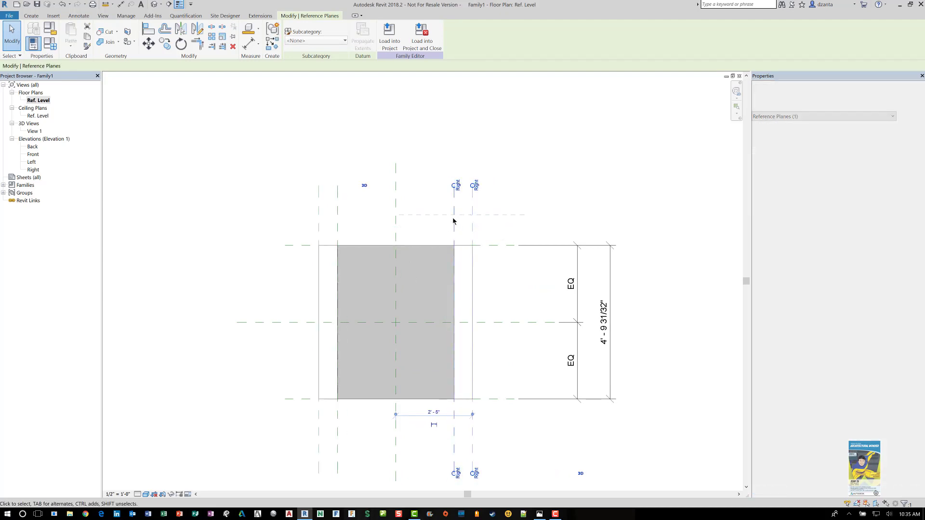
Move the Back reference plane so the overall front-to-back dimension is 4' - 10"
click(489, 246)
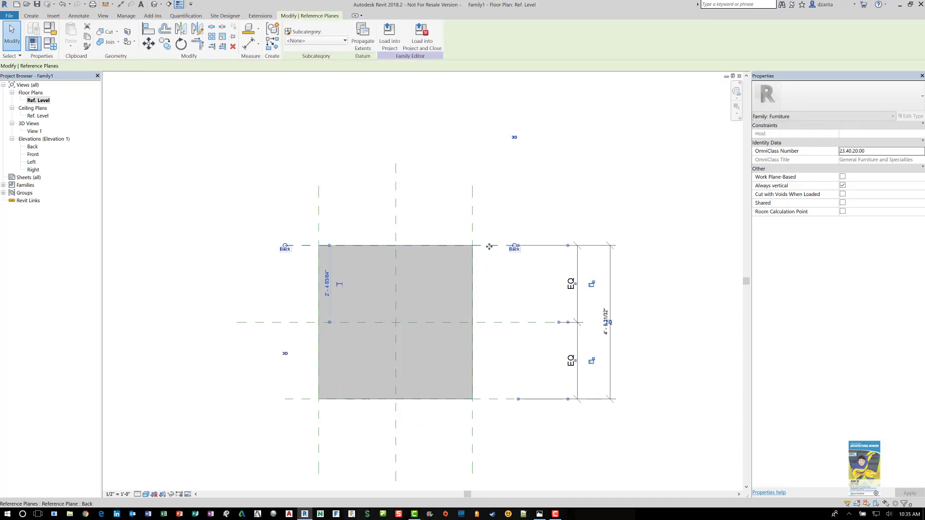
drag(490, 274, 498, 235)
click(516, 206)
middle_drag(442, 227, 440, 199)
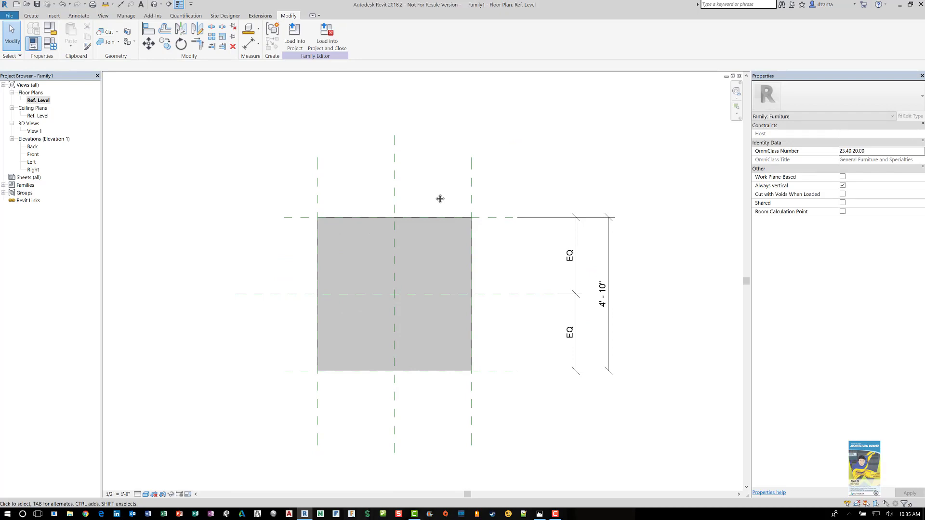
Open the base plate extrusion's sketch for editing
click(446, 229)
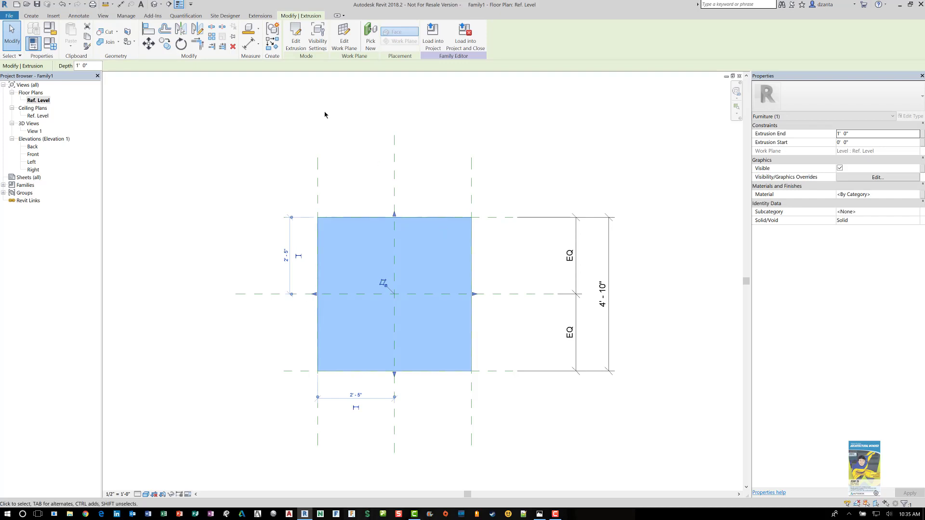
double_click(342, 232)
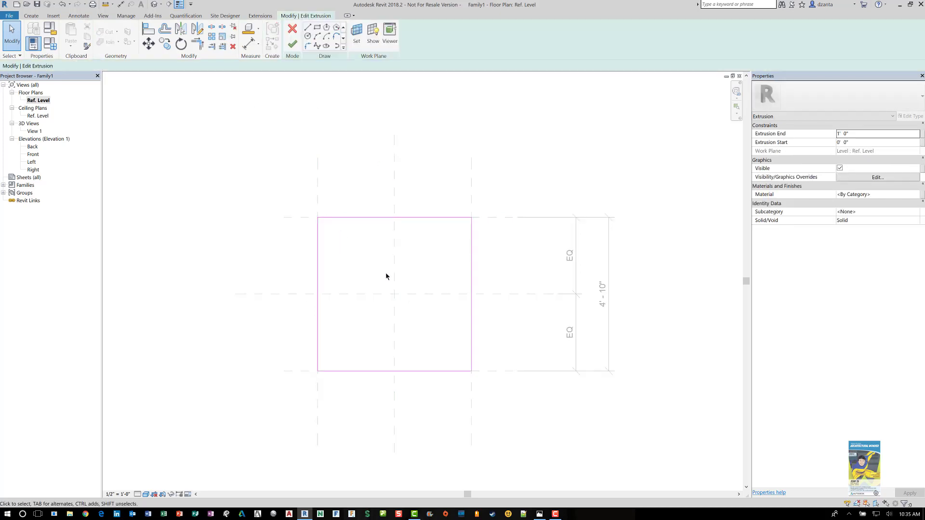
scroll(435, 342, up, 3)
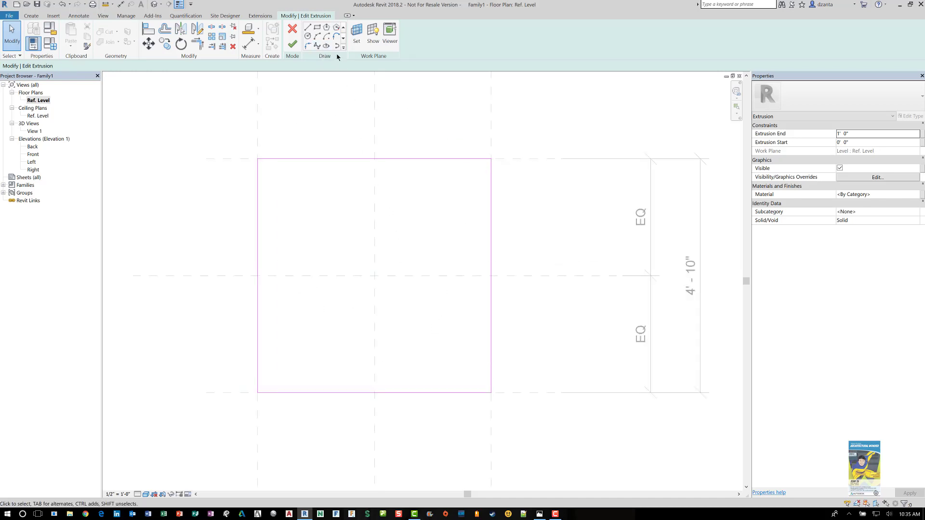
Fillet the back-left corner of the base plate sketch with a fixed 1" radius and inspect the arc
click(307, 47)
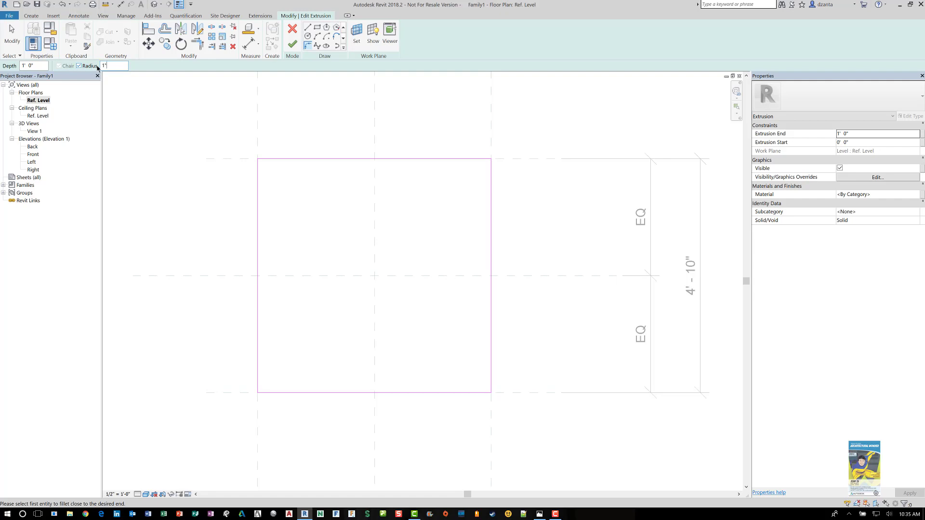
click(256, 200)
click(287, 163)
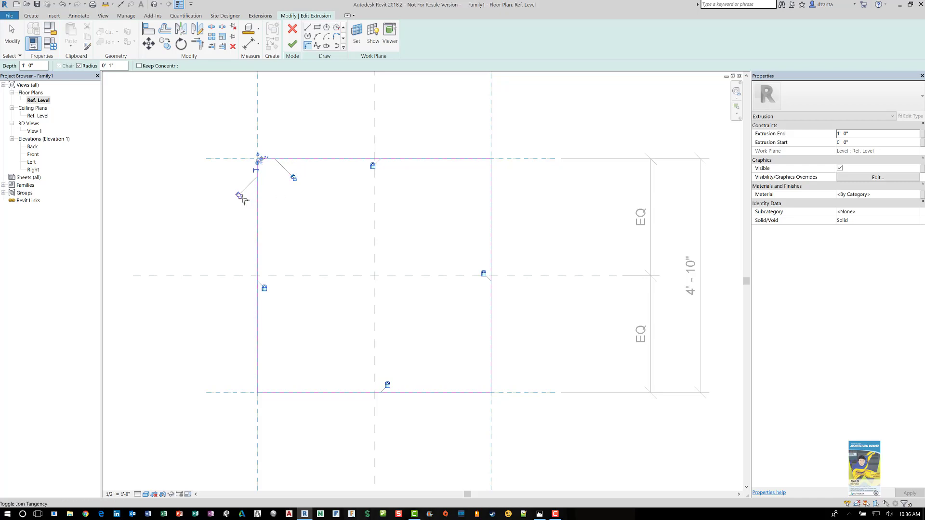
scroll(258, 159, up, 3)
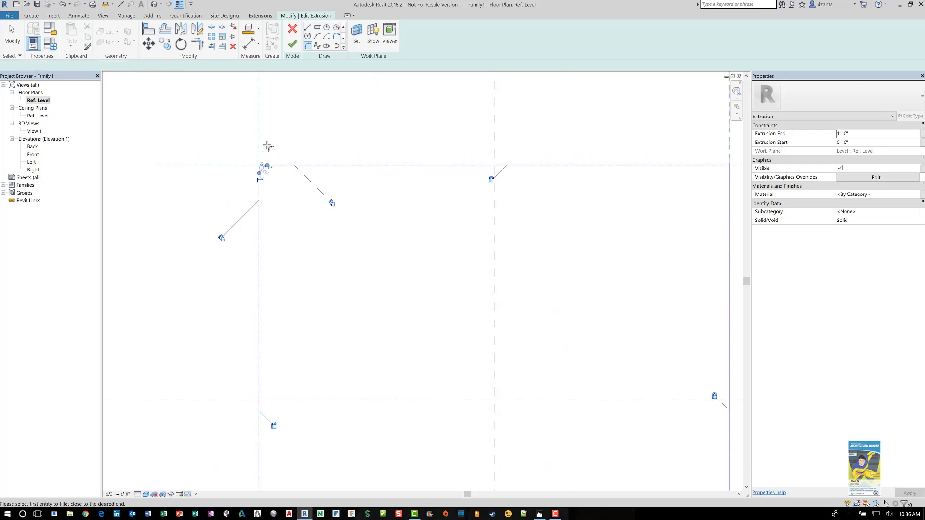
scroll(268, 146, up, 6)
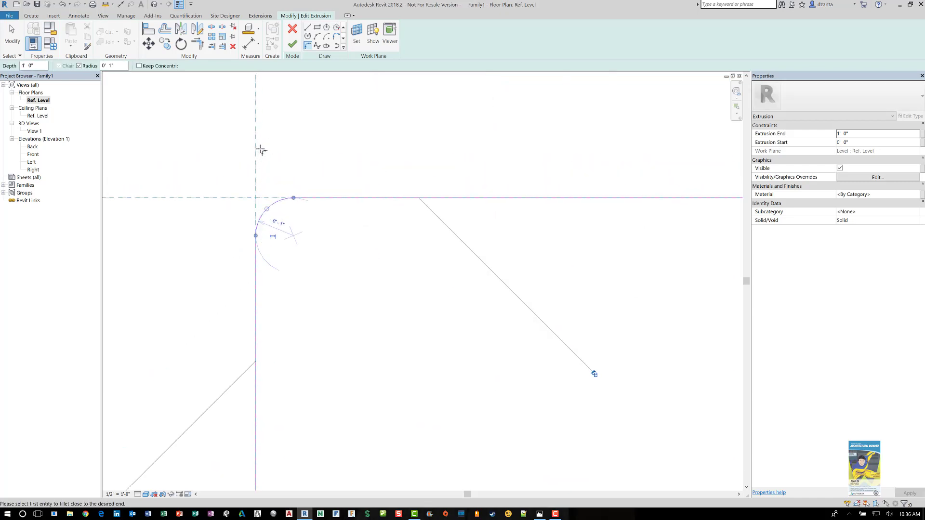
Fillet the back-right corner of the base plate sketch with the same 1" radius
scroll(269, 159, down, 5)
middle_drag(548, 248, 284, 225)
scroll(594, 251, down, 3)
middle_drag(549, 258, 429, 241)
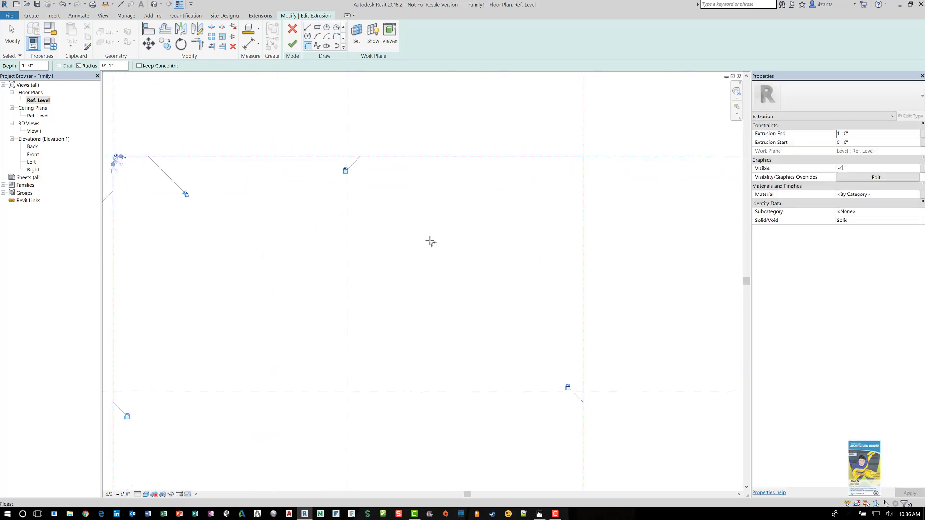
scroll(429, 241, down, 2)
click(551, 185)
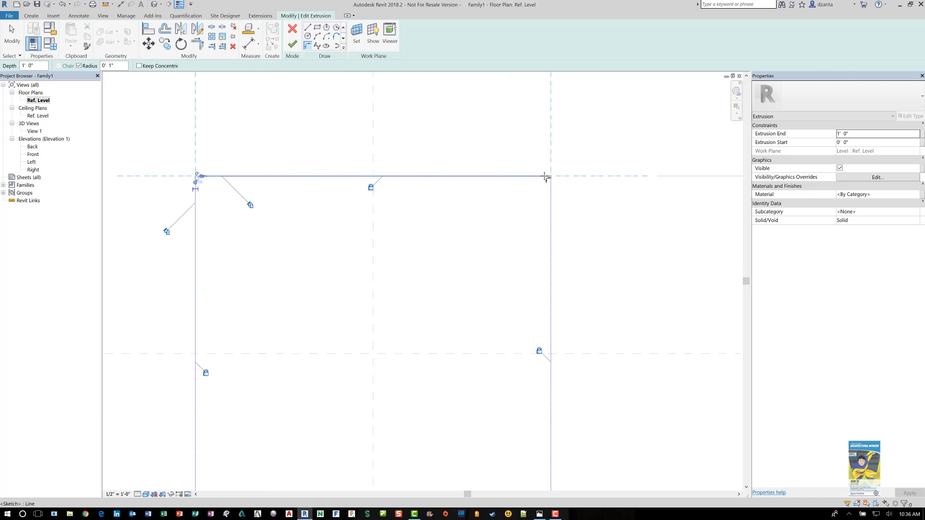
click(546, 176)
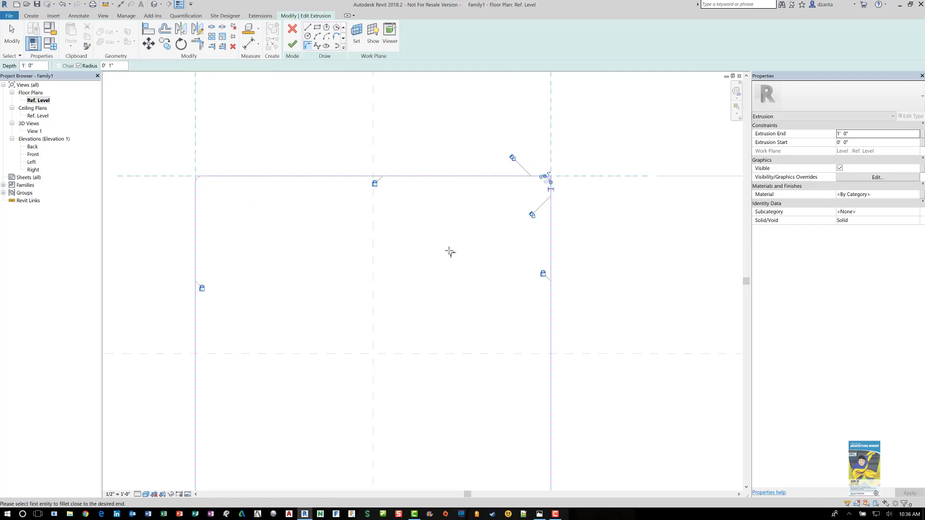
scroll(452, 337, down, 2)
mouse_move(451, 337)
middle_down()
mouse_move(460, 265)
mouse_move(457, 308)
middle_up()
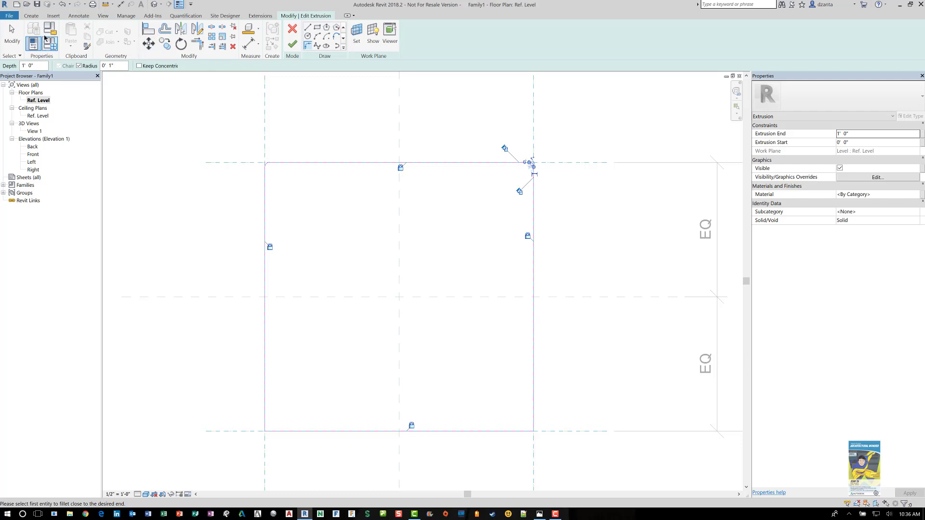
Delete the fillet arcs at both back corners of the base plate sketch
click(11, 35)
drag(243, 136, 289, 180)
key(Delete)
drag(507, 135, 556, 192)
key(Delete)
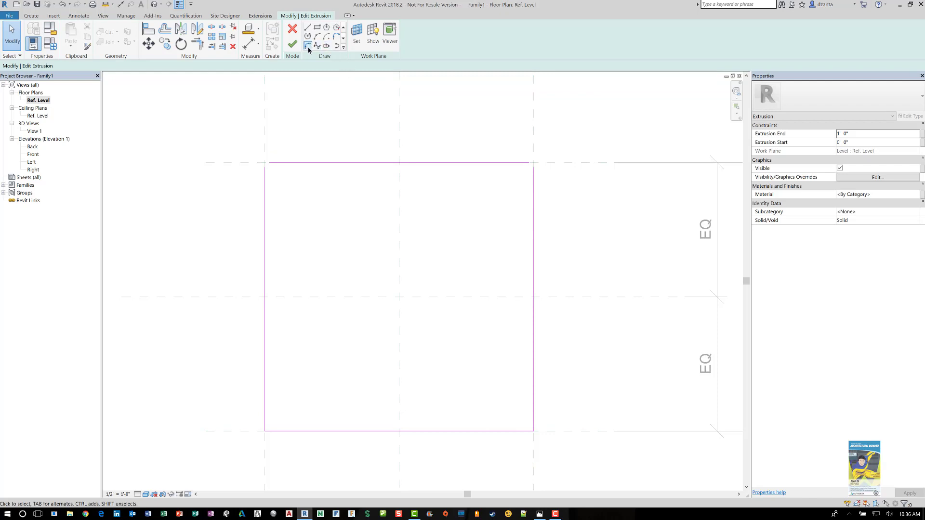
Fillet both back corners of the base plate sketch with a fixed 2" radius
click(308, 46)
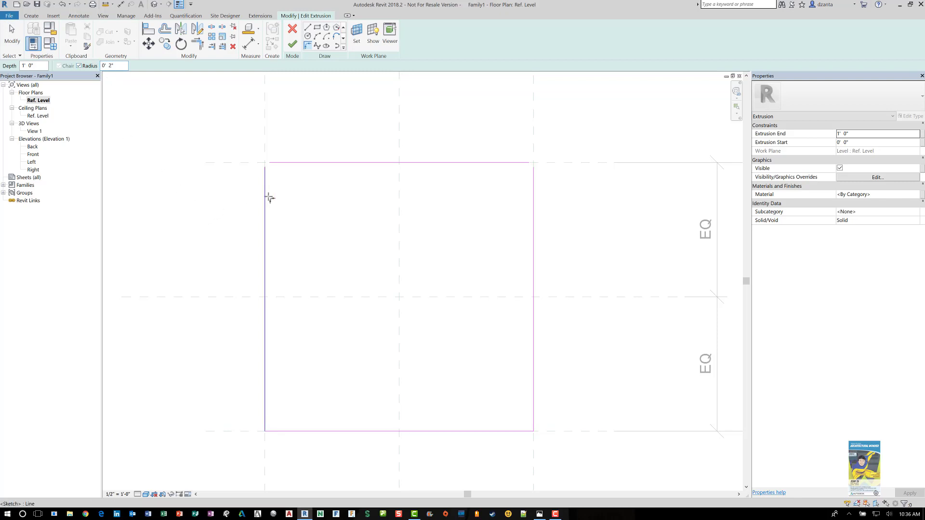
click(297, 163)
click(265, 195)
scroll(285, 162, up, 3)
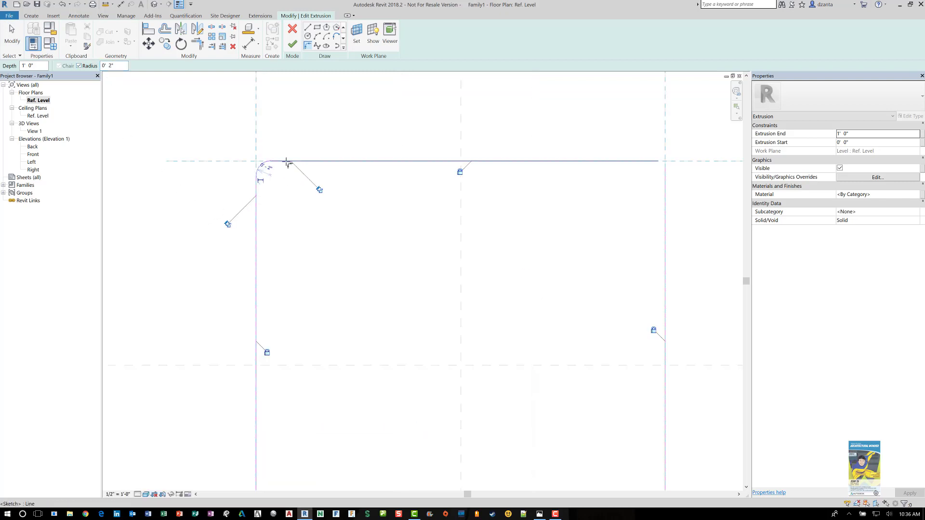
click(211, 245)
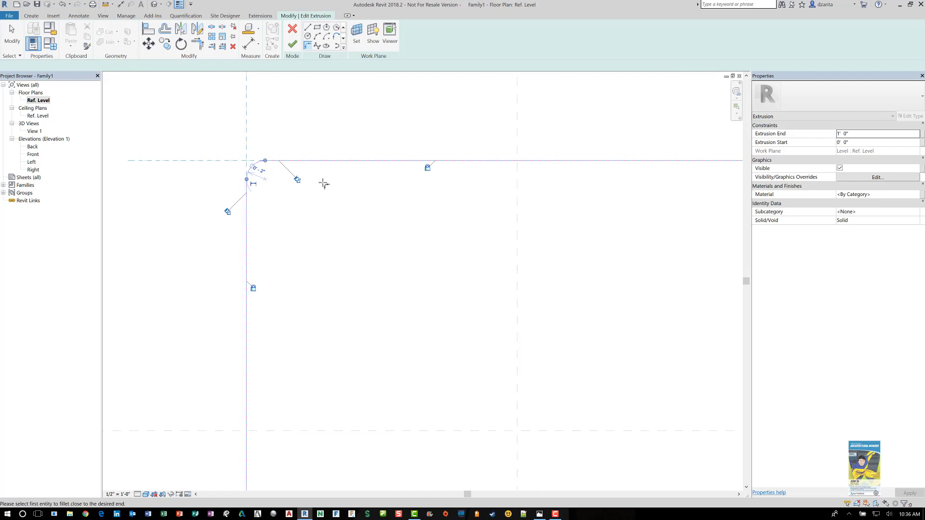
middle_drag(423, 237, 209, 240)
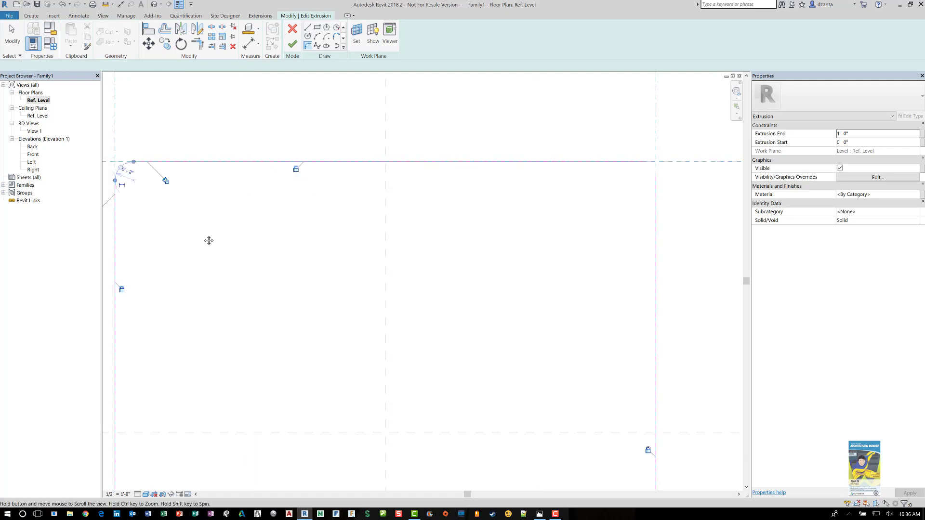
click(527, 157)
click(560, 208)
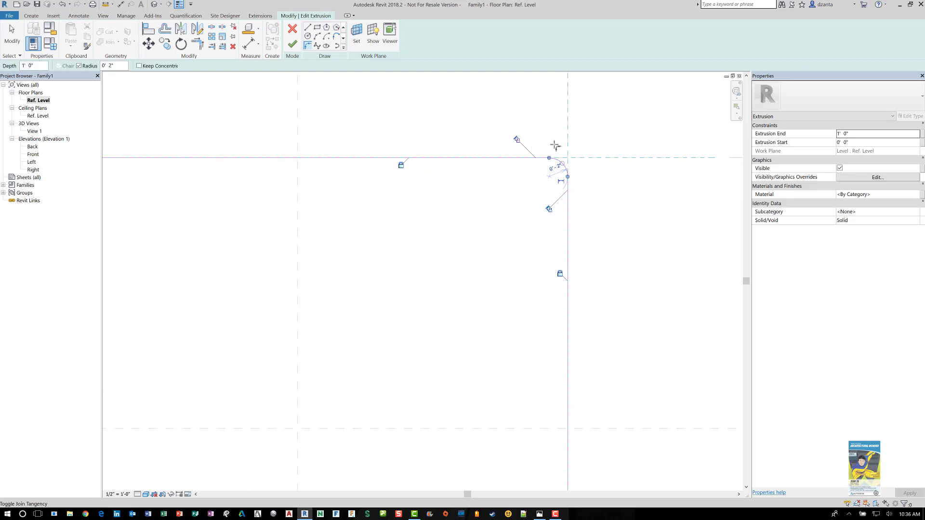
Fillet the front-right corner of the base plate sketch with the same 2" radius
scroll(496, 202, down, 1)
mouse_move(471, 301)
middle_down()
mouse_move(494, 254)
mouse_move(517, 138)
middle_up()
middle_drag(502, 319, 475, 184)
scroll(540, 342, up, 1)
click(540, 344)
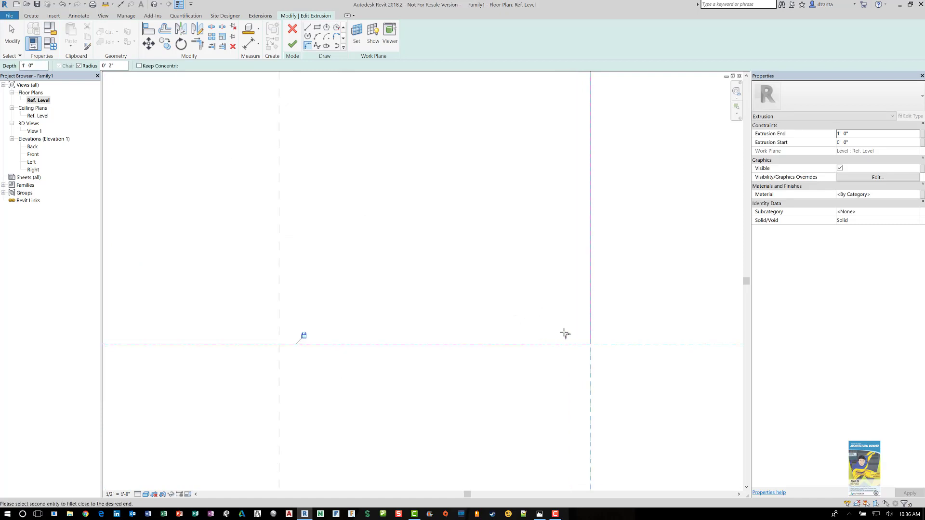
click(592, 297)
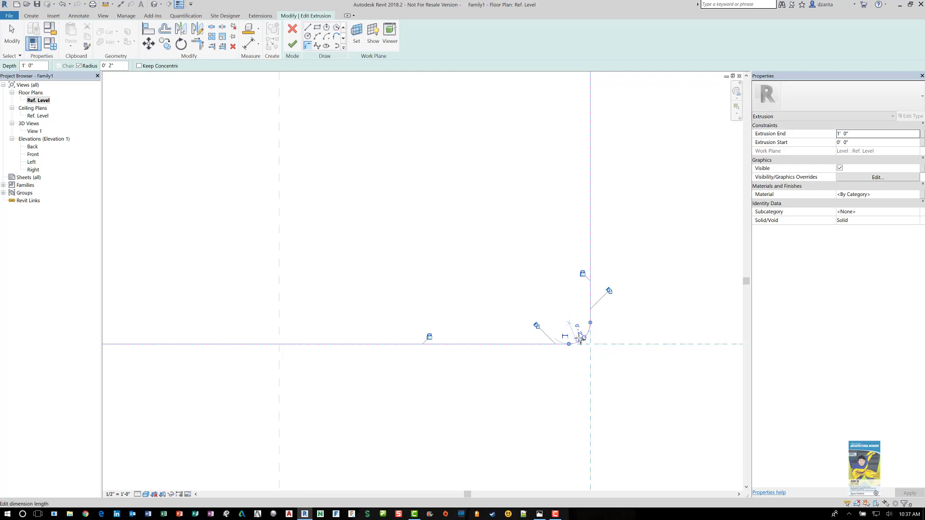
Fillet the front-left corner of the base plate sketch with a 2" radius and finish the sketch edit
scroll(576, 335, down, 1)
middle_drag(373, 299, 618, 327)
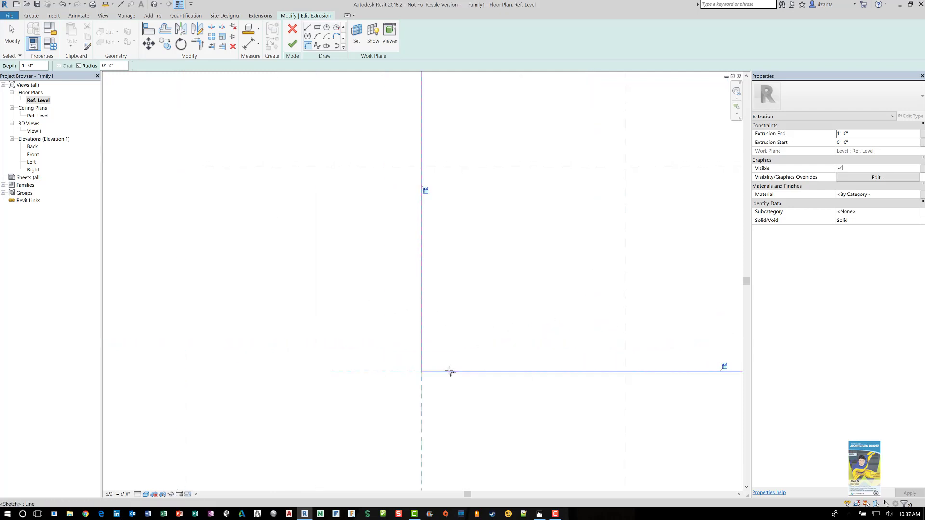
click(421, 323)
click(442, 371)
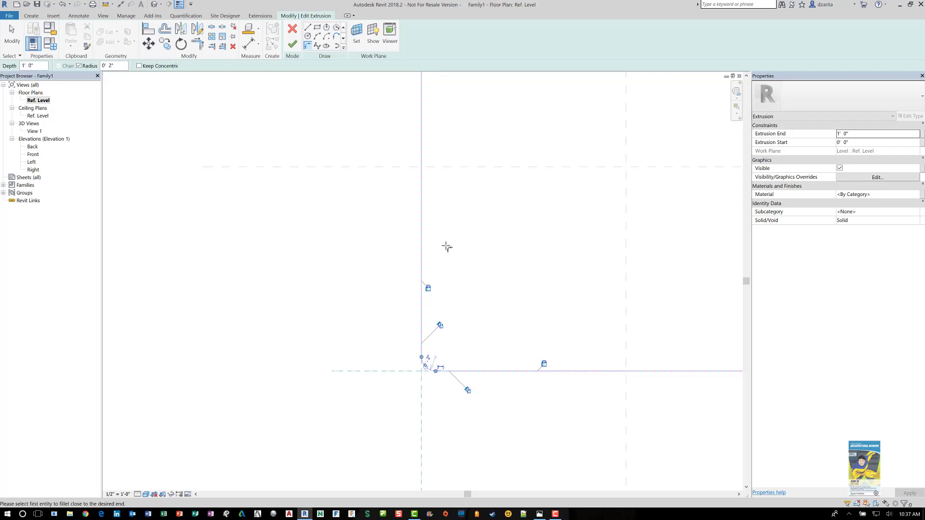
key(Escape)
key(Escape)
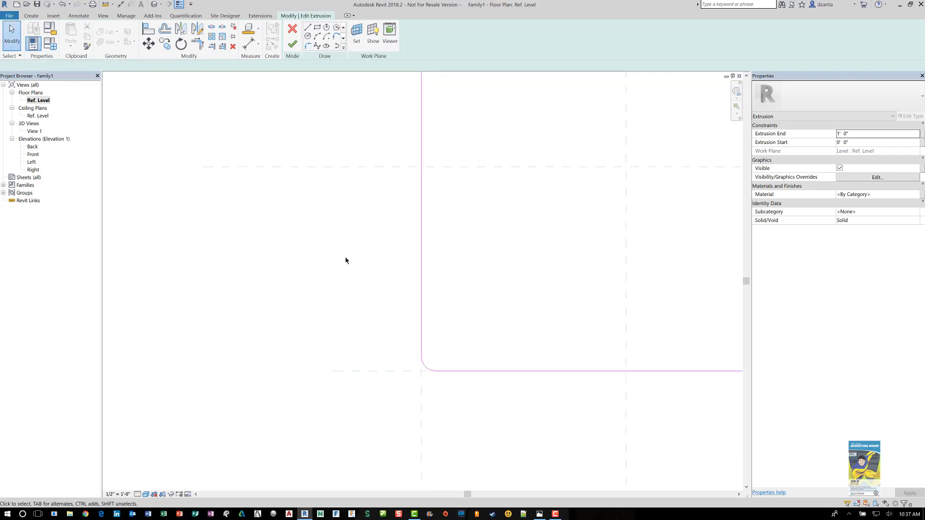
scroll(345, 256, down, 2)
scroll(448, 355, down, 1)
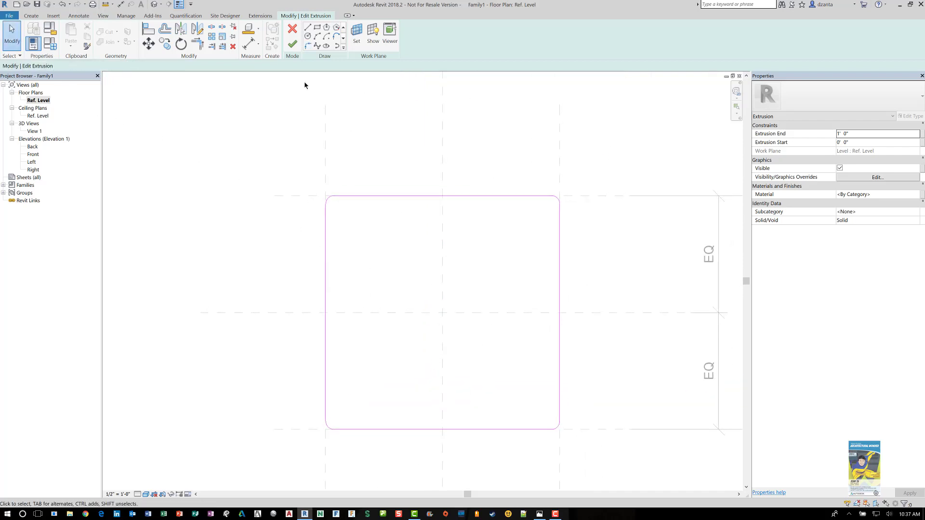
click(293, 44)
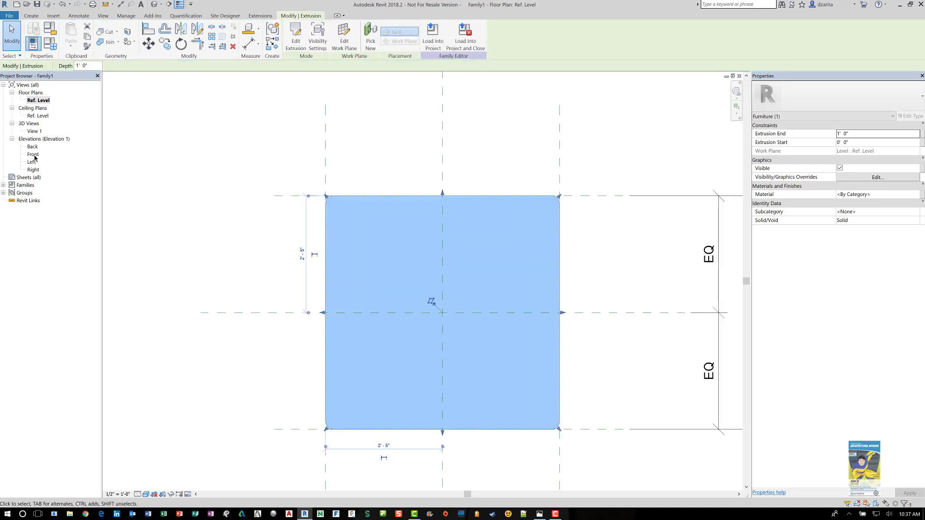
In the Front elevation, lower the base plate's top face to the reference plane 1" above the level and lock it there
double_click(32, 155)
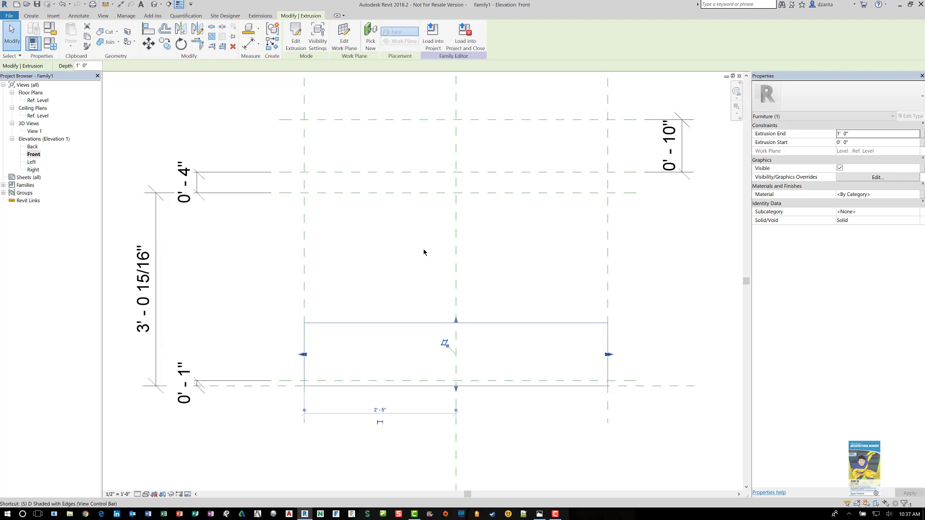
key(Escape)
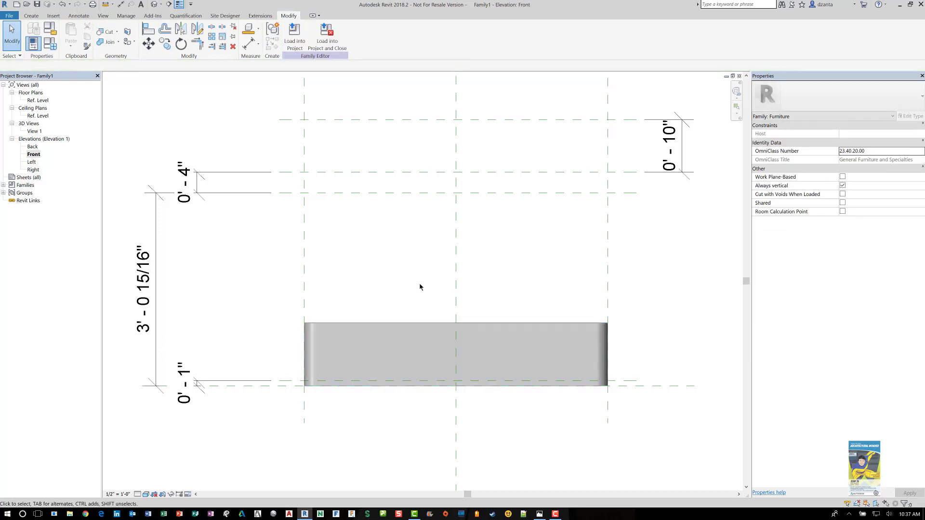
click(433, 335)
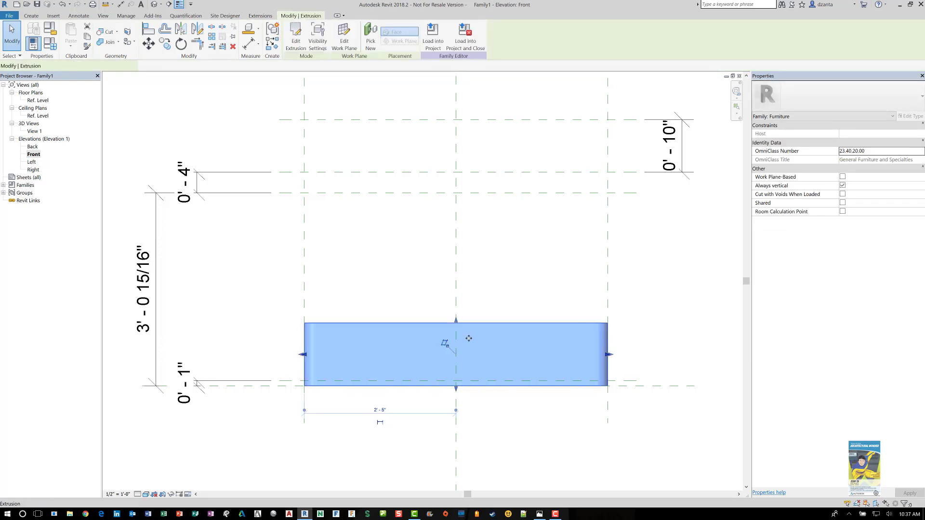
drag(457, 338, 457, 378)
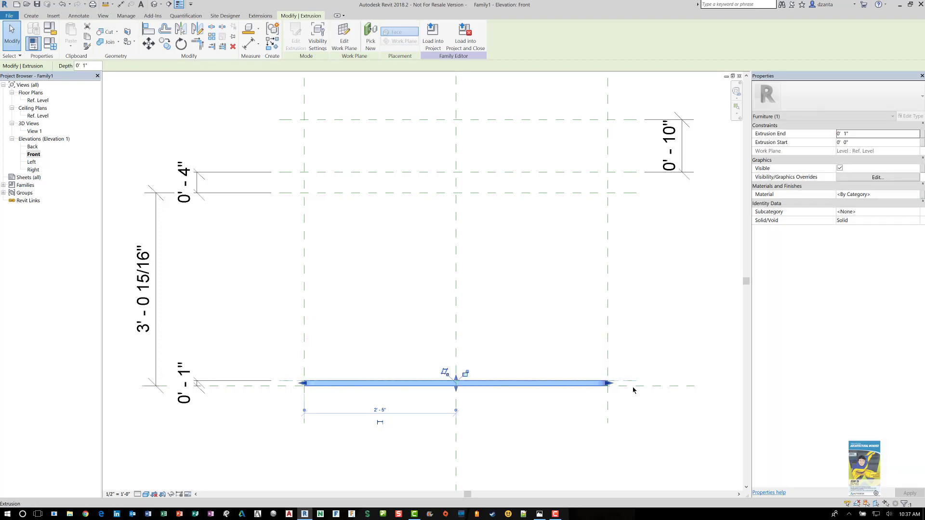
click(466, 374)
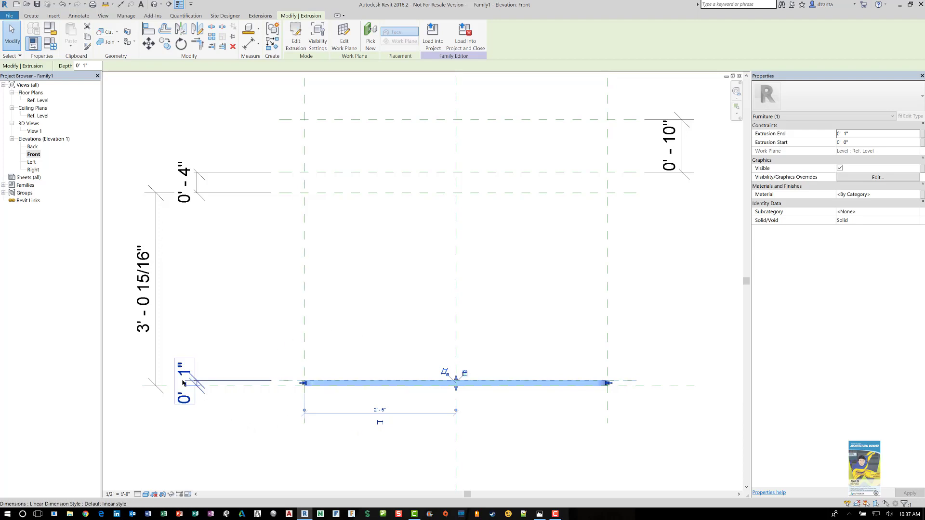
Check the alignment constraint between the base plate's bottom face and the reference level in the Front elevation
click(238, 319)
click(399, 384)
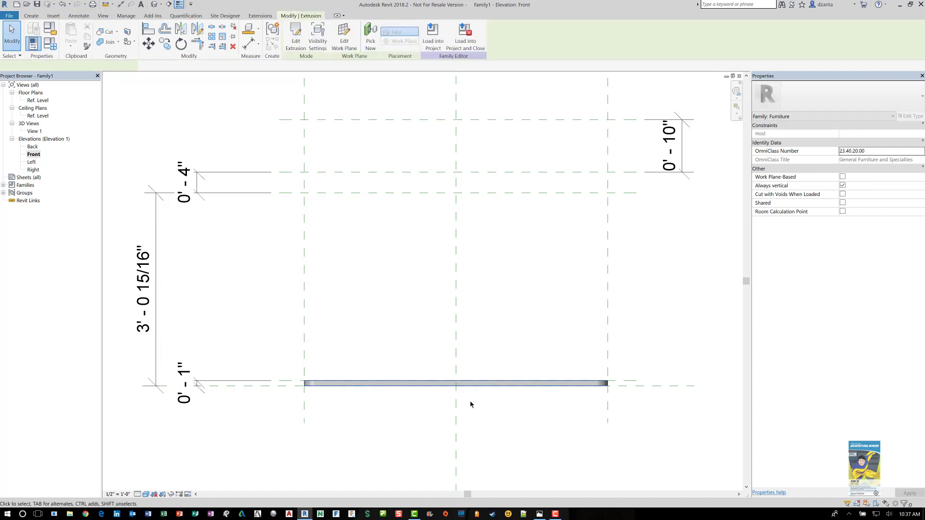
mouse_move(454, 384)
mouse_down()
mouse_move(456, 438)
mouse_move(456, 385)
mouse_up()
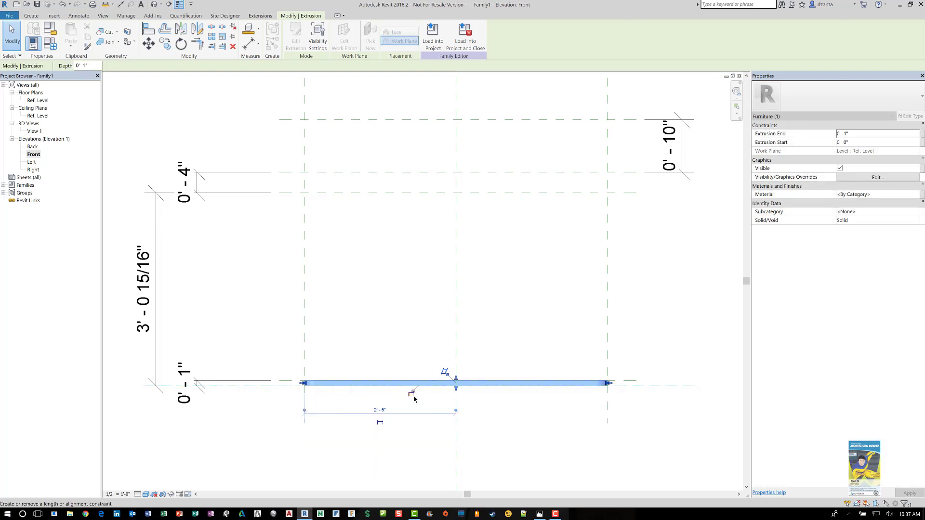
click(659, 344)
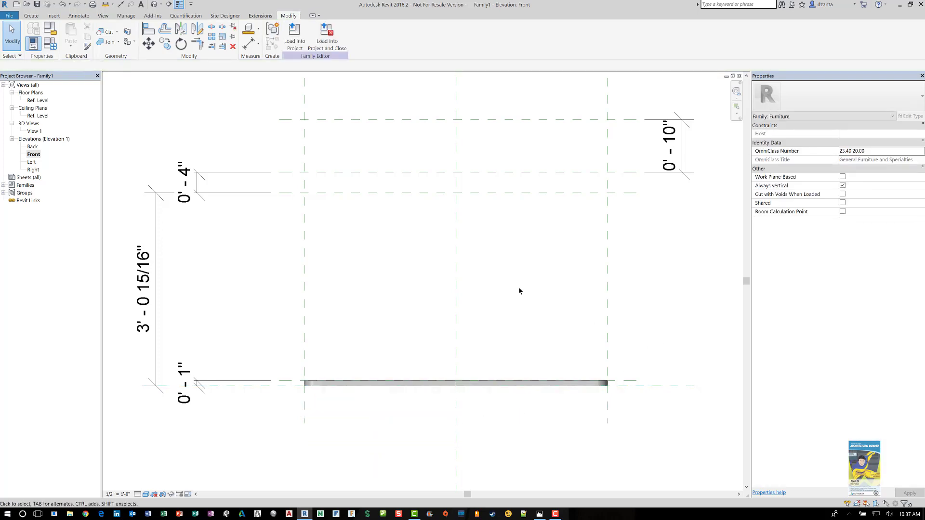
Inspect the base plate in the default 3D view with the Shaded display style, and close that view
click(157, 7)
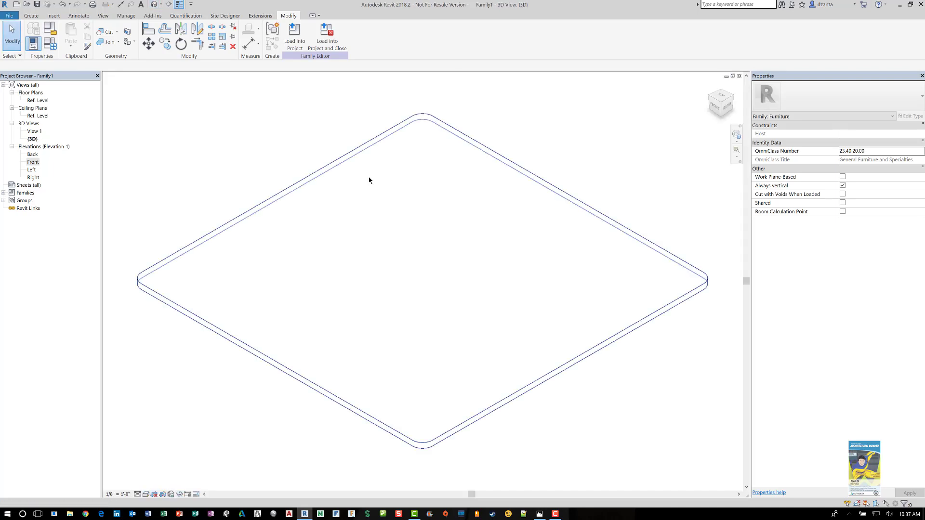
key(s)
key(d)
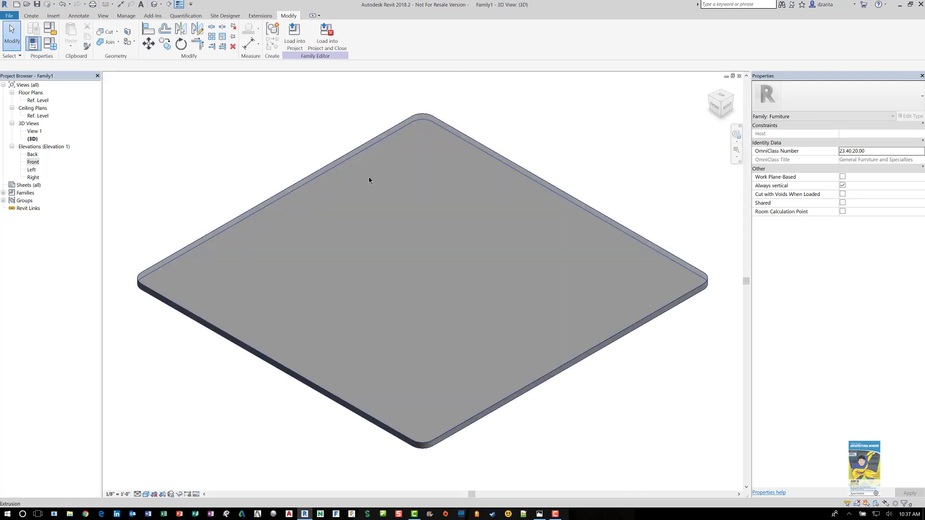
click(740, 75)
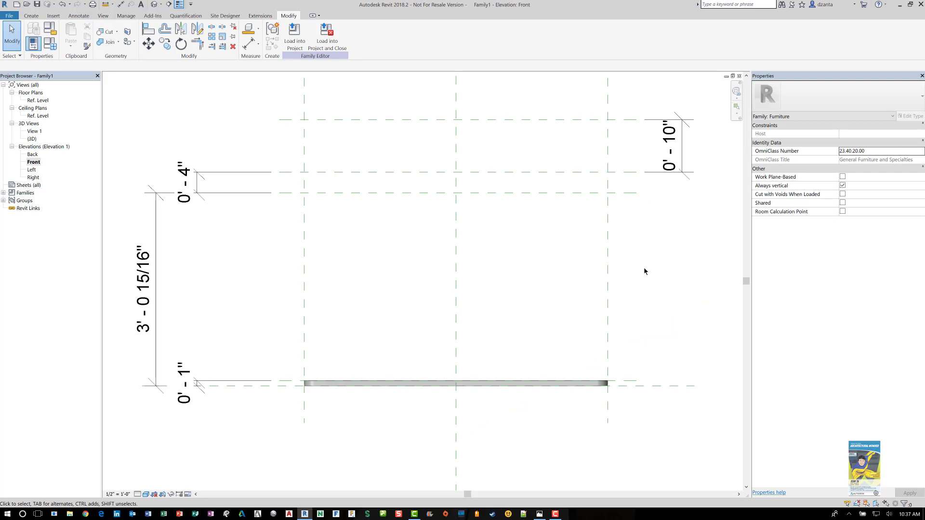
Save the family as "Bar Stool" in the Temp folder
scroll(574, 367, down, 3)
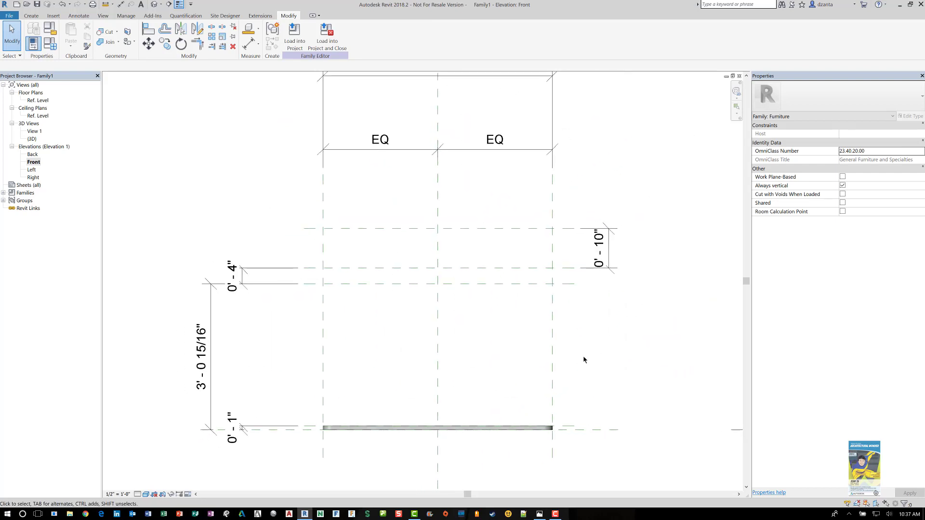
scroll(583, 359, down, 2)
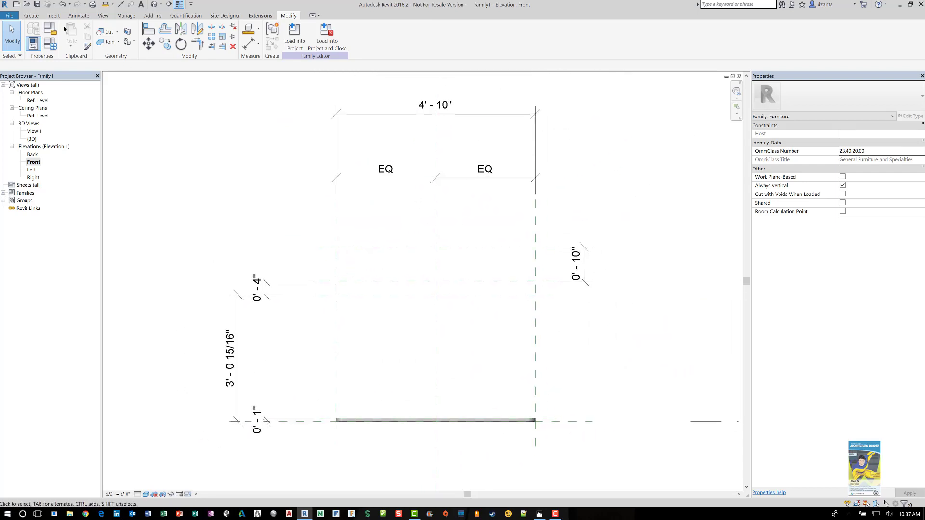
click(10, 17)
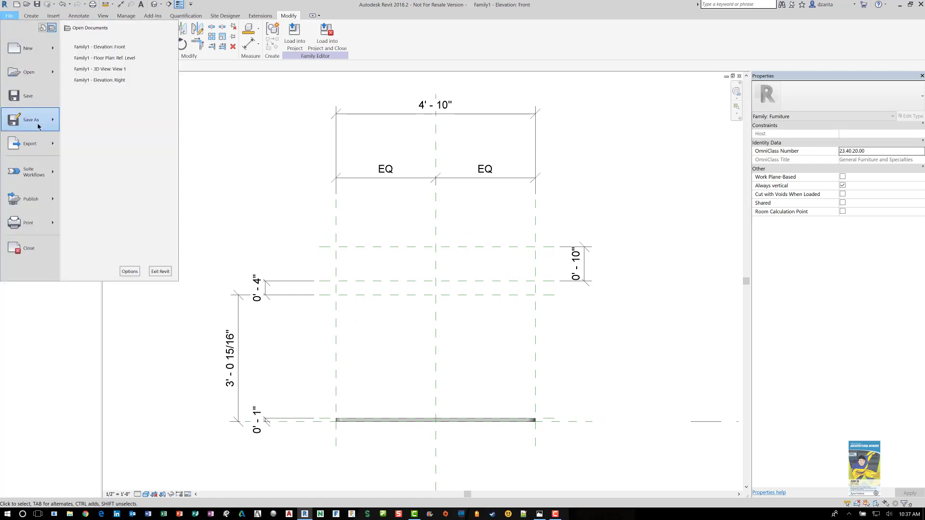
mouse_move(29, 119)
click(110, 90)
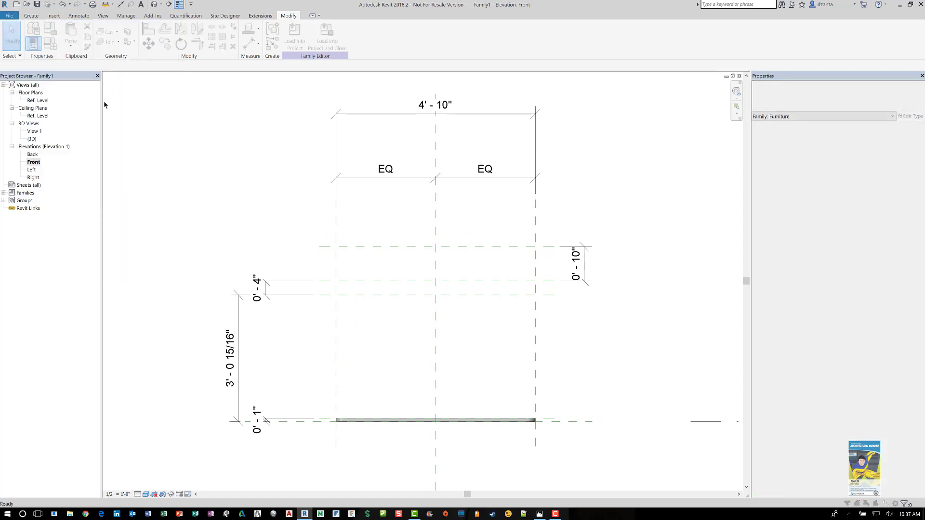
click(294, 147)
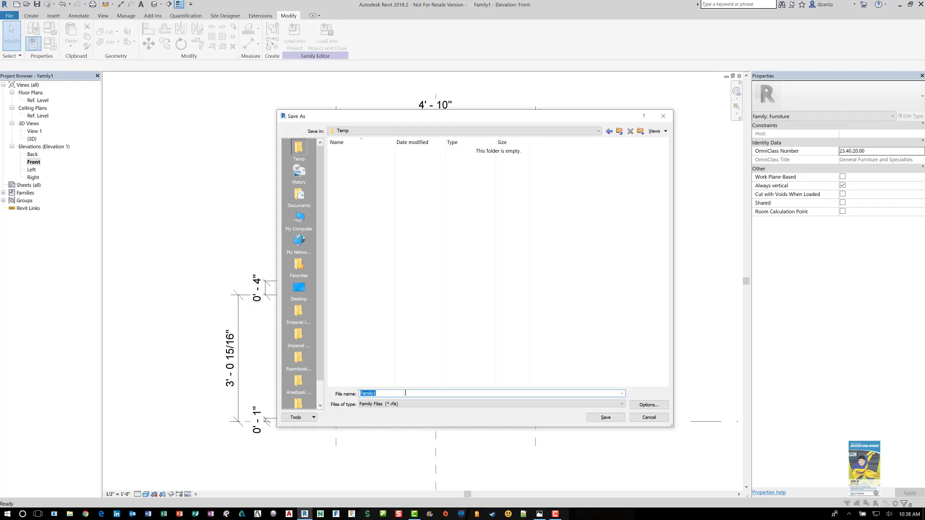
text(Bar Stool)
key(Return)
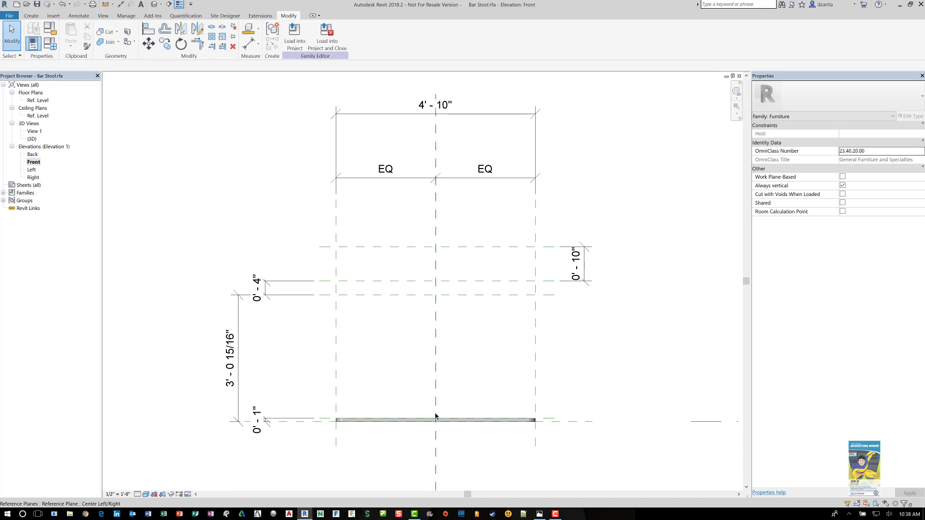
In the Ref. Level plan, start a new extrusion and sketch a 3" radius circle at the intersection of the centre reference planes
double_click(44, 101)
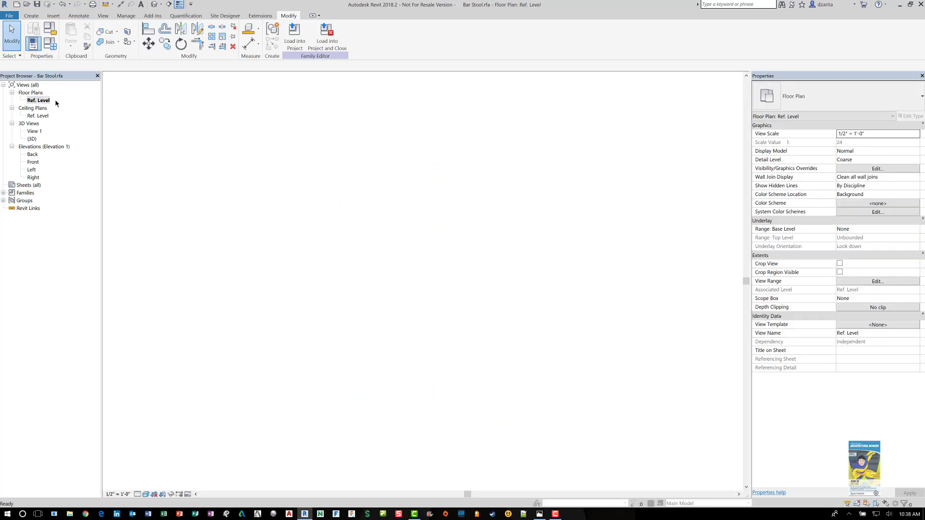
click(31, 16)
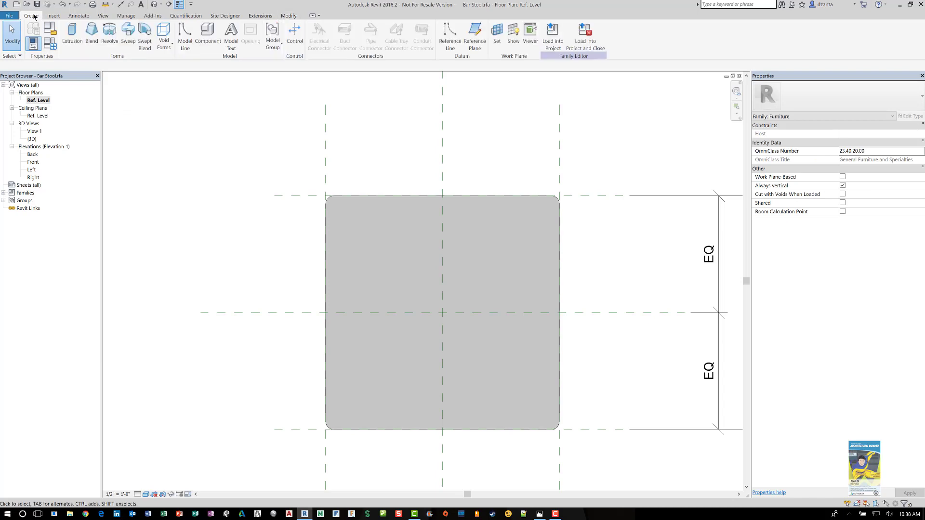
click(72, 36)
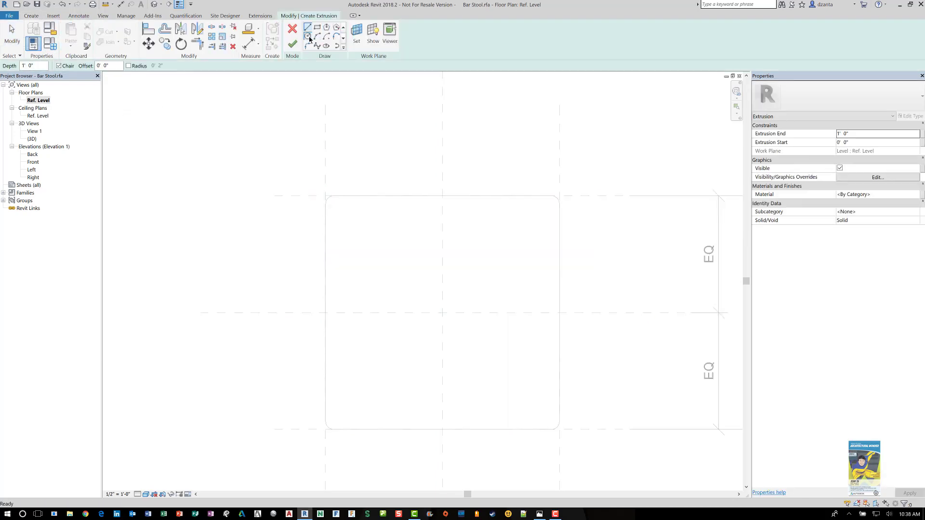
click(309, 37)
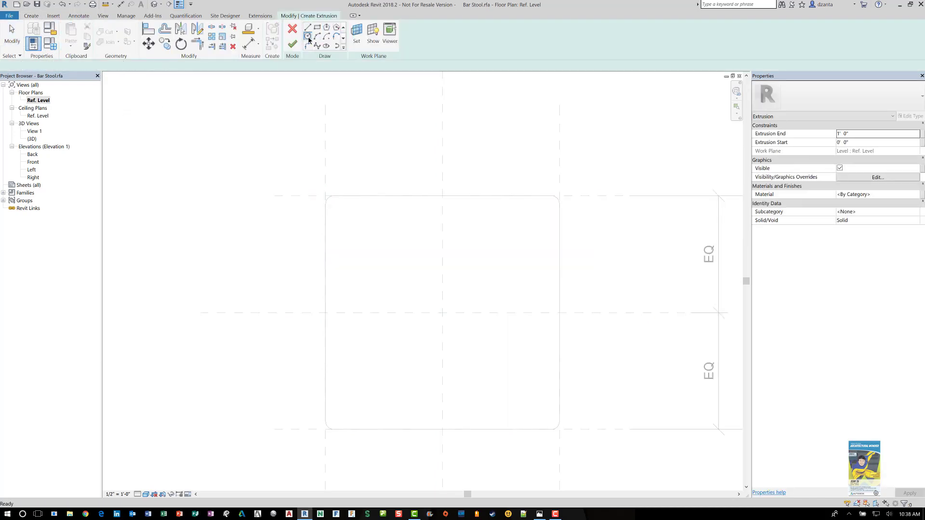
click(443, 313)
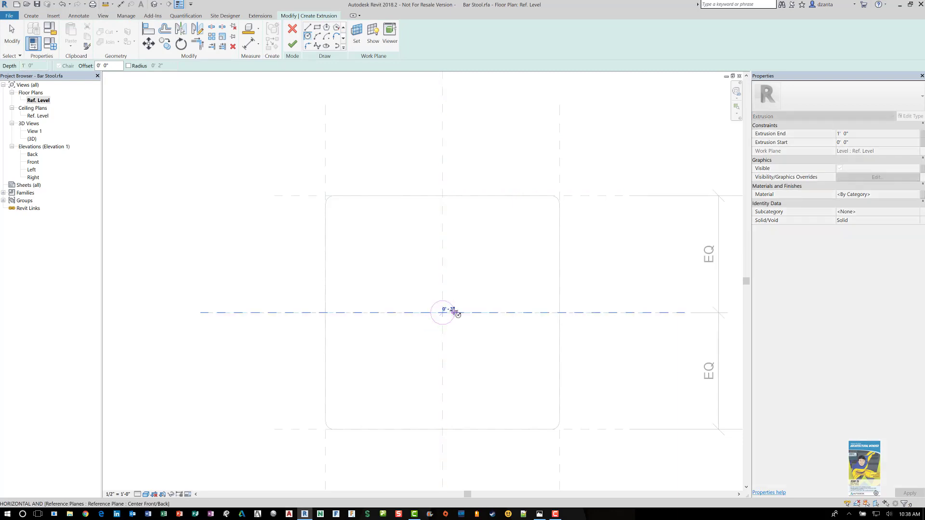
scroll(453, 316, up, 3)
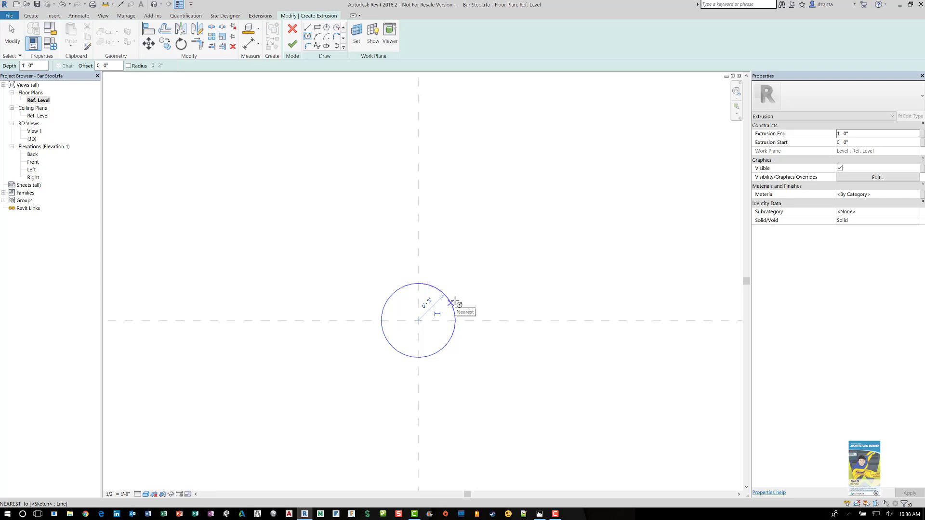
Make the post circle's temporary radius dimension permanent and set the view scale to 1" = 1'-0"
click(454, 302)
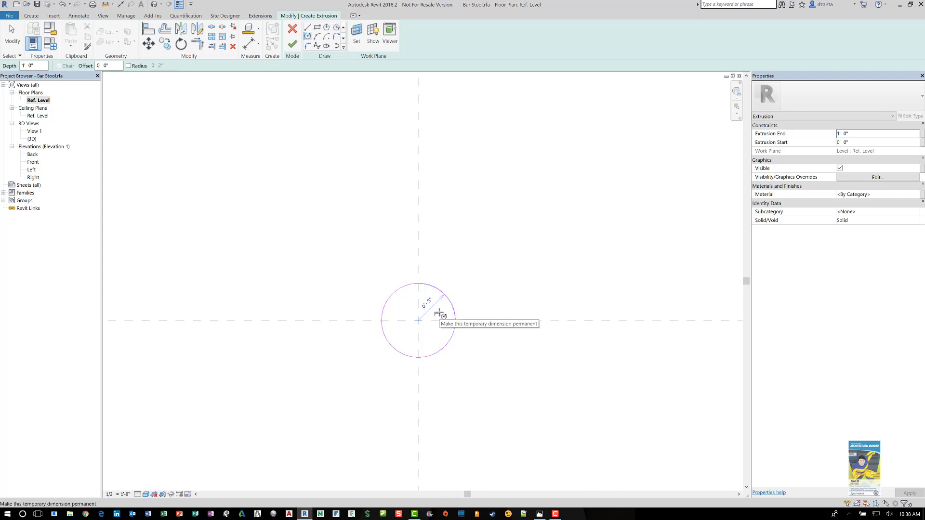
click(439, 313)
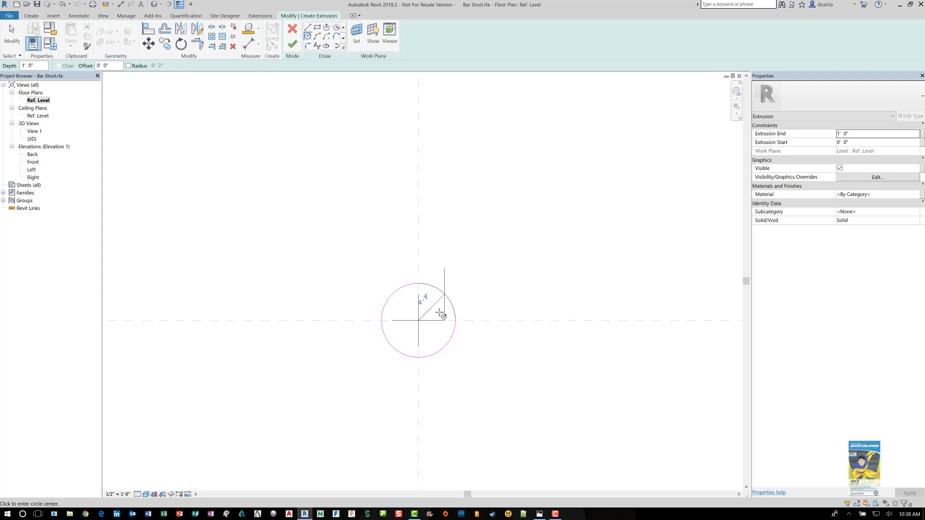
click(12, 34)
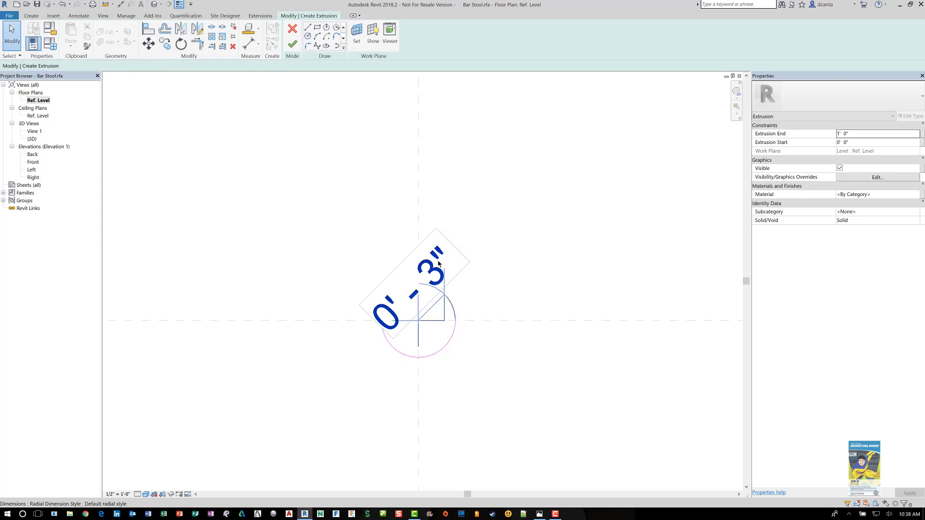
click(119, 495)
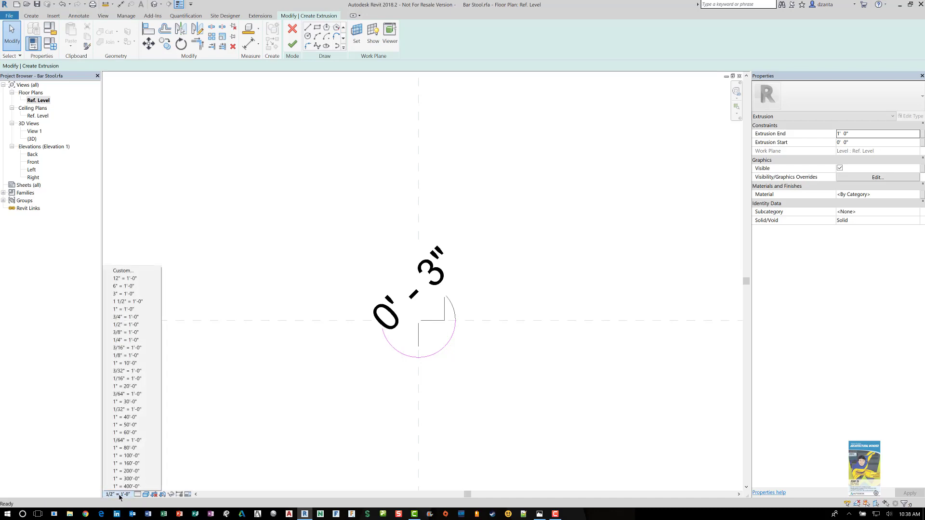
click(131, 310)
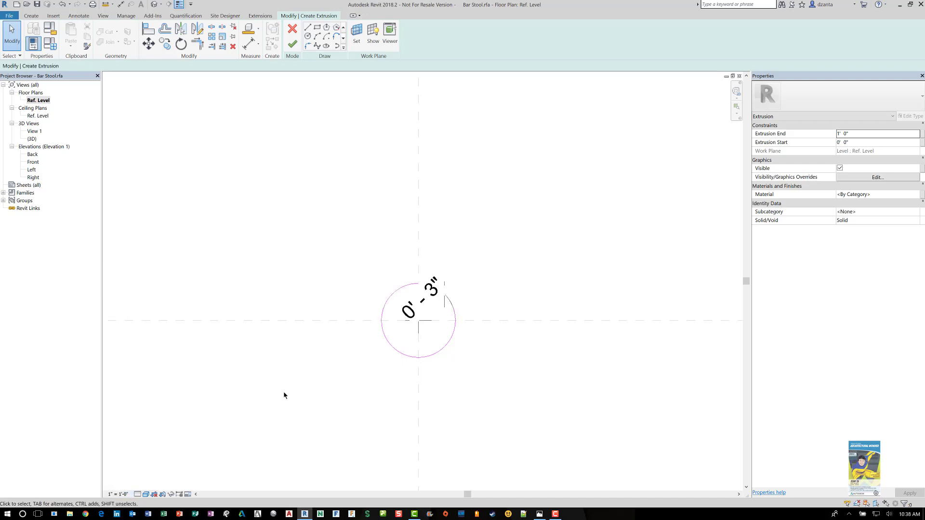
Label the circle's radius dimension with a new family type parameter named Post_Support and finish the extrusion sketch
click(445, 288)
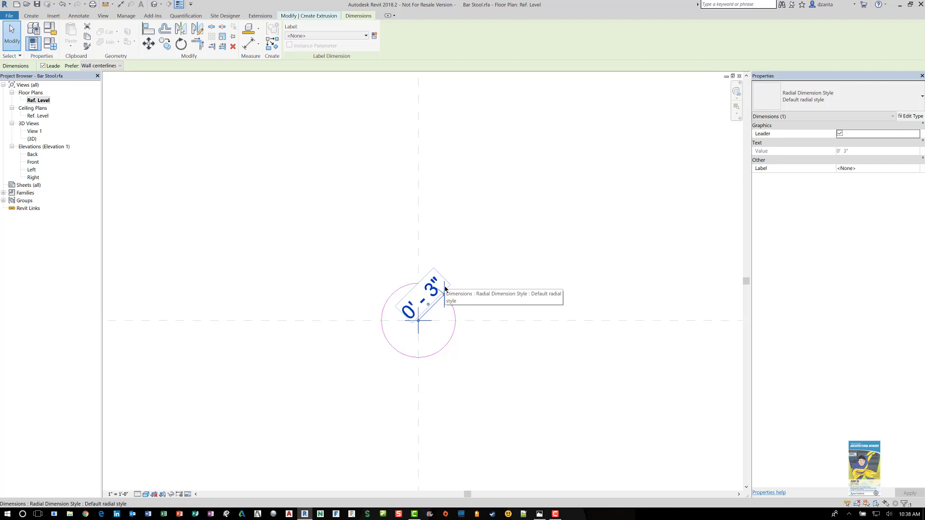
click(374, 38)
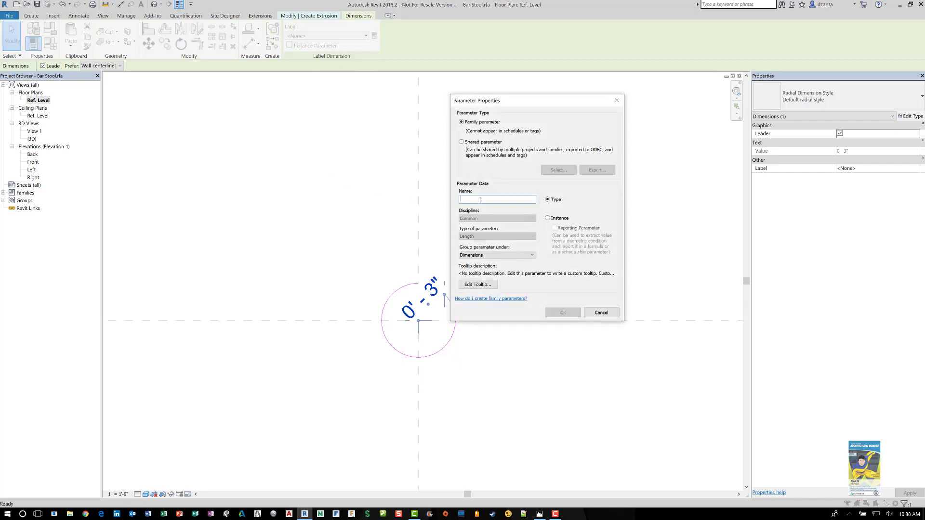
text(Post_Support)
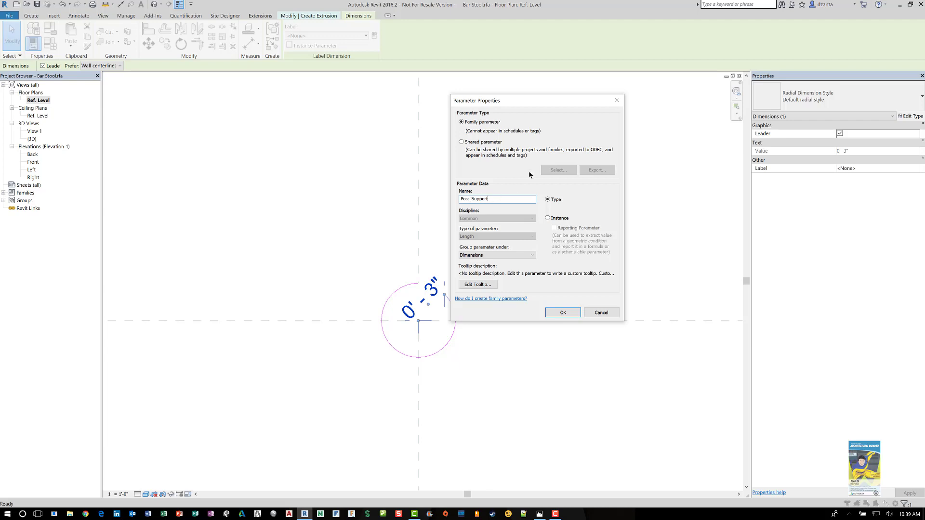
click(568, 311)
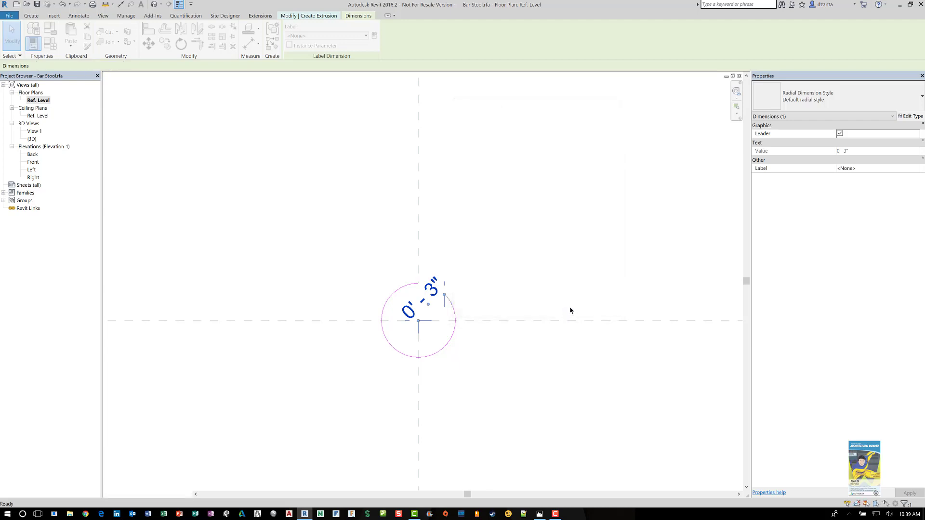
click(551, 242)
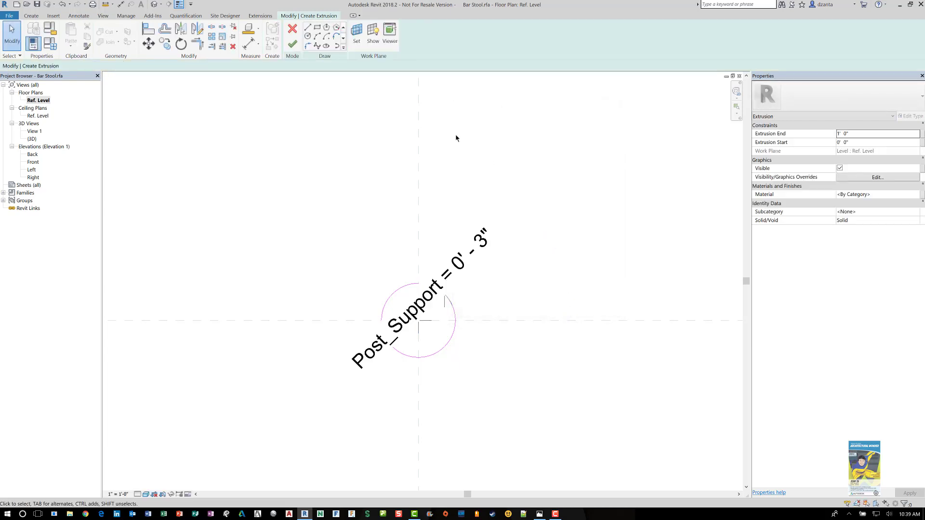
click(292, 44)
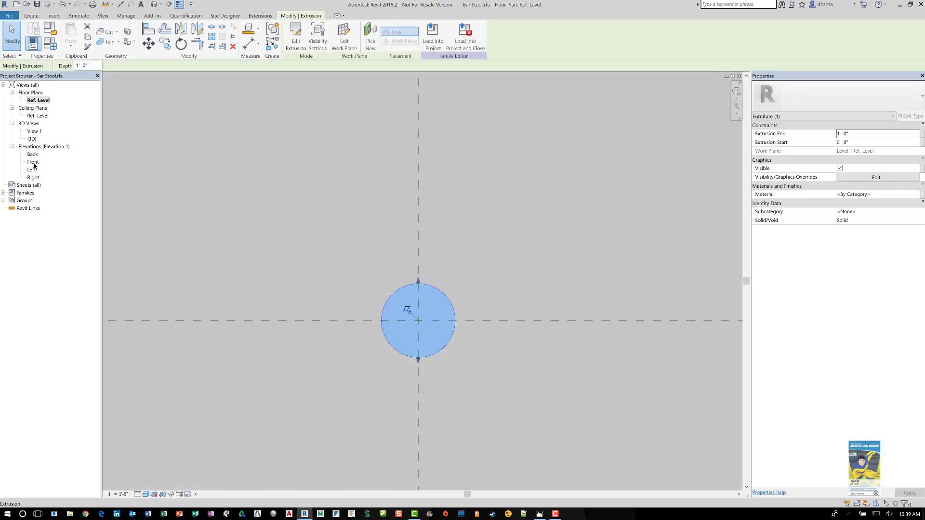
In the Front elevation, stretch the post's top up to the lowest of the three upper reference planes and its bottom to the base plate's top plane
double_click(33, 162)
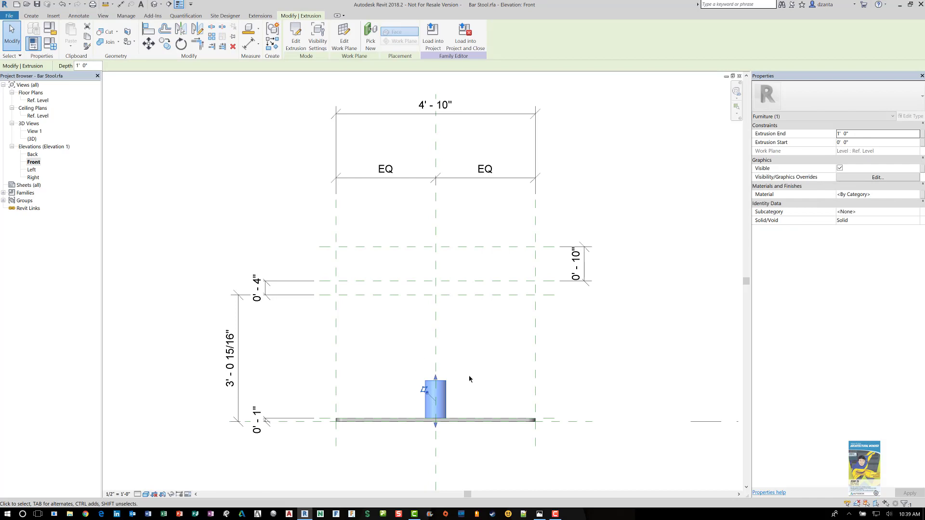
scroll(462, 356, up, 2)
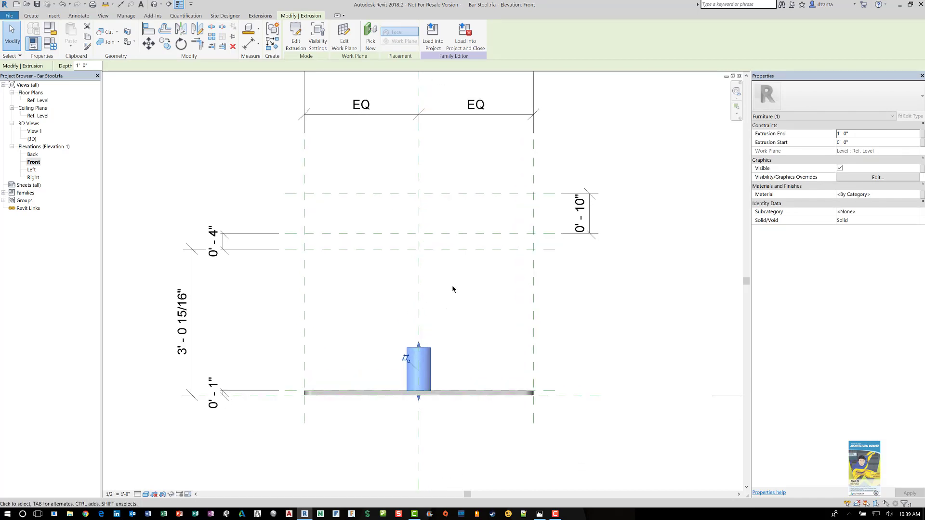
drag(419, 345, 419, 249)
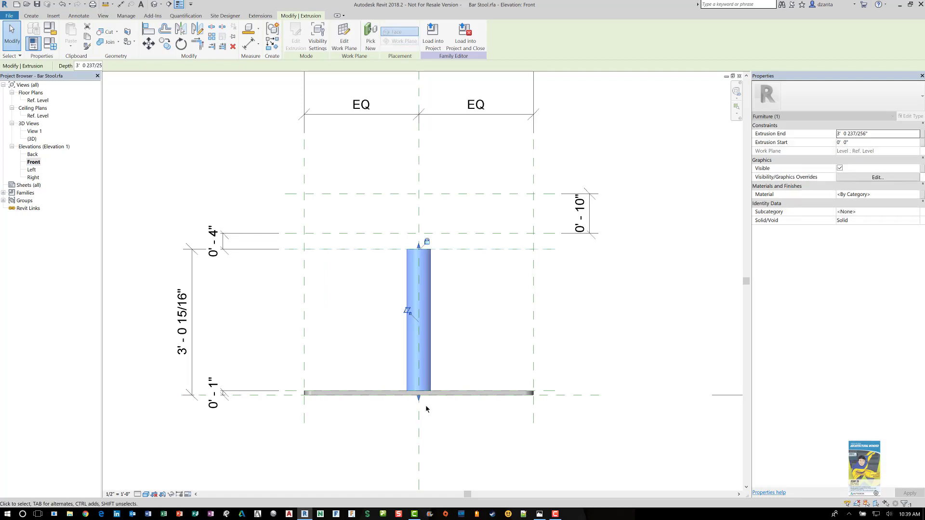
mouse_move(419, 398)
mouse_down()
mouse_move(420, 356)
mouse_move(423, 389)
mouse_up()
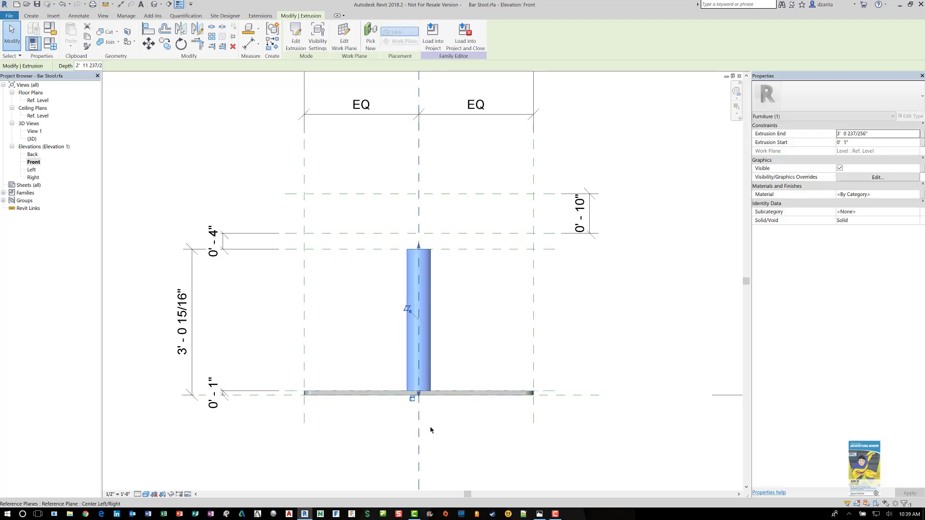
click(441, 441)
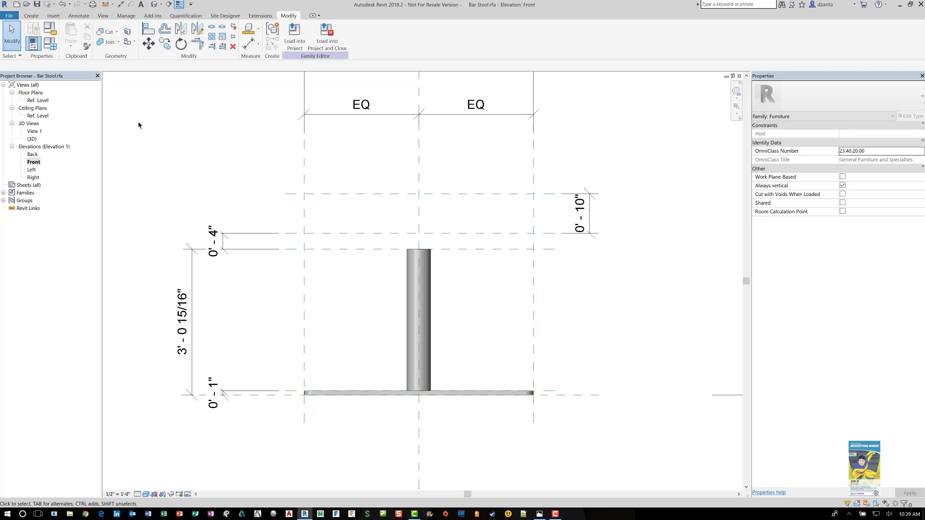
Set the Post_Support parameter to 1.25" in the family types
click(53, 46)
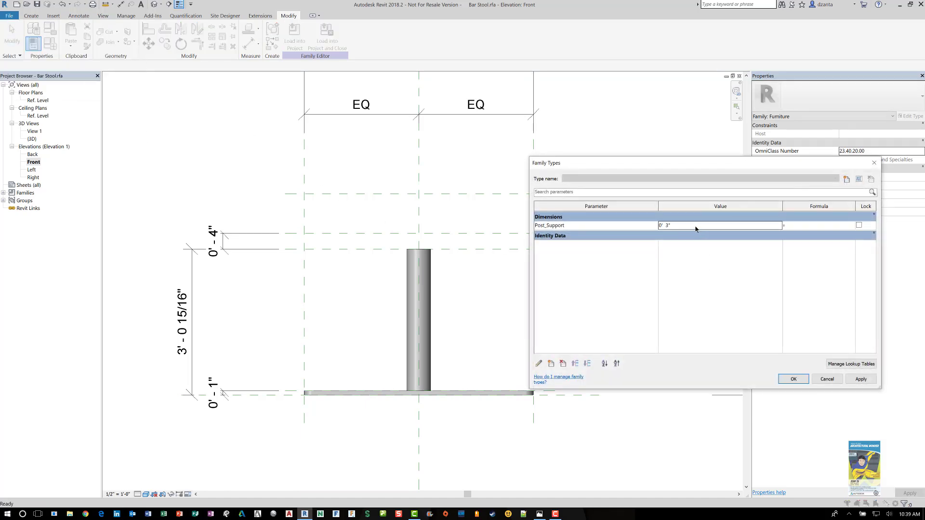
click(701, 227)
text(1.25")
key(Tab)
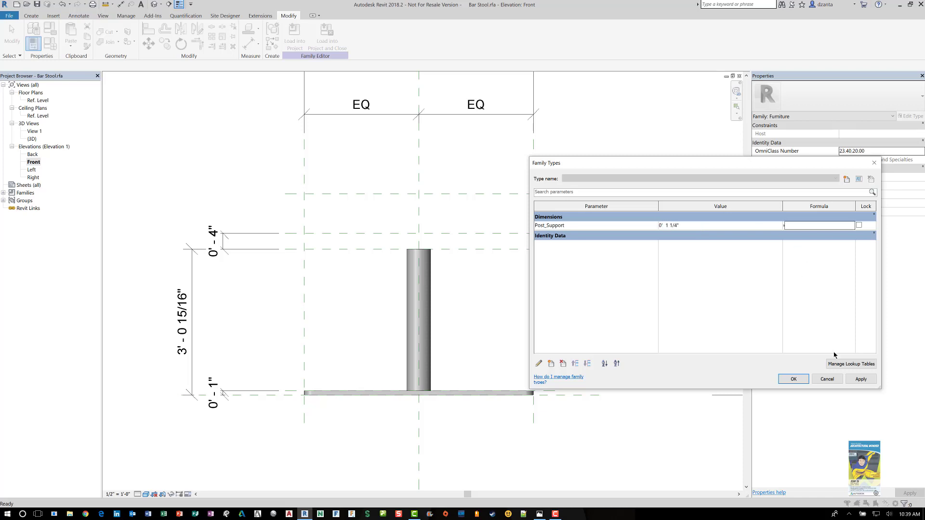
click(793, 378)
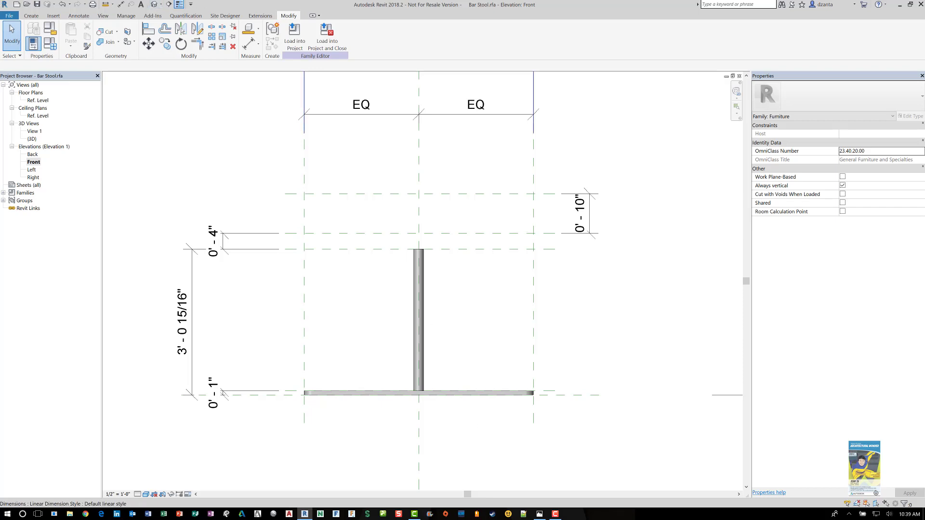
Check the post's top in the Bar Stool.jpg photo and draw a horizontal reference plane about 1 1/8" above the post, its end aligned with the neighbouring planes
drag(0, 109, 536, 1)
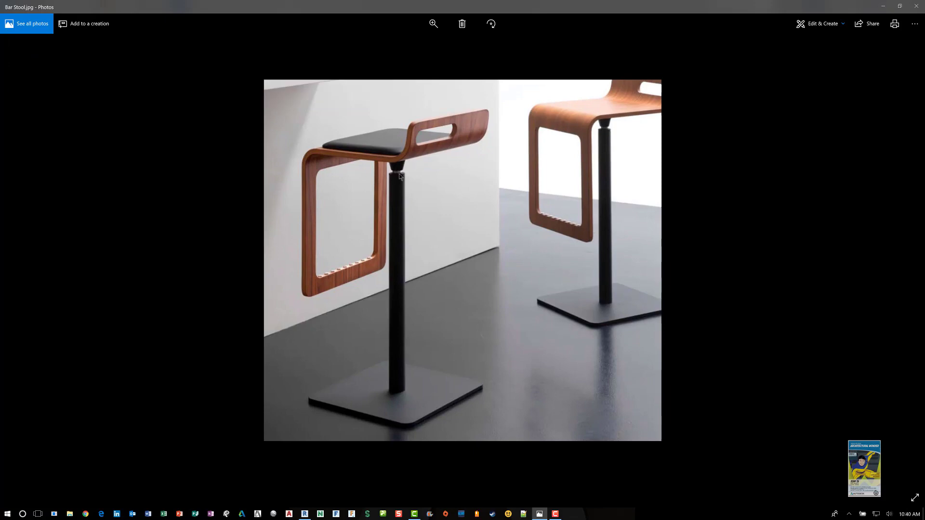
click(888, 8)
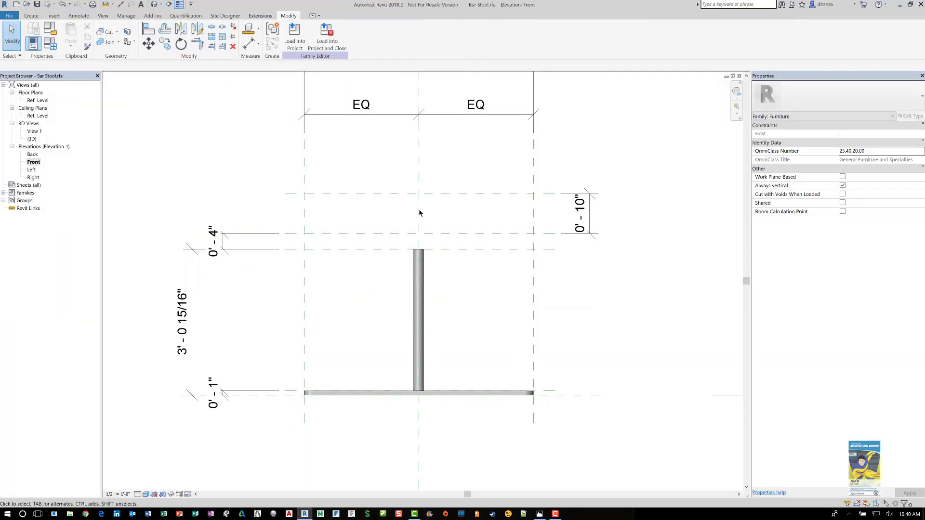
scroll(418, 210, up, 2)
key(r)
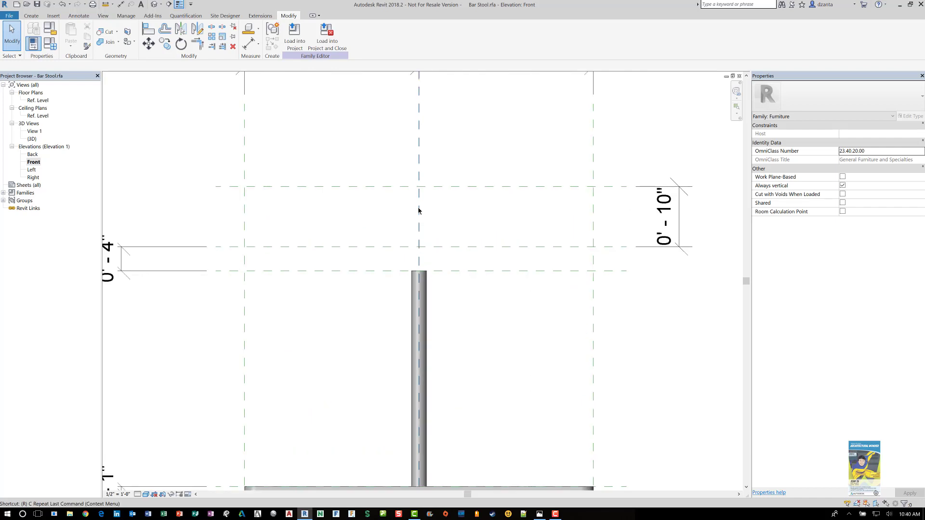
key(p)
click(278, 270)
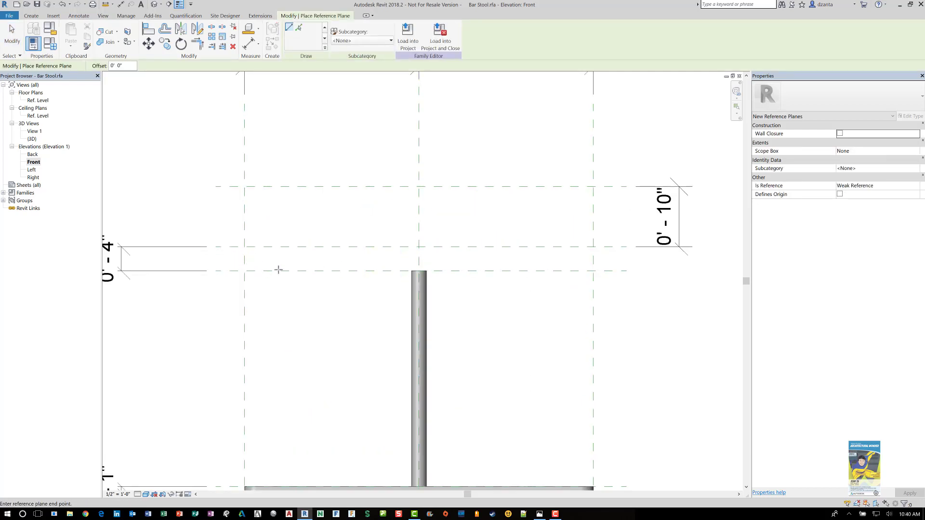
click(625, 264)
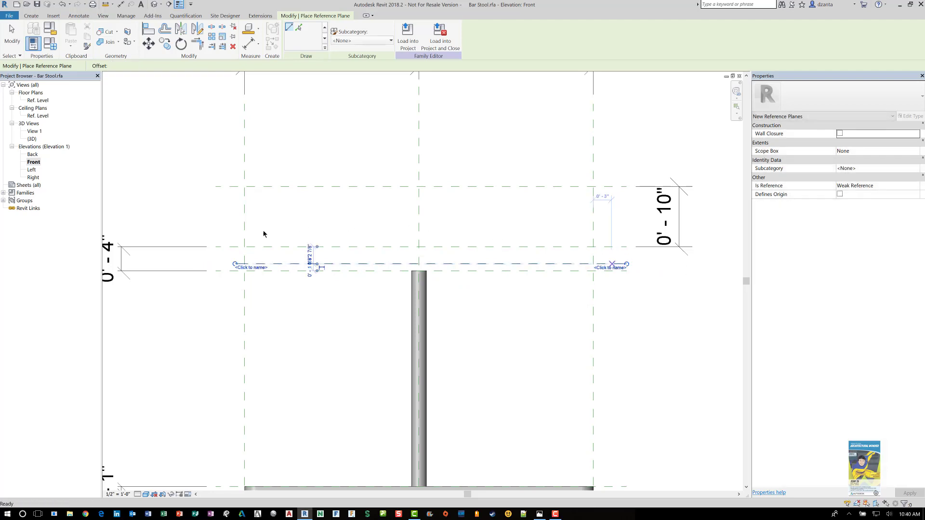
key(Escape)
scroll(215, 252, up, 3)
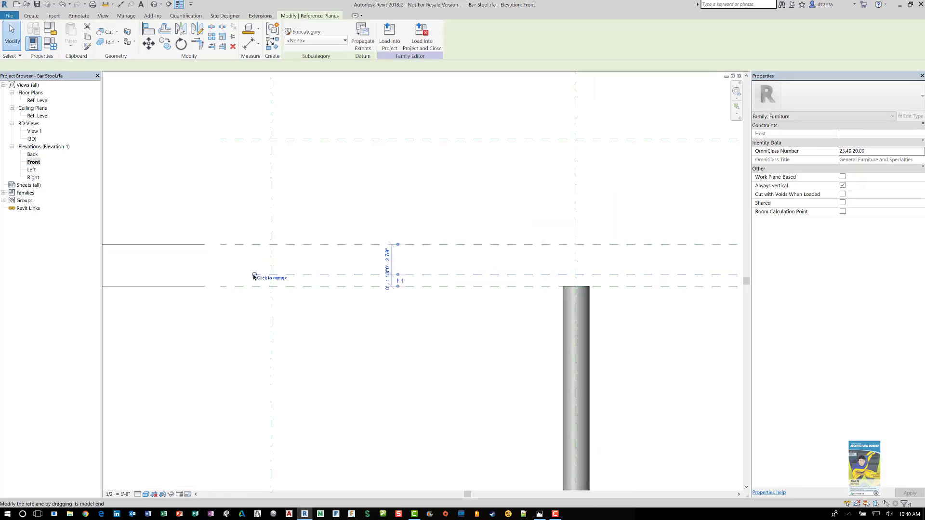
click(418, 306)
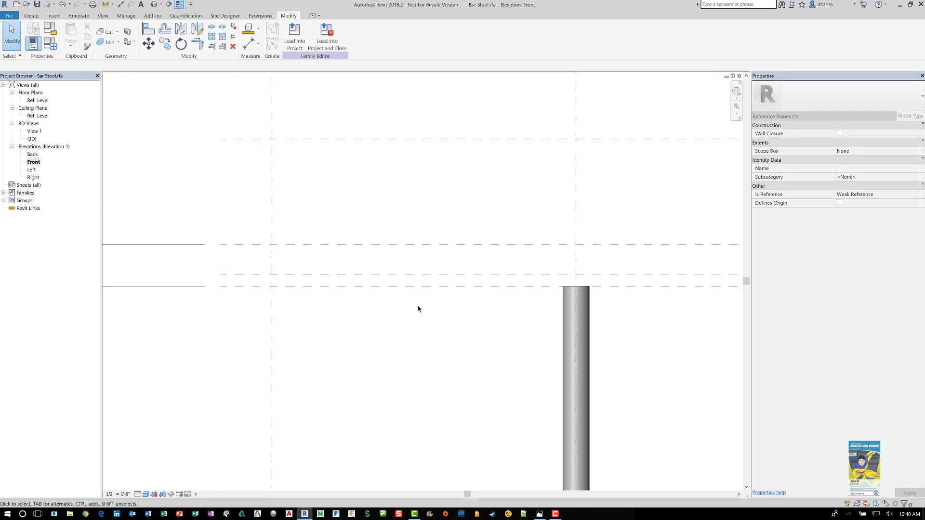
Add an aligned dimension between the post's top reference plane and the new reference plane just above it
scroll(418, 309, down, 2)
middle_drag(368, 303, 429, 290)
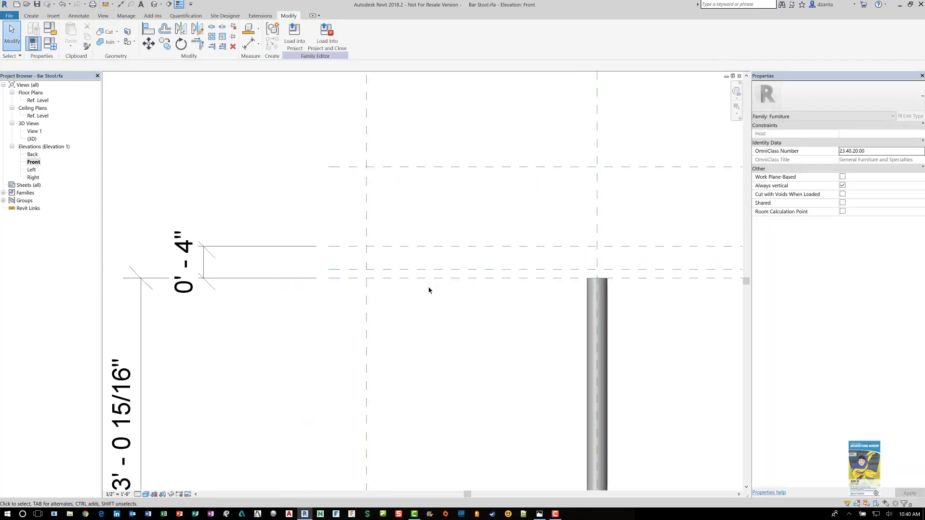
key(d)
key(i)
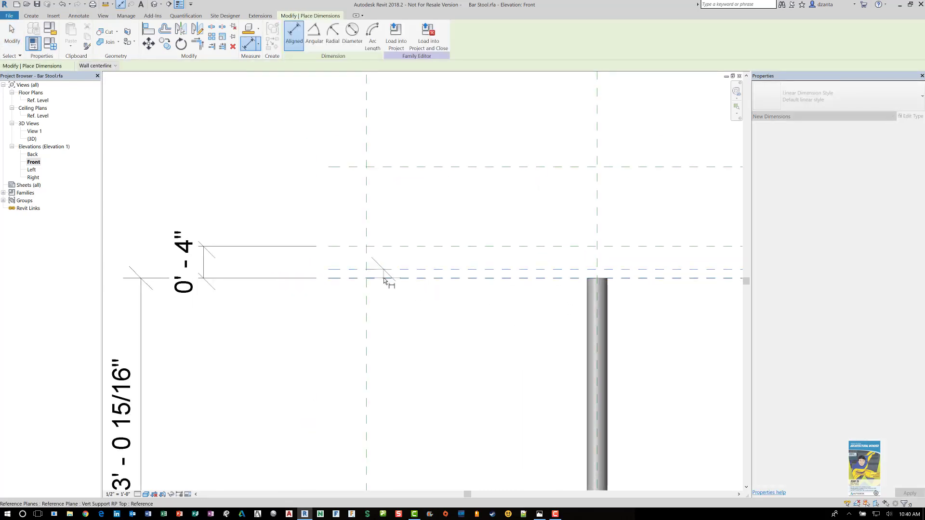
click(385, 278)
click(384, 270)
click(262, 305)
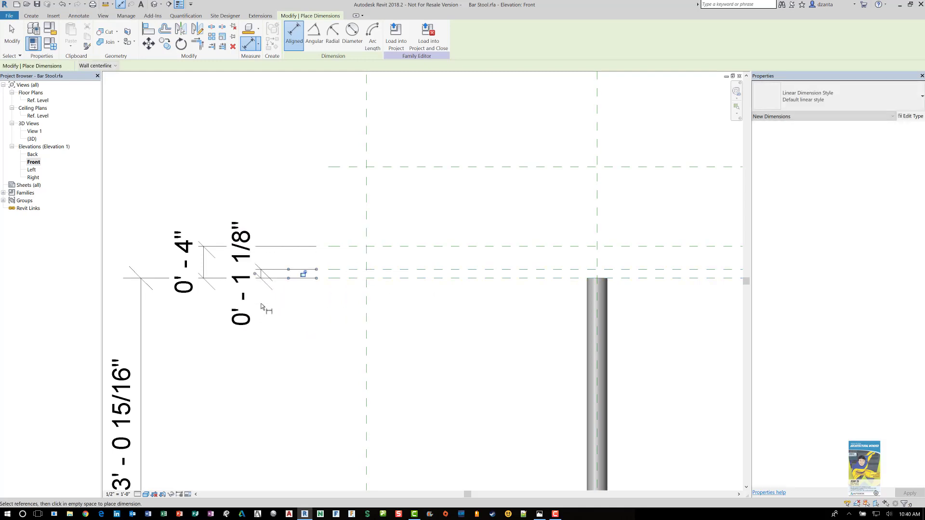
key(Escape)
key(Escape)
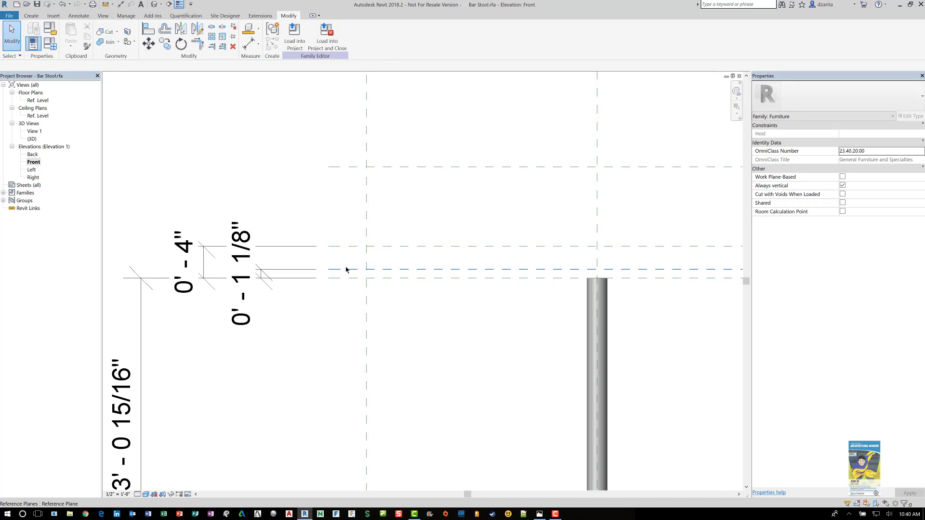
click(270, 275)
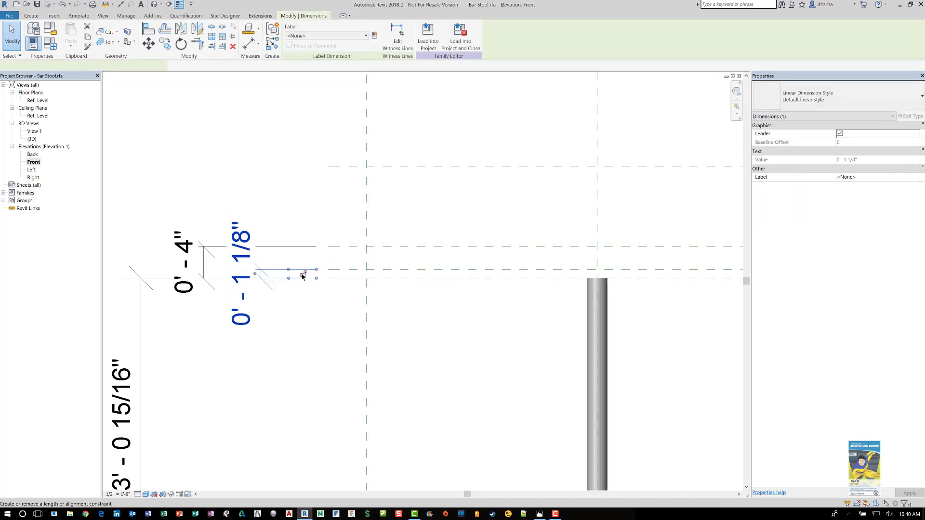
click(301, 328)
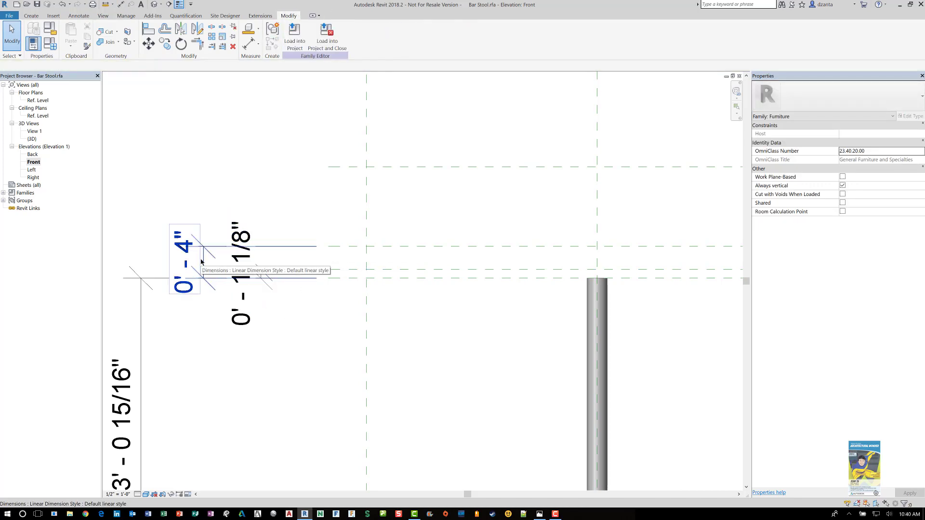
Move the lower witness line of the 4" dimension from the post's top plane to the new reference plane
click(201, 262)
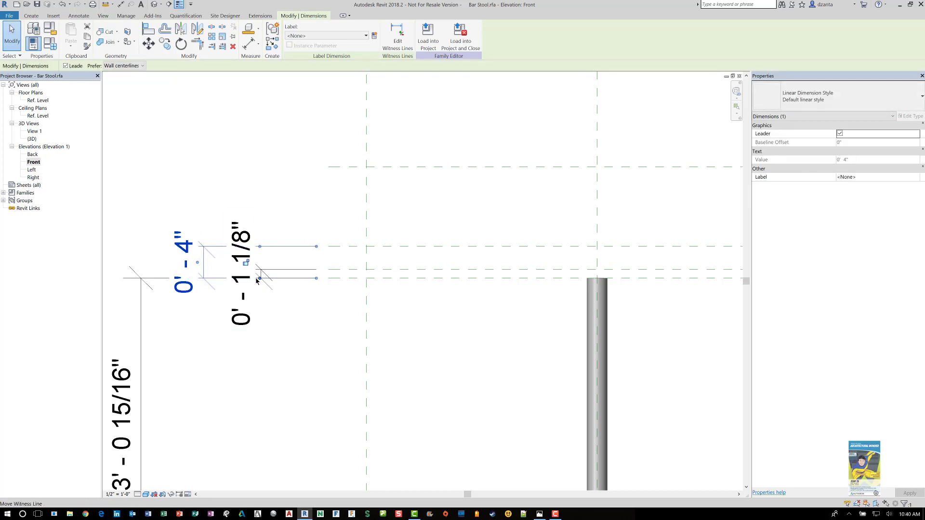
drag(257, 281, 382, 269)
click(482, 303)
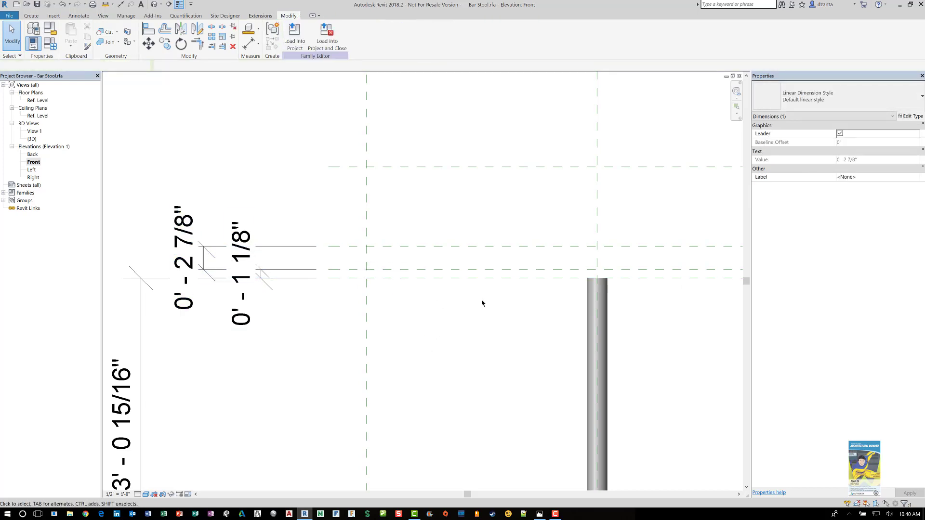
scroll(574, 280, down, 1)
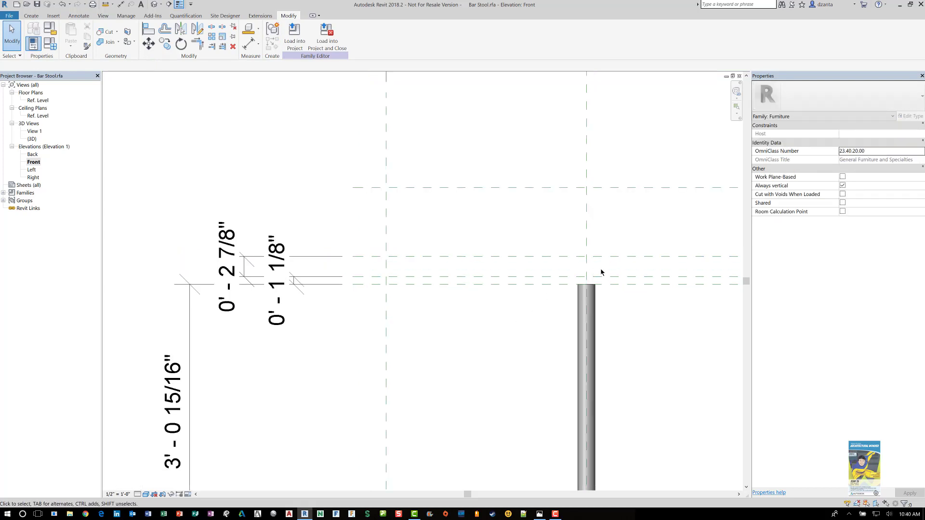
Set the distance between the Seat RP plane and the reference plane just above the post to 3"
click(378, 259)
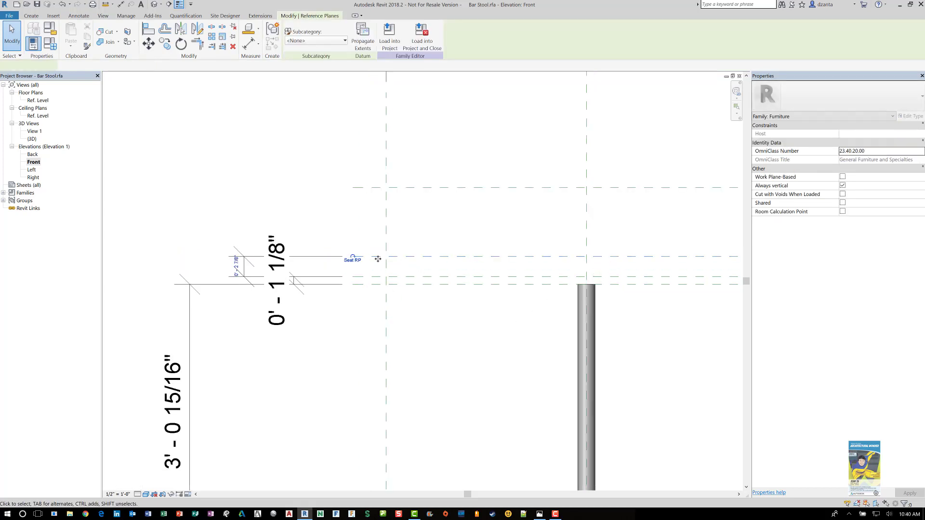
click(236, 265)
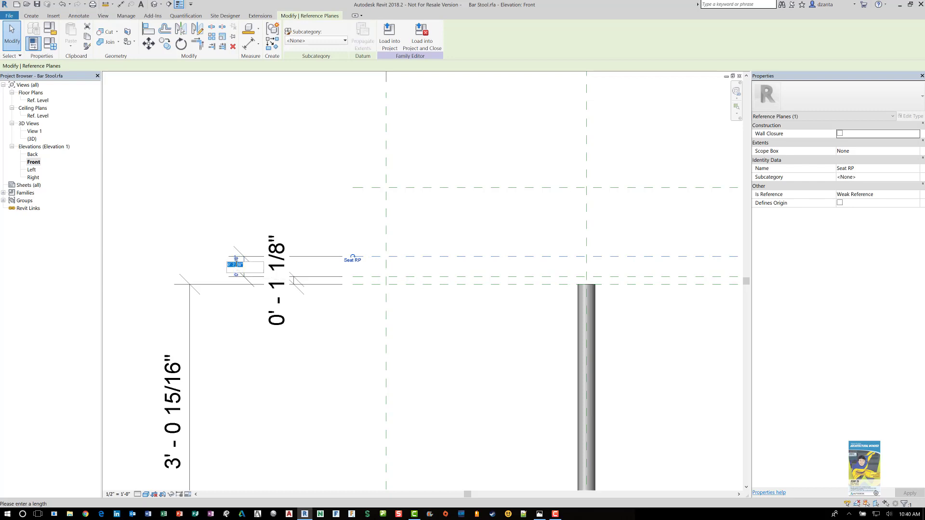
text(0 3)
key(Return)
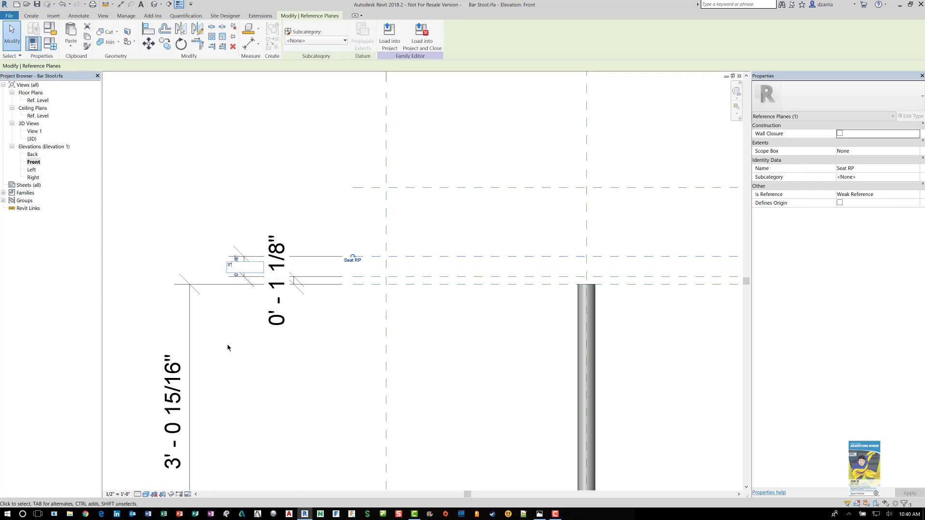
click(228, 348)
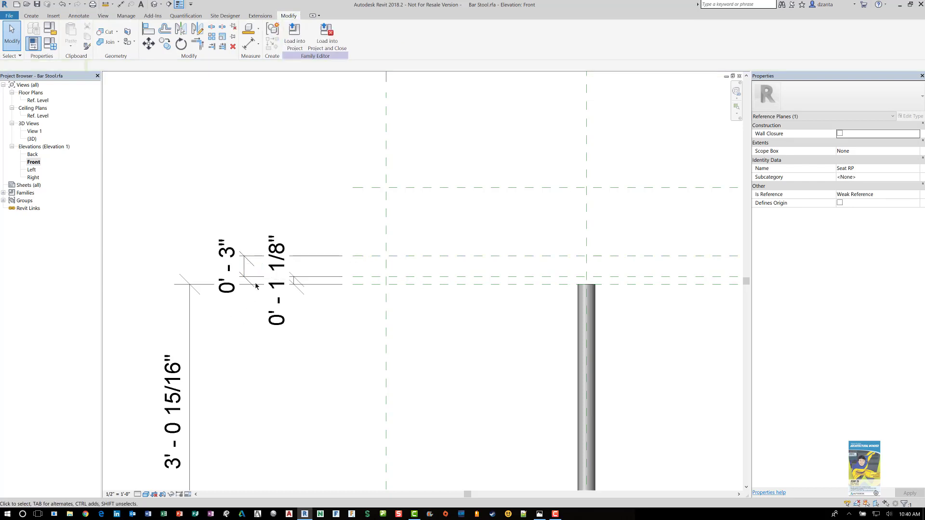
click(245, 259)
click(326, 378)
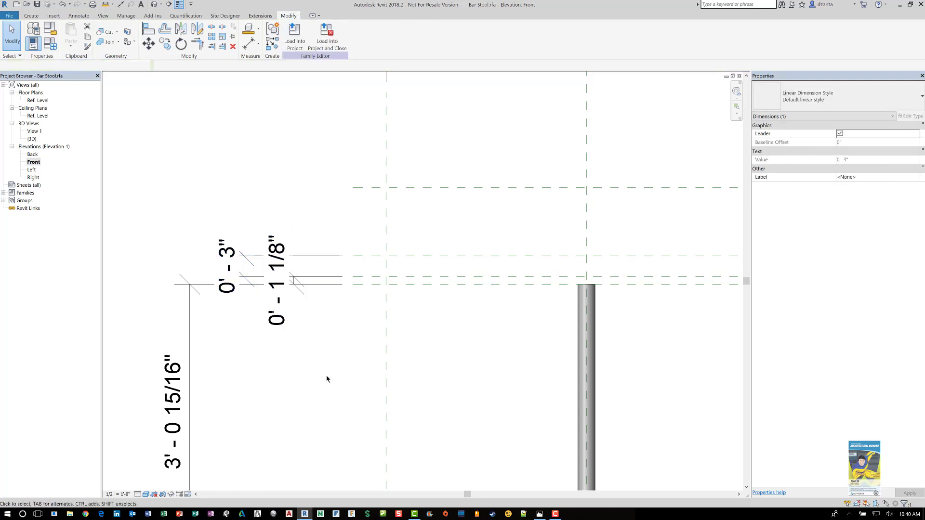
Start an extrusion in the Ref. Level floor plan and sketch a 1" radius circle centred on the post
scroll(354, 379, down, 1)
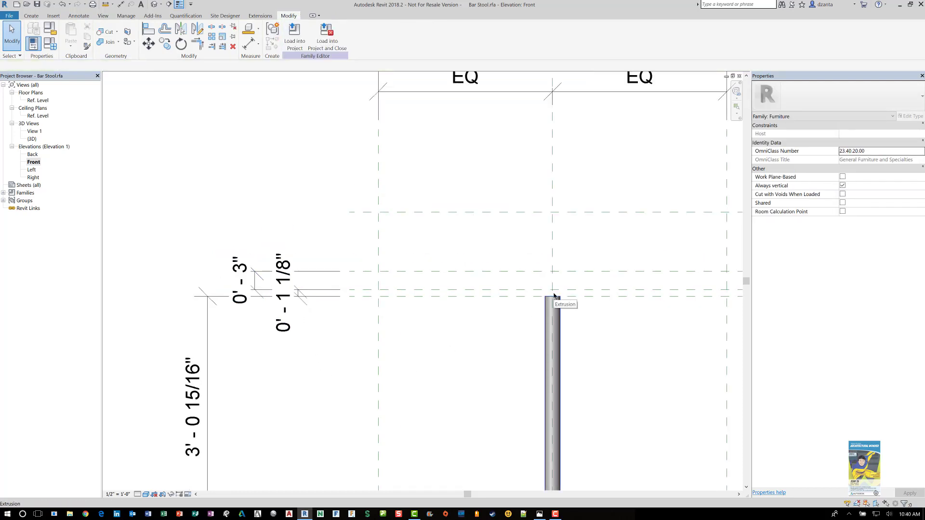
scroll(553, 294, up, 1)
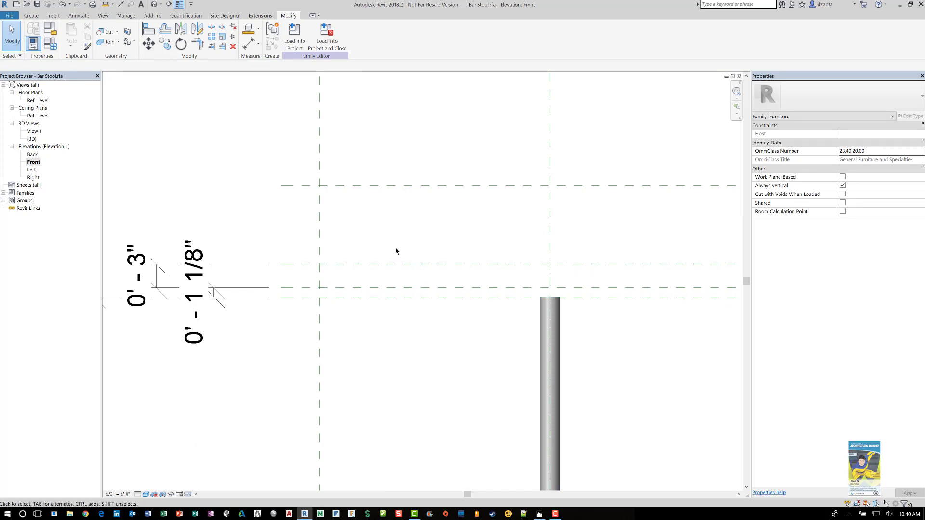
scroll(405, 291, down, 2)
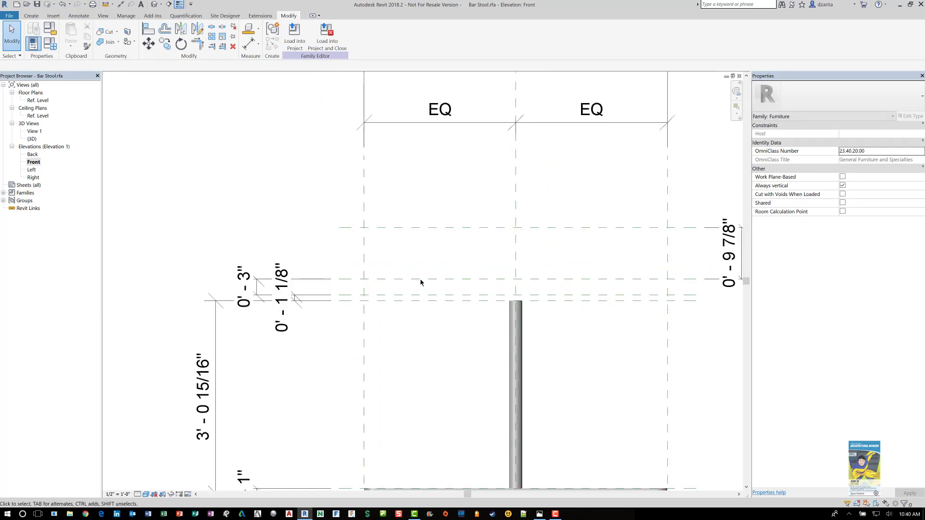
double_click(46, 100)
click(32, 16)
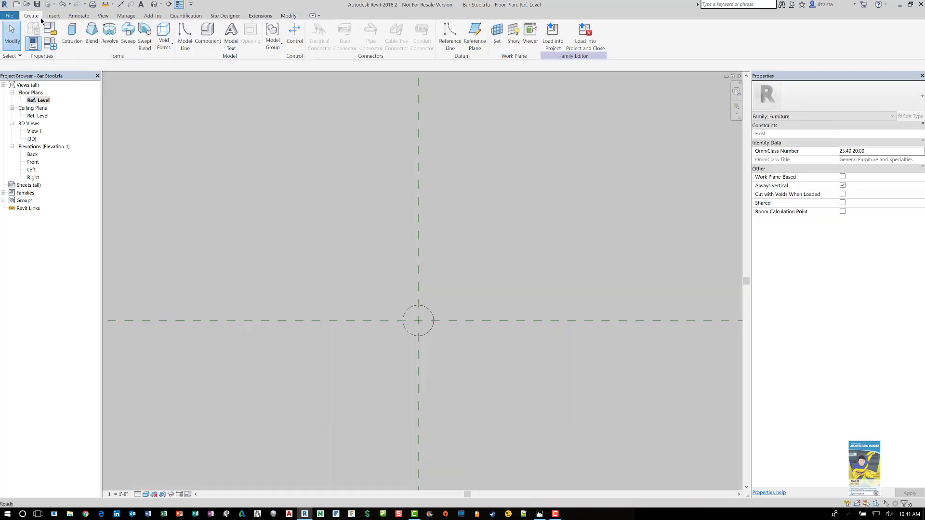
scroll(342, 284, down, 3)
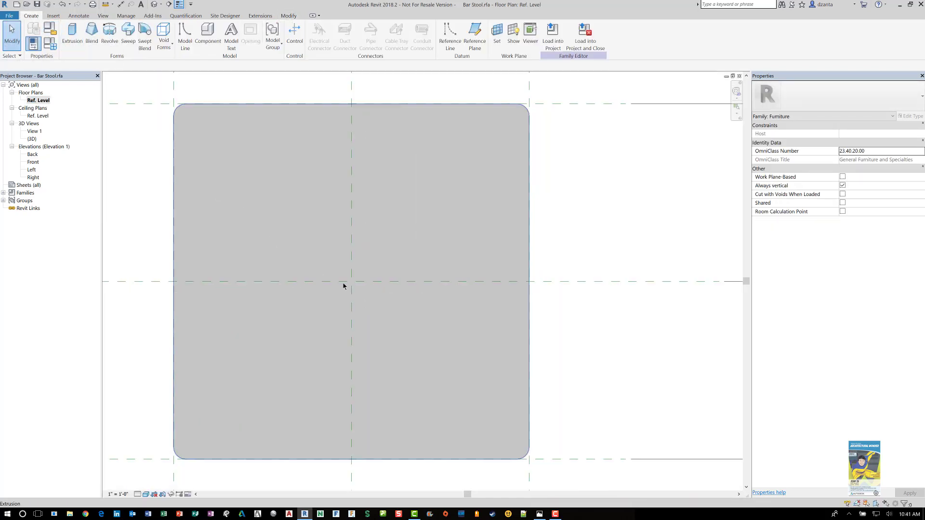
scroll(342, 283, up, 2)
click(73, 34)
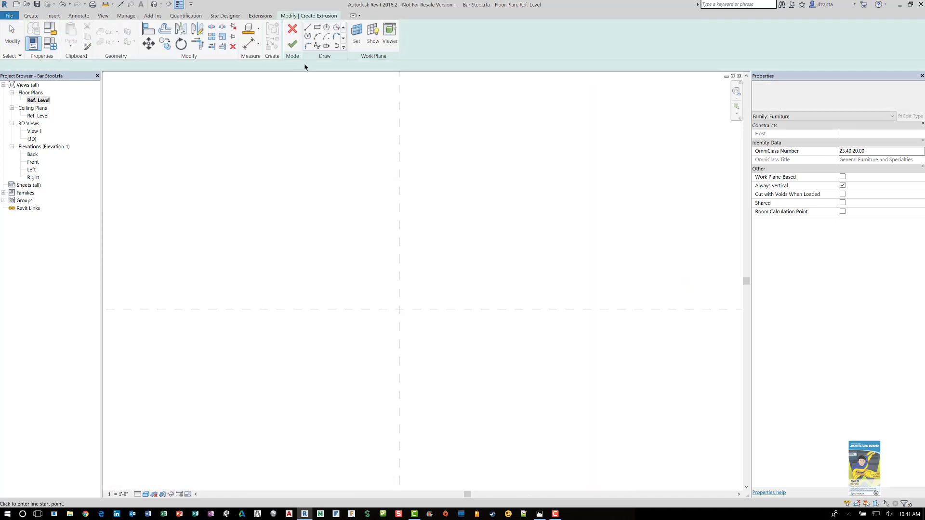
click(307, 36)
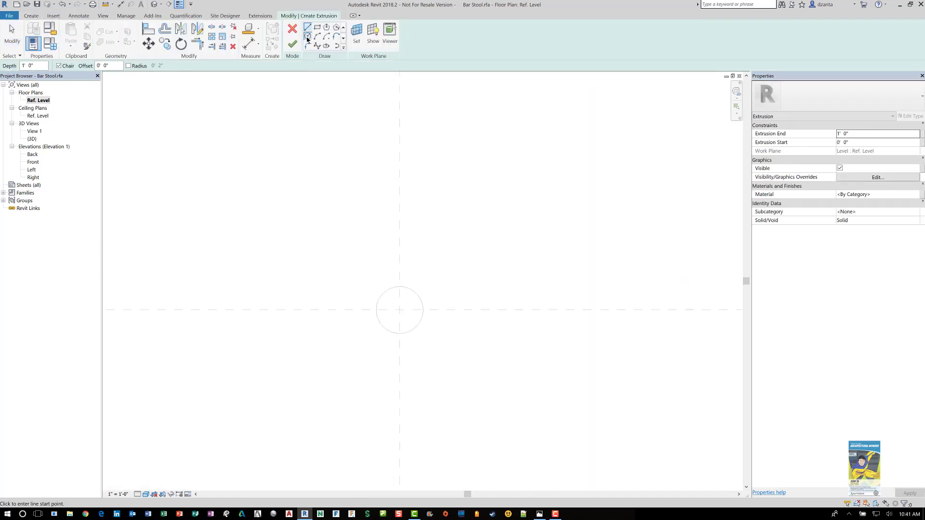
click(400, 311)
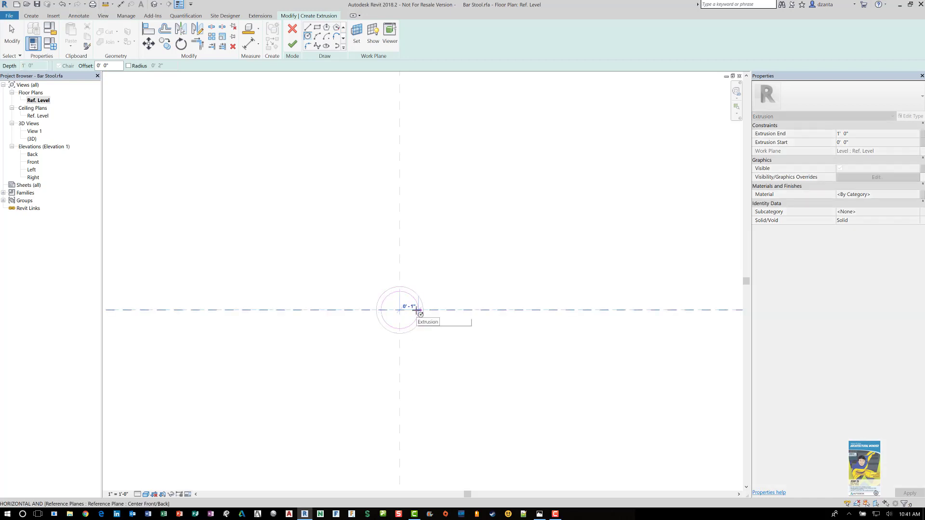
click(417, 310)
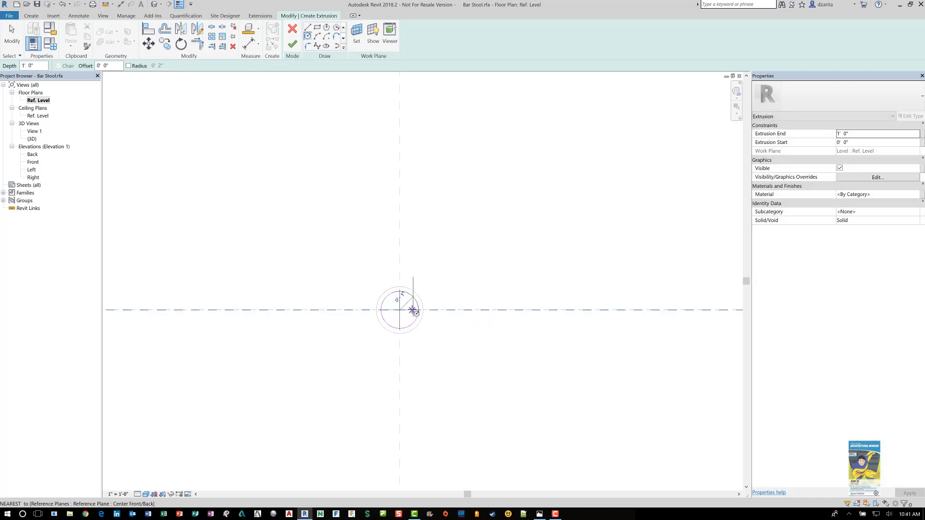
Make the circle's radius dimension permanent and label it with a new type parameter named Post_Innser_Support
scroll(413, 310, up, 3)
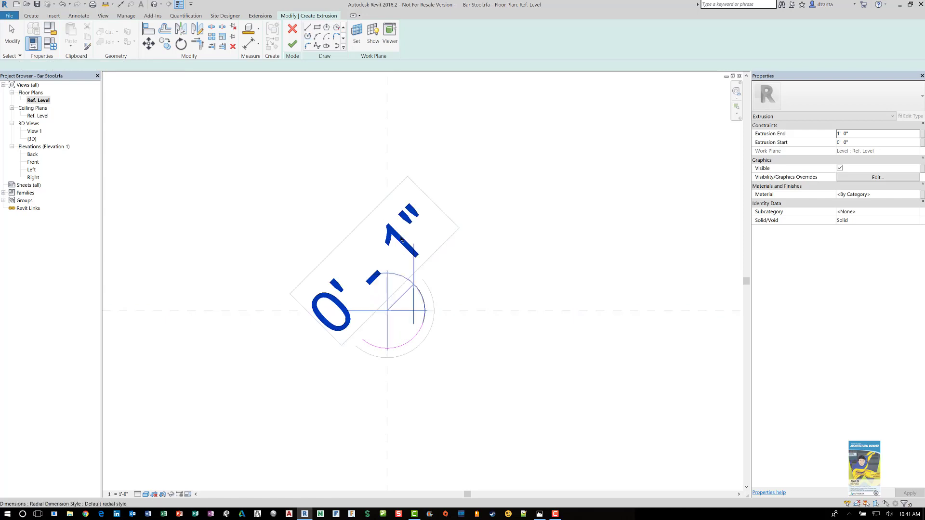
click(401, 238)
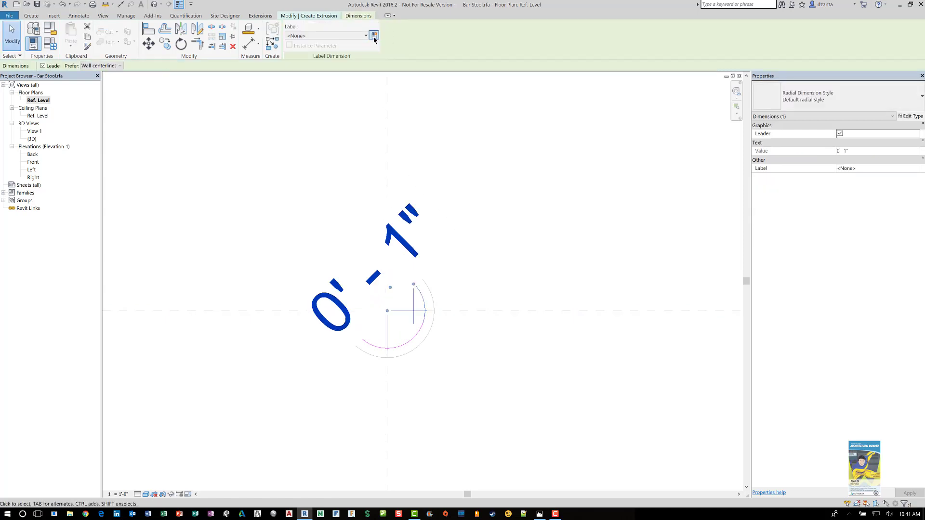
click(374, 36)
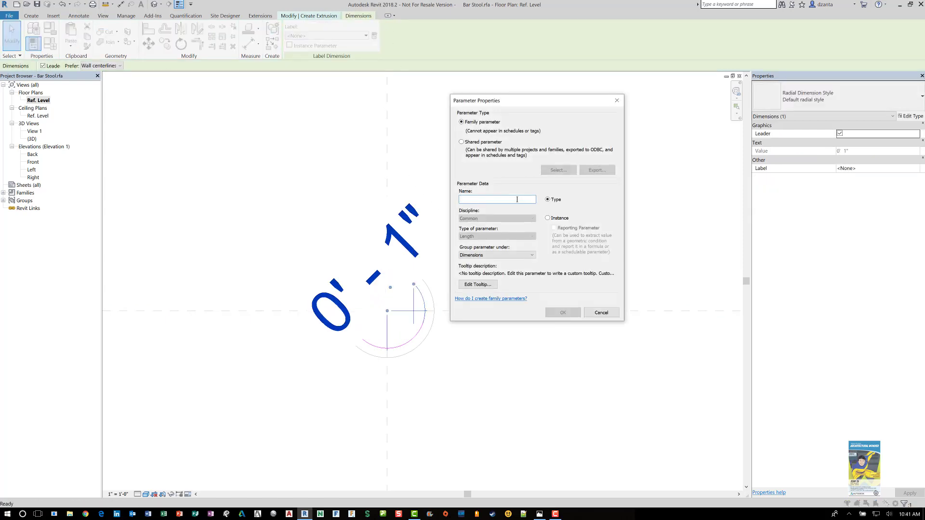
text(Post_Innser_Support)
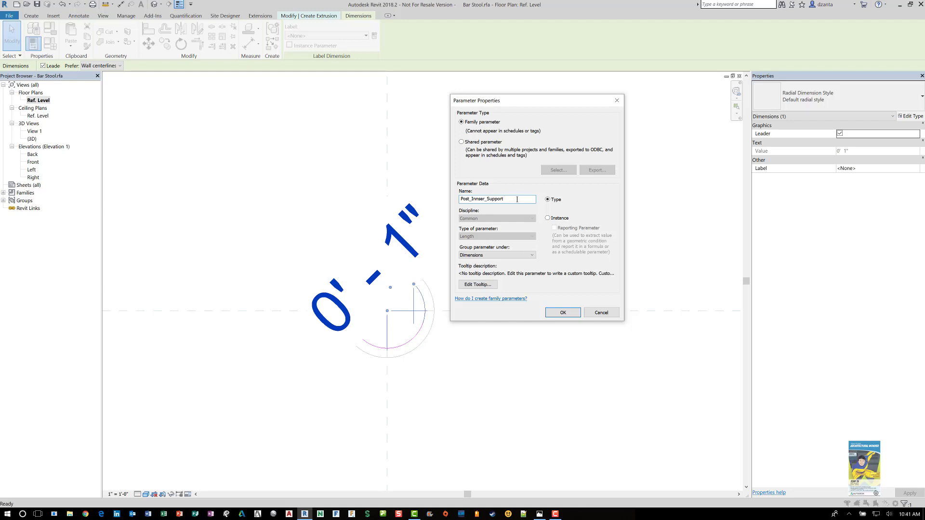
click(562, 313)
click(526, 379)
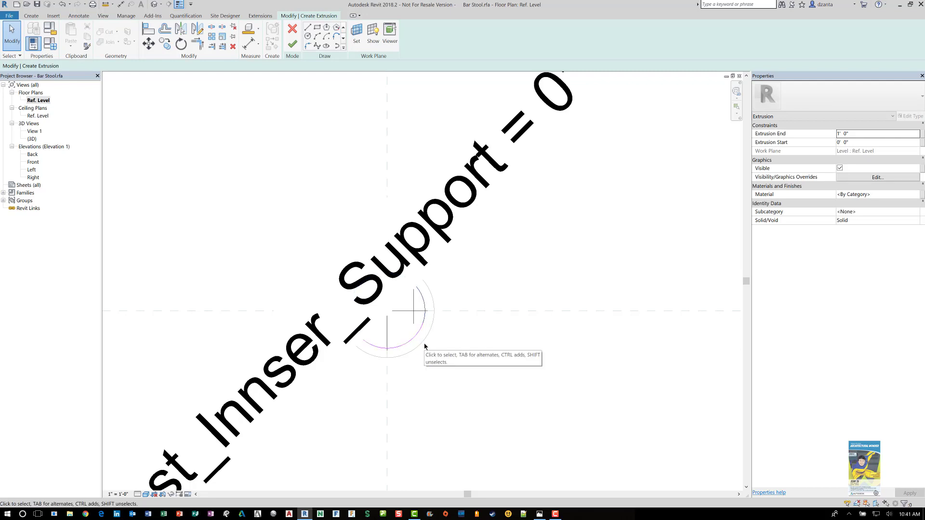
Give the Post_Innser_Support parameter a formula that subtracts an offset from Post_Support in the family types
click(51, 45)
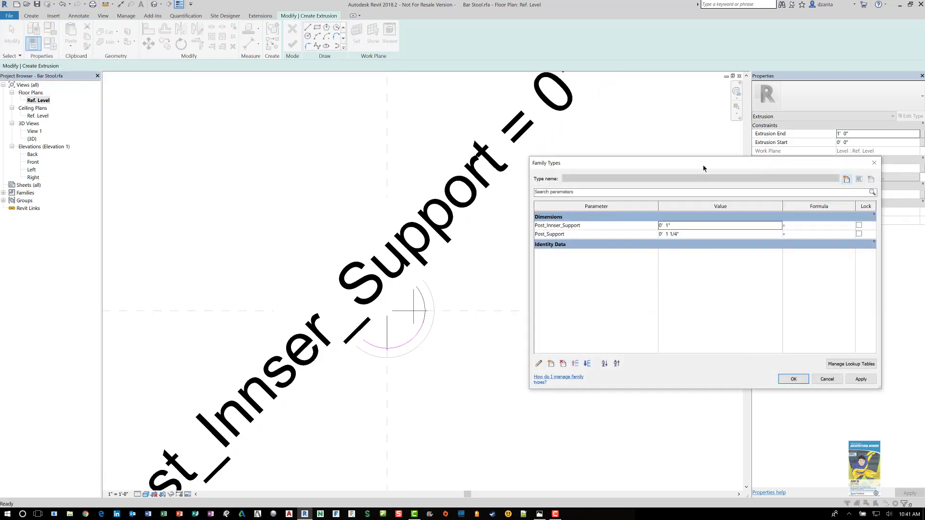
mouse_move(703, 164)
mouse_down()
mouse_move(602, 216)
mouse_move(456, 192)
mouse_up()
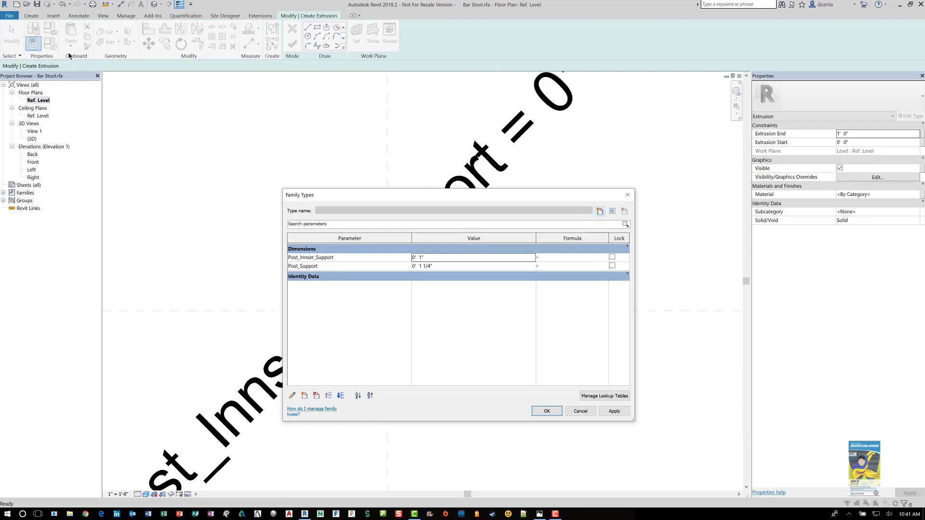
key(ctrl)
click(562, 258)
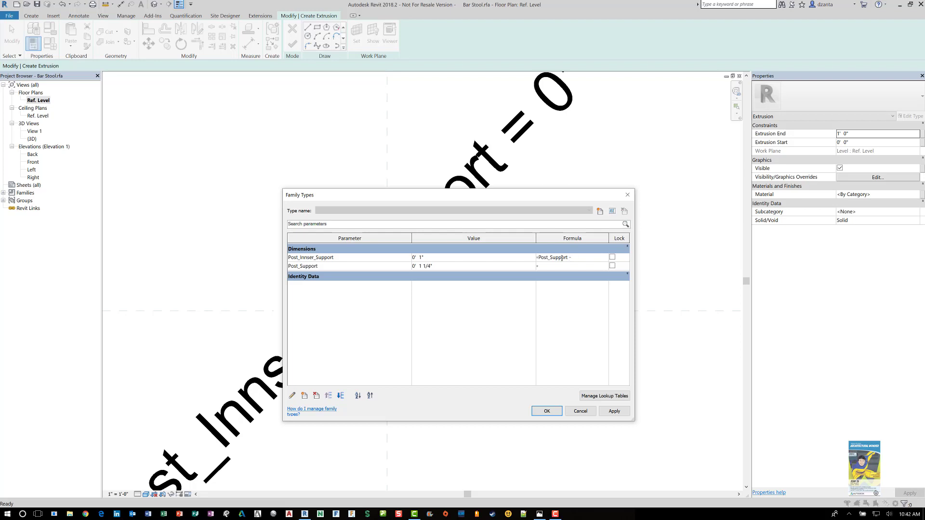
key(Tab)
click(543, 413)
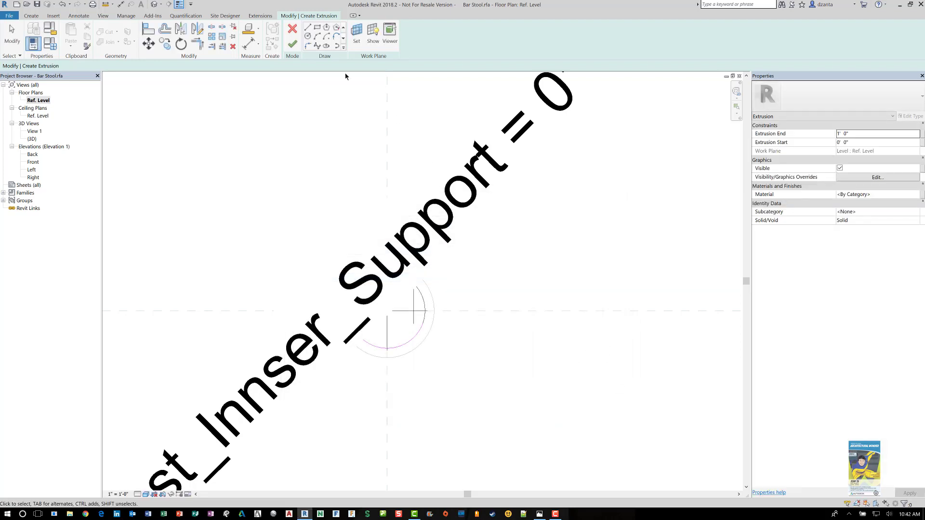
Finish the circular extrusion and, in the Front elevation, move its bottom face to the reference plane at the post's top
click(292, 44)
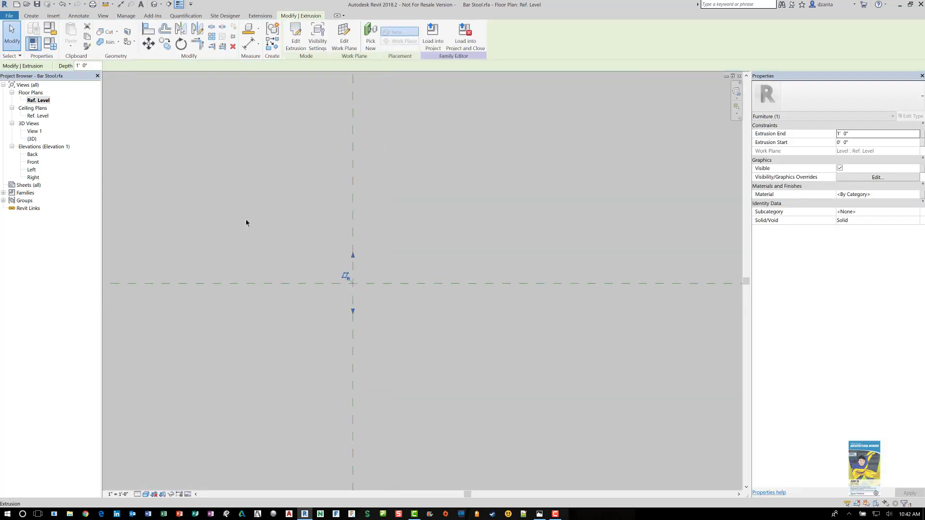
double_click(34, 162)
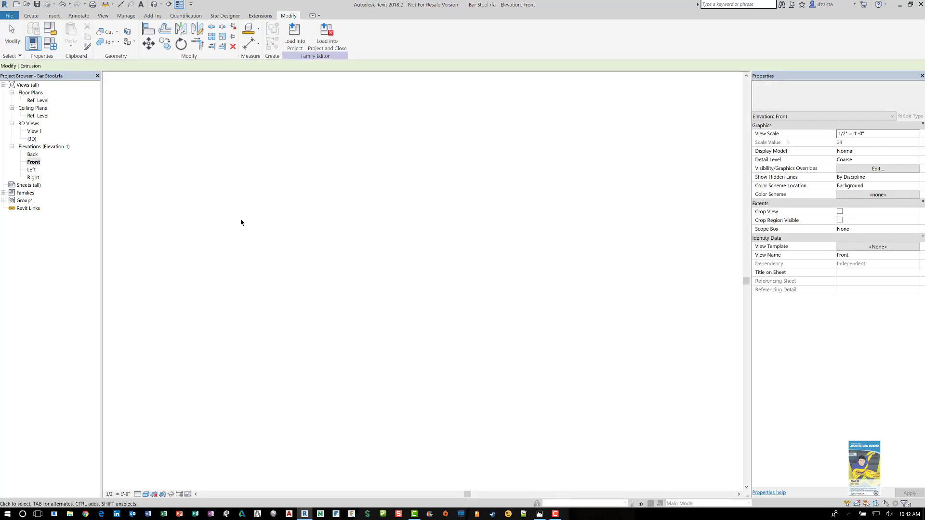
middle_drag(531, 405, 474, 343)
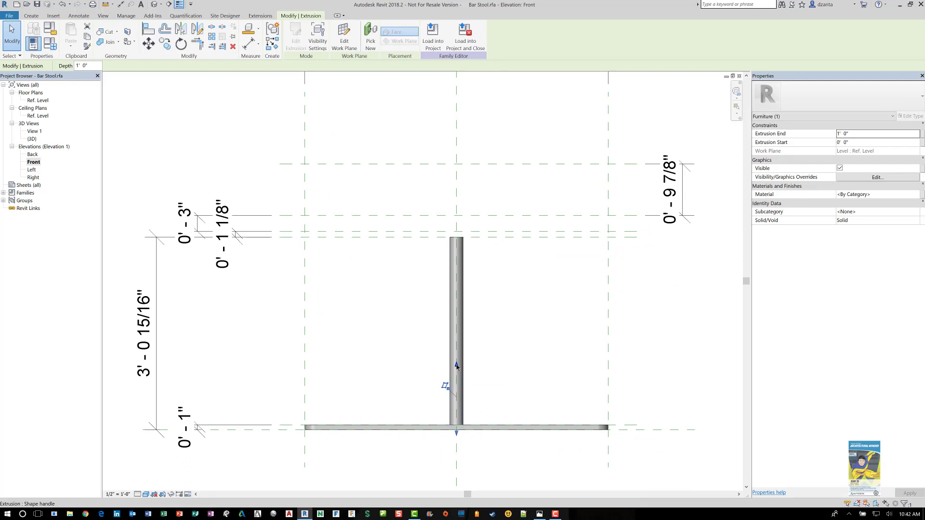
drag(456, 366, 481, 220)
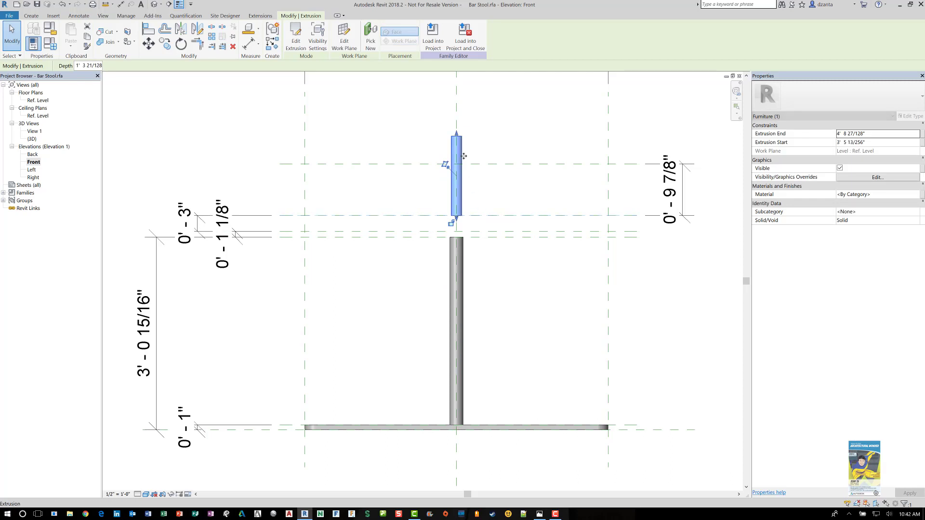
scroll(464, 156, up, 2)
drag(450, 258, 461, 293)
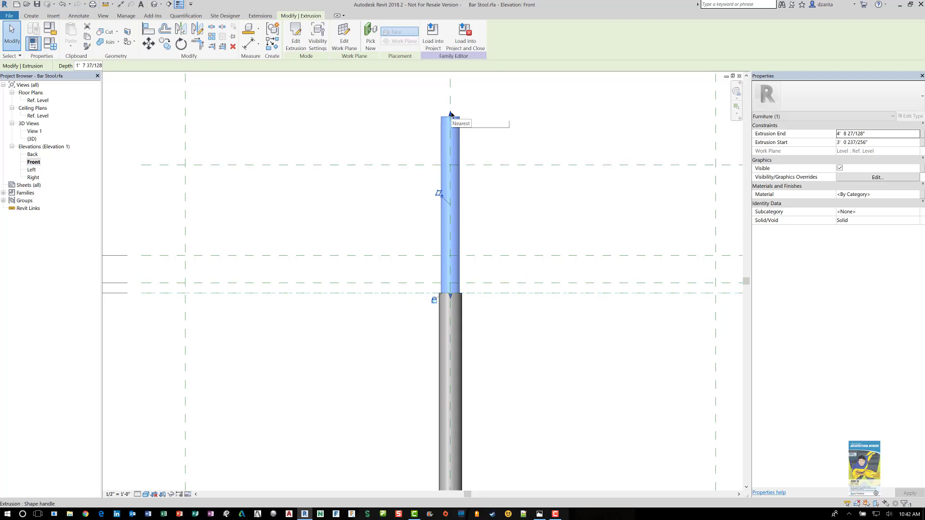
Lower the inner extrusion's top face to the reference plane 1 1/8" above the post and lock it there
drag(451, 115, 486, 285)
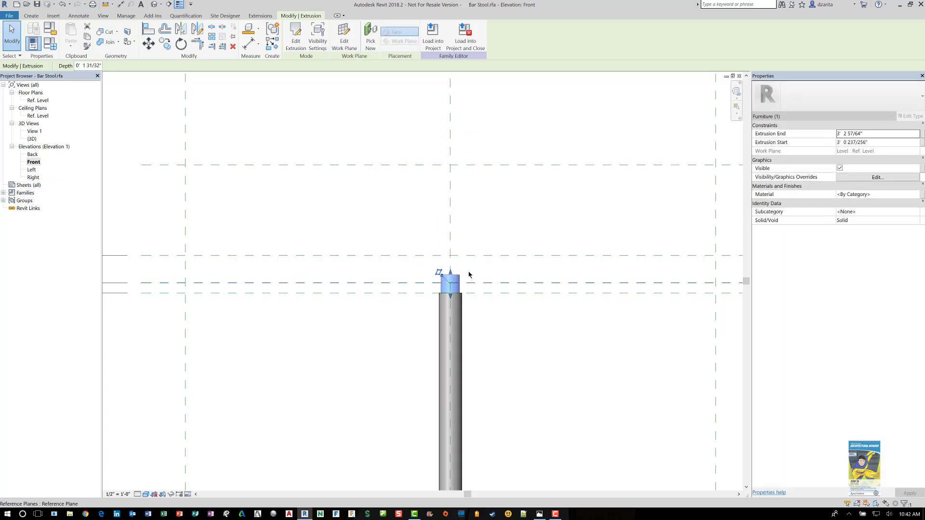
scroll(458, 269, up, 3)
drag(442, 283, 432, 298)
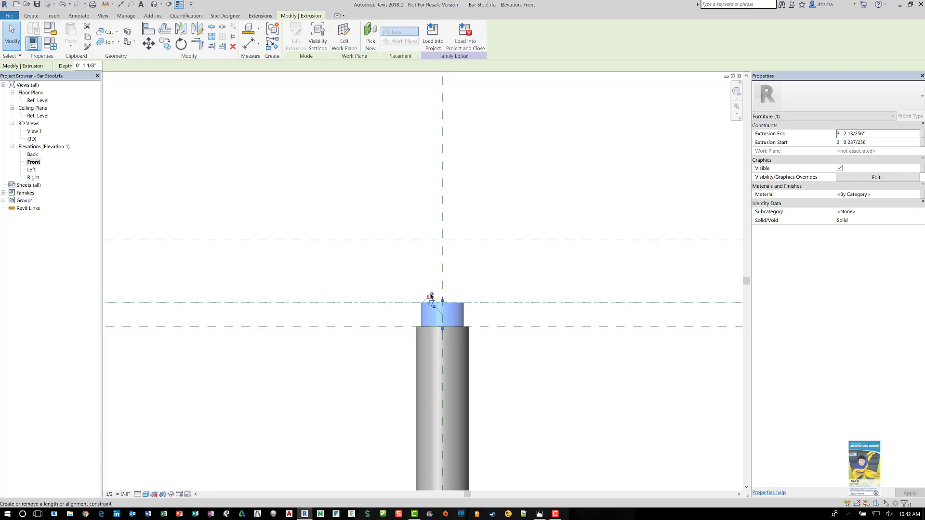
click(530, 366)
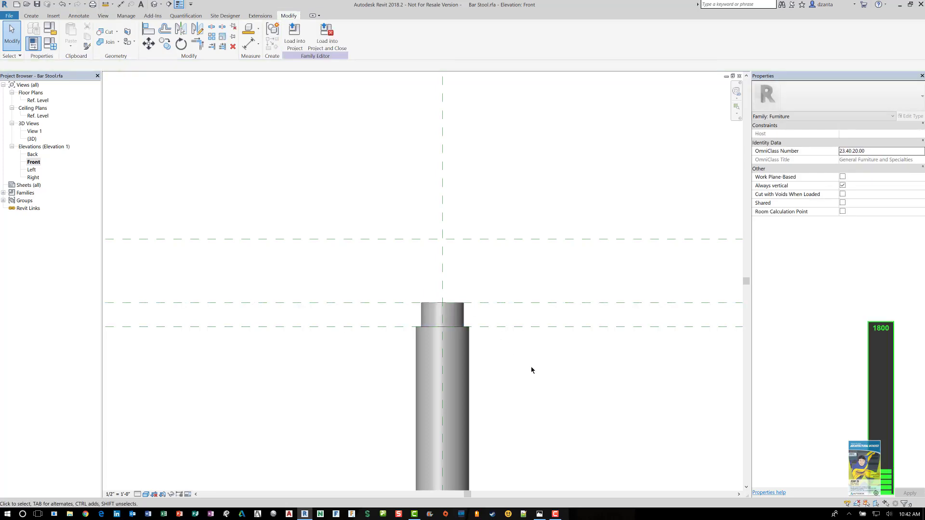
Open the Ref. Level floor plan and examine the connector between post and seat in the Bar Stool.jpg photo
scroll(484, 359, down, 5)
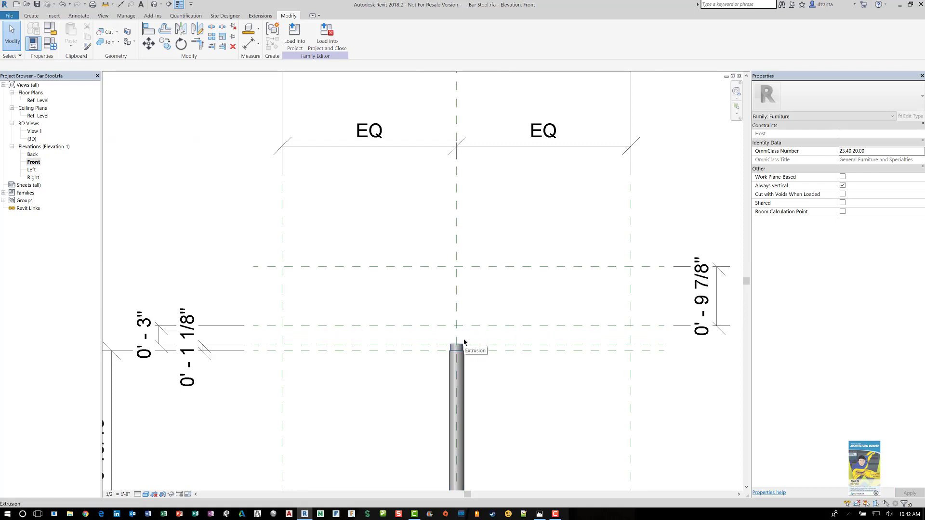
double_click(41, 100)
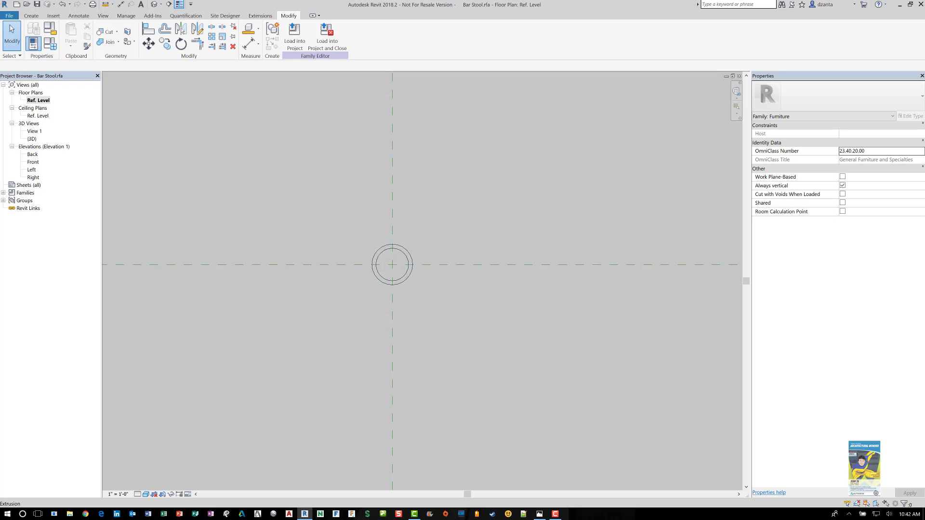
drag(0, 72, 442, 0)
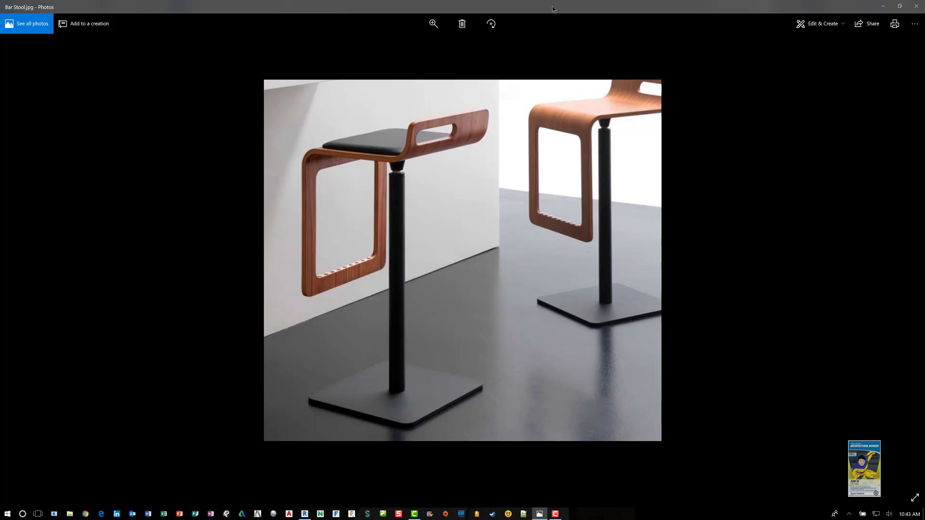
drag(553, 9, 0, 109)
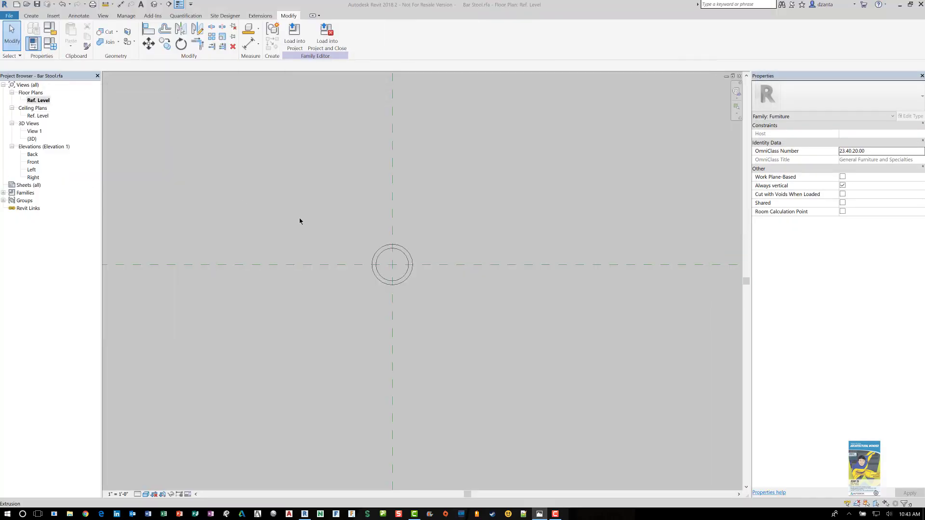
Start a solid Blend and sketch its base circle, about 1 1/8" in radius, centred on the intersection of the centre reference planes
click(27, 16)
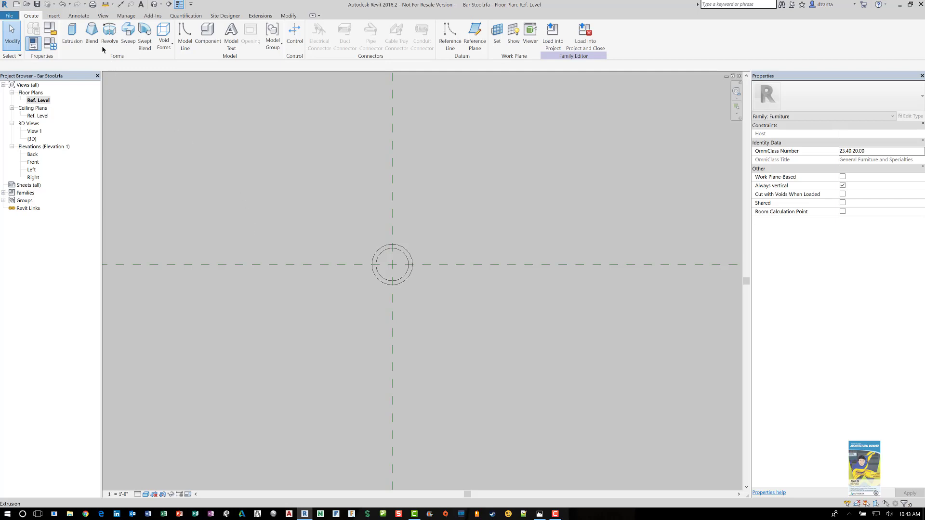
click(91, 35)
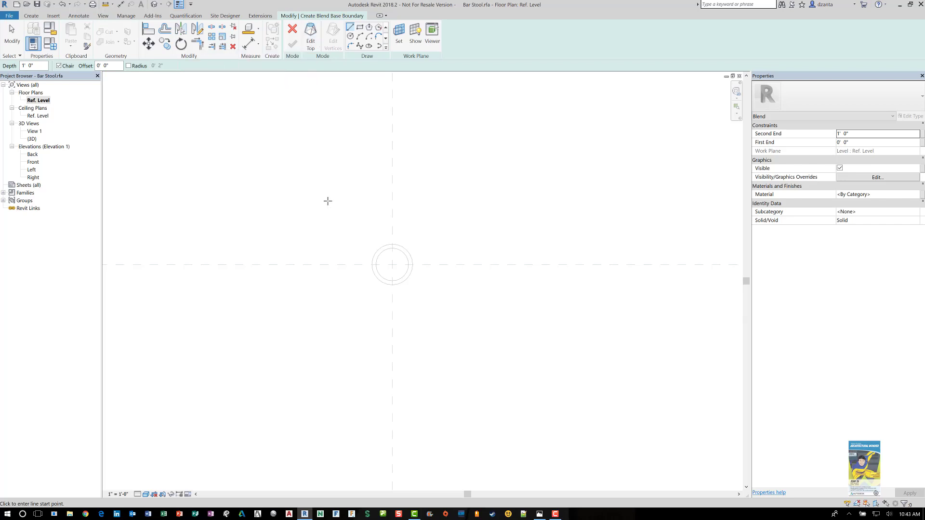
click(350, 36)
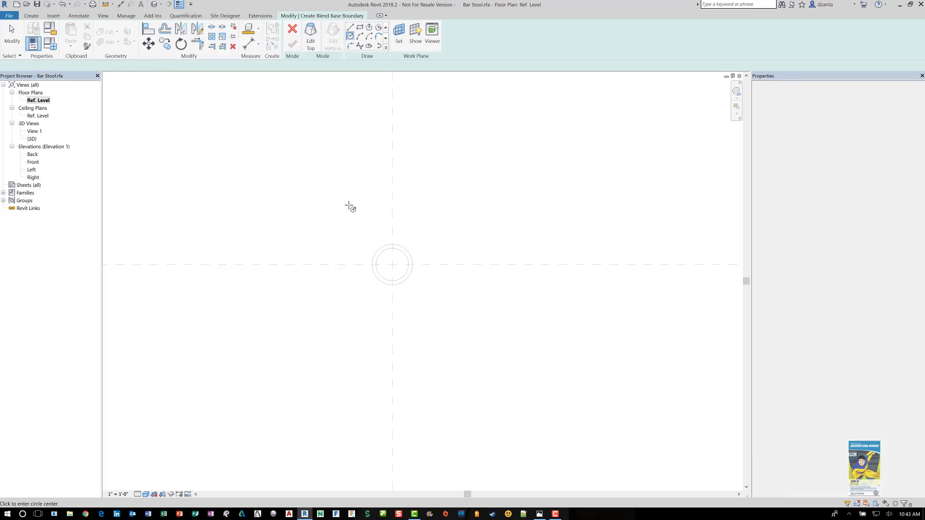
click(398, 264)
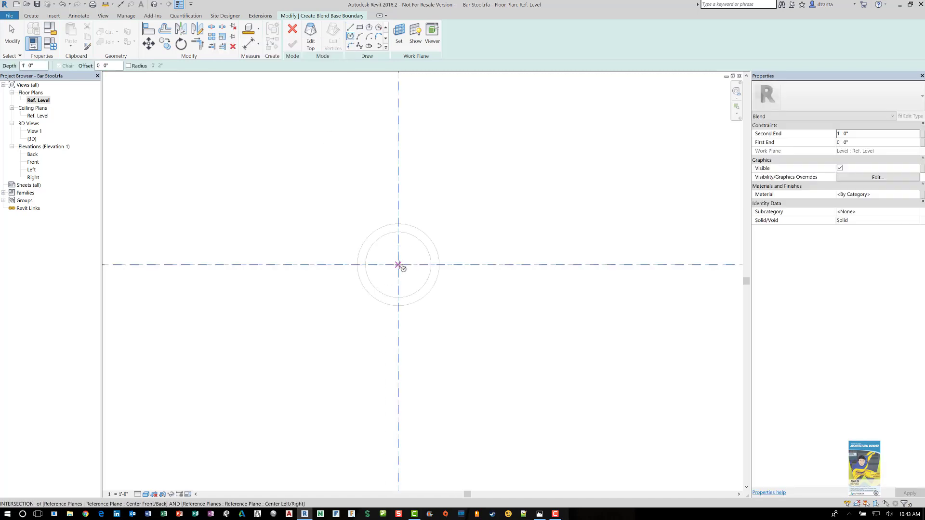
scroll(423, 265, up, 3)
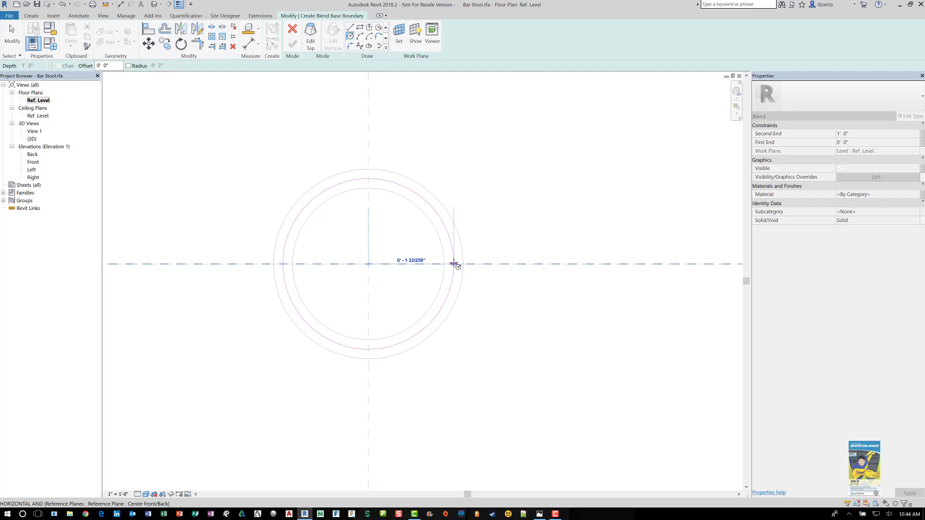
click(453, 264)
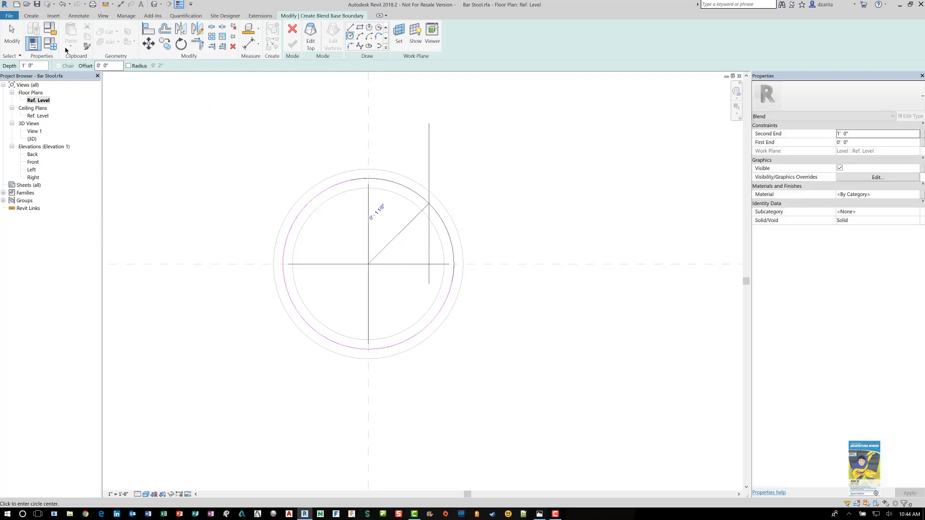
key(Escape)
Make the base circle's radius dimension permanent and label it with a new family parameter named Blend_Bottom_Radius
click(411, 230)
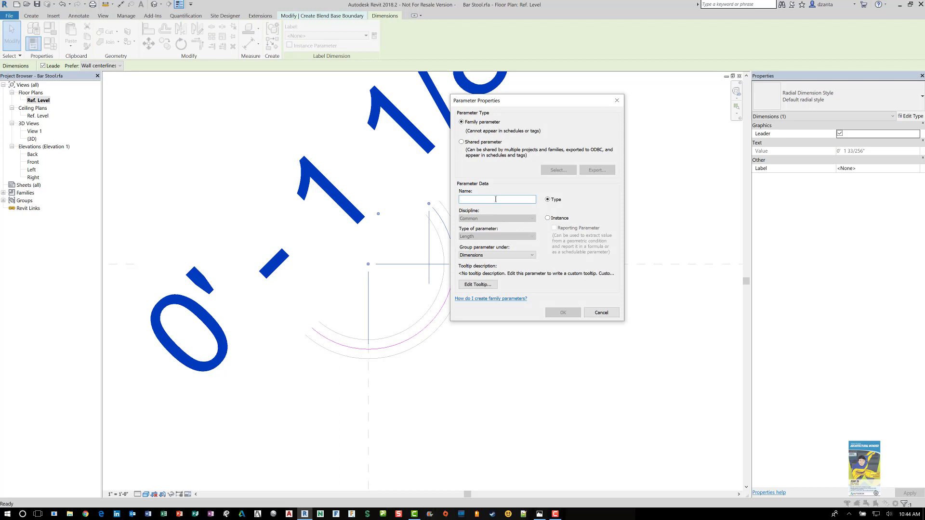
text(Blend_Bottom_Radius)
click(562, 313)
click(190, 146)
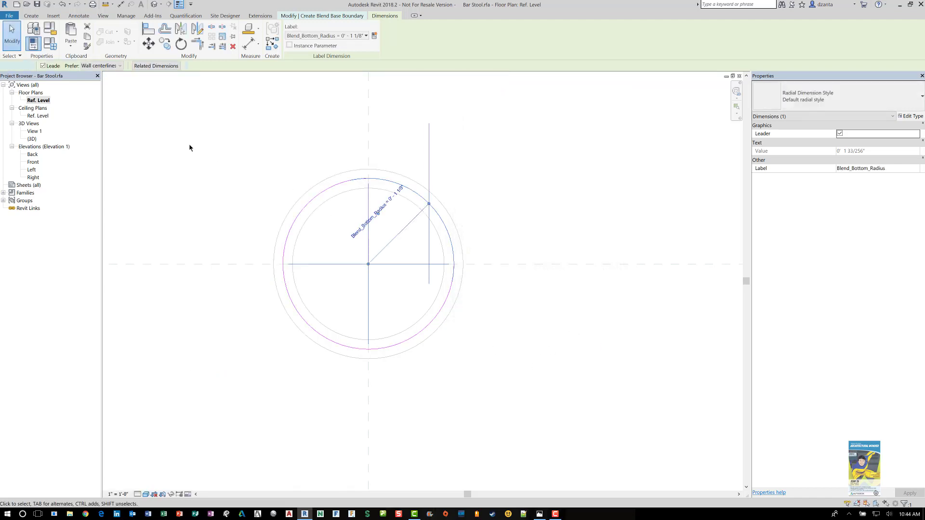
Give the Blend_Bottom_Radius parameter the formula Post_Support - 0' 0 1/8" in the family types
click(50, 44)
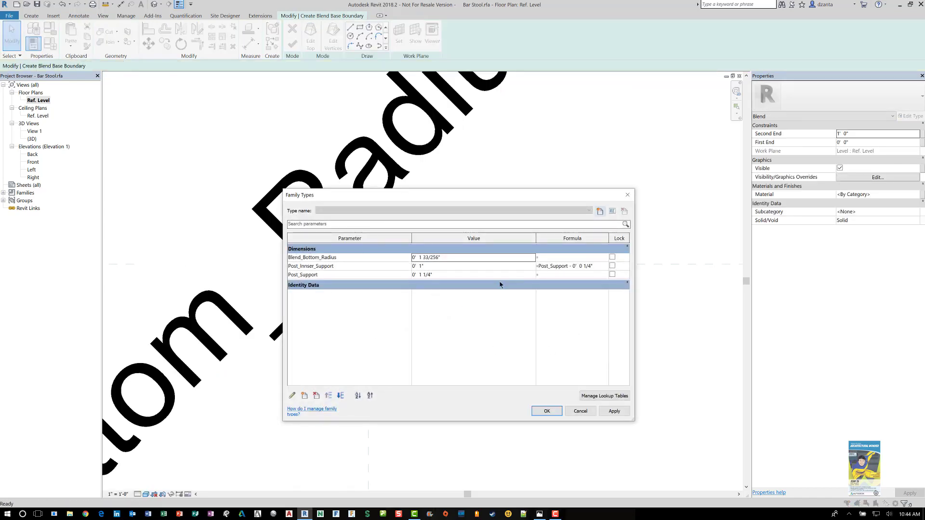
click(569, 259)
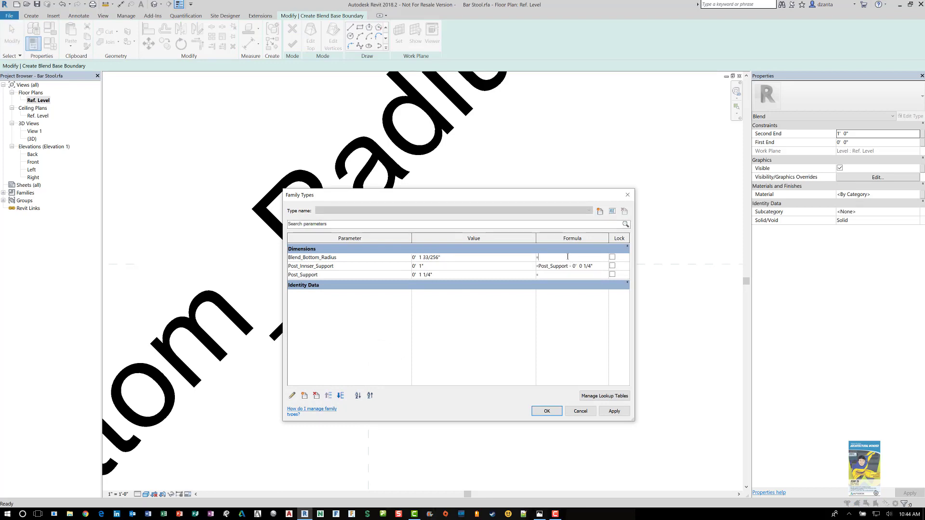
text(Post_Support - 0'  0 1/8")
click(556, 414)
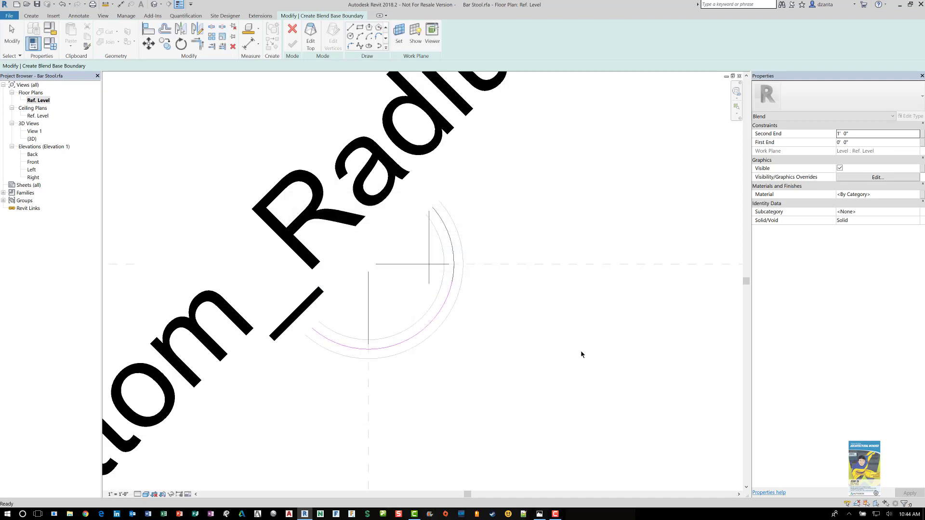
Switch to the blend's top boundary and sketch a concentric circle with a 1 1/4" radius on the post's outer edge
click(310, 41)
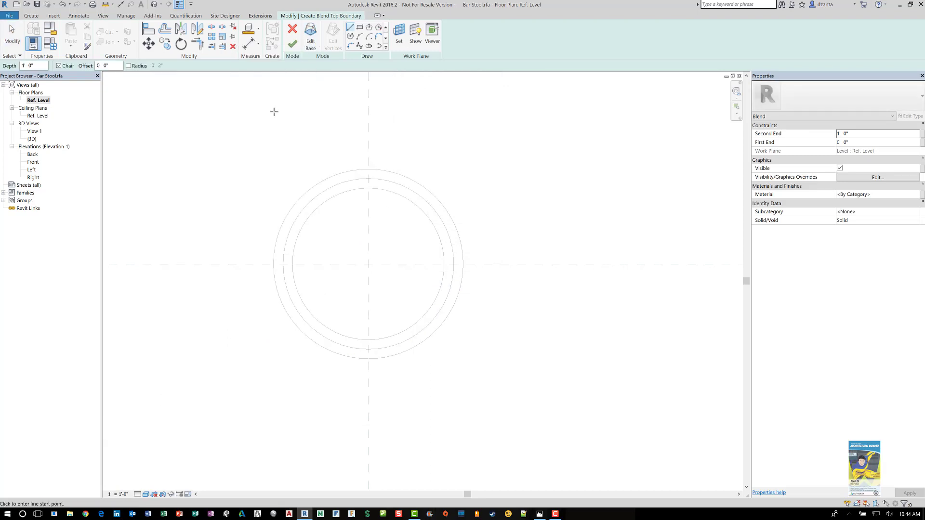
click(350, 36)
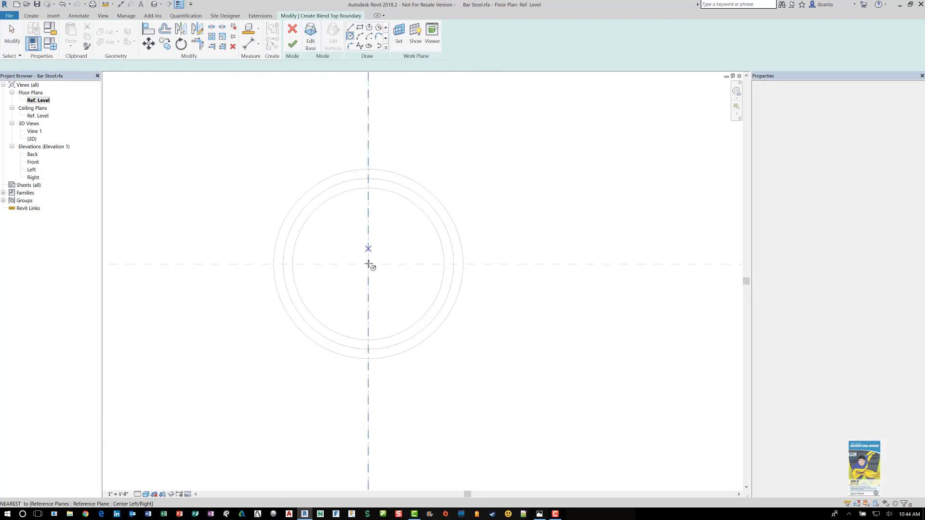
click(368, 264)
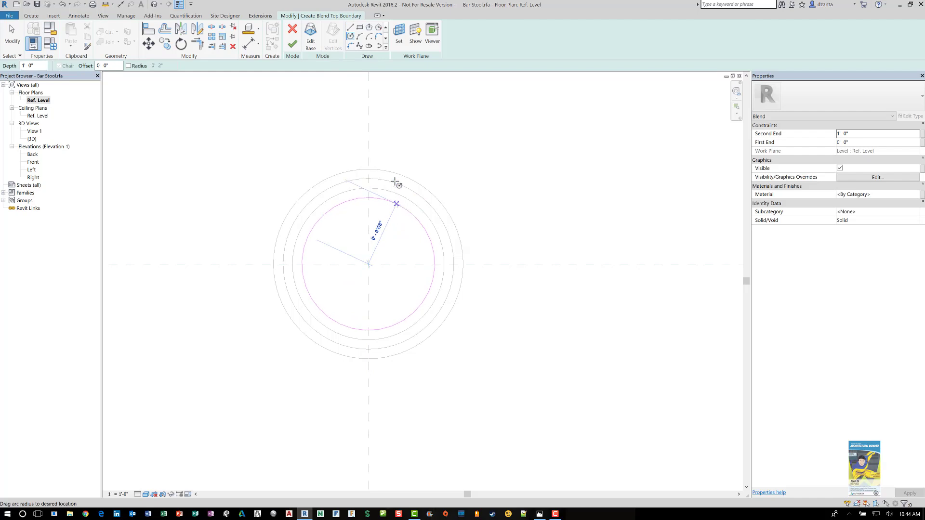
click(368, 169)
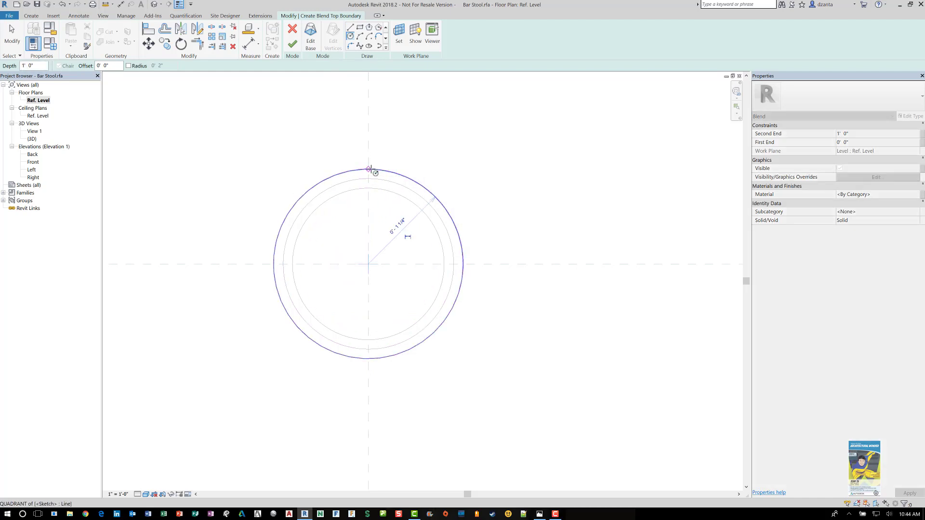
Make the top circle's radius dimension permanent and label it with the existing Post_Support parameter
click(22, 40)
click(375, 215)
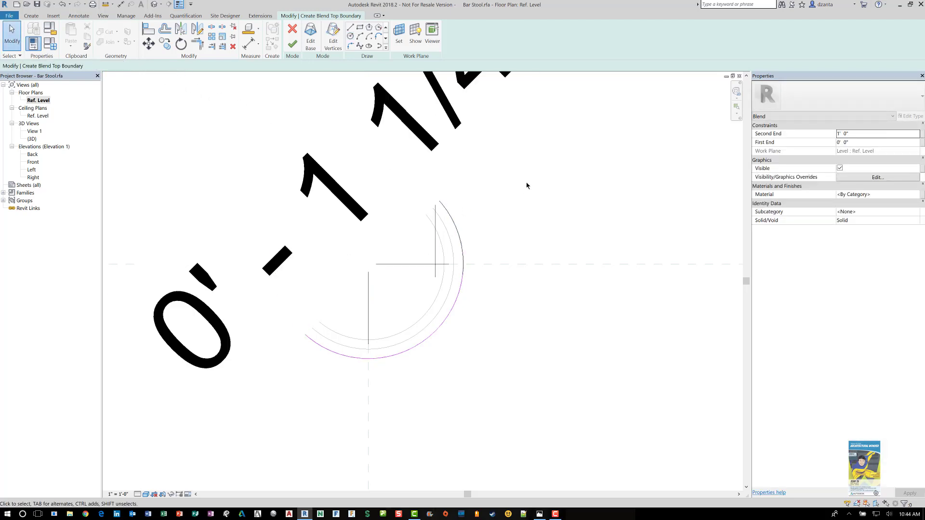
click(436, 171)
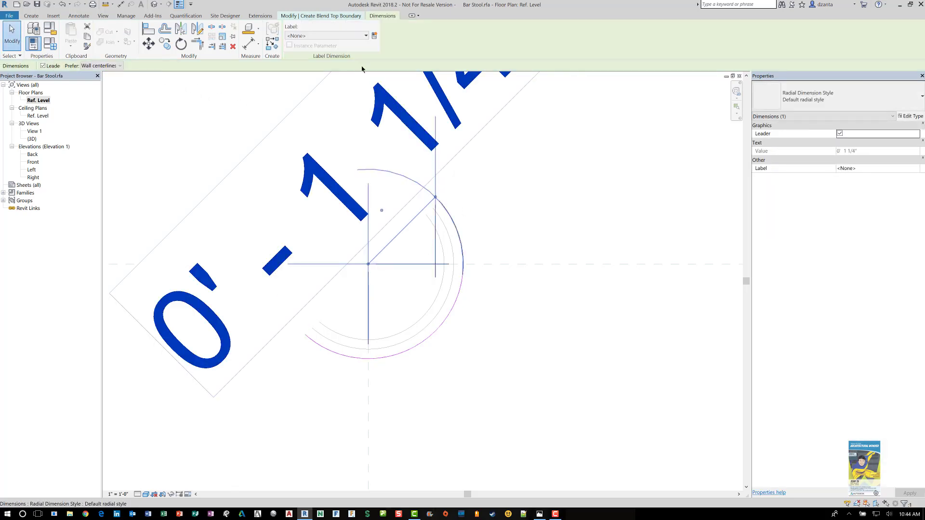
click(367, 35)
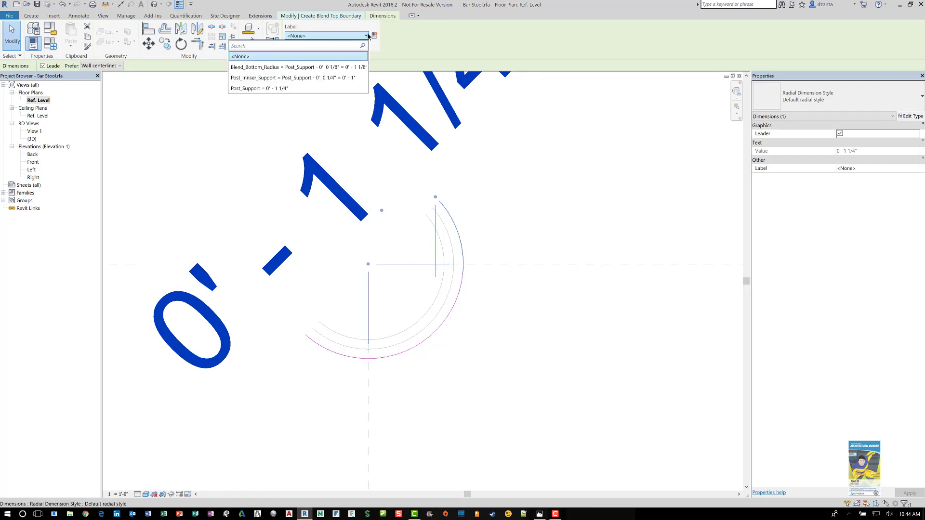
click(274, 90)
click(539, 182)
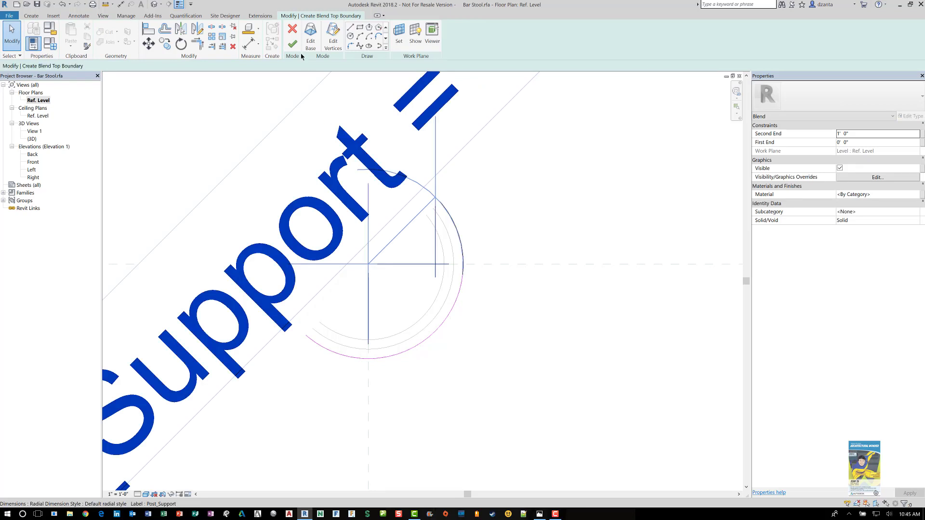
Examine the blend's base and top boundaries in the Ref. Level plan and check their height in the Front elevation
double_click(32, 163)
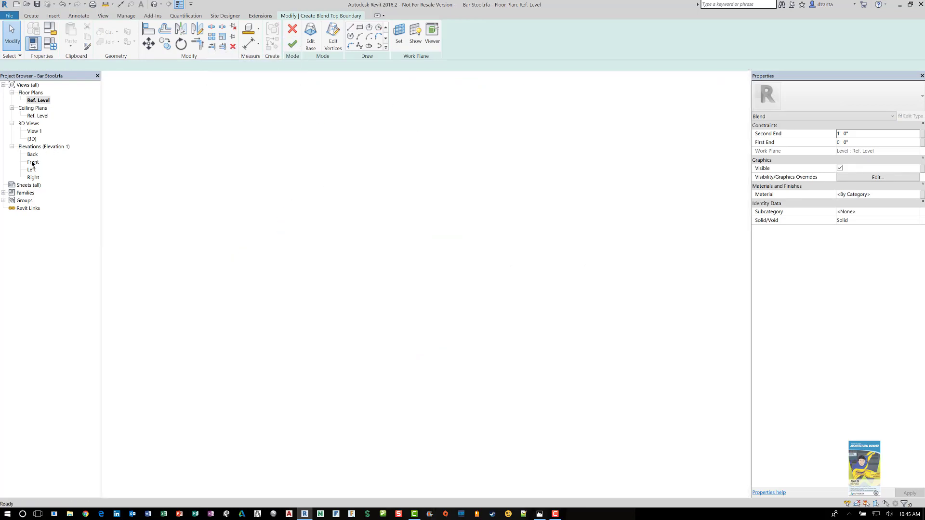
scroll(452, 319, down, 2)
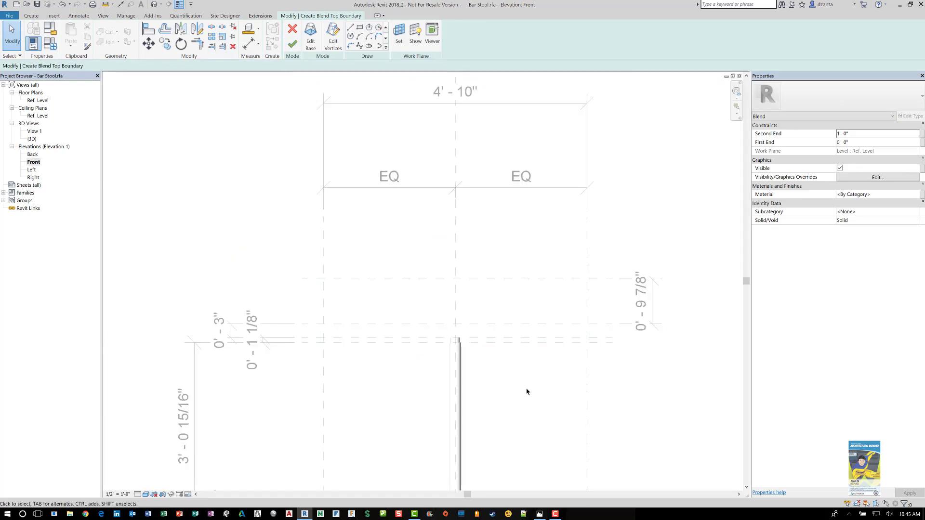
middle_drag(529, 392, 481, 299)
scroll(452, 340, up, 1)
scroll(442, 356, up, 1)
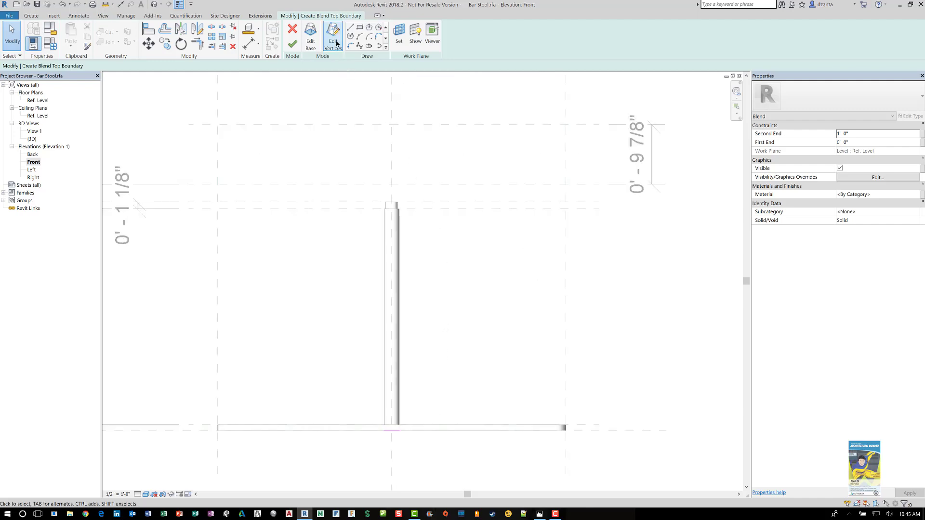
click(308, 44)
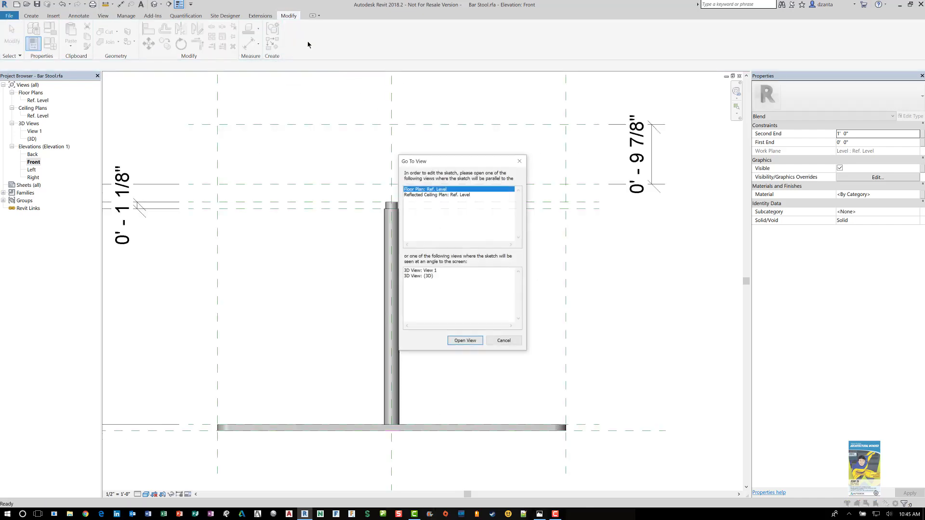
click(465, 341)
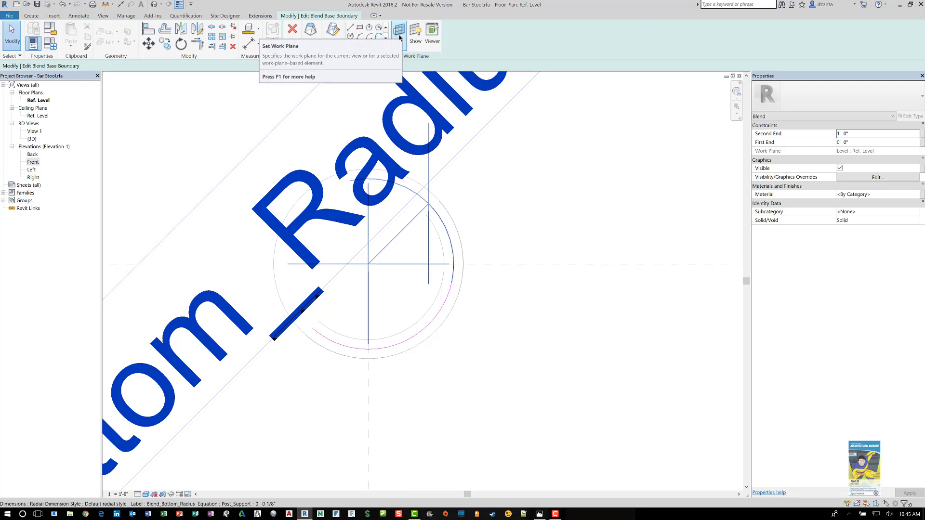
click(131, 138)
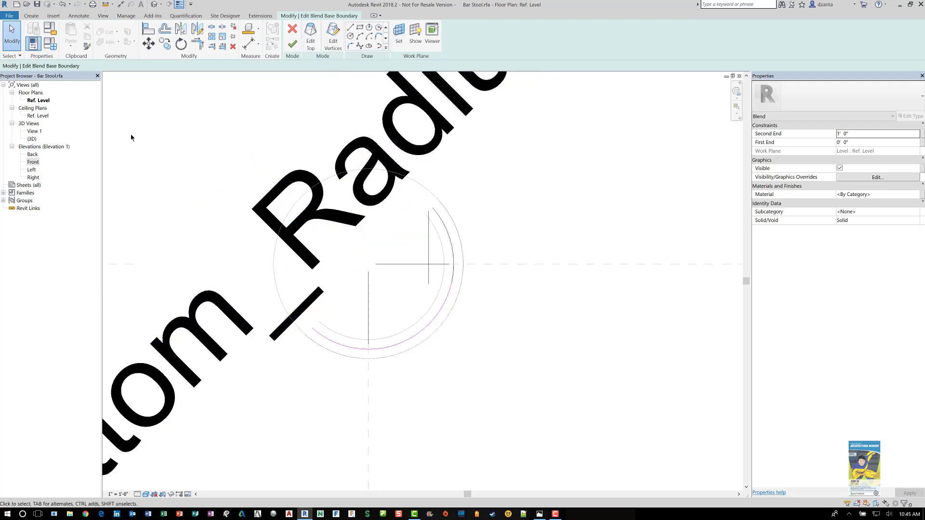
double_click(30, 162)
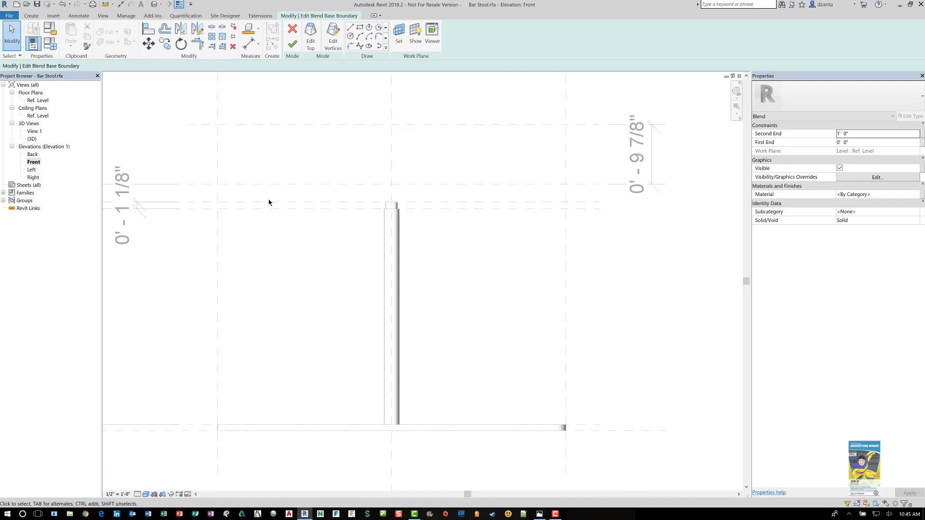
click(312, 38)
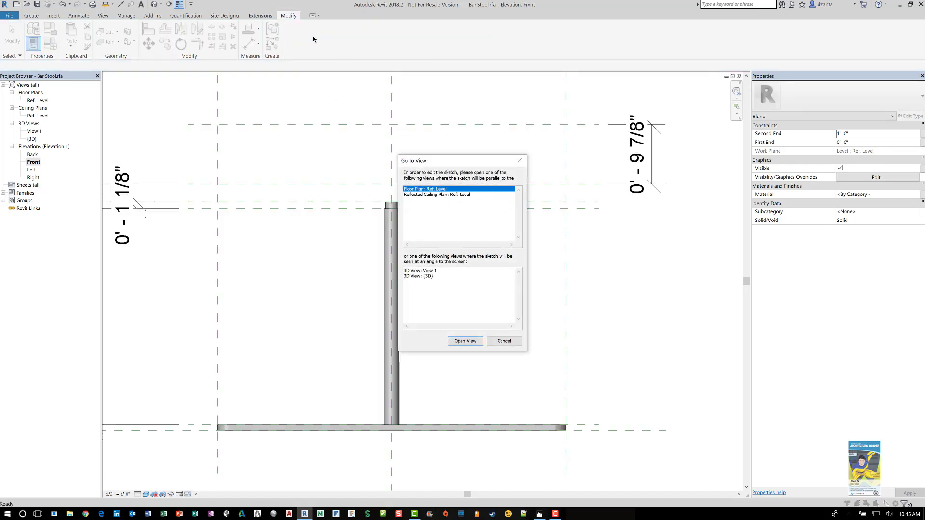
click(465, 341)
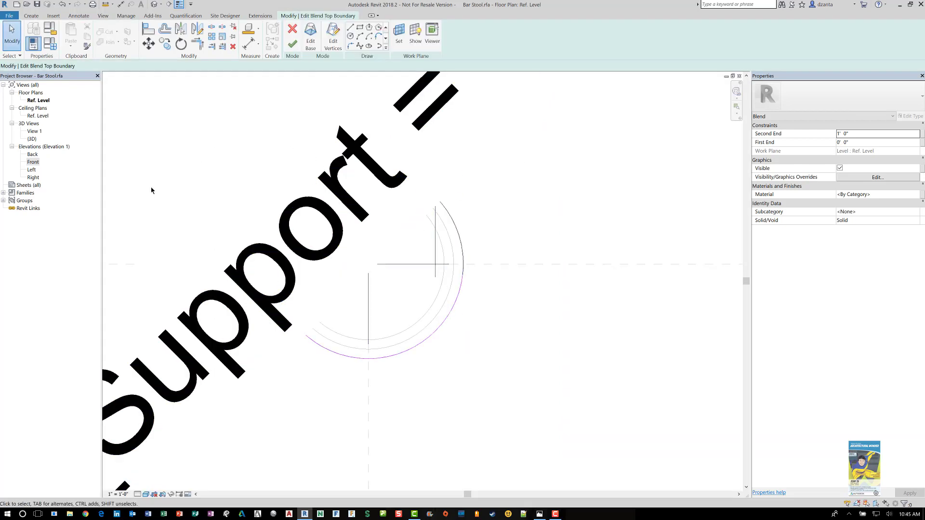
double_click(33, 163)
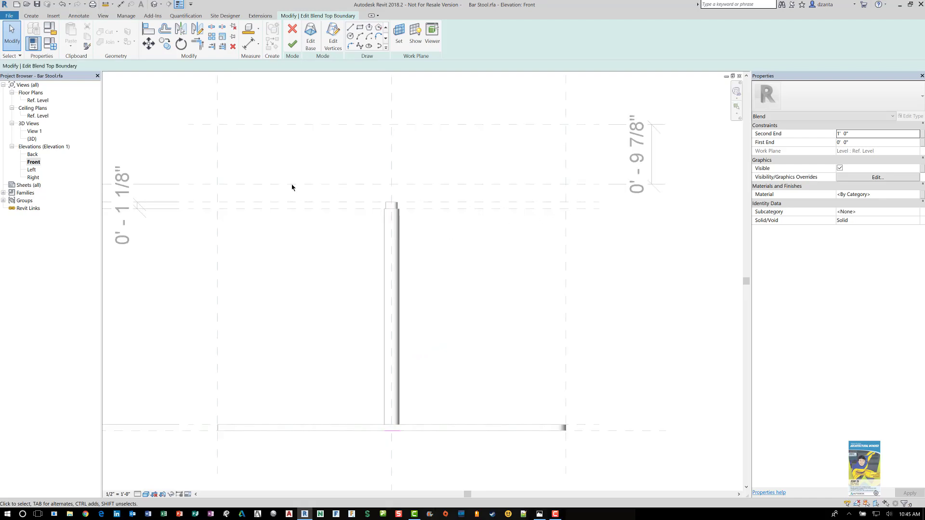
Return to the Ref. Level floor plan and set the work plane to Reference Plane : Vert Support RP Top
double_click(46, 101)
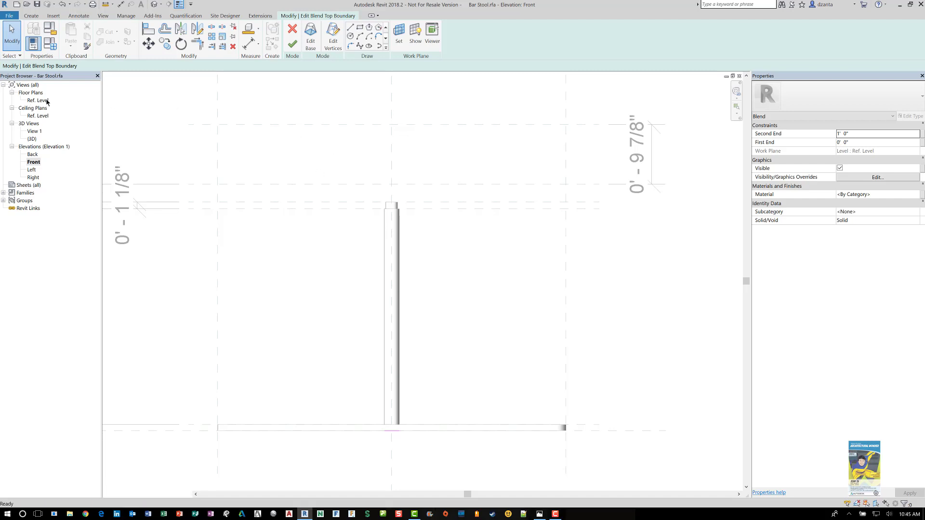
click(400, 34)
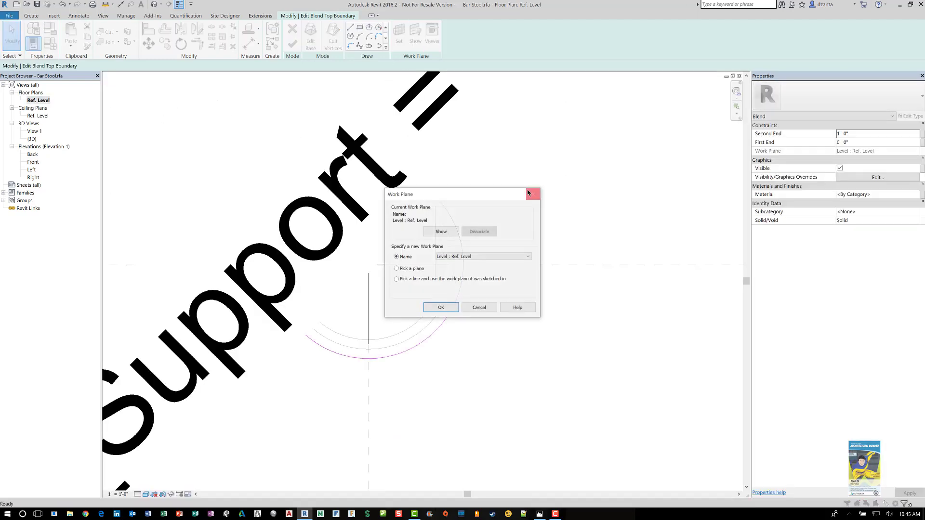
click(462, 258)
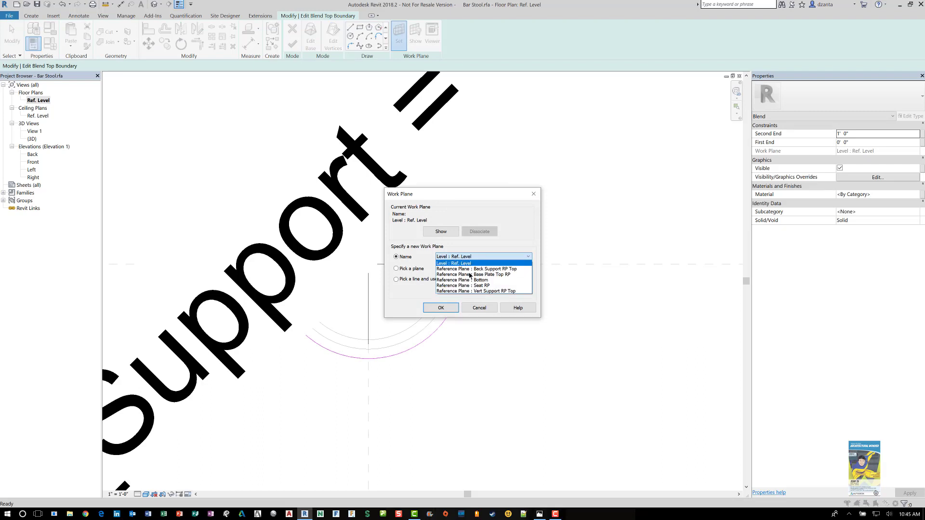
click(470, 291)
click(440, 308)
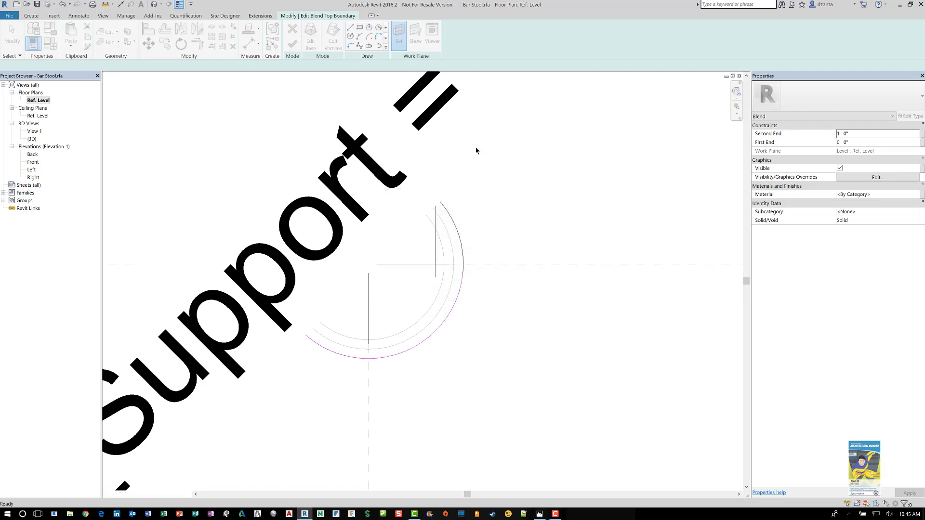
Finish the blend's top boundary edit and, in the Front elevation, raise the blend's lower end clear above the post
double_click(32, 162)
click(292, 44)
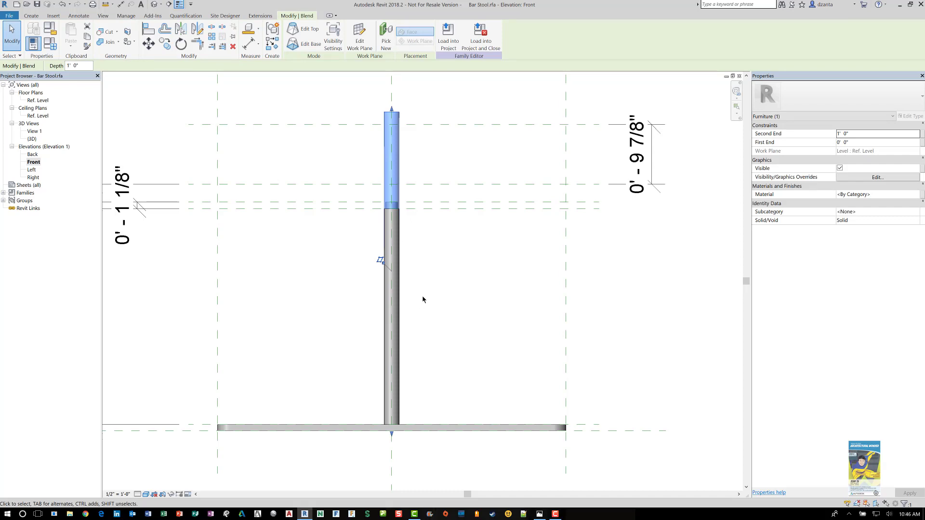
drag(392, 435, 421, 145)
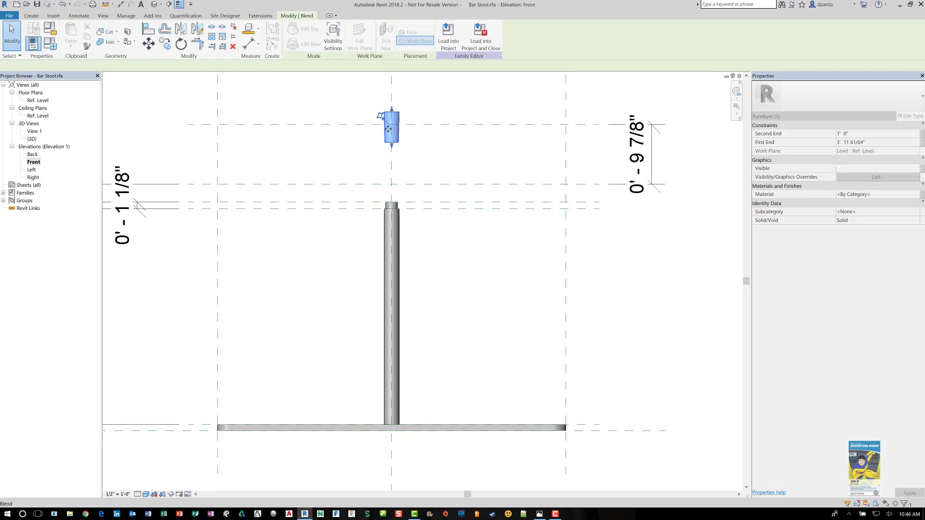
scroll(413, 145, up, 3)
scroll(450, 309, up, 3)
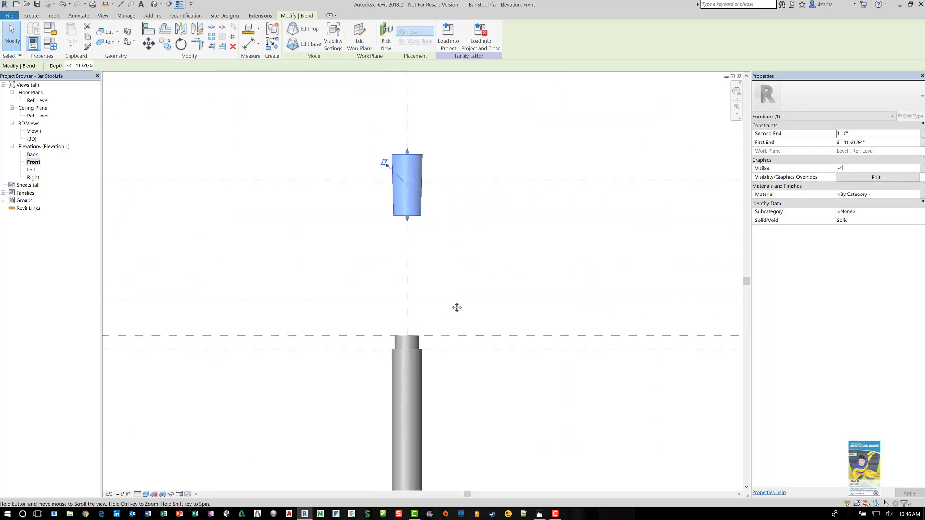
middle_drag(463, 264, 469, 221)
middle_drag(427, 196, 459, 207)
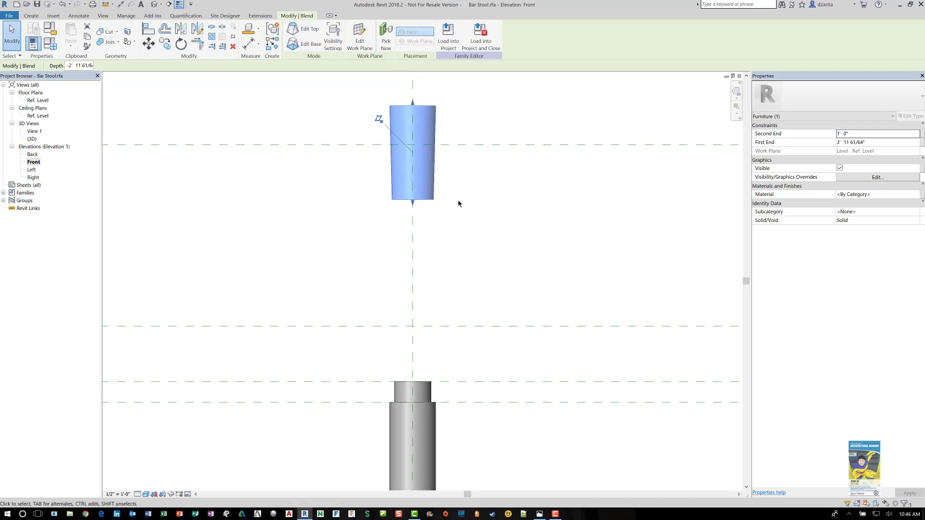
Lower the blend's bottom end onto the reference plane at the top of the narrow inner post and try to lock it there
drag(414, 205, 415, 393)
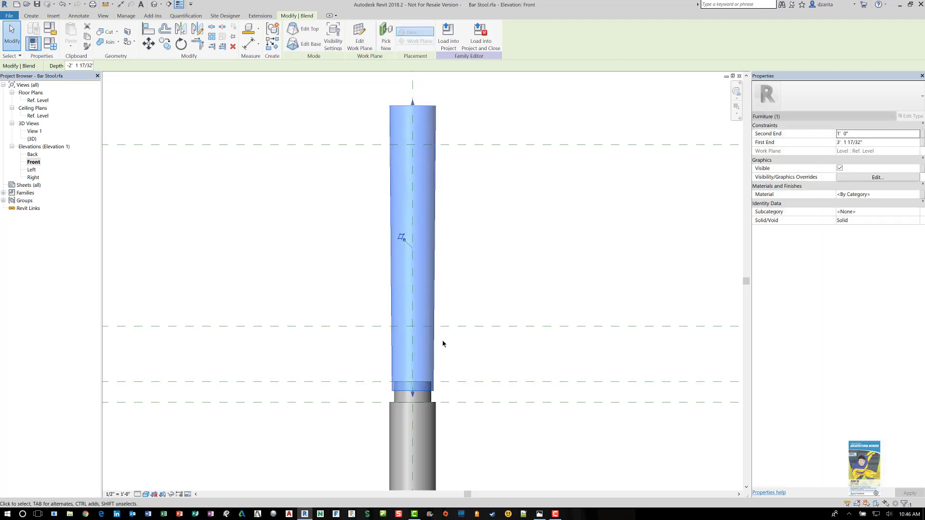
drag(412, 395, 413, 385)
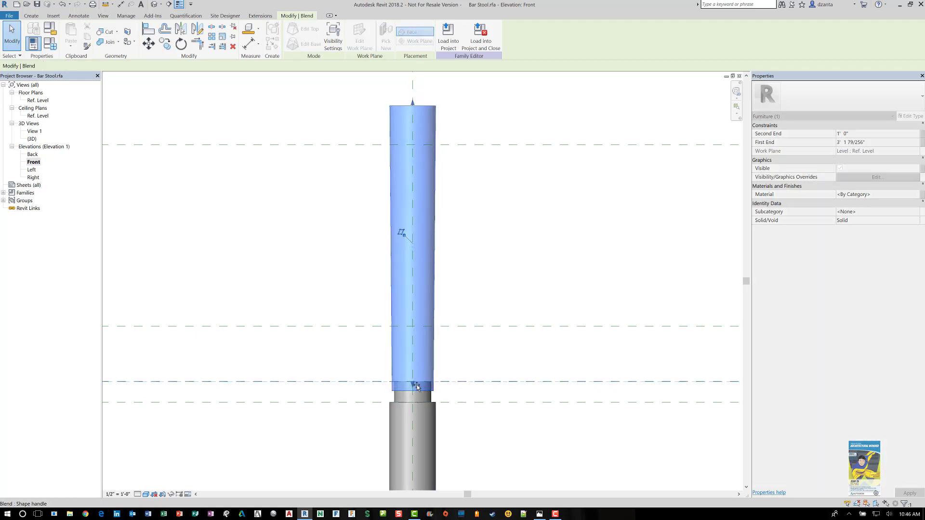
scroll(416, 395, up, 2)
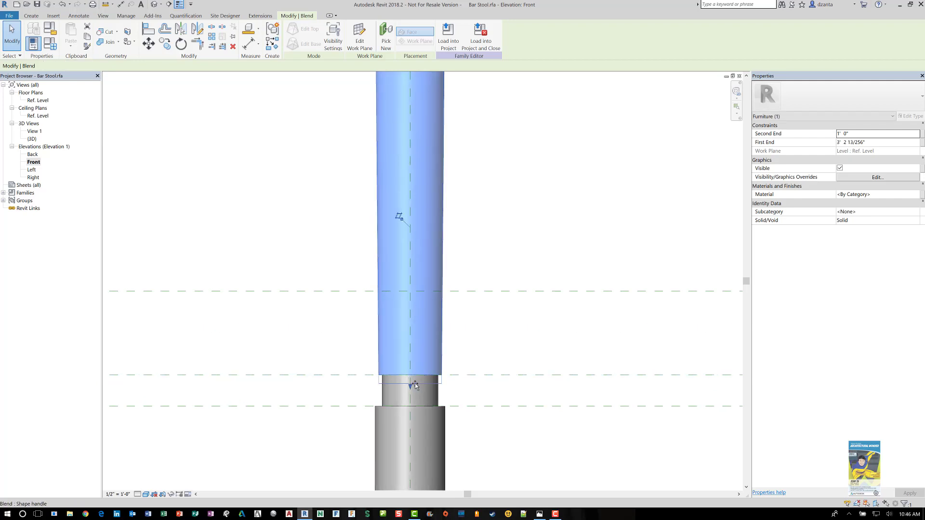
drag(410, 389, 411, 374)
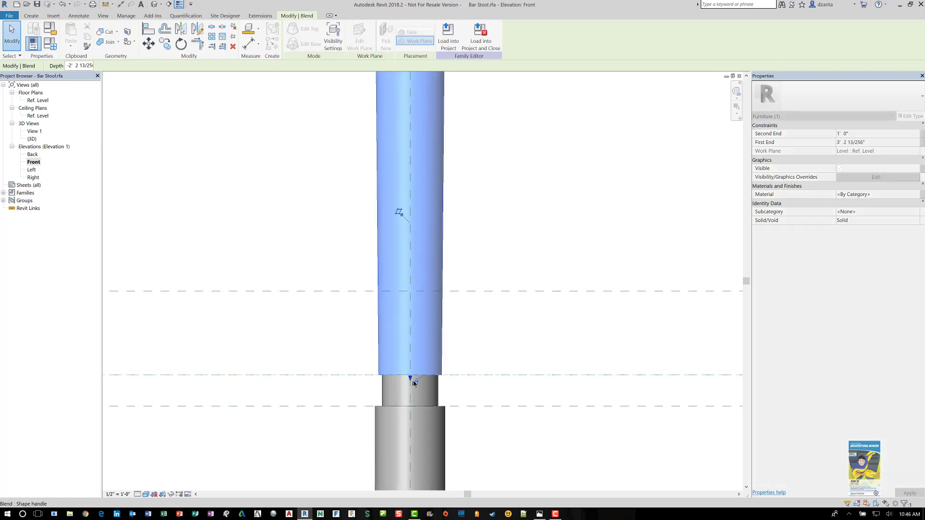
scroll(412, 375, up, 2)
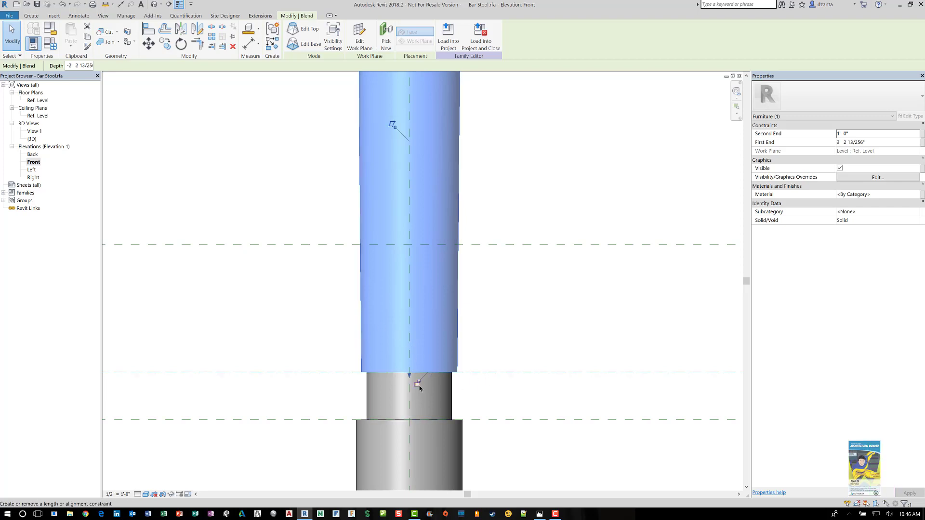
click(417, 384)
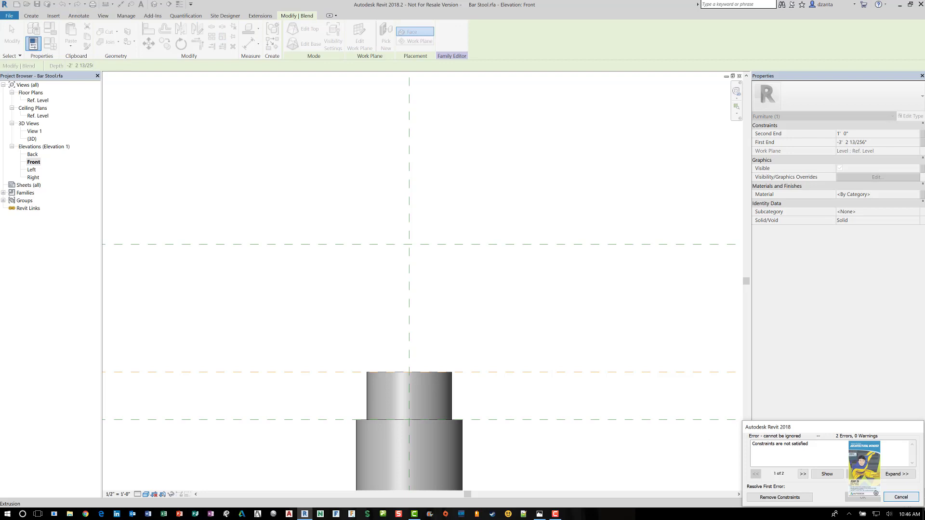
click(901, 496)
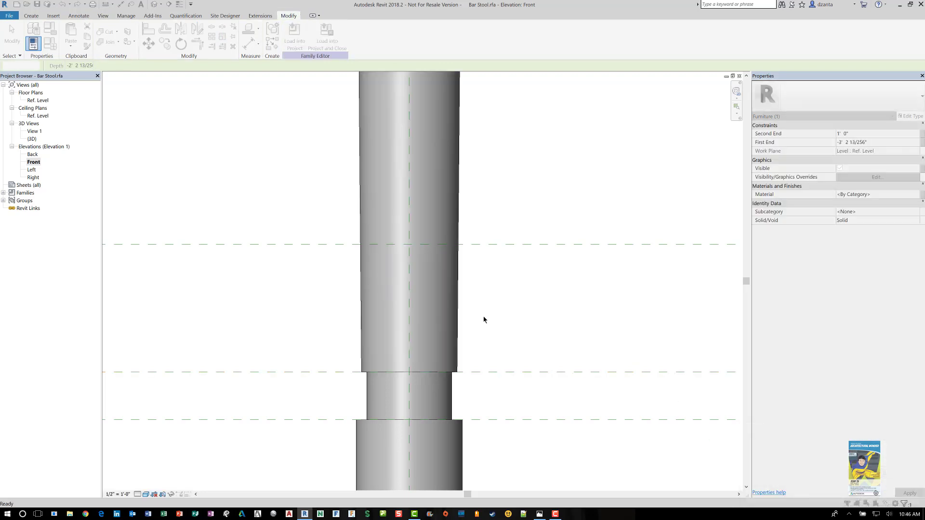
Retry constraining the blend's lower end and expand the error details to examine the elements behind the unsatisfied constraint
scroll(485, 319, down, 2)
click(470, 144)
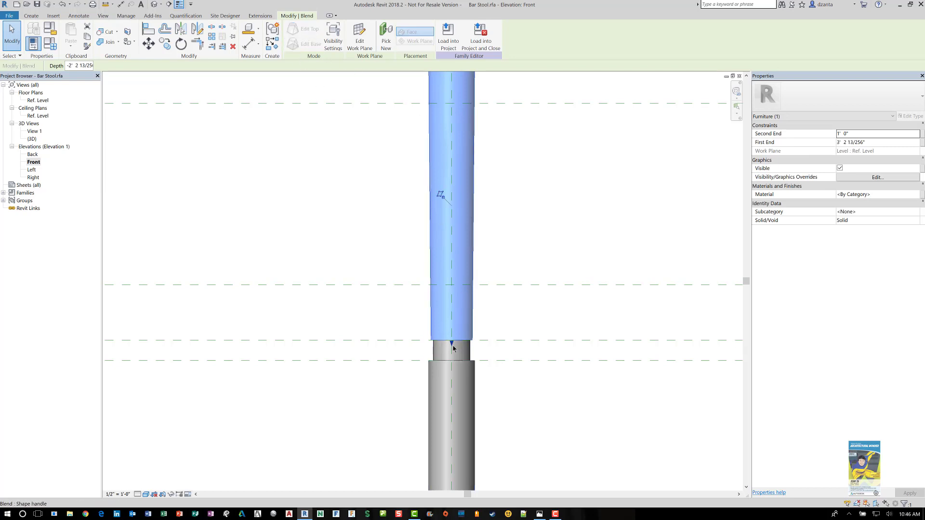
scroll(451, 347, up, 2)
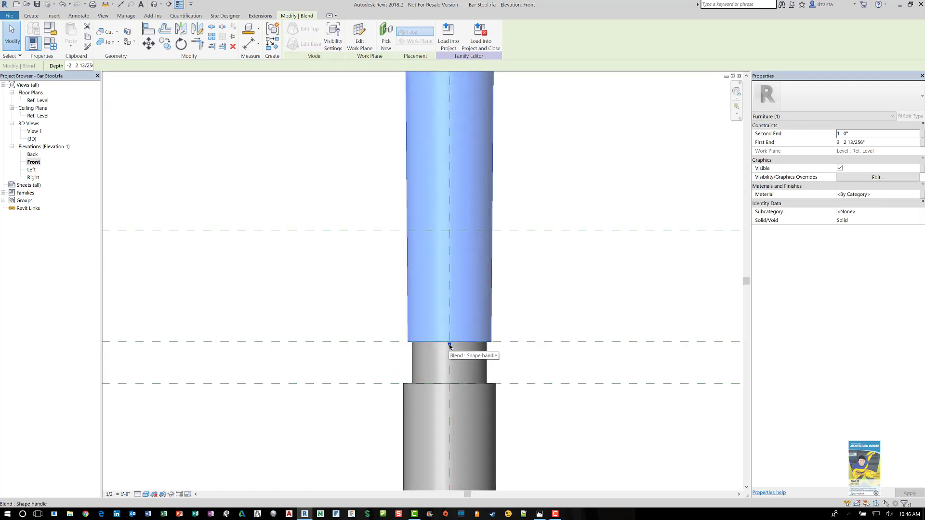
drag(449, 344, 469, 346)
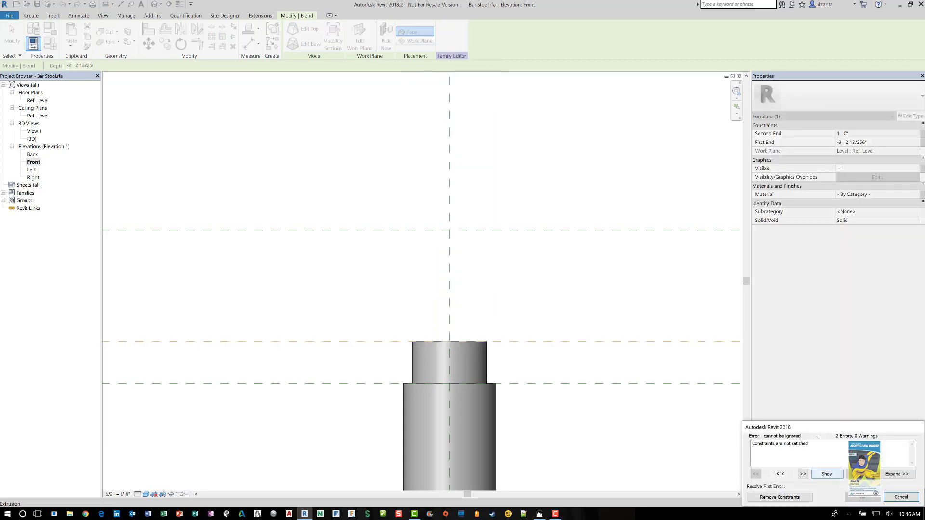
click(906, 476)
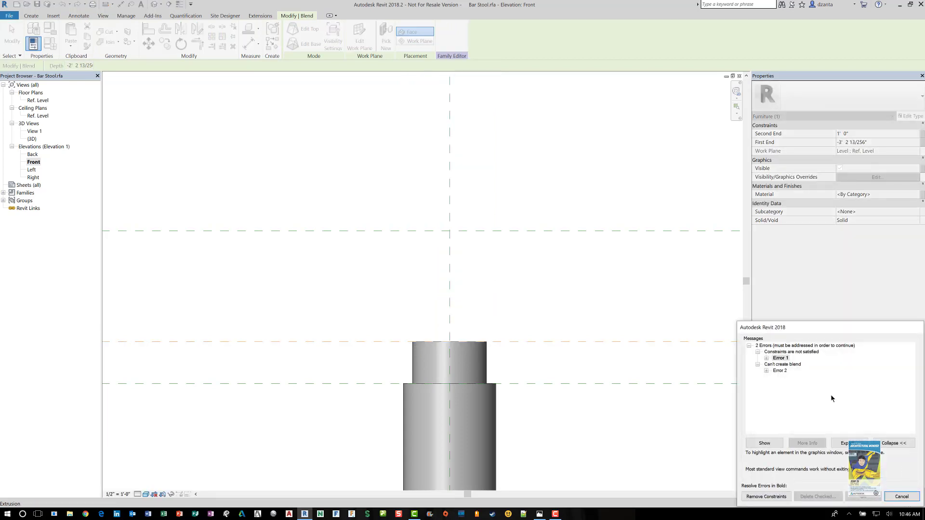
click(767, 359)
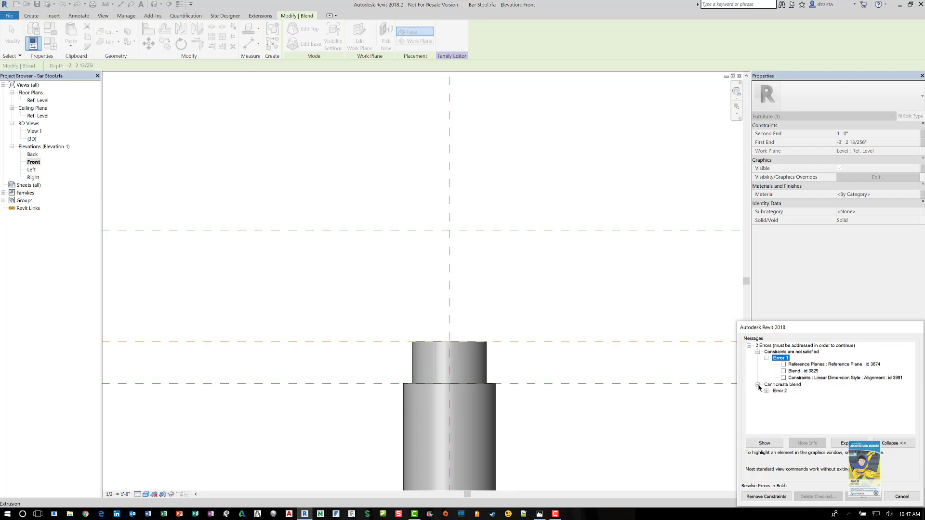
click(917, 498)
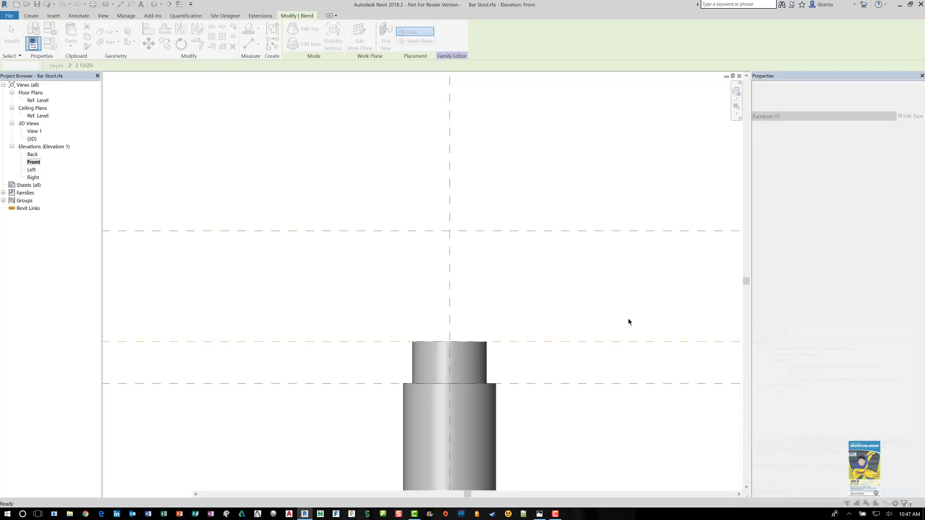
Edit the blend's top boundary in the Ref. Level floor plan, set its work plane to Level : Ref. Level, and finish the sketch
scroll(562, 294, down, 2)
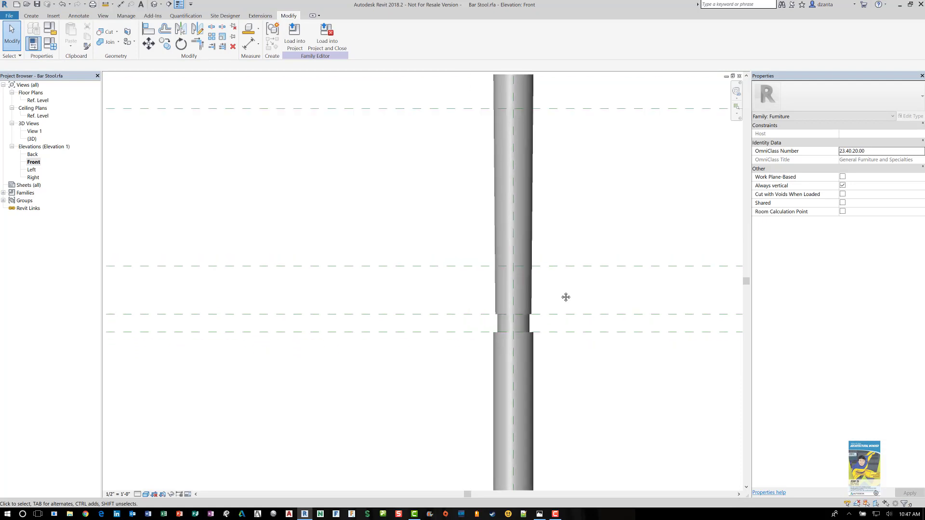
middle_drag(562, 294, 427, 340)
click(360, 169)
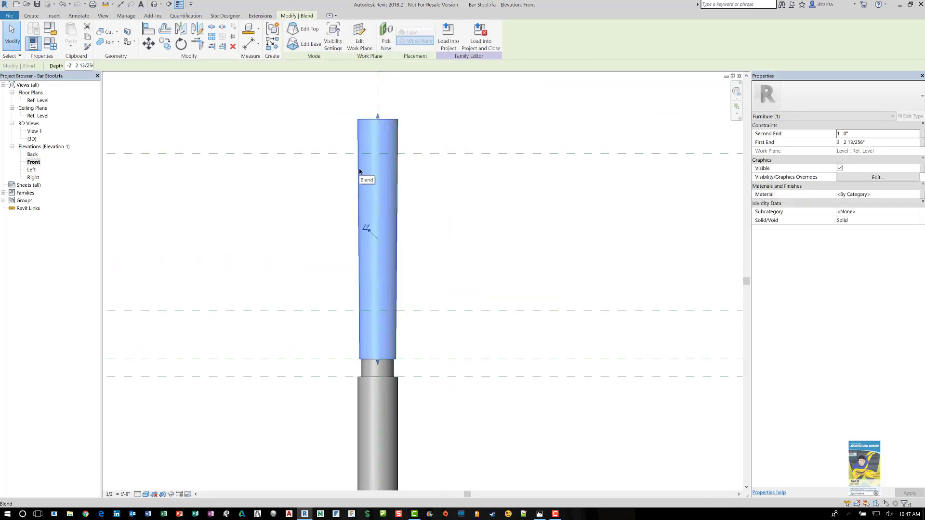
click(313, 30)
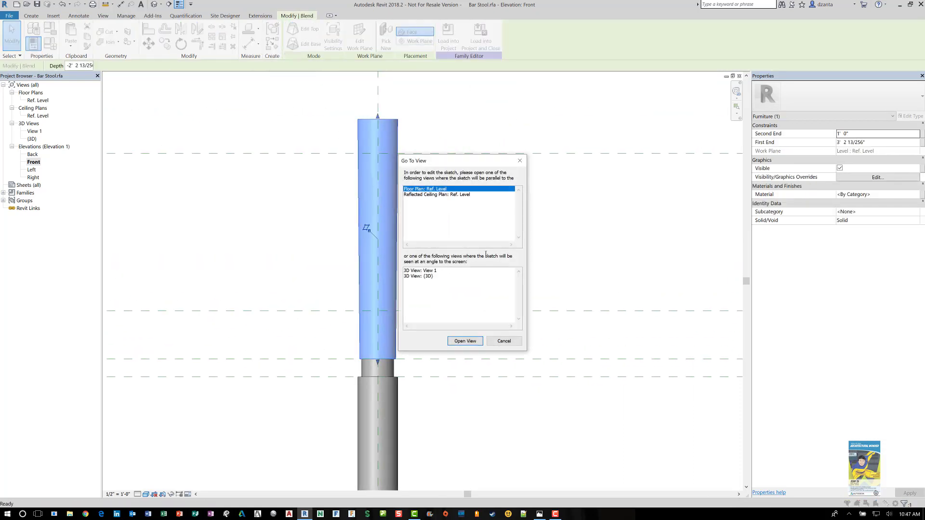
click(465, 341)
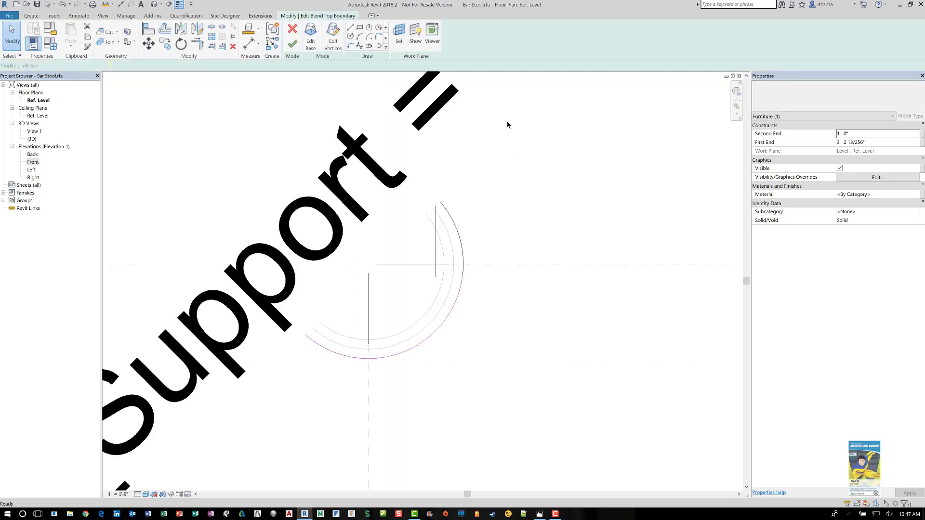
click(399, 34)
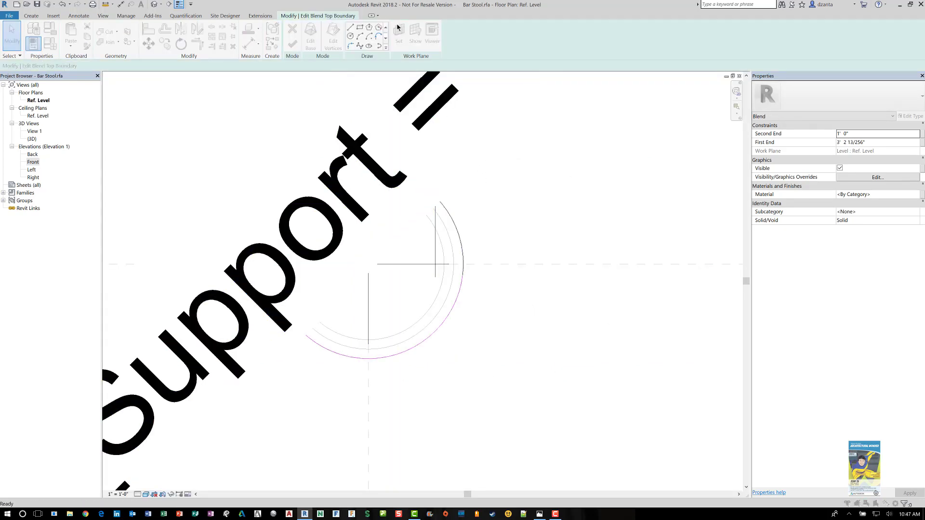
click(469, 256)
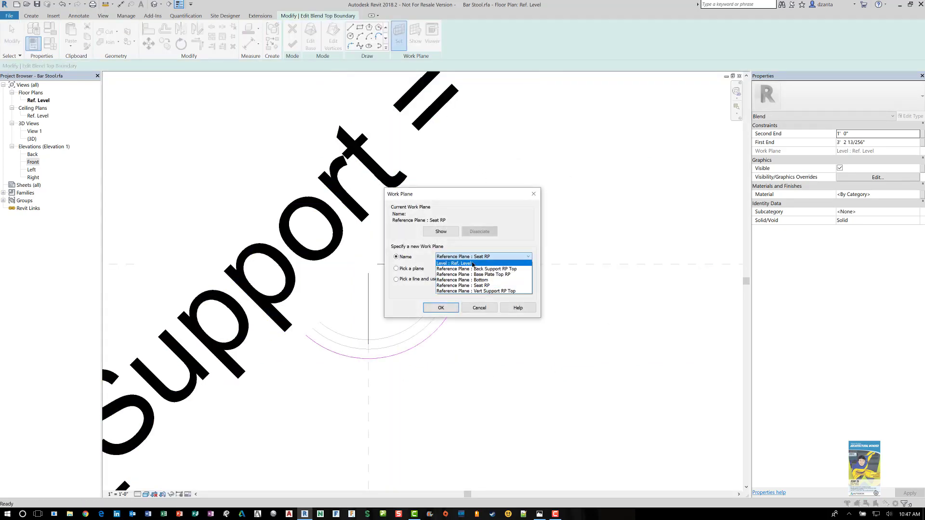
click(472, 264)
click(441, 307)
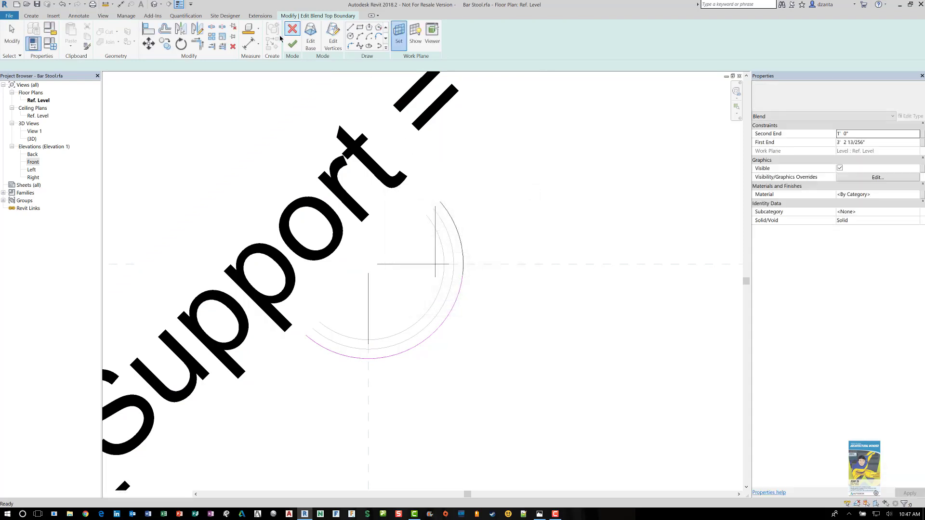
click(293, 43)
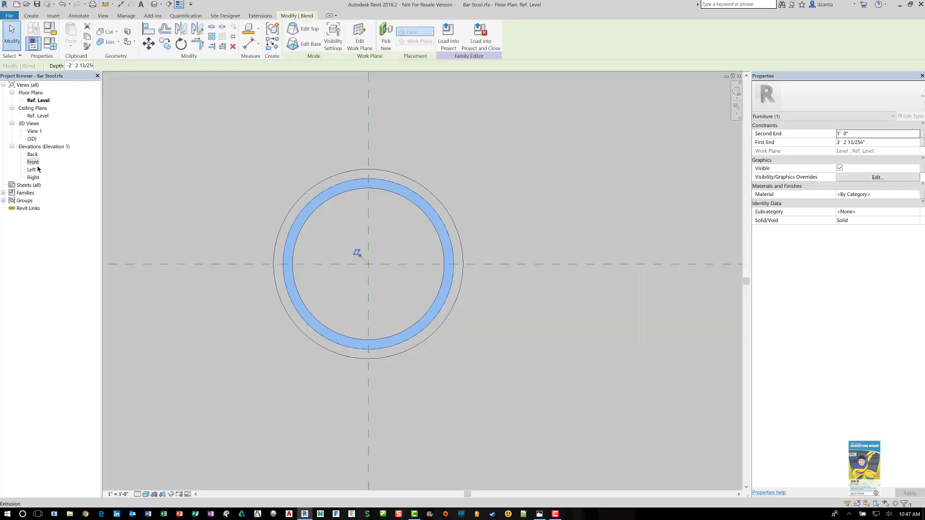
Return to the Front elevation and stretch both ends of the blend upward so the whole form sits above the post
double_click(34, 162)
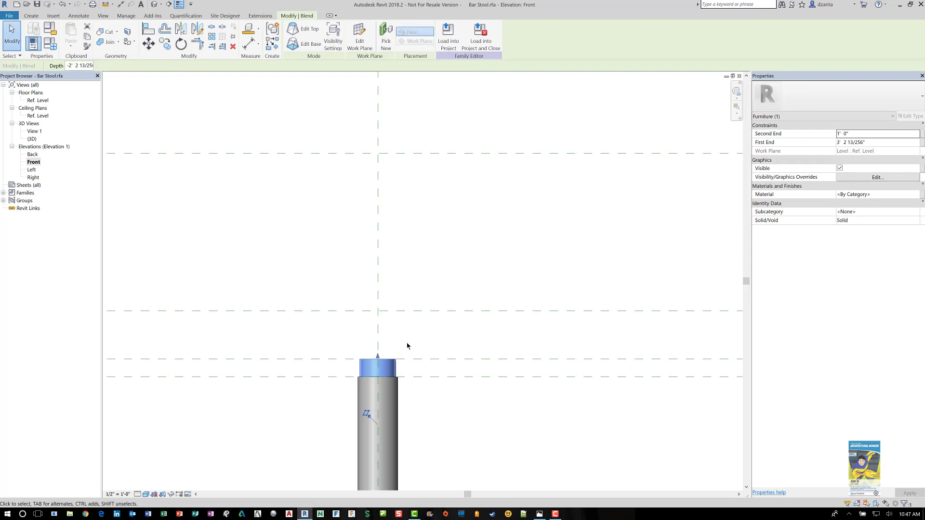
scroll(427, 315, down, 2)
middle_drag(466, 322, 510, 132)
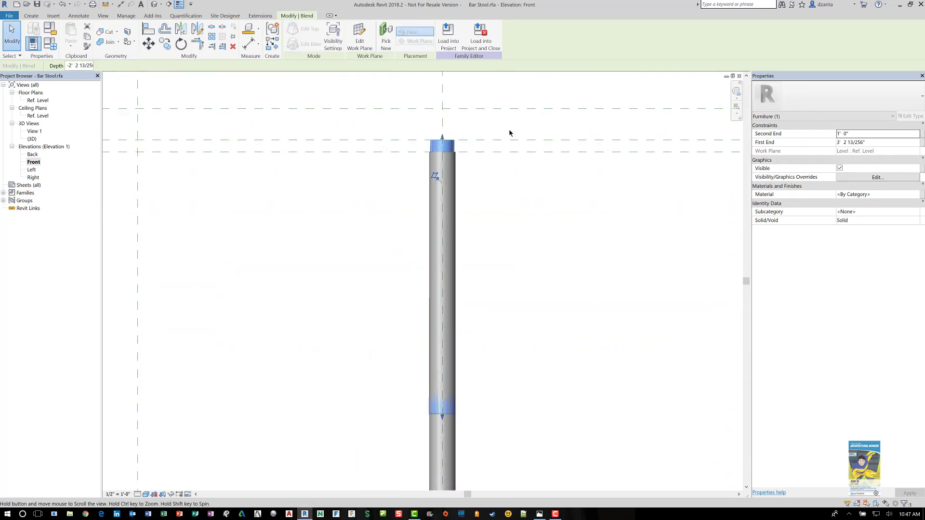
scroll(479, 175, down, 1)
middle_drag(436, 213, 391, 248)
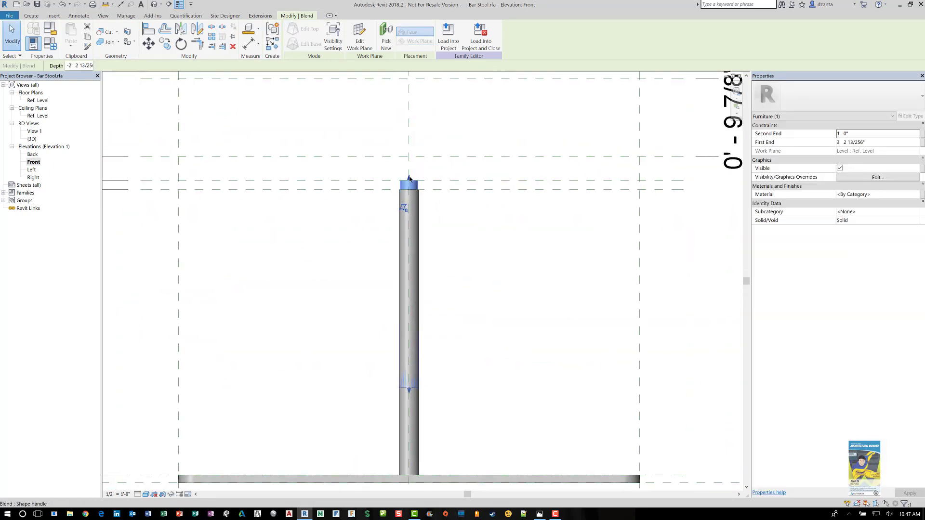
drag(410, 179, 413, 103)
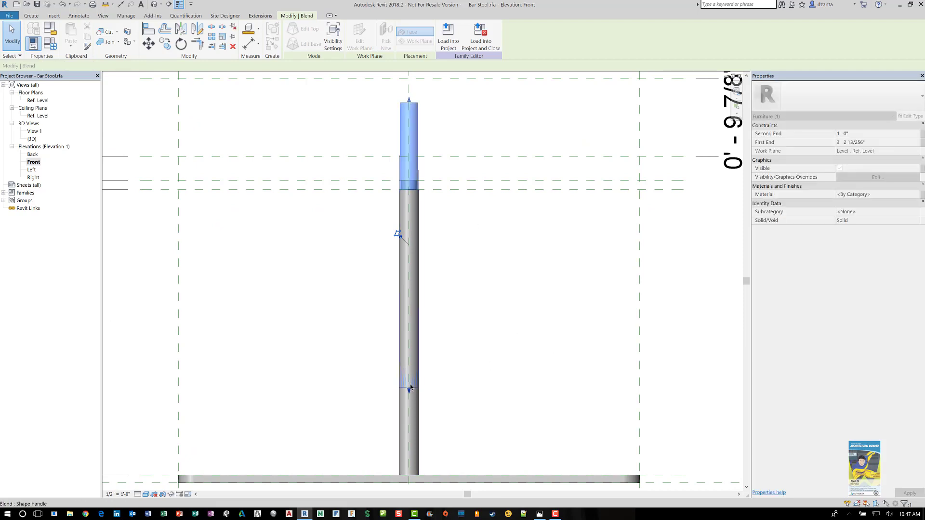
drag(410, 391, 409, 165)
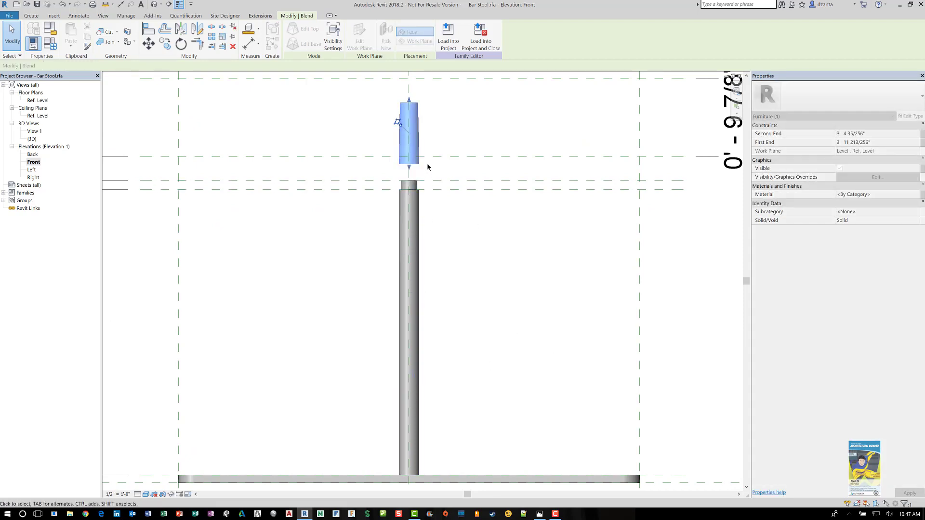
scroll(465, 171, up, 4)
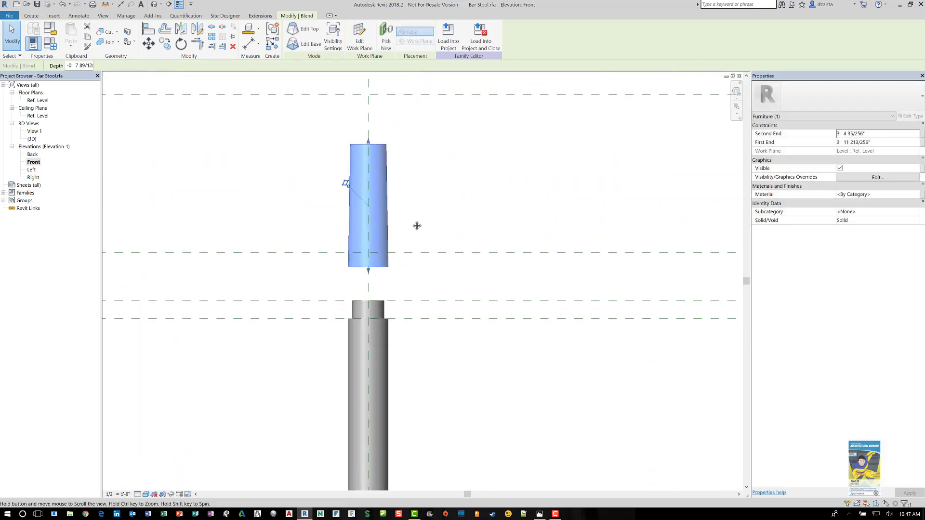
Align and lock the blend's lower end to the reference plane at the narrow post's top, and bring its upper end to the Seat RP plane
drag(350, 294, 376, 126)
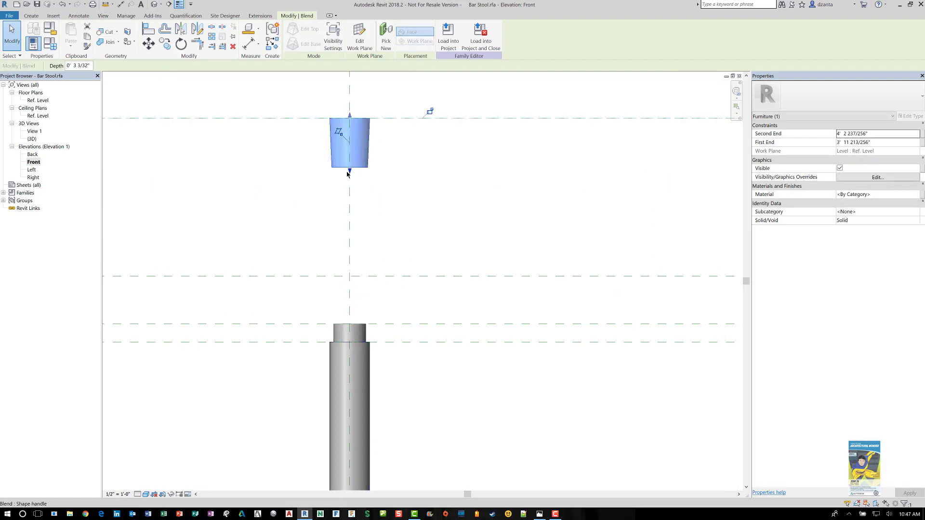
drag(350, 197, 348, 324)
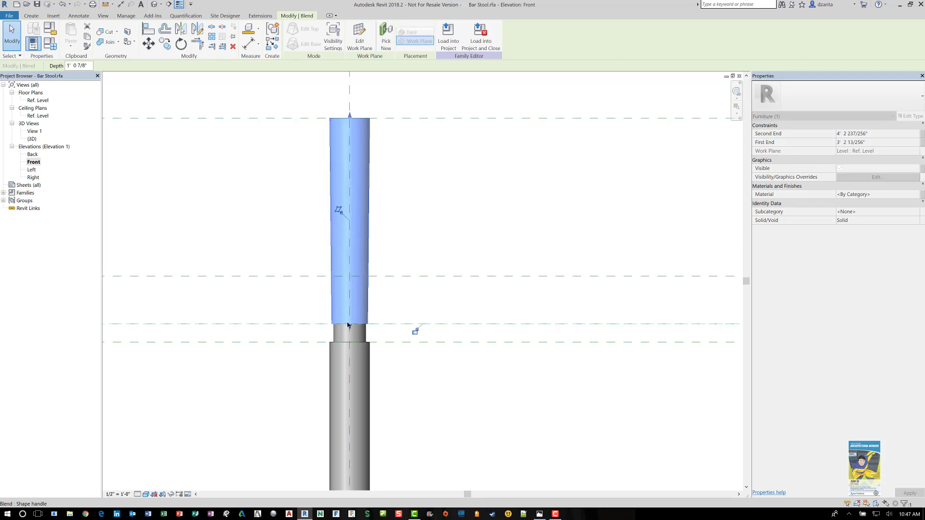
click(415, 331)
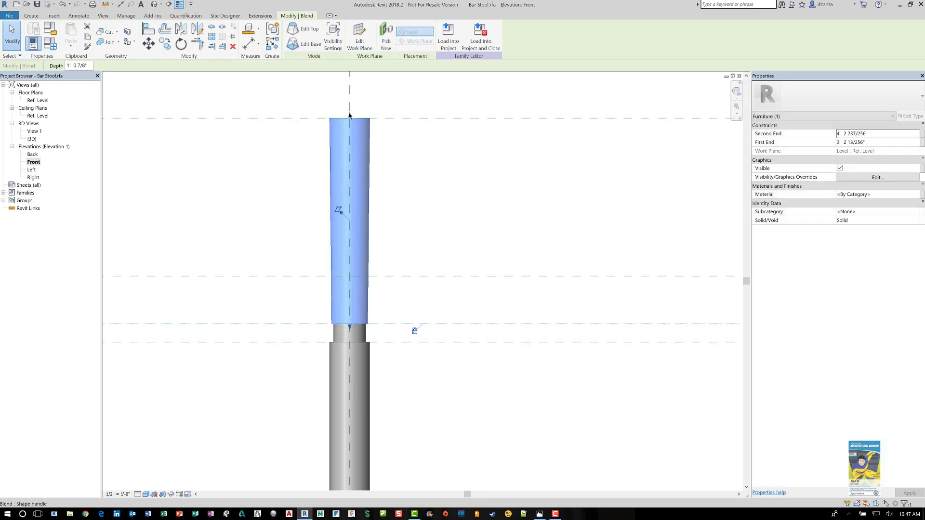
drag(349, 116, 350, 276)
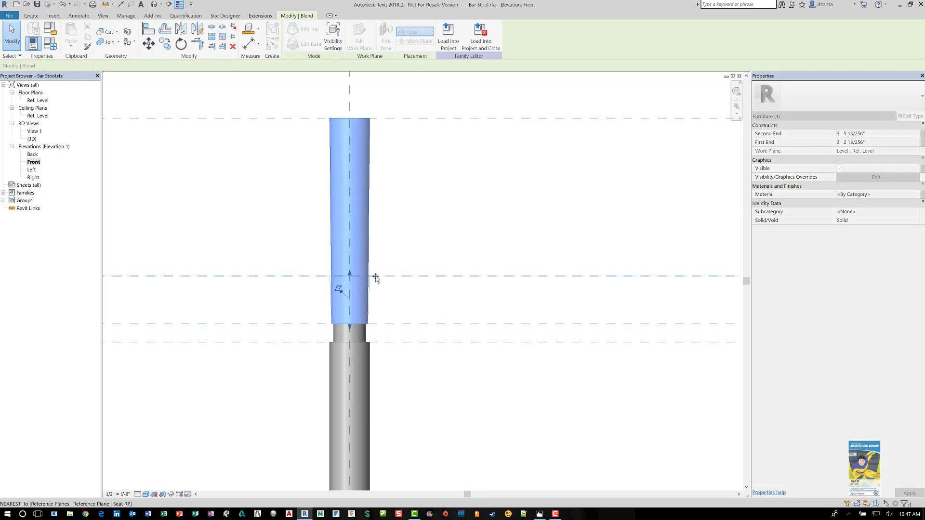
Lock the blend's upper end to the Seat RP reference plane and deselect the blend
click(430, 268)
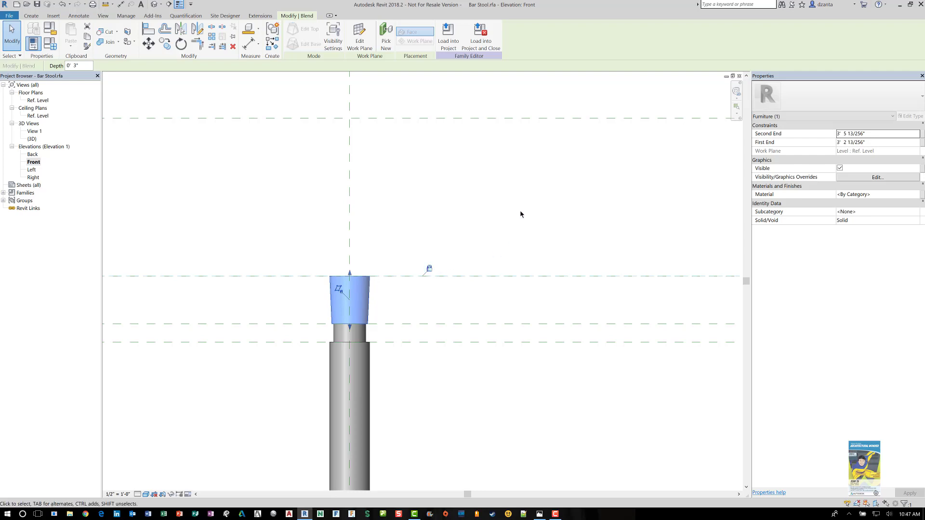
click(520, 212)
scroll(530, 200, down, 2)
scroll(530, 203, down, 4)
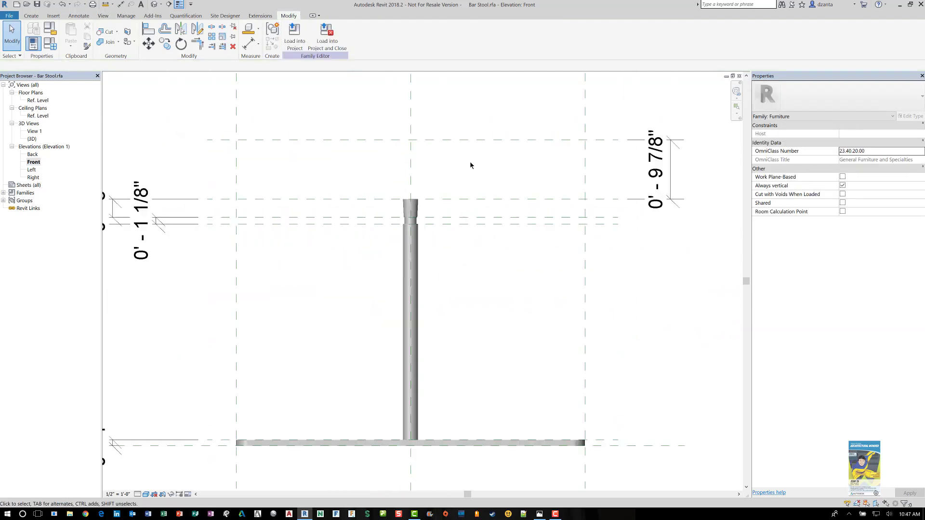
middle_drag(463, 297, 453, 326)
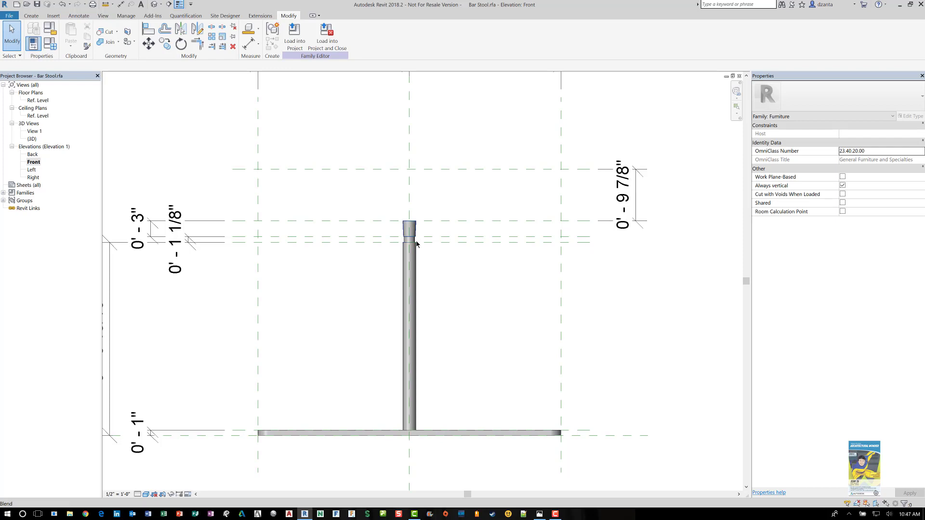
Set the Post_Support parameter to 2" in the family types and apply it to flex the post
click(50, 43)
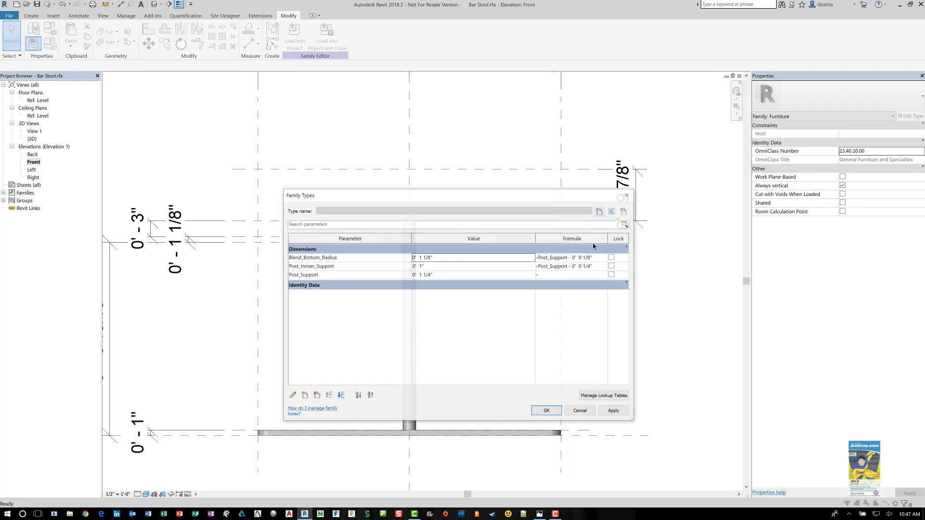
click(450, 274)
text(2)
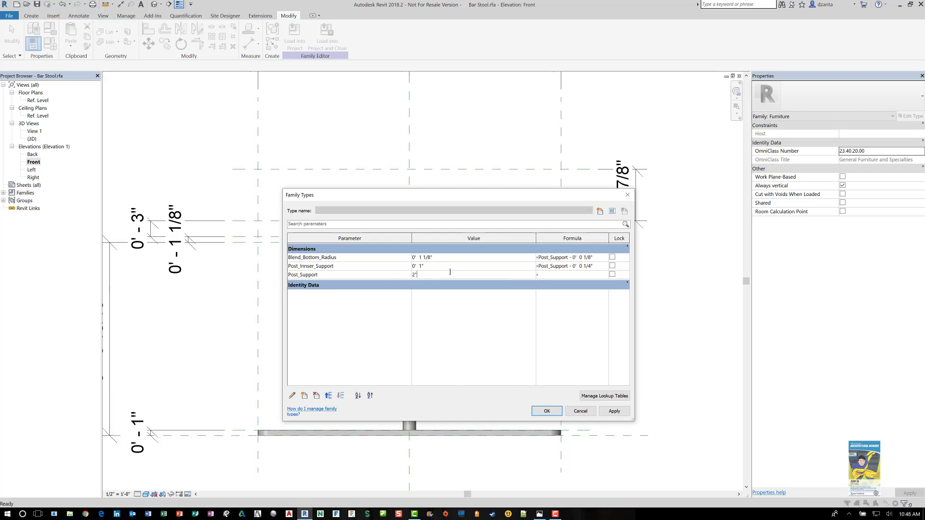
key(Tab)
click(550, 411)
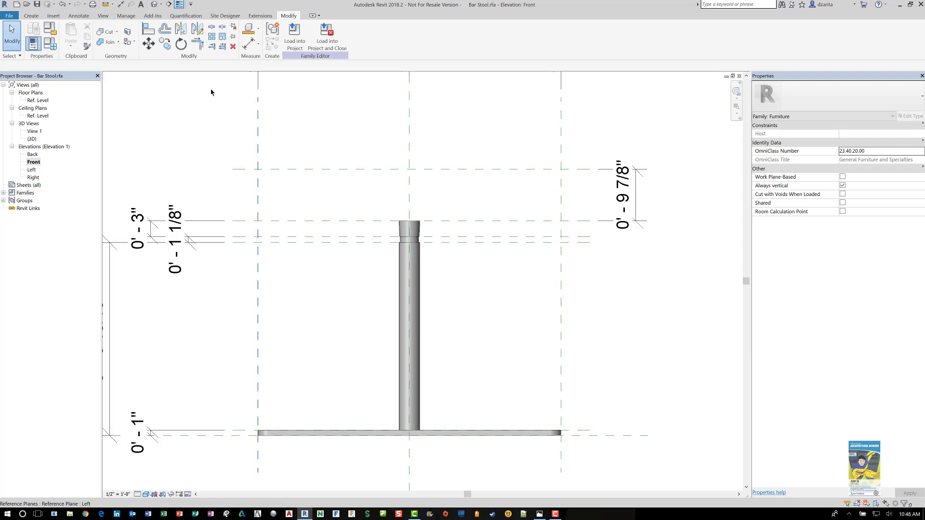
Set the Post_Support parameter to 1 1/2" in the family types and apply it
click(50, 44)
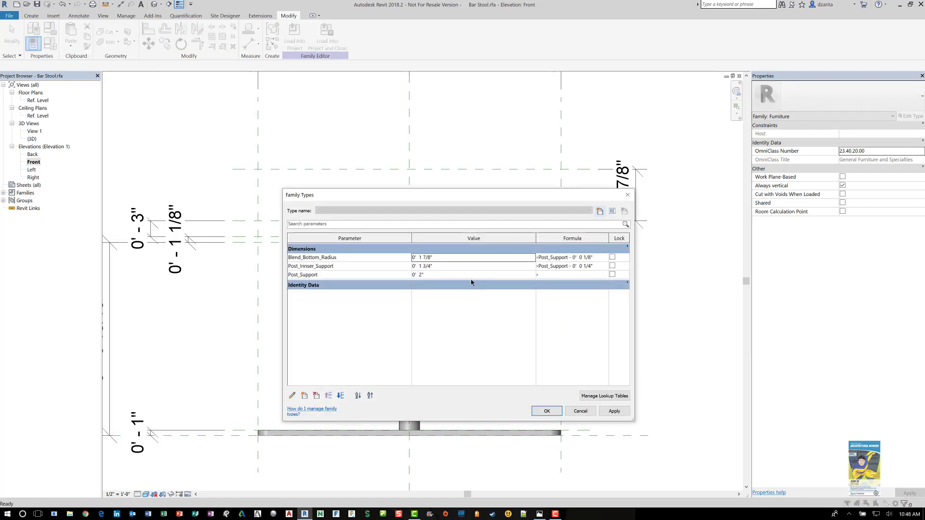
click(466, 275)
text(1 1/)
key(Tab)
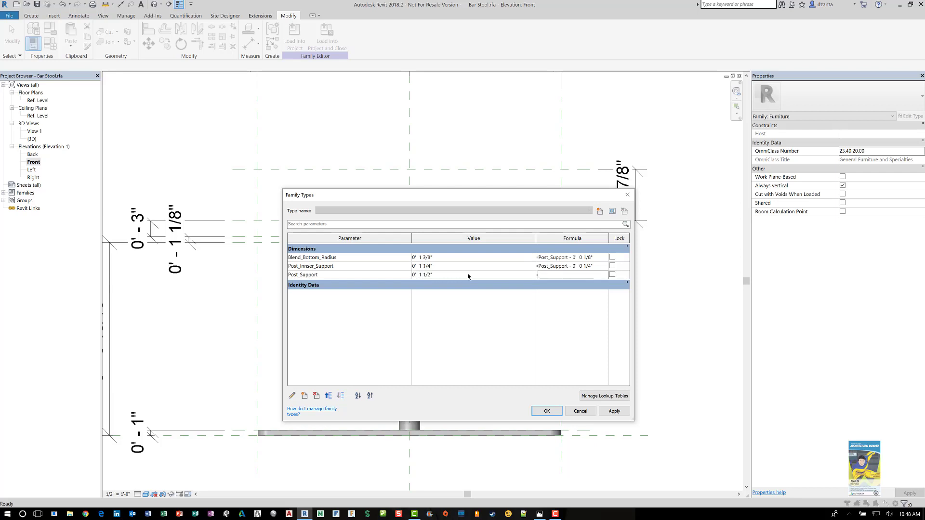
click(557, 415)
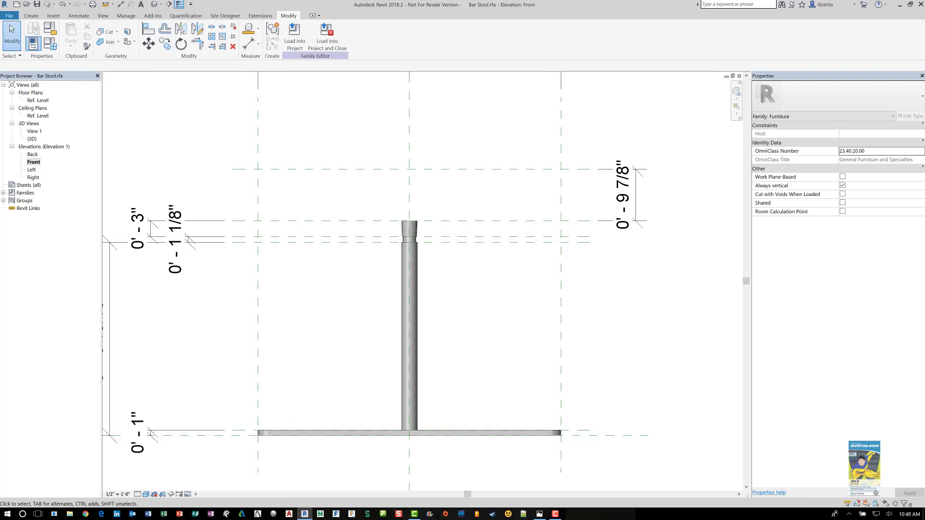
Save the bar stool family and review its parameters in the family types without changing them
drag(533, 519, 517, 2)
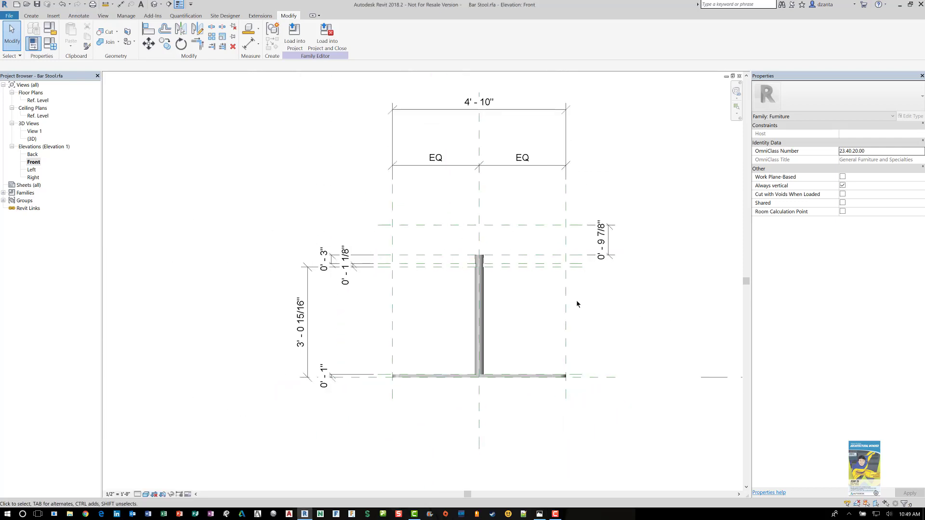
click(40, 5)
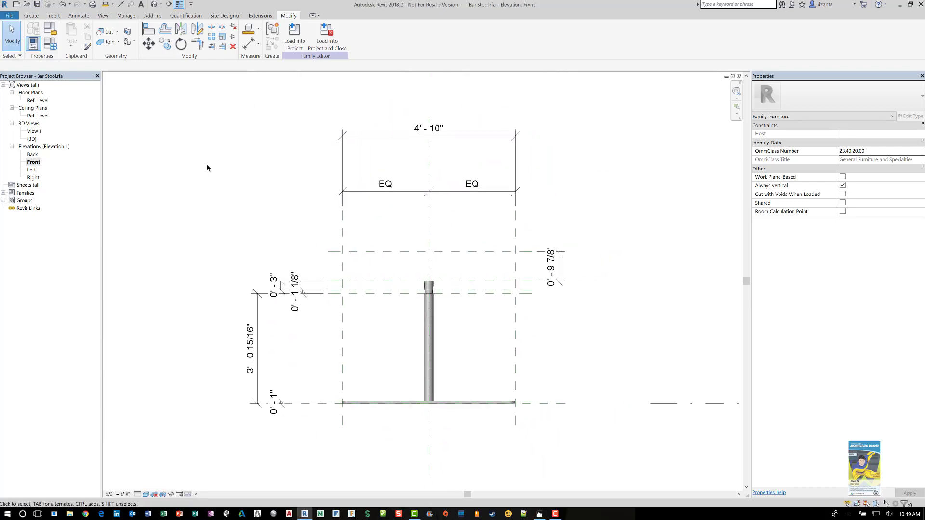
click(51, 44)
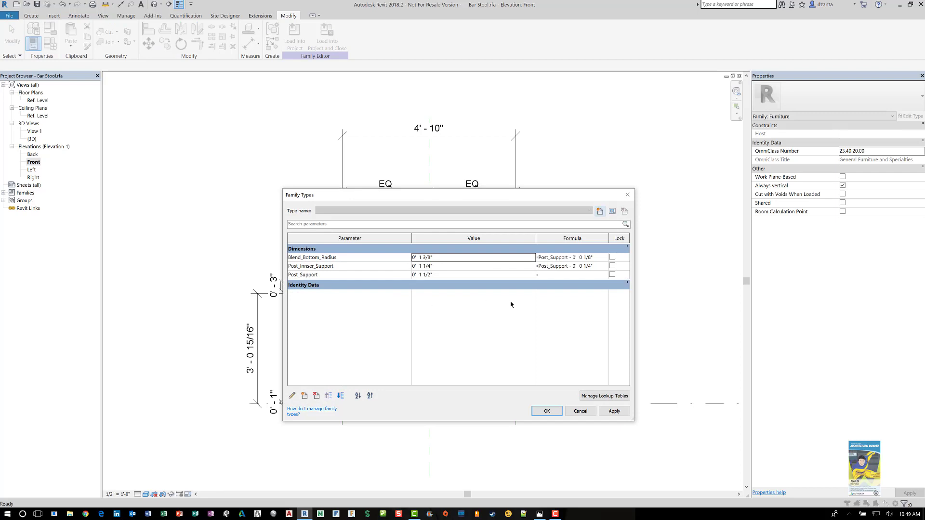
click(580, 411)
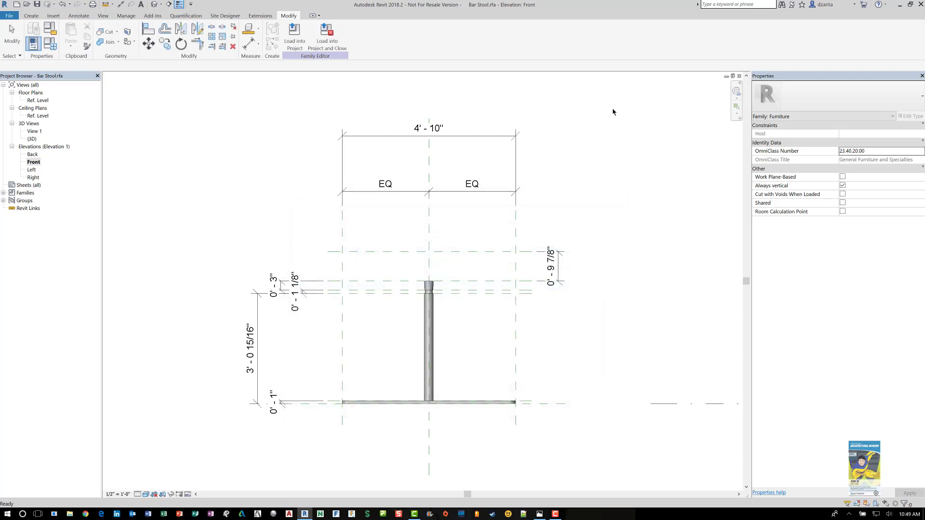
Label the overall width dimension above the stool with a new type parameter named Bar_Stool_Width
click(515, 230)
click(488, 137)
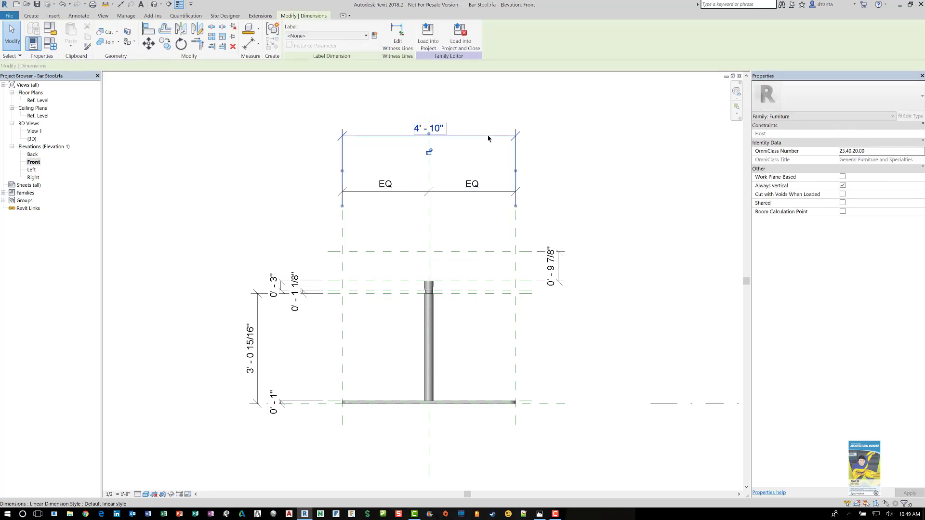
click(375, 37)
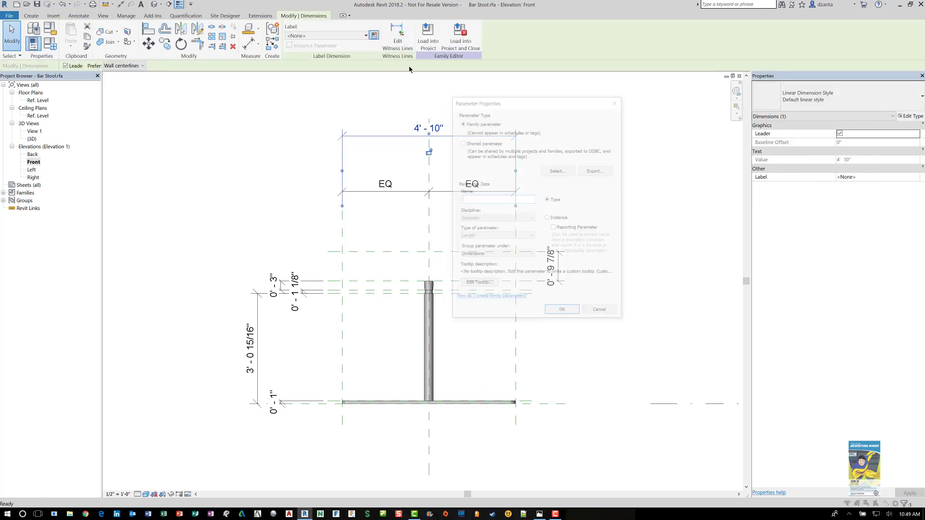
text(Bar_Stool)
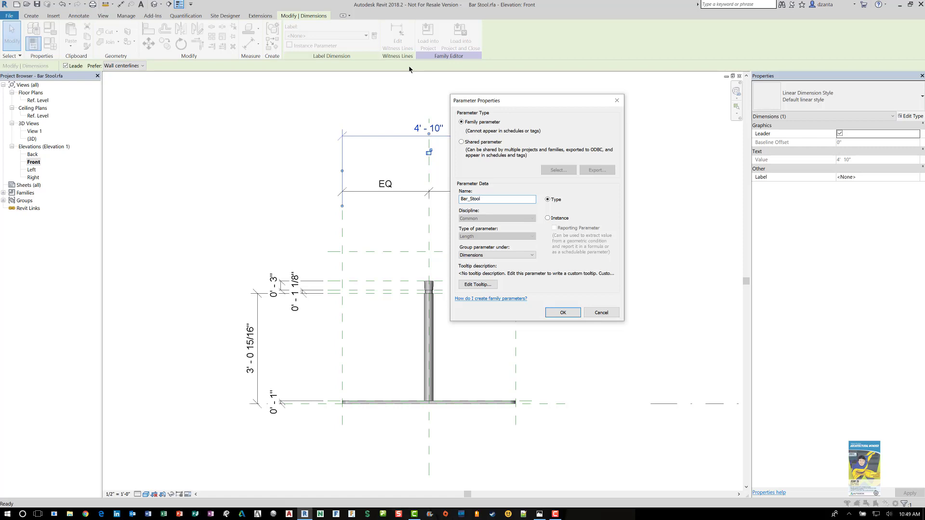
key(BackSpace)
key(BackSpace)
key(BackSpace)
text(_Stool_Widt)
key(Return)
click(197, 166)
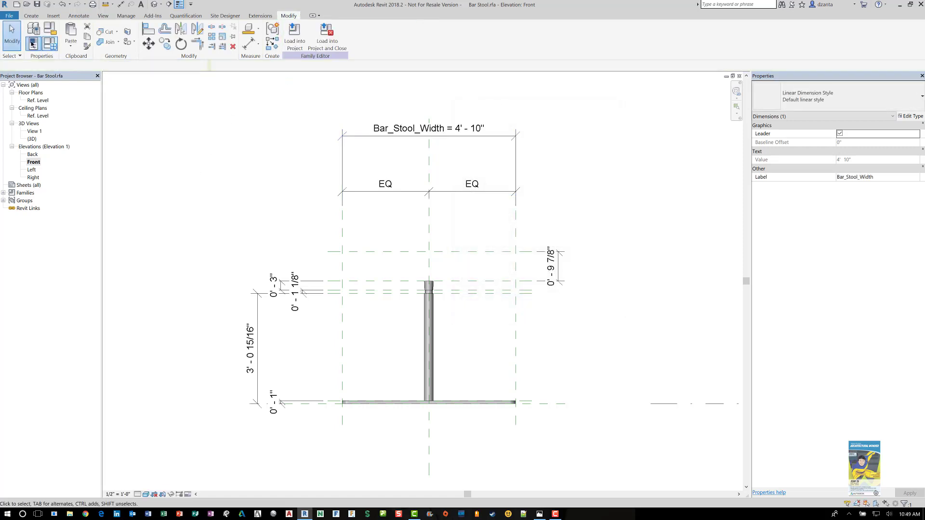
Set the Bar_Stool_Width parameter to 2' 6" in the family types and apply it
click(32, 44)
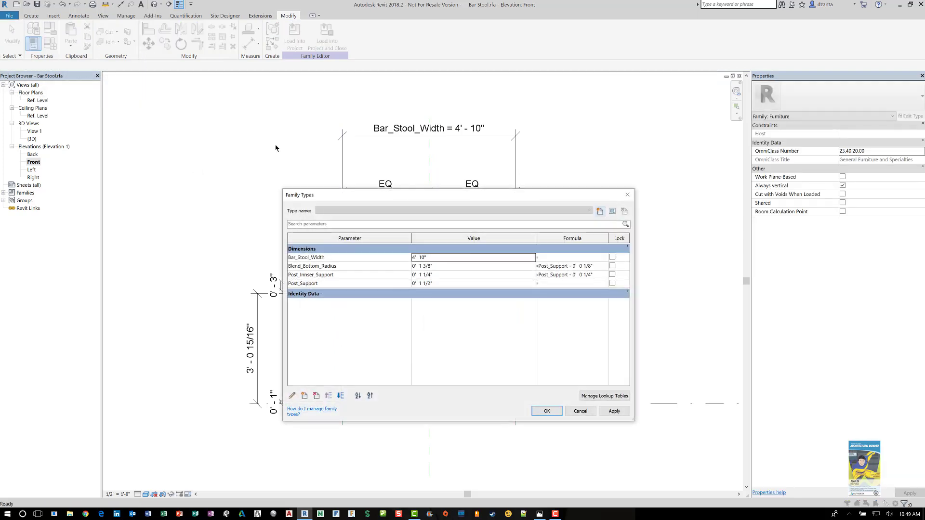
click(468, 258)
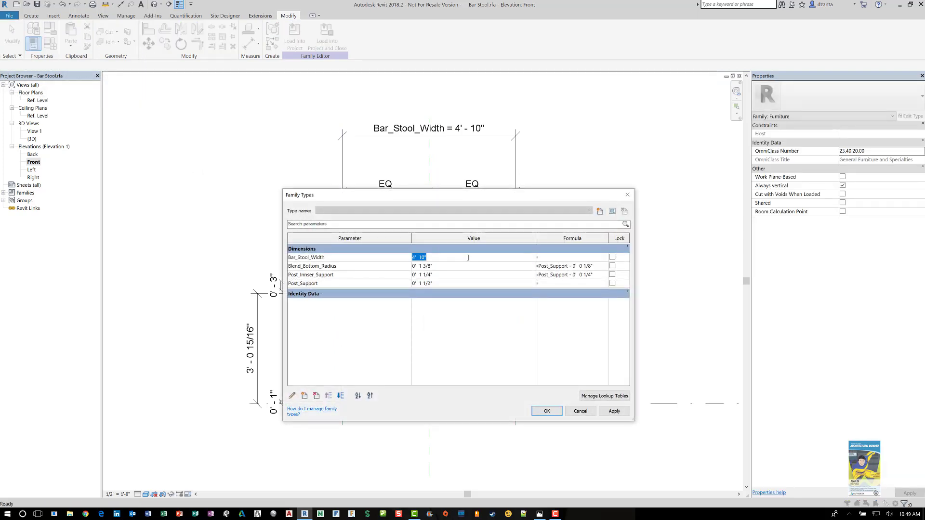
text(3)
click(495, 378)
click(549, 412)
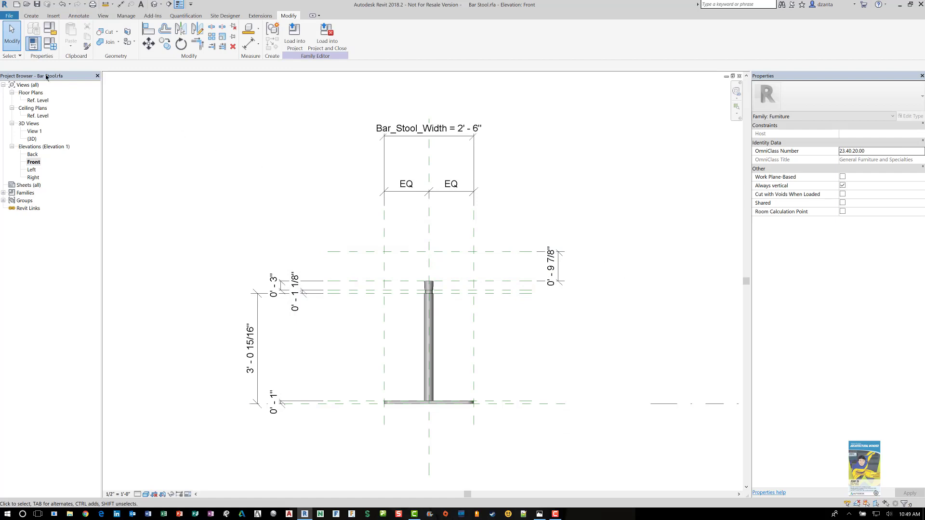
In the Ref. Level floor plan, label the overall depth dimension beside the base with a new type parameter named Bar_Stool_Depth
double_click(38, 101)
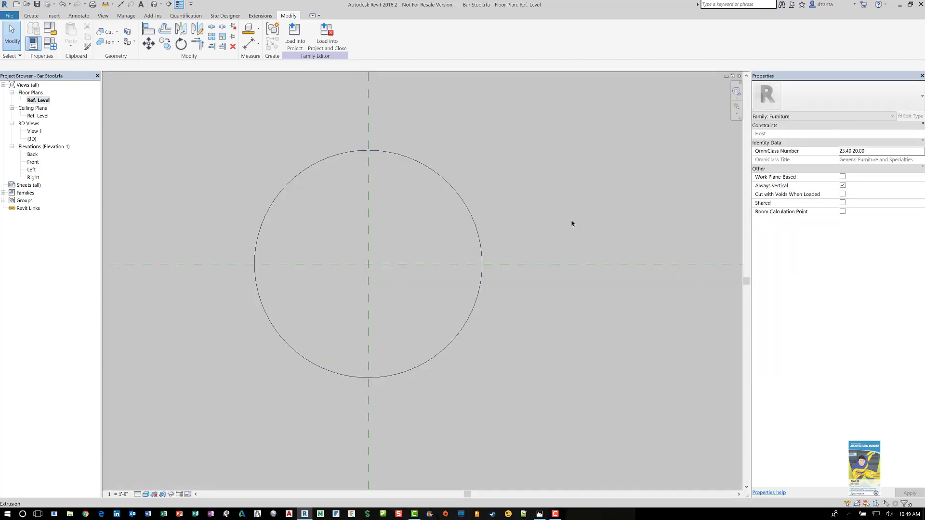
scroll(552, 244, down, 5)
scroll(528, 271, down, 5)
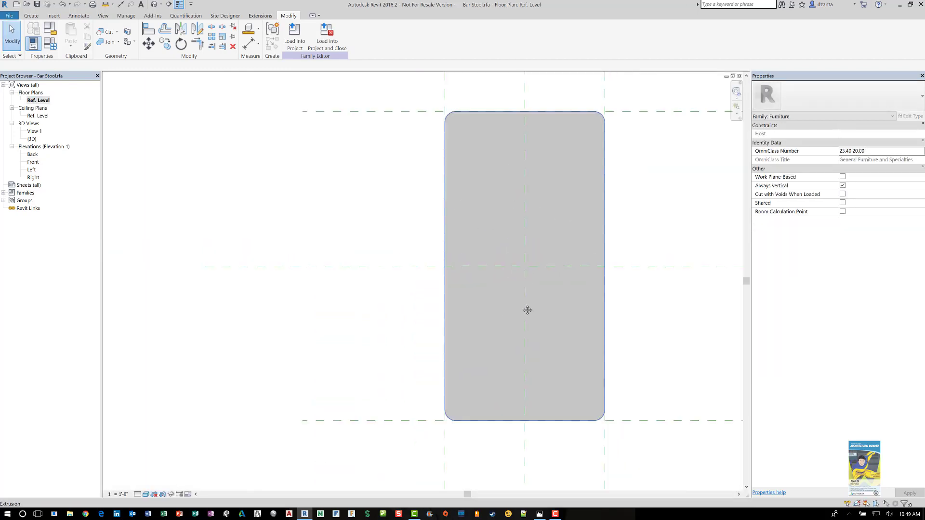
middle_drag(527, 309, 306, 324)
scroll(311, 321, down, 2)
scroll(311, 322, down, 2)
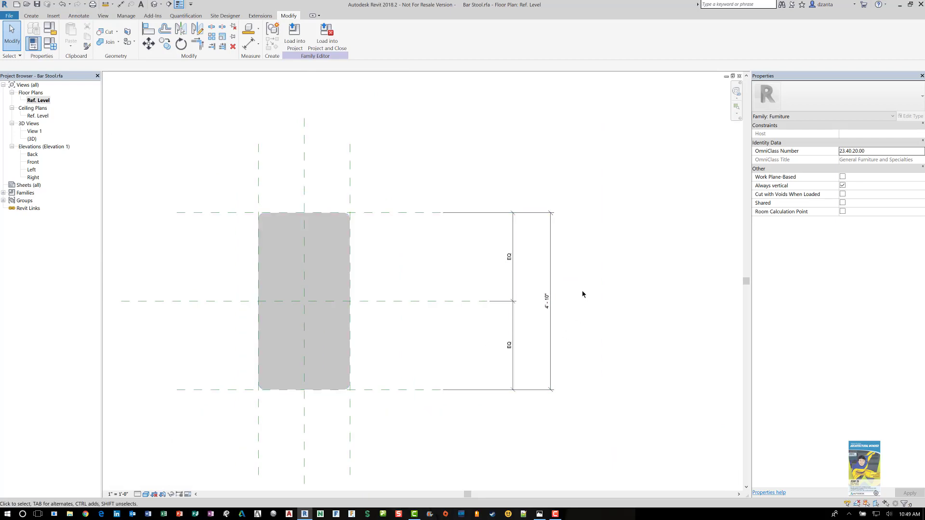
click(551, 264)
click(374, 36)
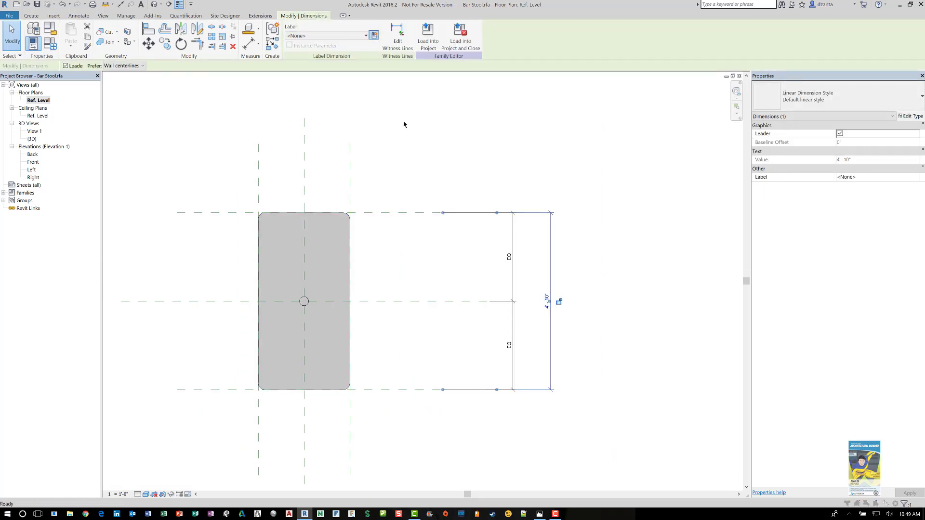
text(B)
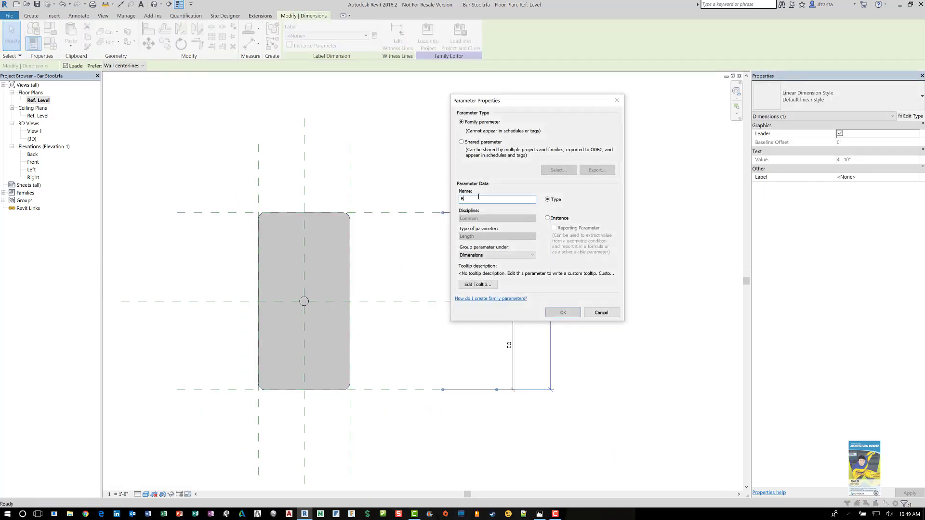
text(ar_Stool_Depth)
click(561, 312)
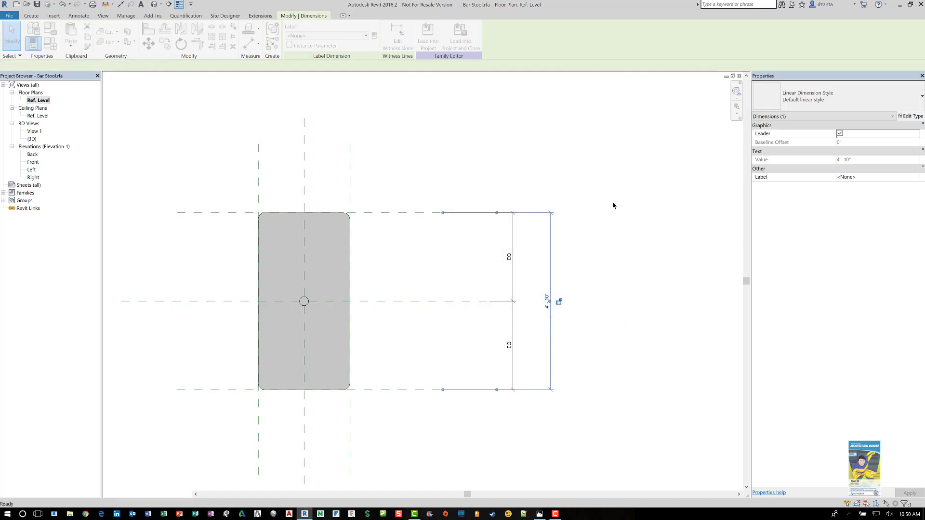
click(613, 206)
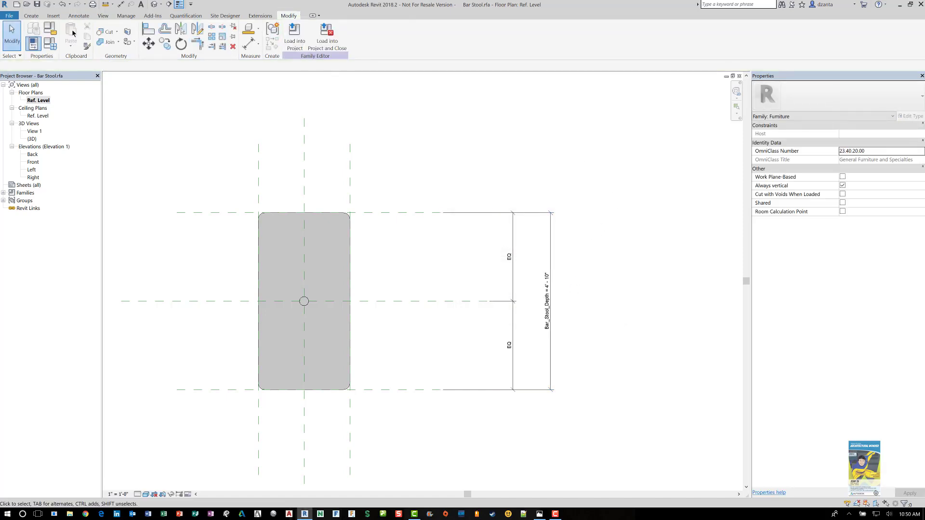
Open the Bar_Stool_Depth value for editing in the family types
click(50, 44)
click(50, 44)
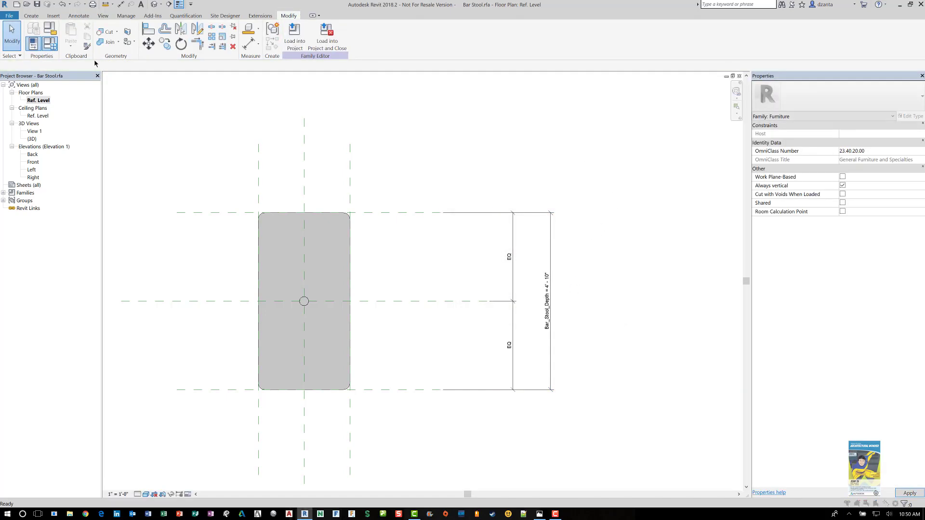
click(449, 257)
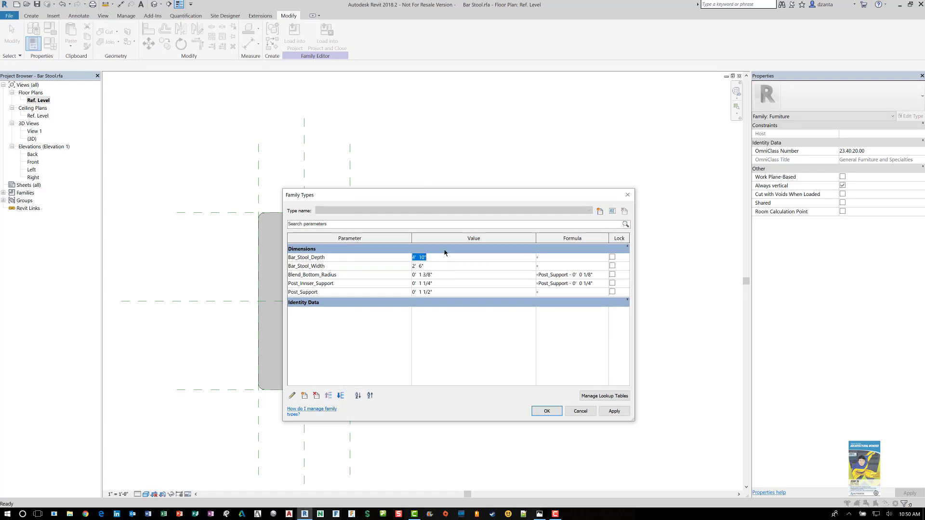
Set the Bar_Stool_Depth family parameter to 30 (2' 6") and apply it to the stool
text(30)
key(Tab)
mouse_move(317, 268)
mouse_down()
mouse_move(296, 281)
mouse_move(311, 265)
mouse_up()
drag(535, 235, 455, 235)
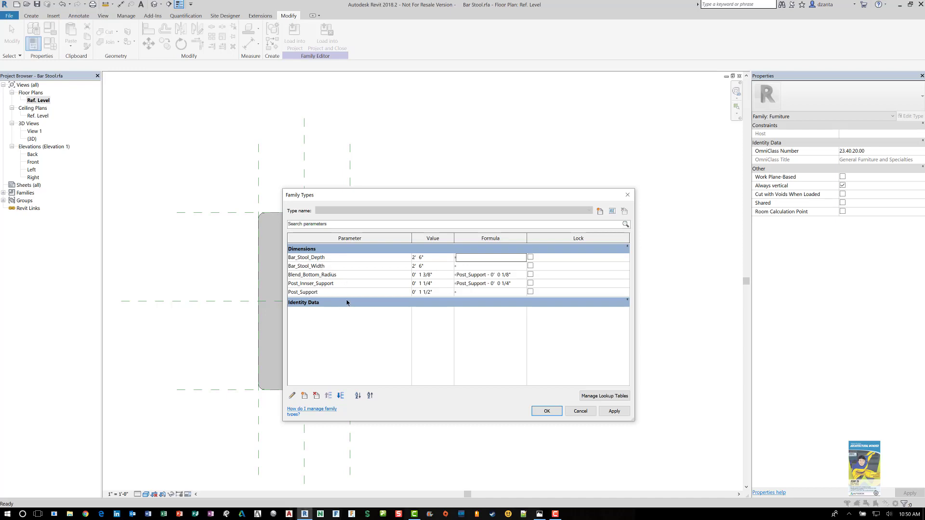
click(546, 411)
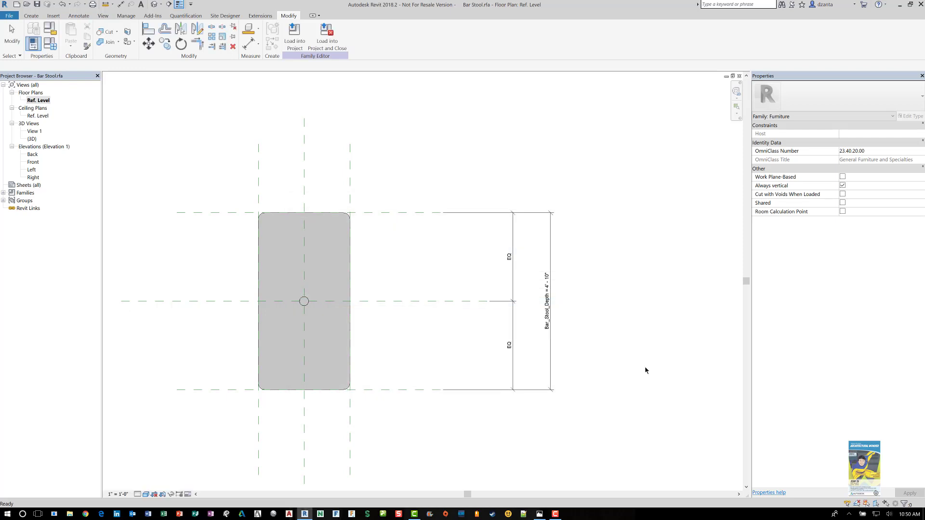
scroll(410, 259, down, 1)
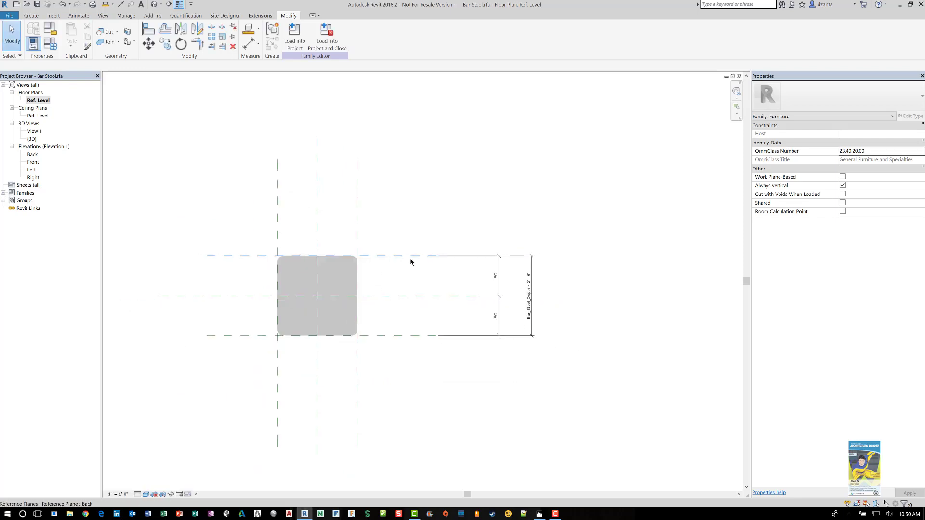
middle_drag(410, 259, 507, 248)
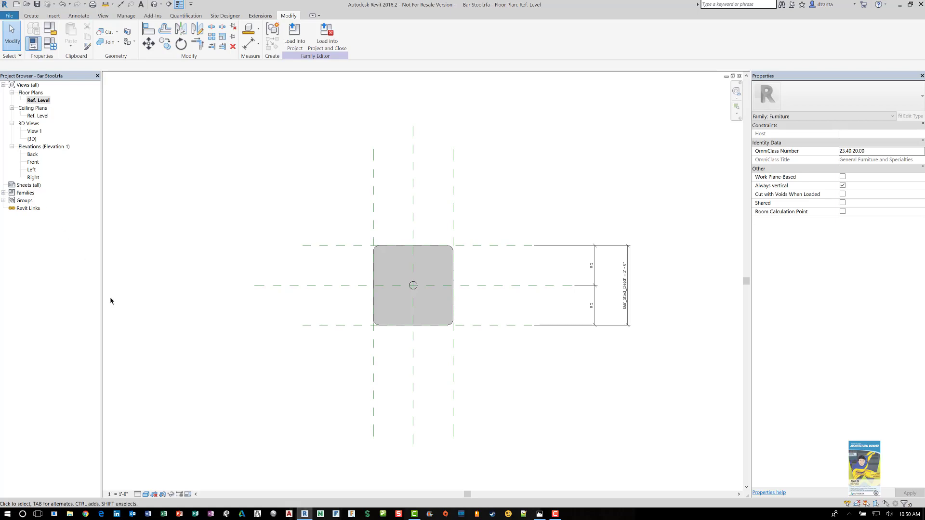
In the Right elevation, create a reference plane offset 1" above the plane at the very top of the post
double_click(33, 177)
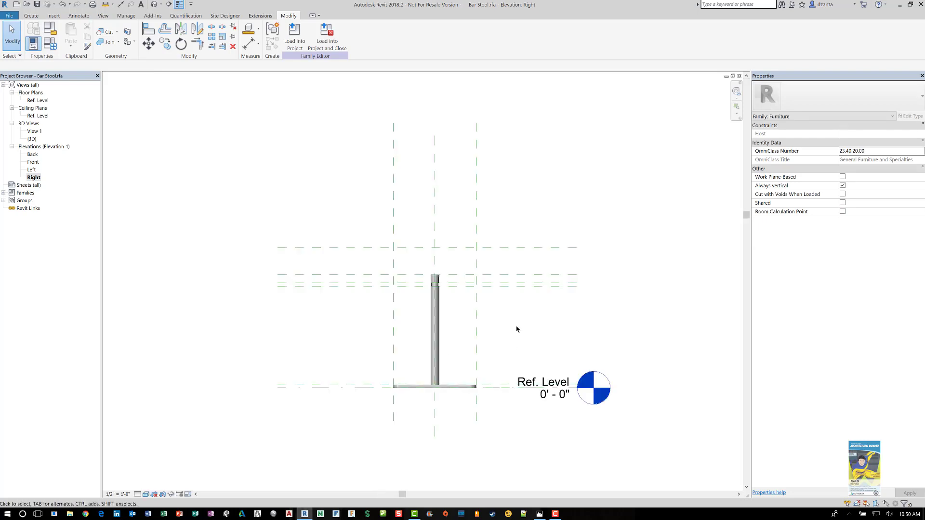
scroll(516, 327, up, 2)
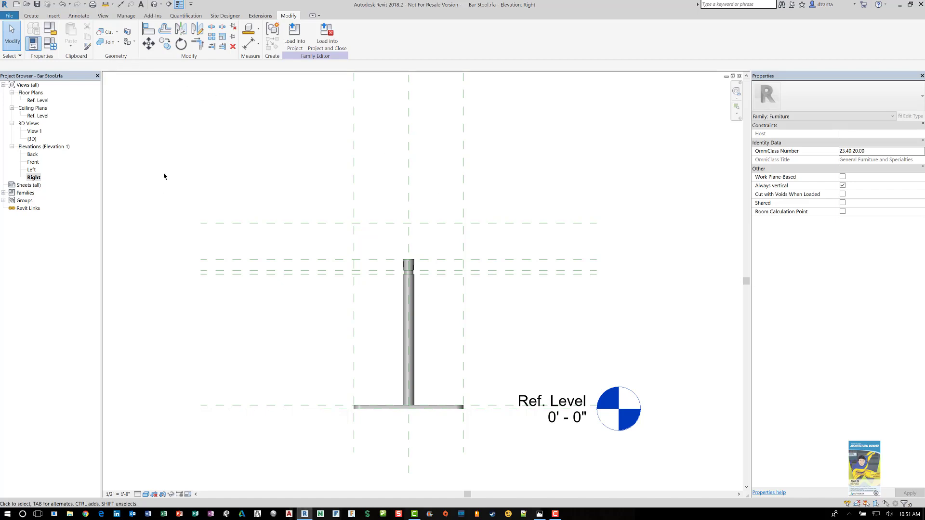
key(r)
key(p)
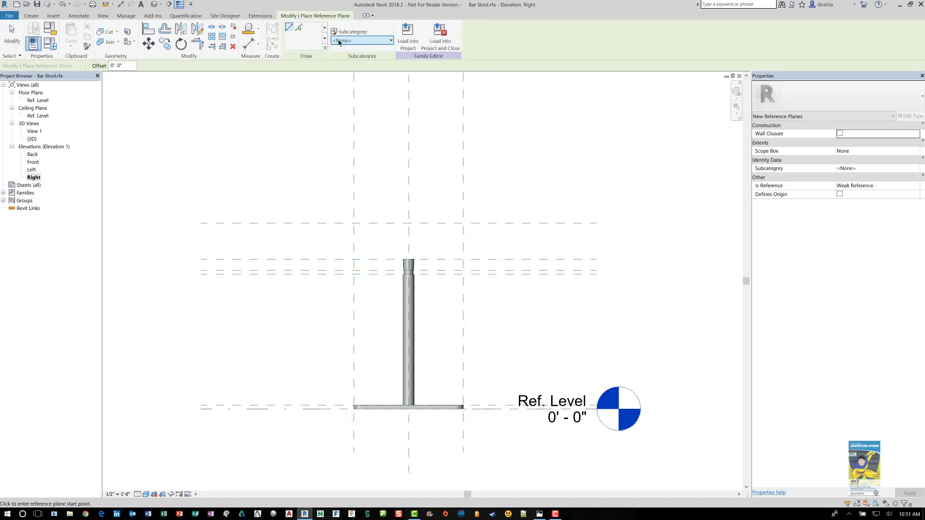
click(299, 27)
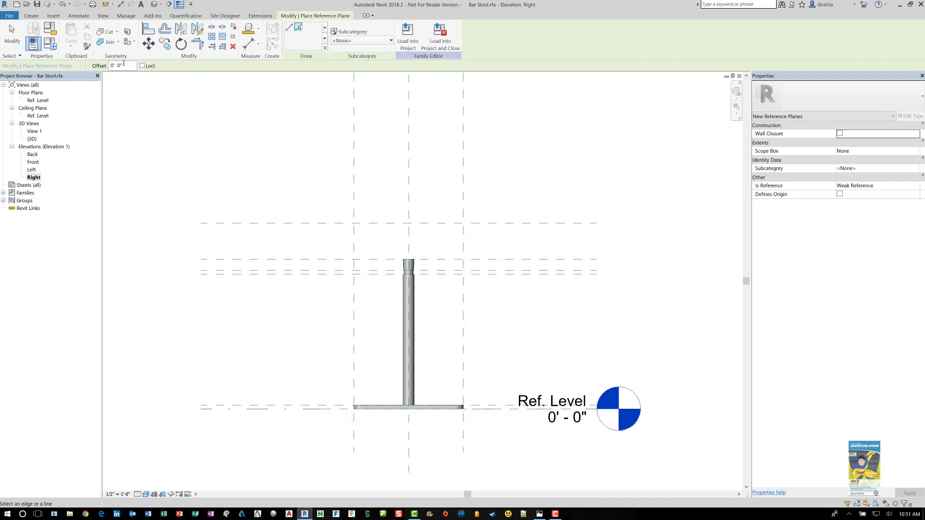
drag(127, 65, 93, 76)
text(1)
key(Return)
scroll(437, 244, up, 1)
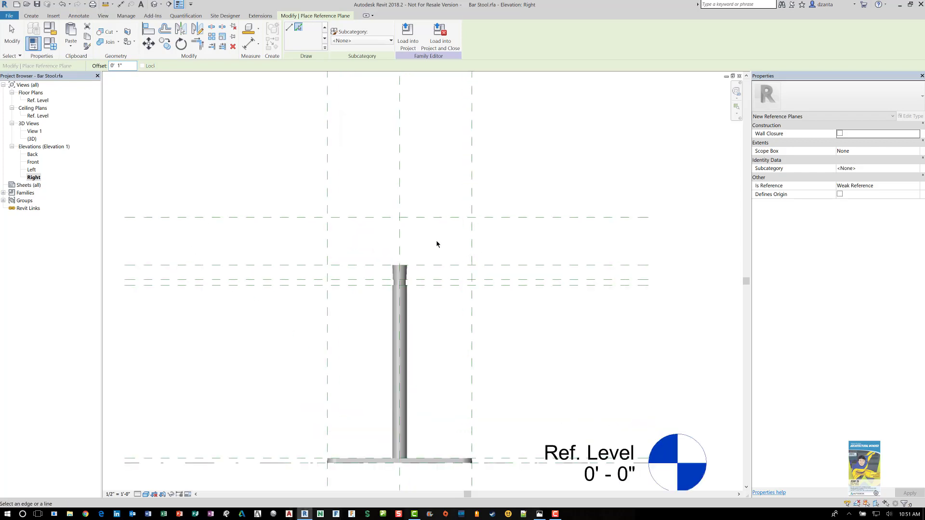
click(430, 268)
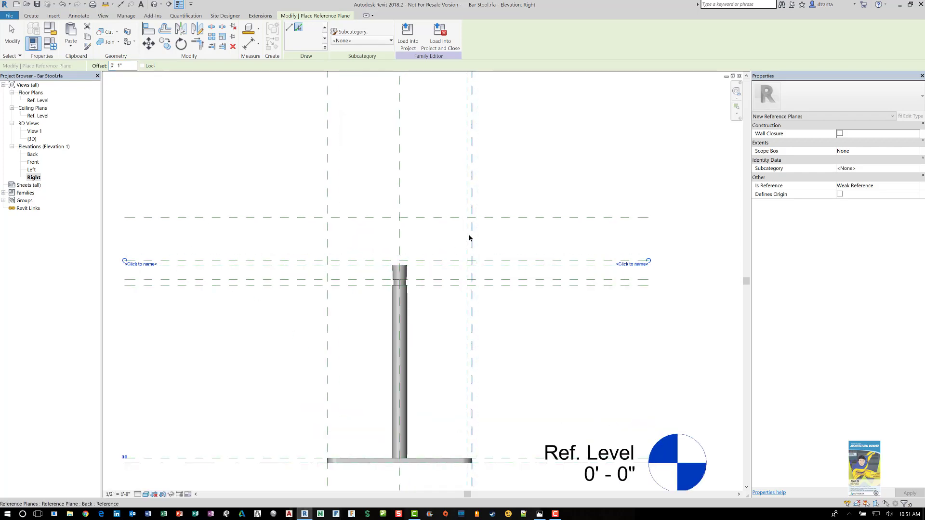
Add vertical reference planes offset 1", one inside the Back plane and one outside the front plane of the base
click(471, 240)
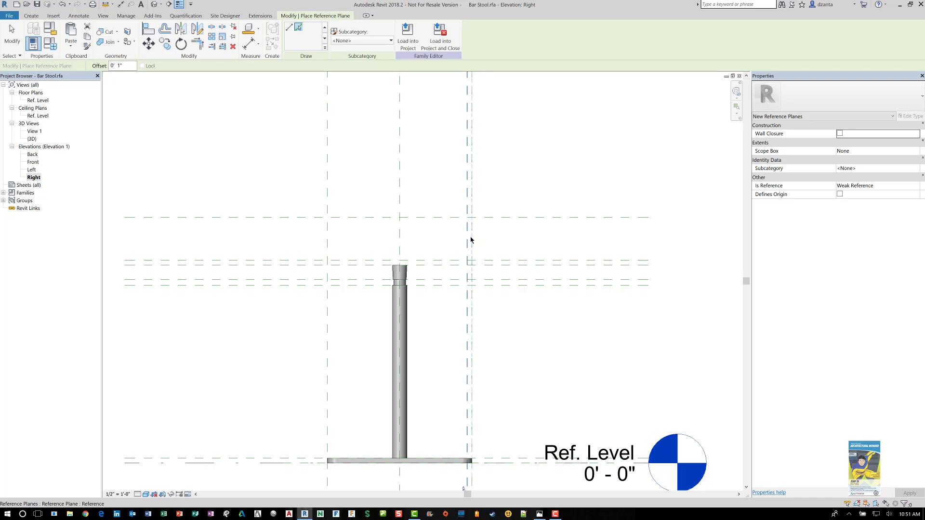
click(323, 324)
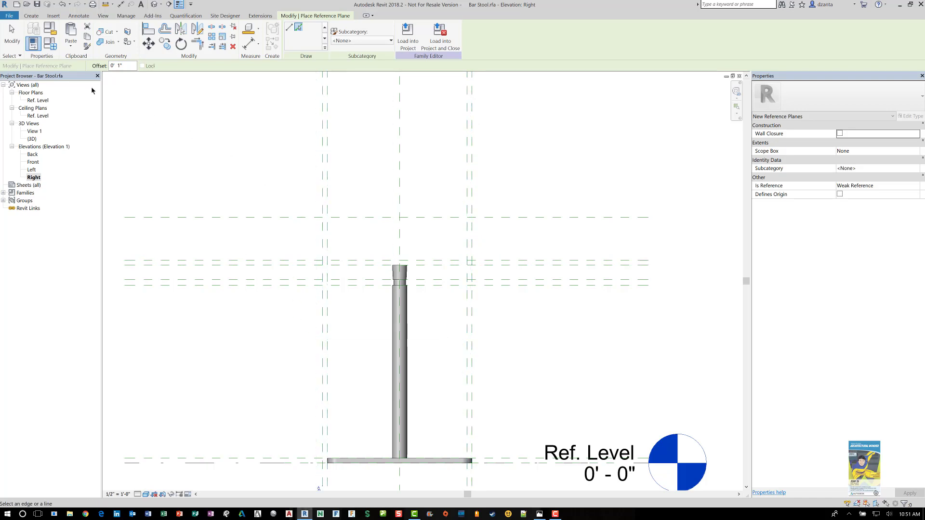
click(15, 36)
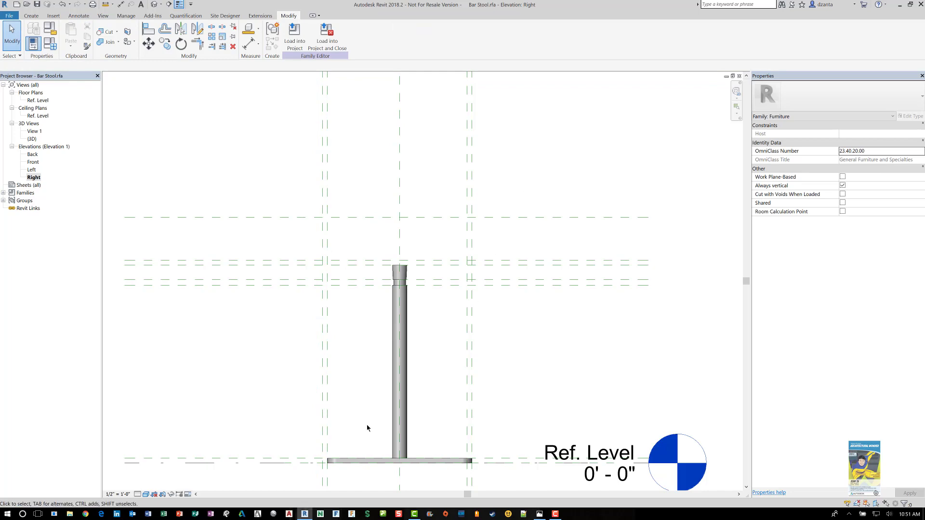
Consult Bar Stool.jpg in Photos, return to Revit and draw a horizontal reference plane about 1' 8 1/2" below the main post's top plane
key(alt+Tab)
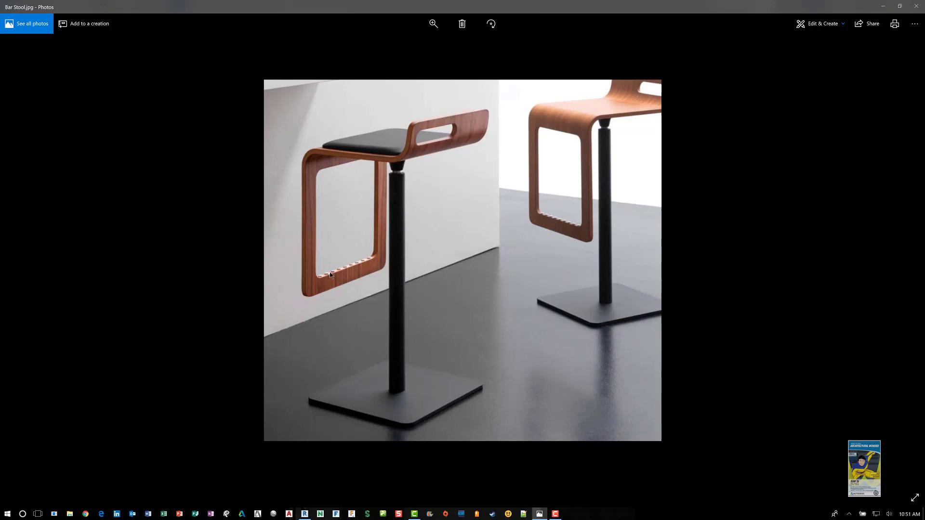
drag(731, 5, 0, 98)
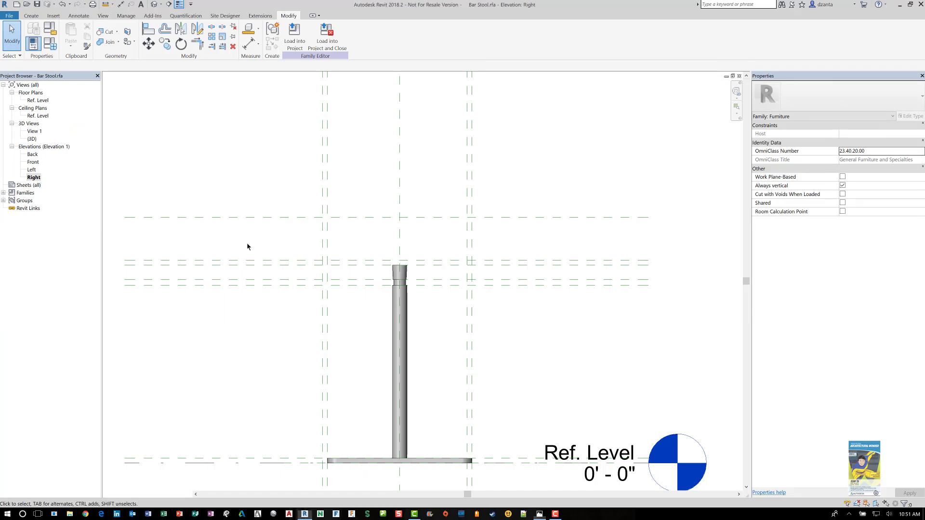
key(r)
key(p)
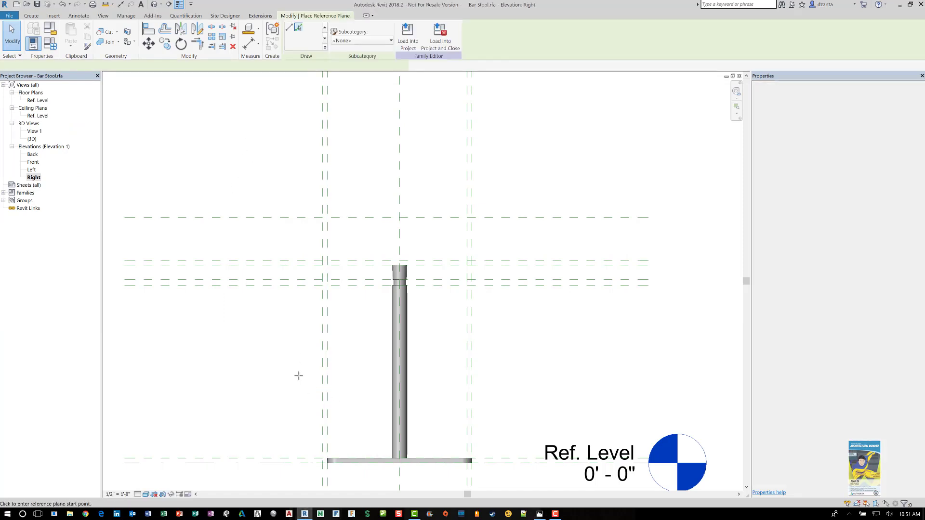
click(518, 384)
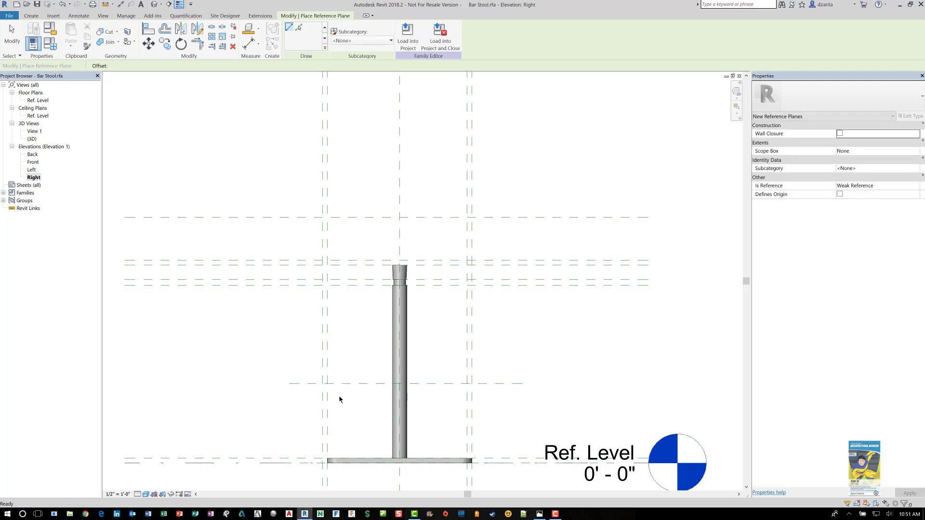
key(Escape)
Set the new horizontal reference plane's distance below the main post's top plane to 2'
click(333, 384)
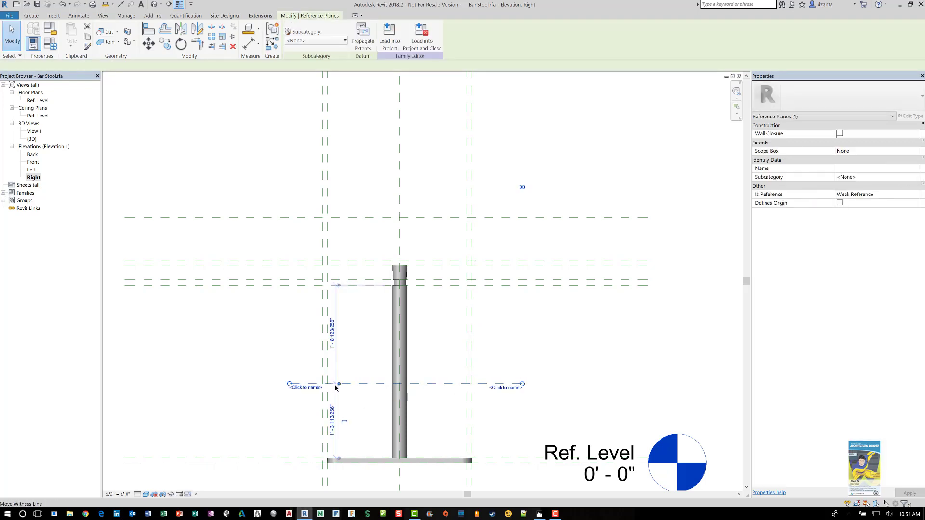
click(332, 333)
text(2)
key(Return)
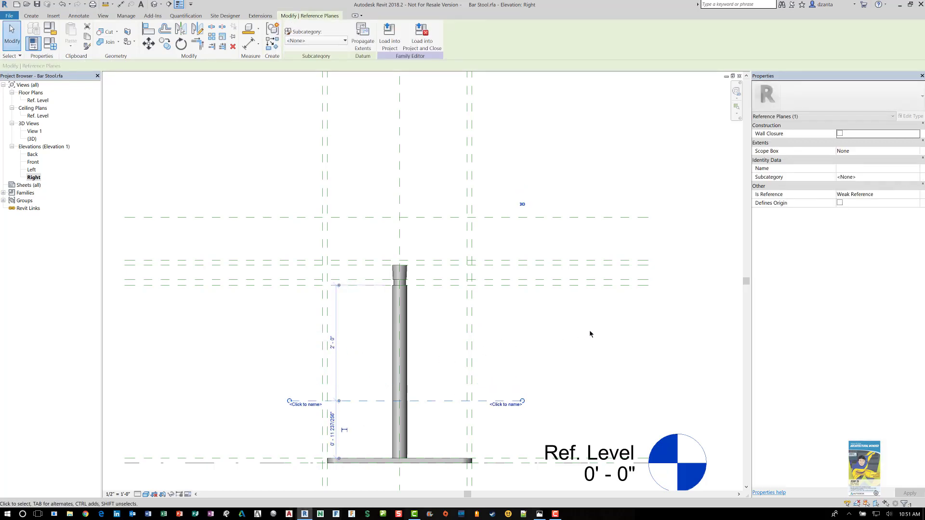
click(589, 330)
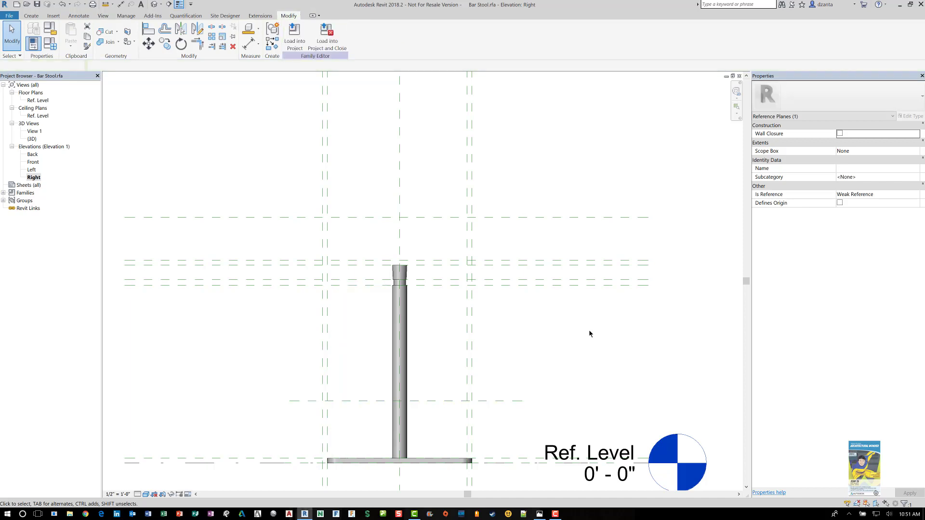
Set the lower horizontal reference plane's distance below the main post's top plane to 1' 6"
click(520, 400)
click(332, 338)
text(1')
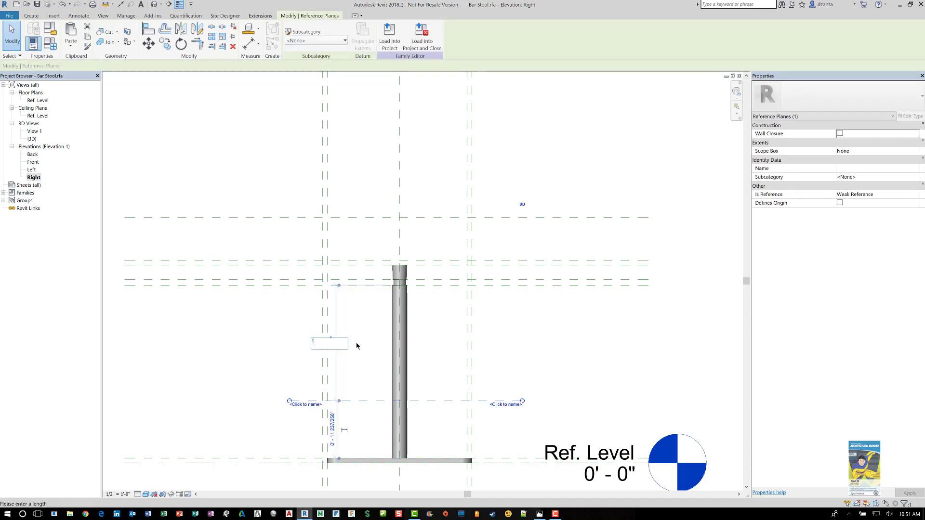
text(6)
key(Return)
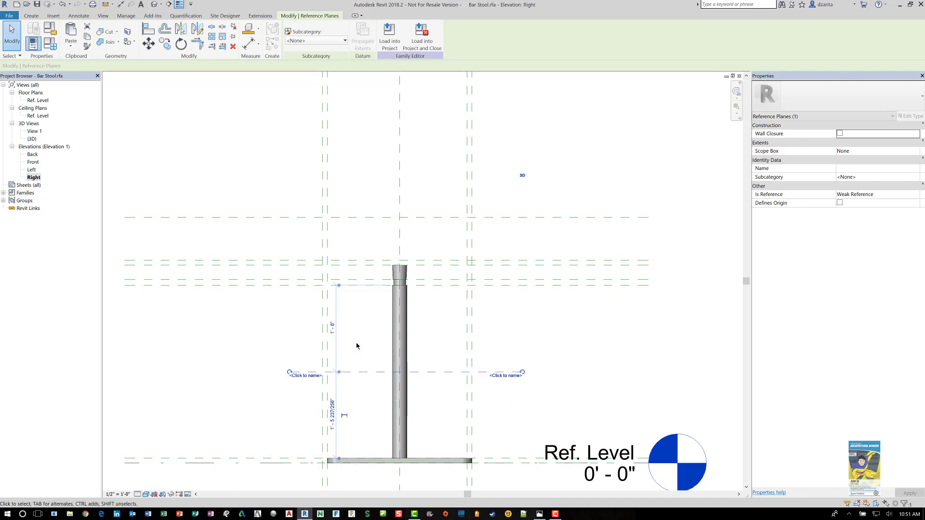
click(531, 332)
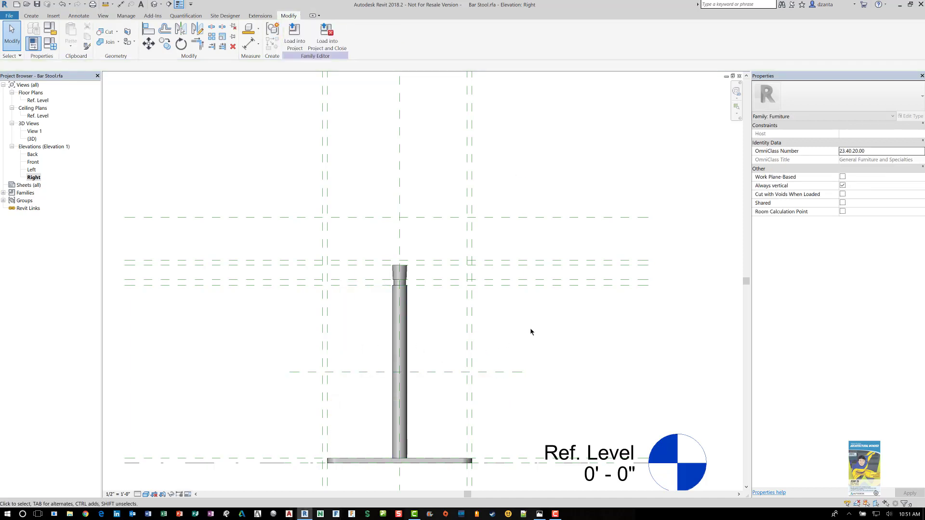
Start a solid extrusion and pick locked sketch lines from the two front vertical planes and the lower horizontal plane
scroll(374, 336, up, 1)
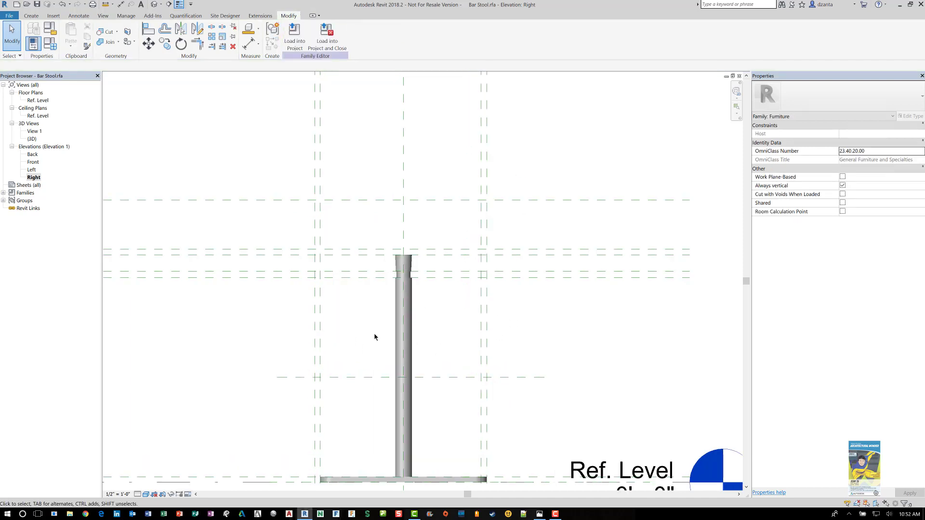
scroll(375, 336, up, 1)
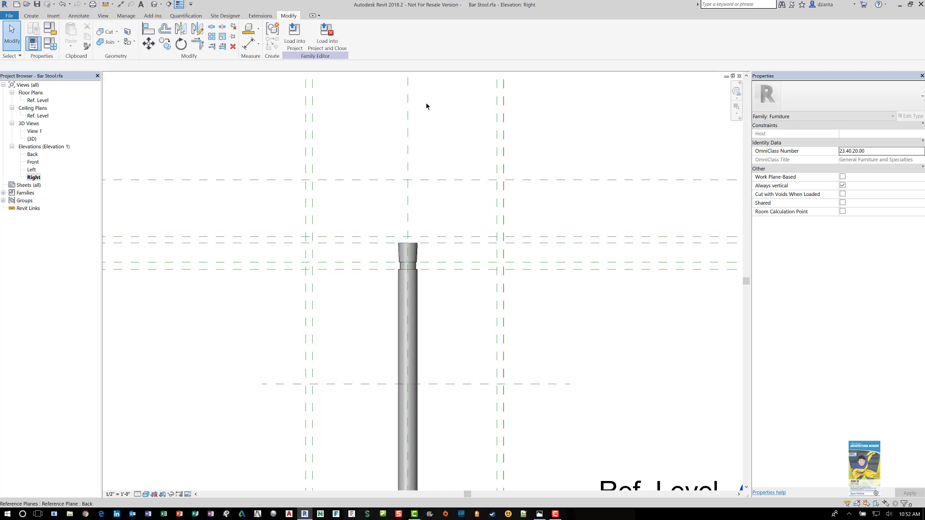
click(31, 16)
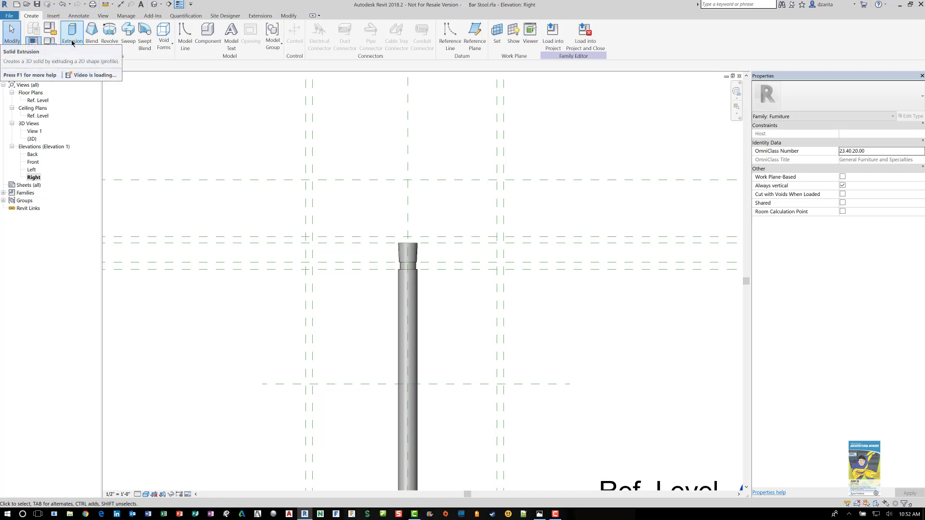
click(72, 34)
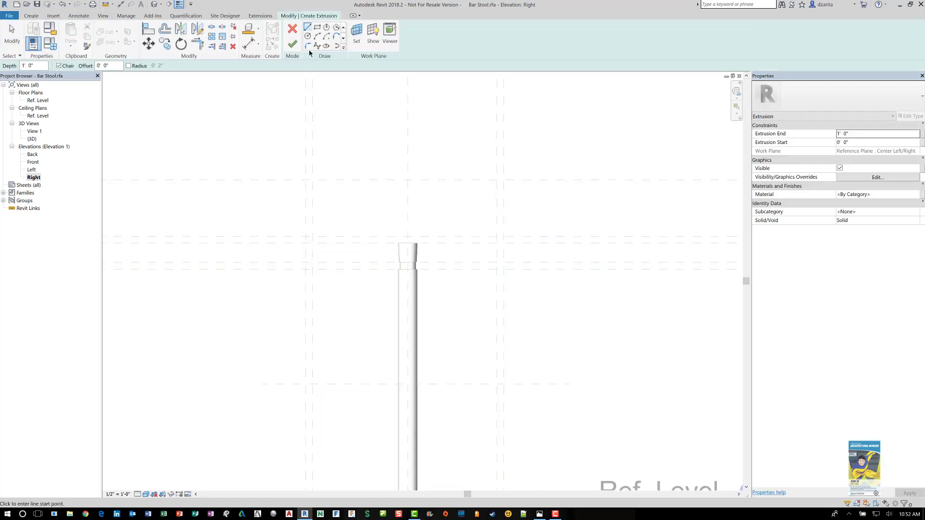
click(344, 48)
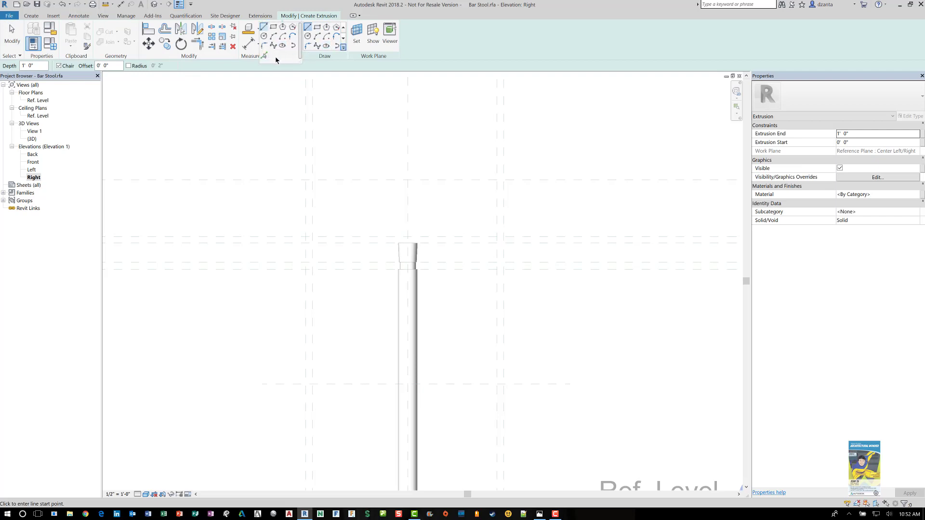
click(265, 55)
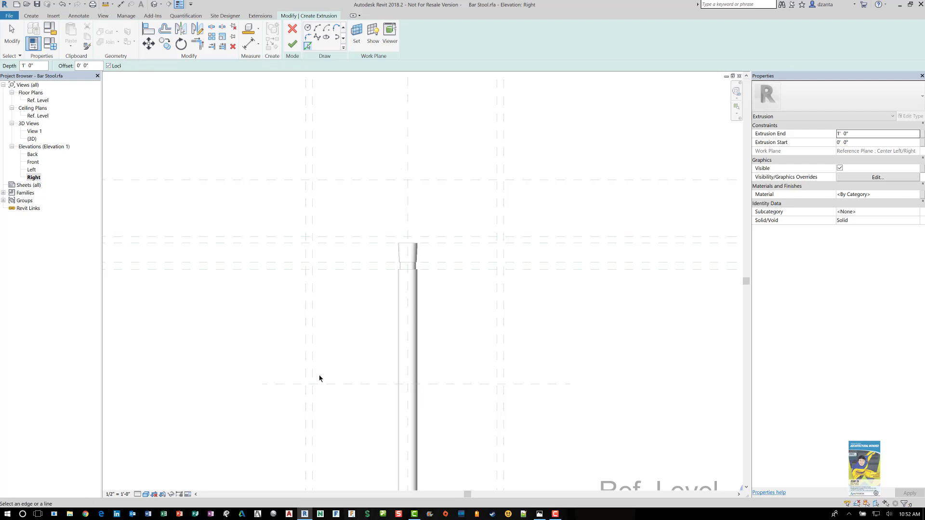
click(306, 360)
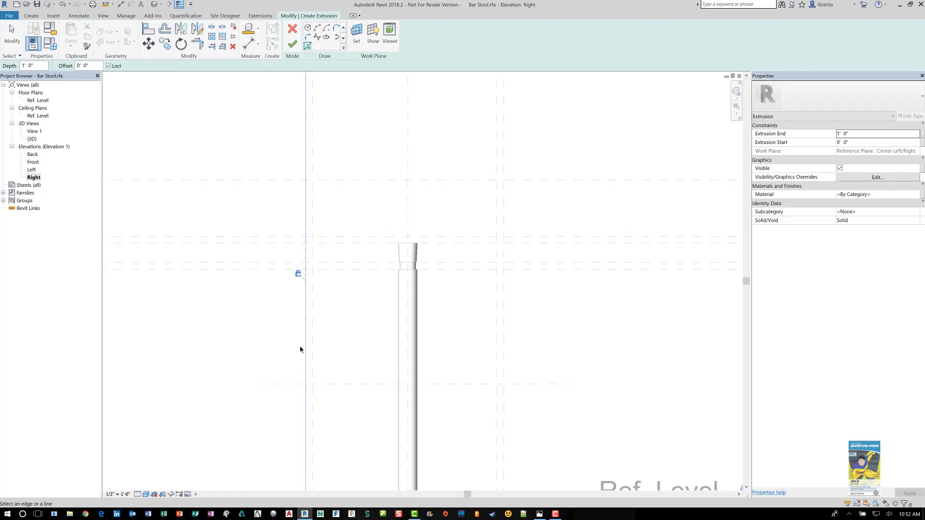
click(325, 378)
click(312, 355)
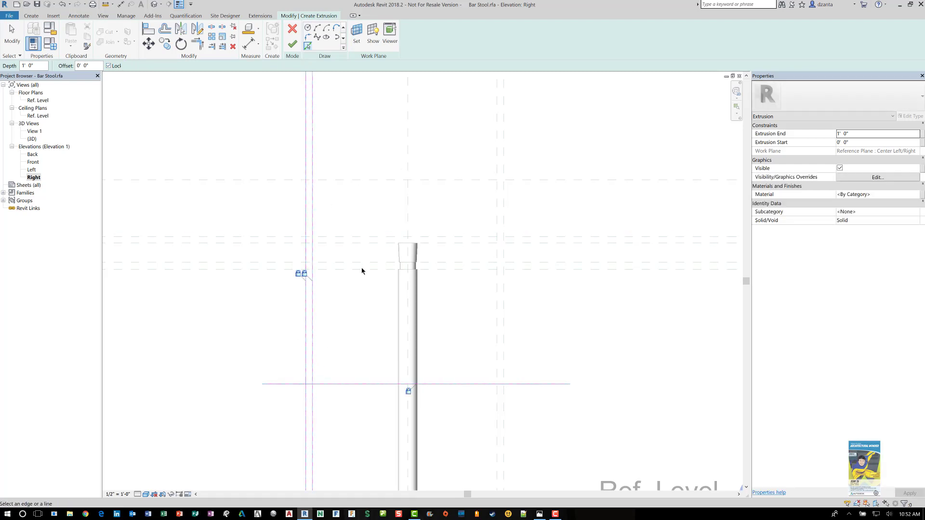
Pick locked sketch lines from the two planes at the post's top, the two back vertical planes and the uppermost horizontal plane
click(364, 244)
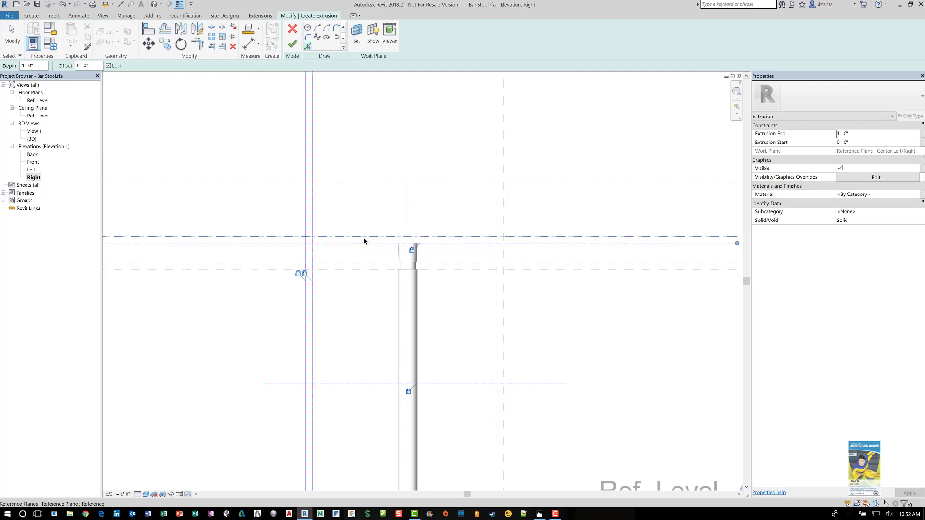
click(365, 238)
click(499, 189)
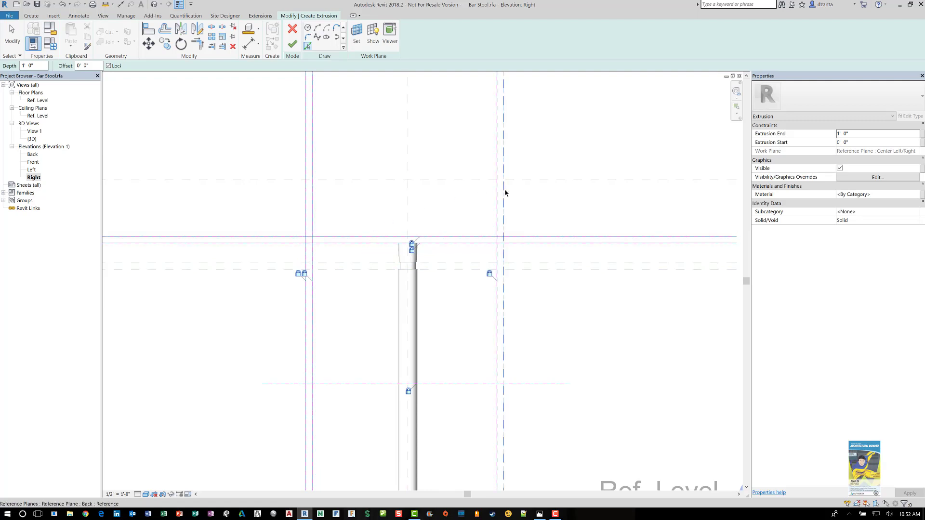
click(505, 191)
click(516, 186)
Trim the outer back vertical line and the uppermost horizontal line to a corner, keeping the portions toward the seat
key(t)
key(r)
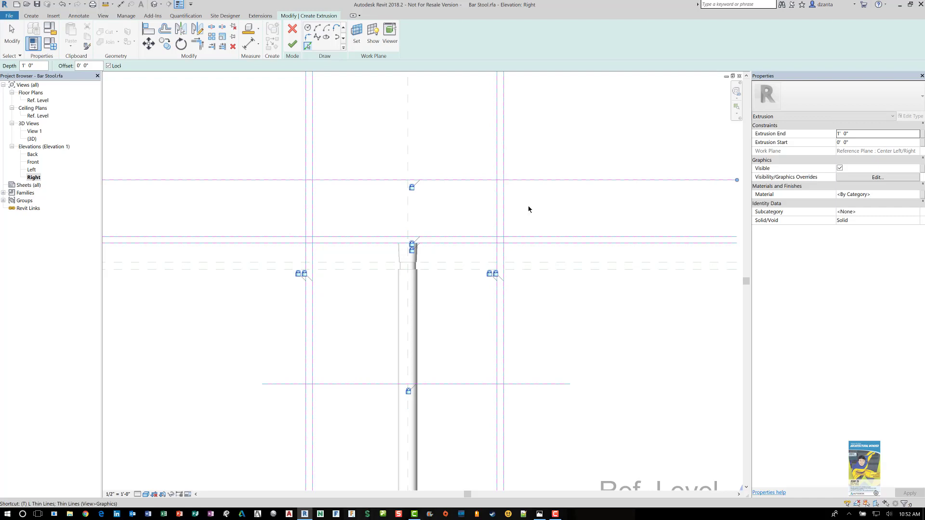
click(504, 207)
click(492, 180)
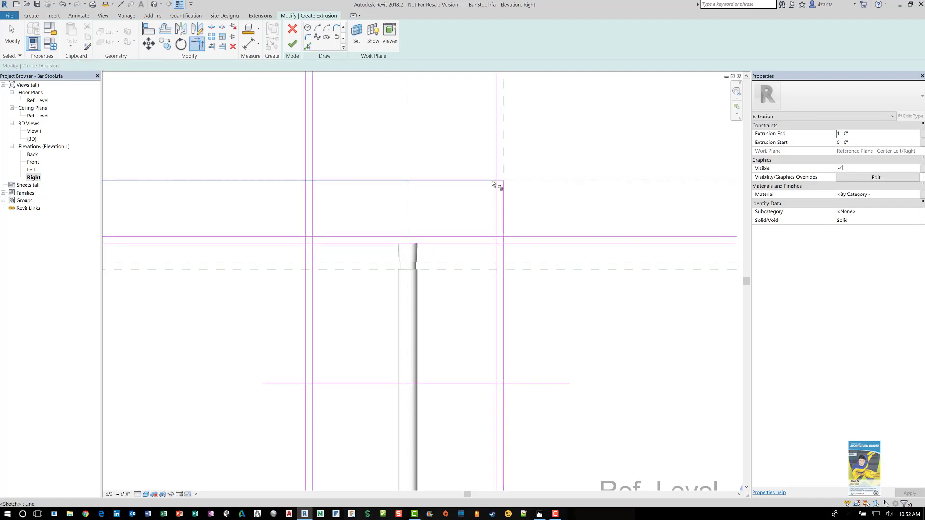
Trim the backrest's top inner corner, then join the upper seat line to the inner back vertical and the lower seat line to the outer one
click(502, 179)
click(497, 212)
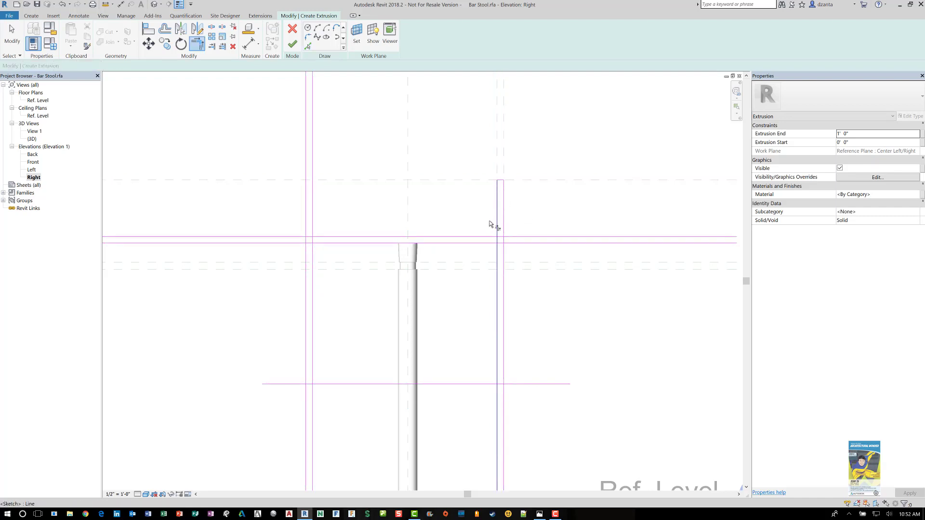
click(485, 236)
click(502, 230)
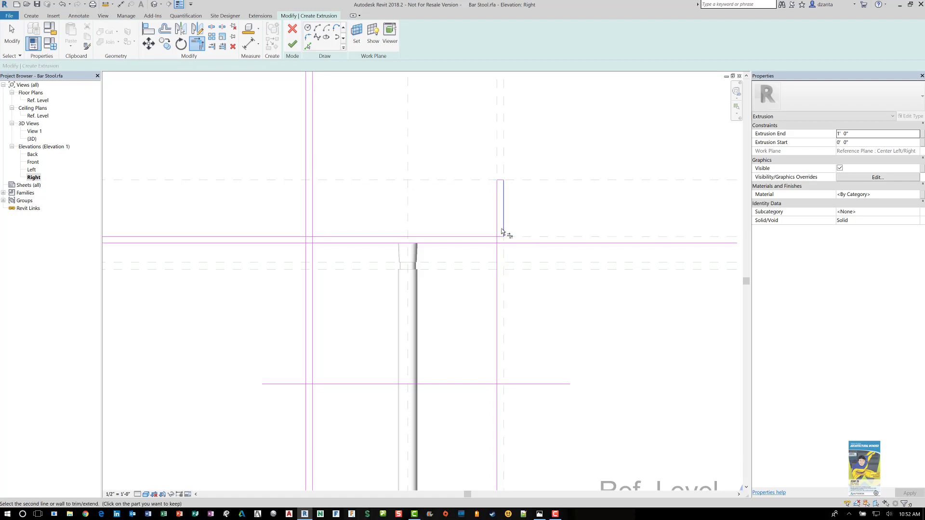
click(491, 244)
click(503, 233)
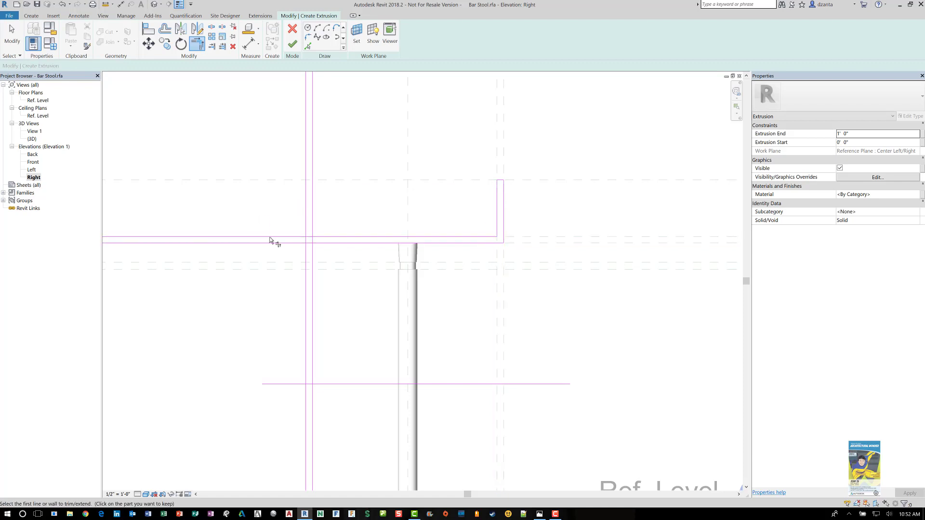
Trim the seat's front corners, joining the outer front vertical to the upper seat line and the inner front vertical to the lower one
click(306, 288)
click(349, 237)
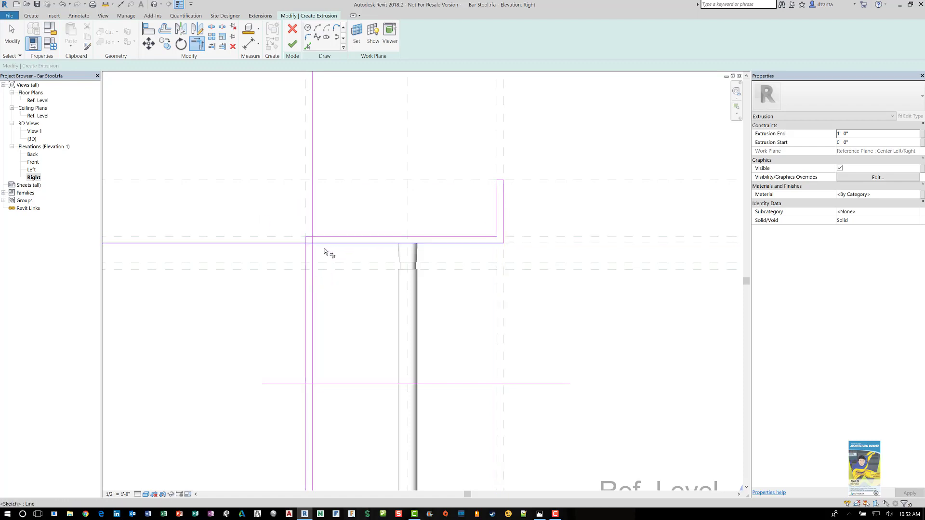
click(312, 259)
click(338, 244)
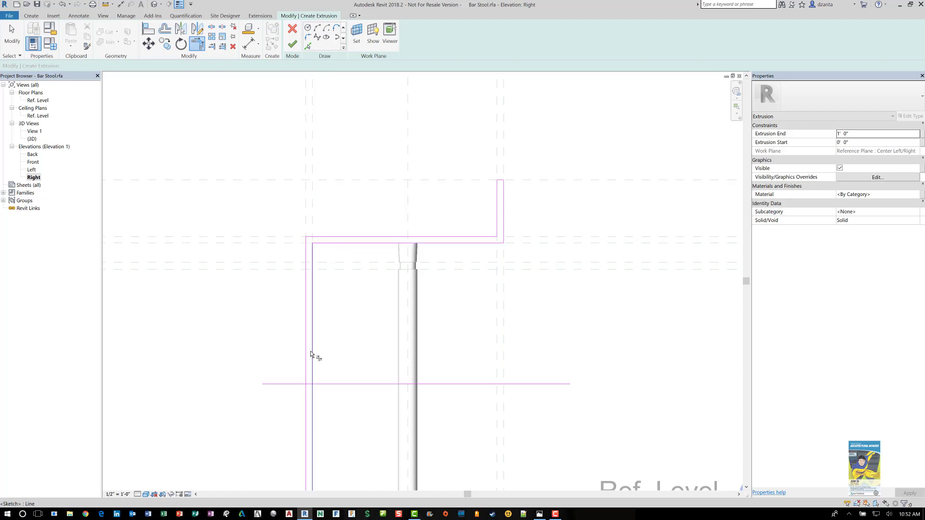
Trim both front vertical lines to the lower horizontal line to close the bottom of the seat profile, and end the Trim command
click(311, 364)
click(309, 384)
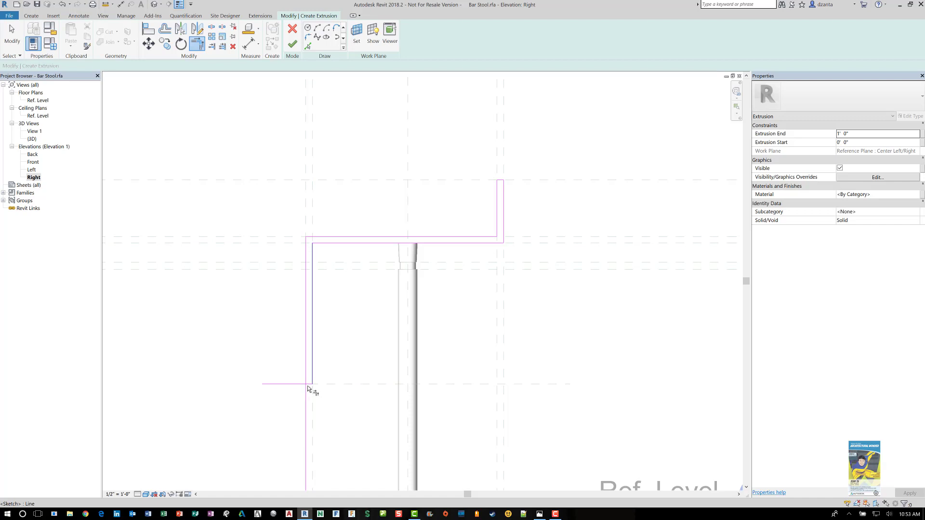
scroll(335, 395, up, 5)
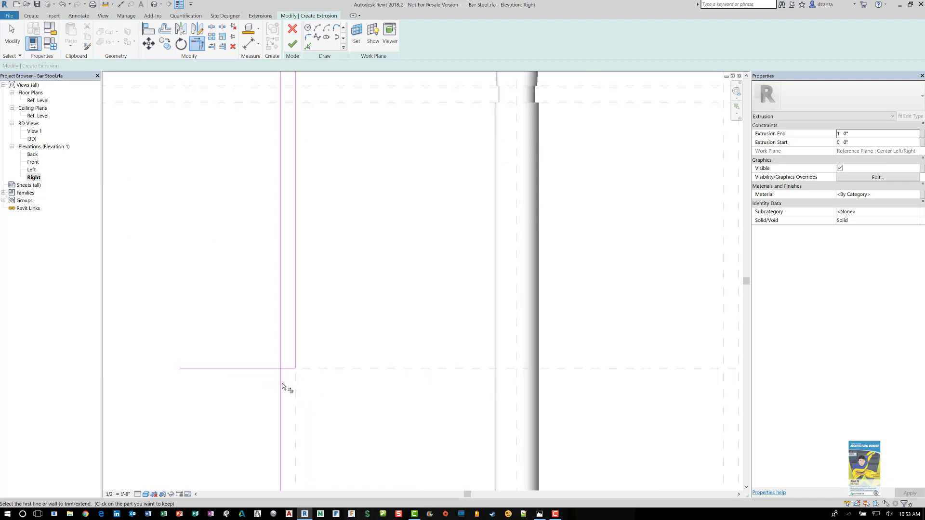
click(295, 361)
key(Escape)
key(Escape)
scroll(227, 194, down, 2)
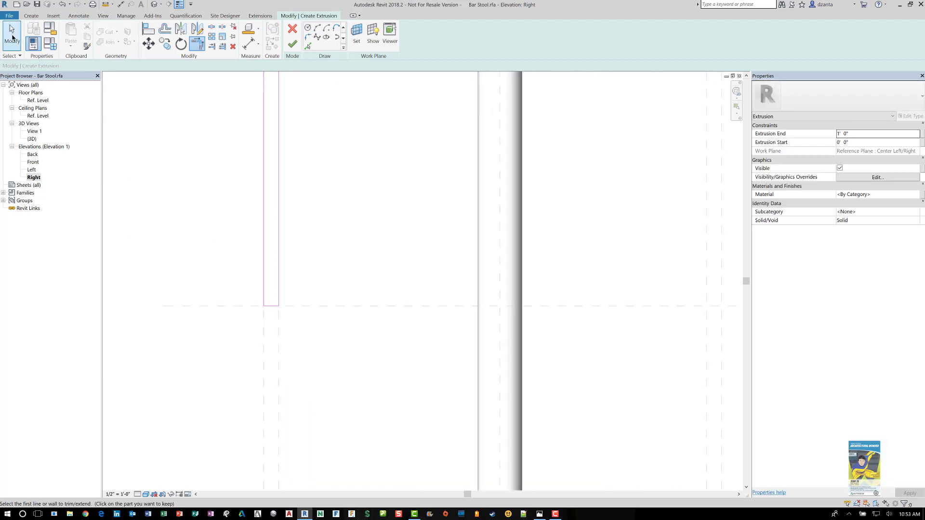
scroll(265, 225, down, 4)
middle_drag(456, 197, 491, 242)
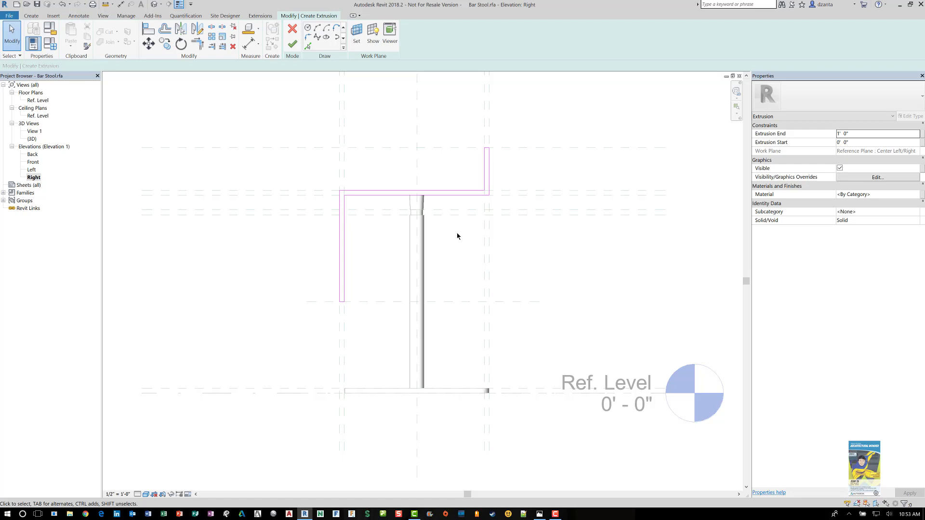
Finish the seat extrusion and, in the Front elevation, stretch both its sides to the stool's outer width reference planes and lock them
double_click(33, 162)
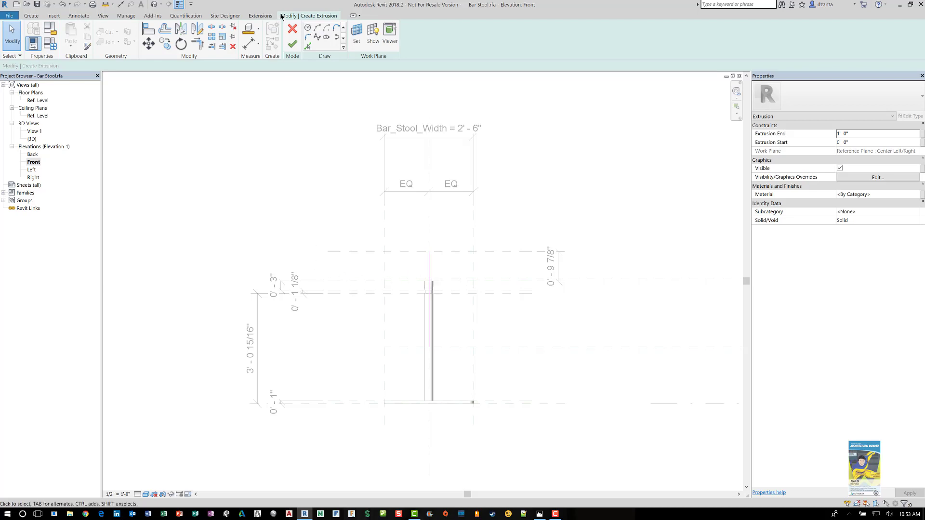
click(293, 44)
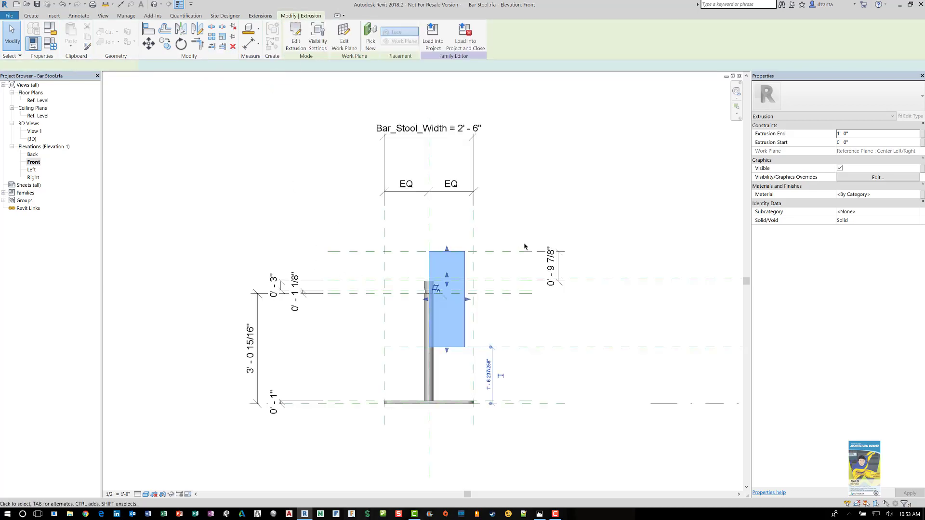
scroll(381, 326, up, 3)
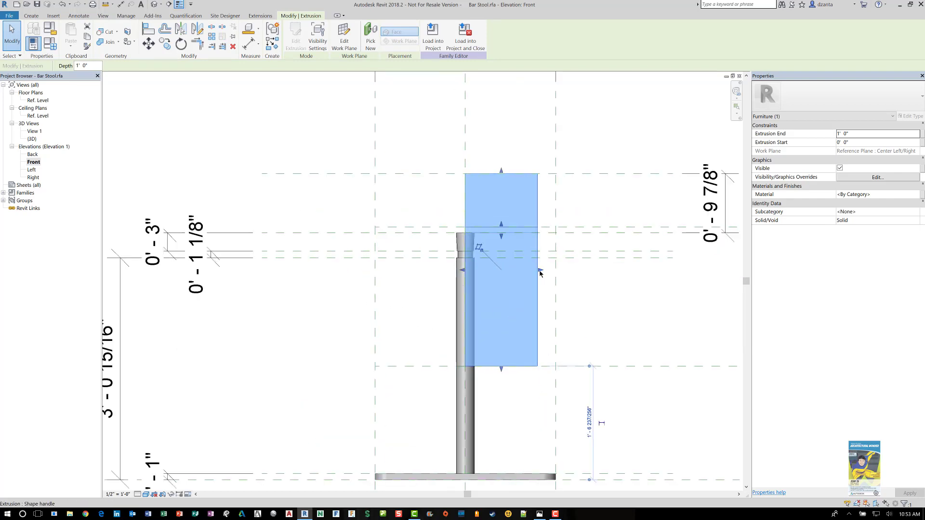
drag(539, 273, 555, 271)
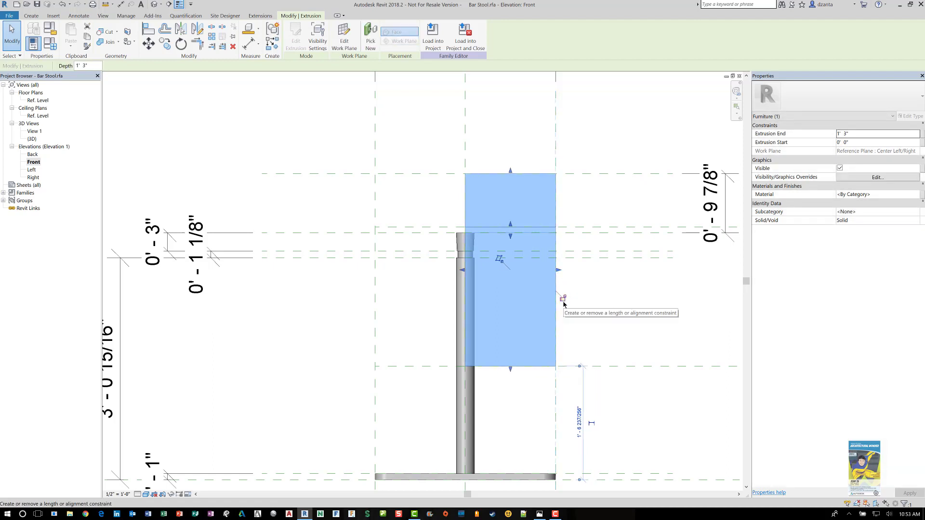
click(562, 299)
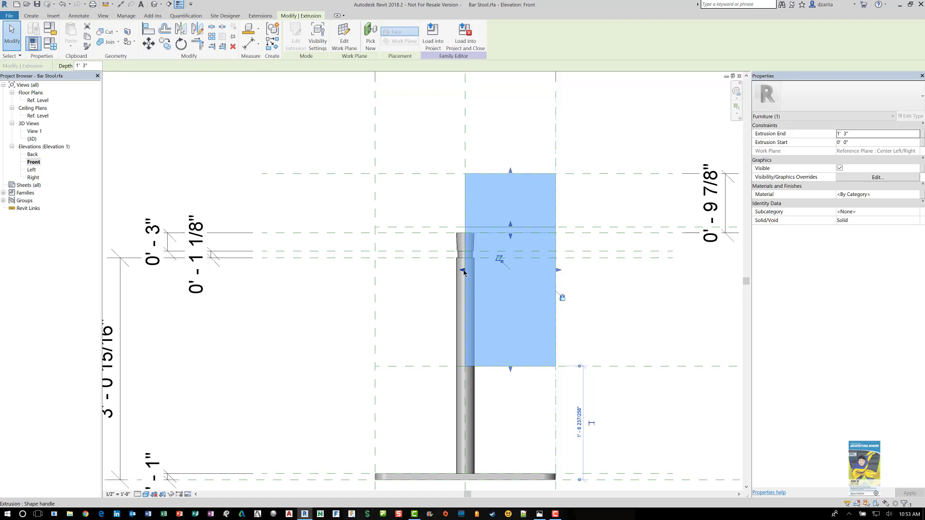
drag(464, 273, 372, 270)
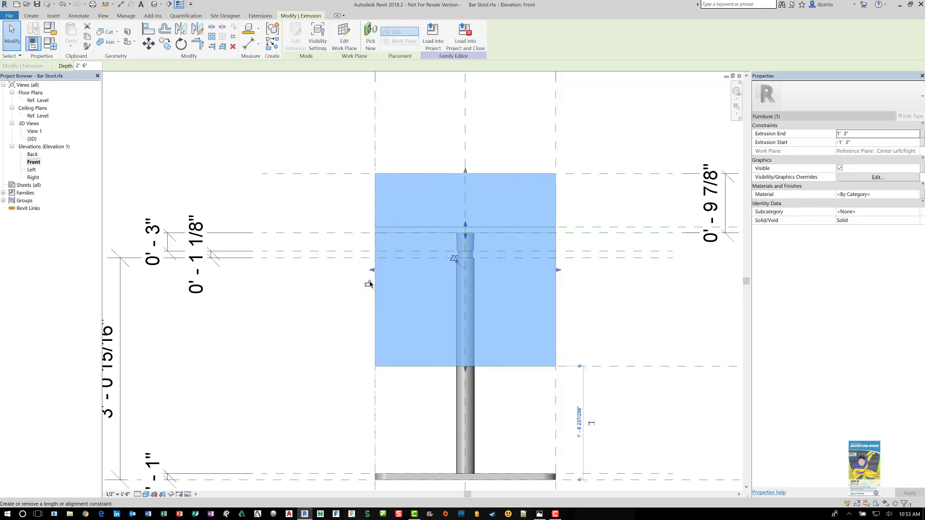
click(369, 283)
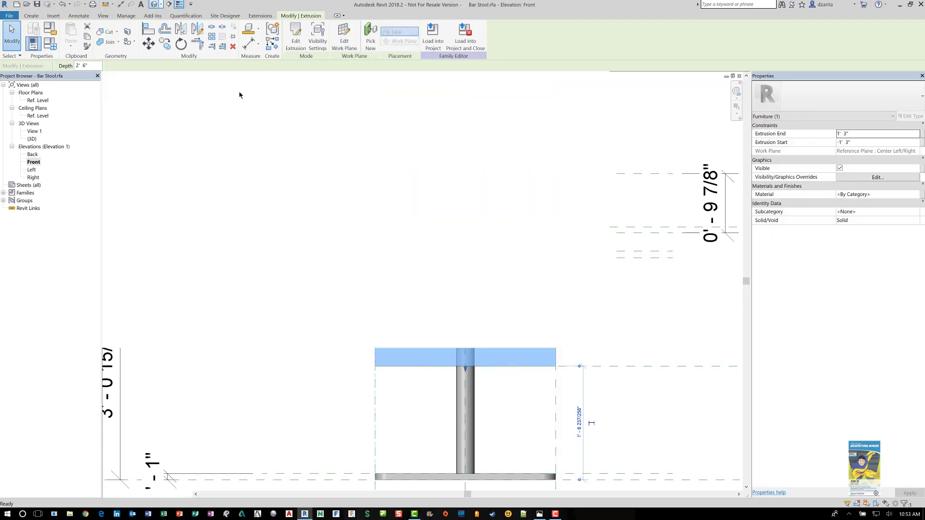
Examine the stool in the 3D view from several angles and compare it with the Bar Stool.jpg reference photo
click(154, 5)
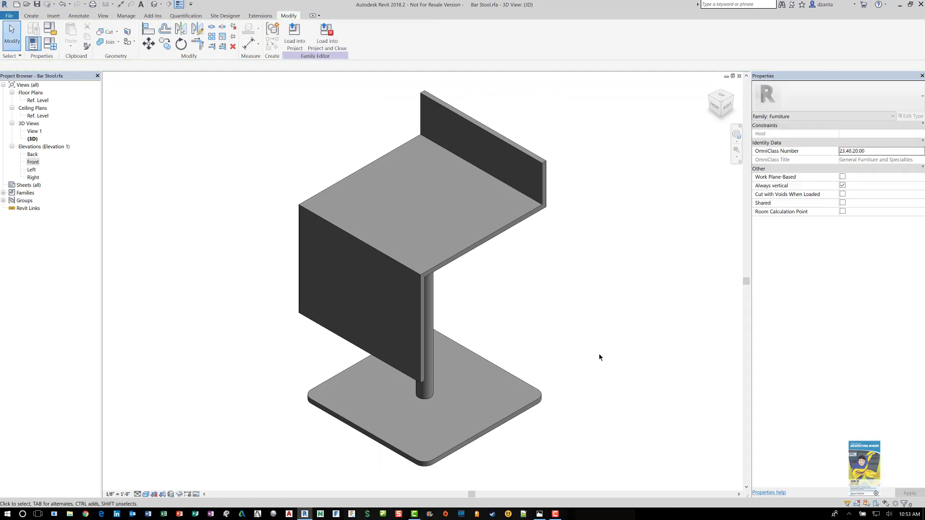
shift+middle_drag(614, 326, 634, 309)
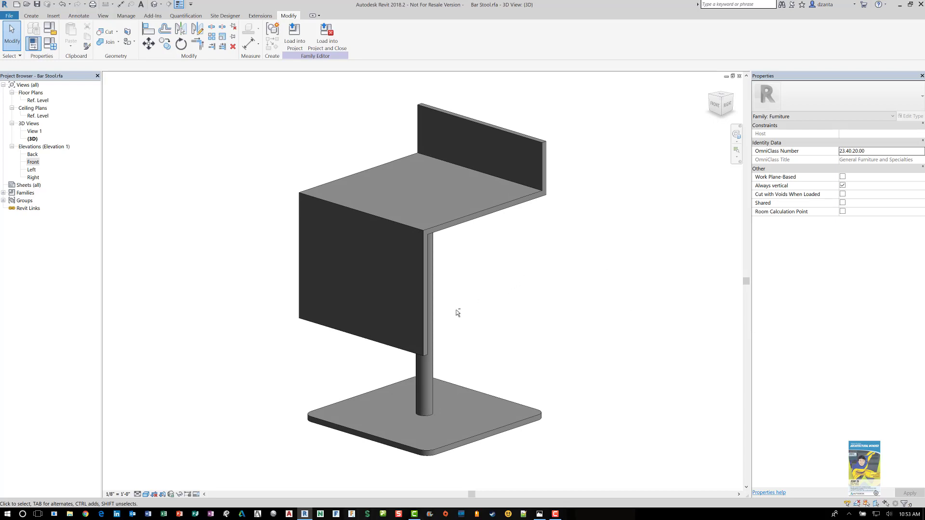
shift+middle_drag(539, 303, 499, 318)
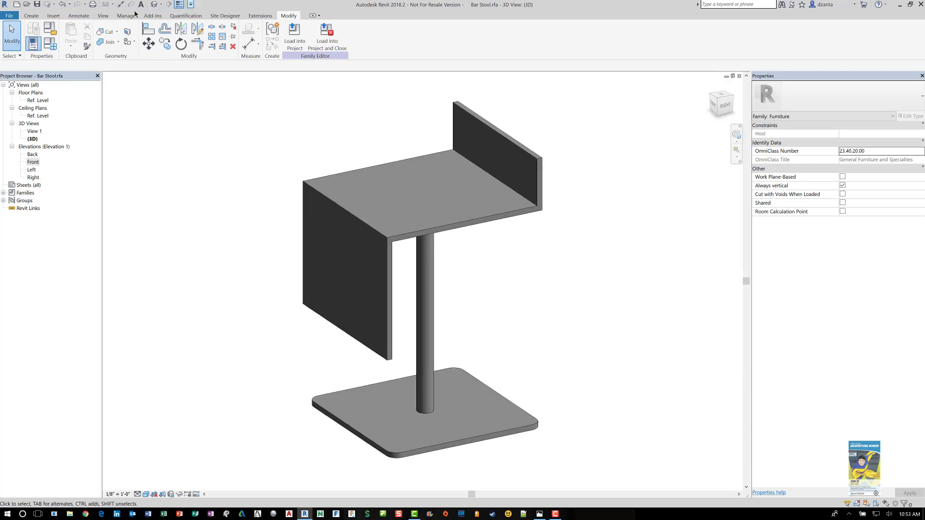
click(540, 514)
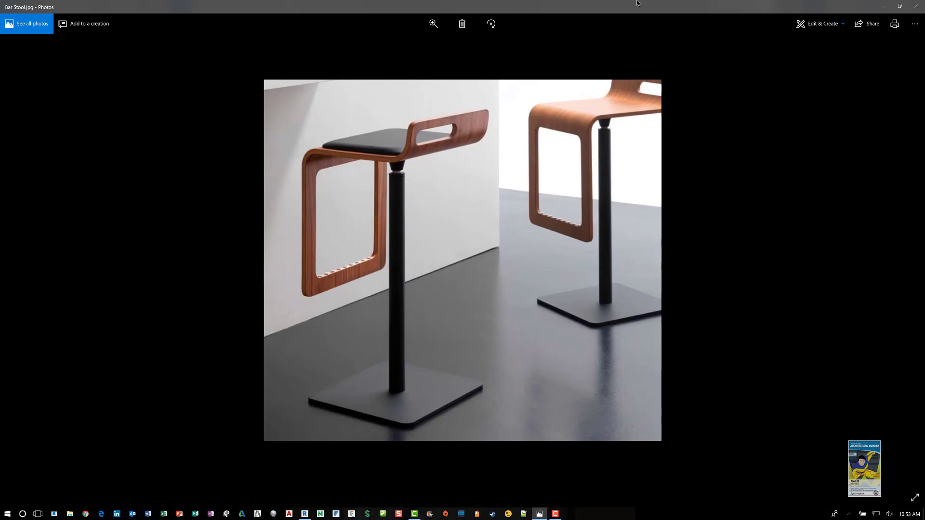
drag(634, 7, 0, 92)
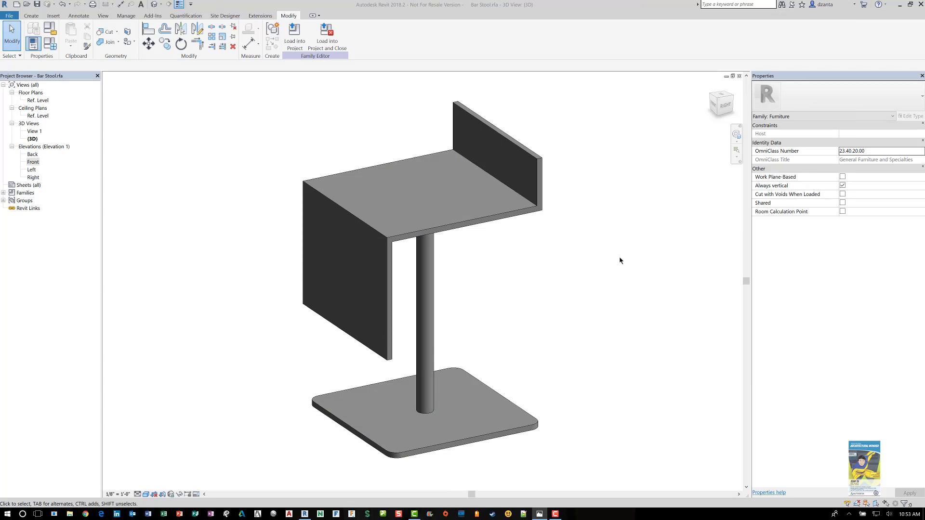
click(721, 306)
shift+middle_drag(602, 323, 245, 209)
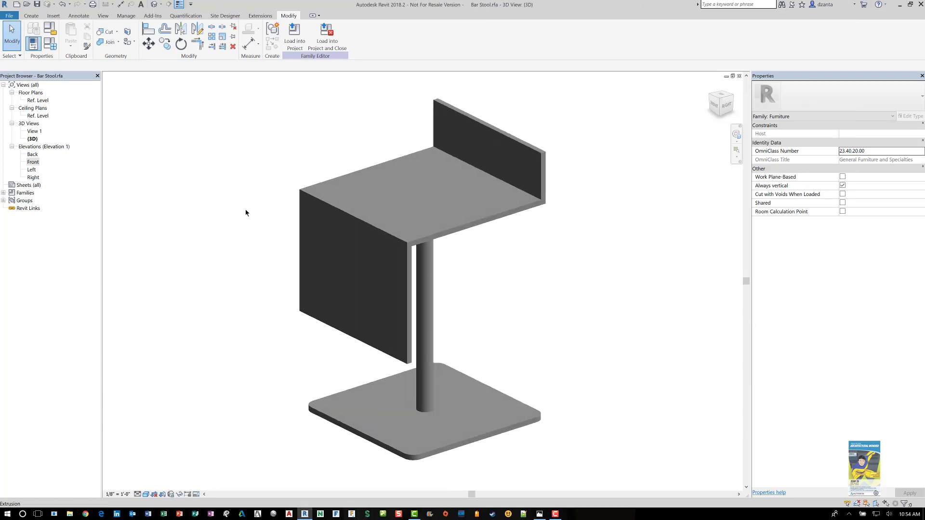
In the Front elevation, draw a horizontal reference plane across the upper part of the hanging front panel
double_click(34, 163)
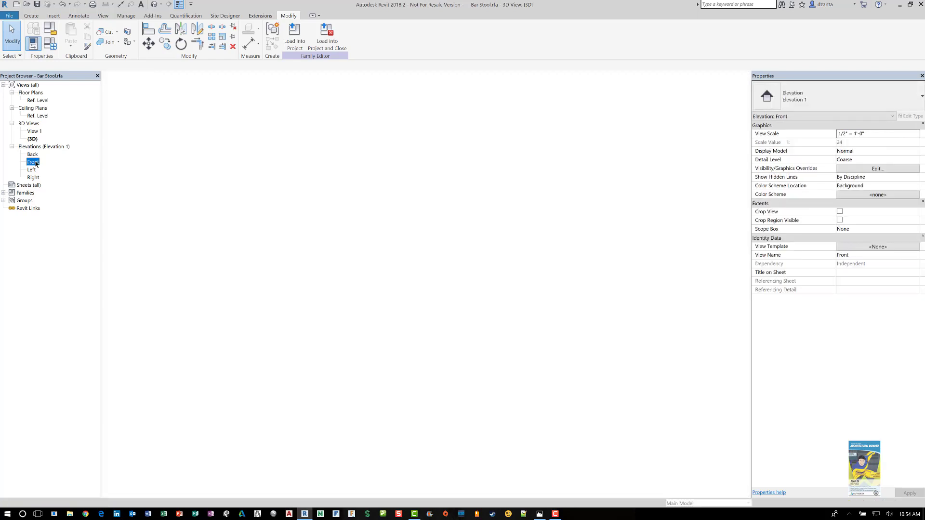
scroll(532, 324, up, 1)
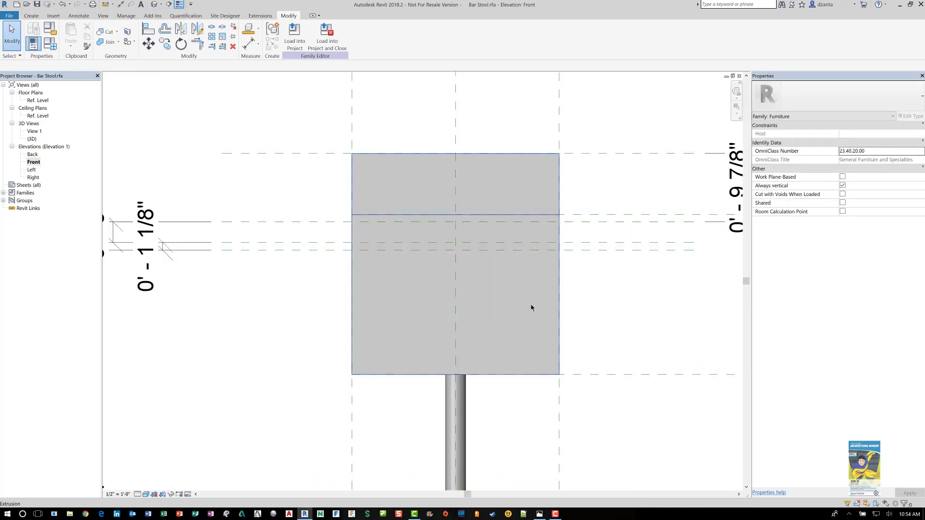
middle_drag(661, 316, 636, 292)
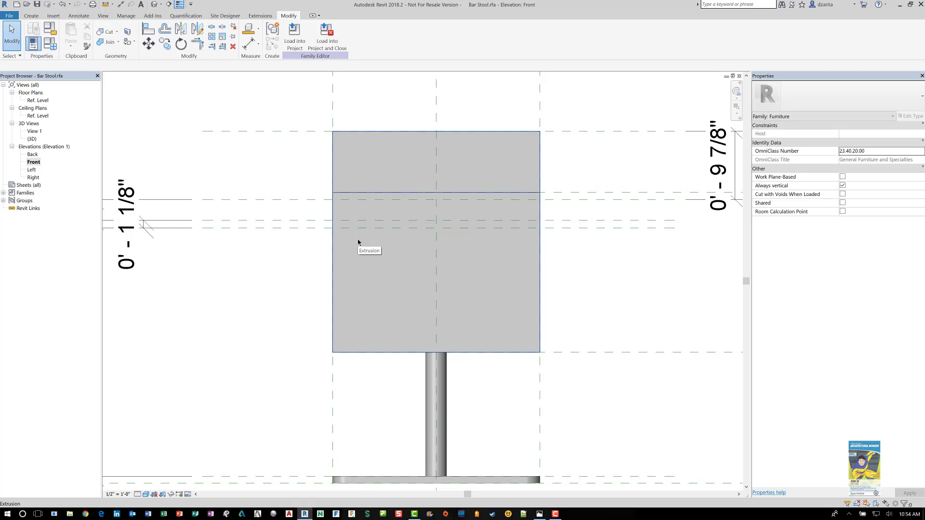
key(r)
key(p)
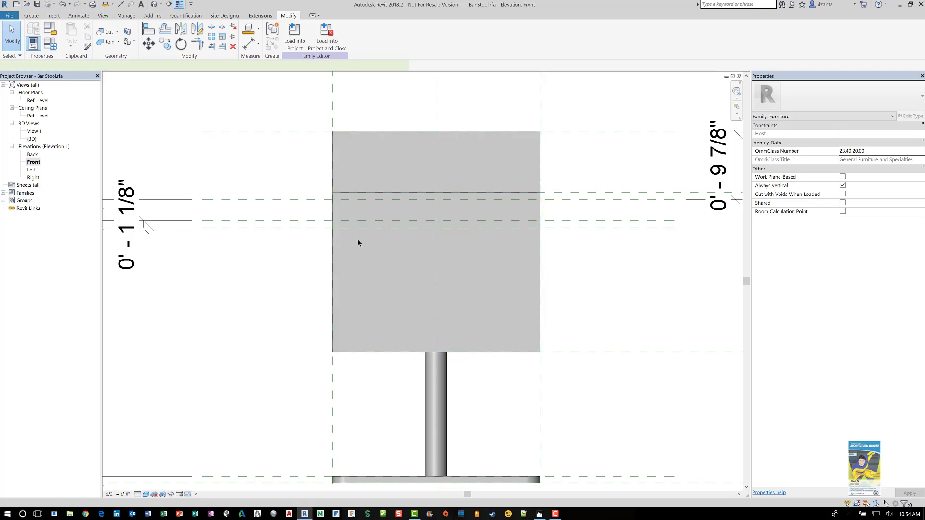
click(312, 261)
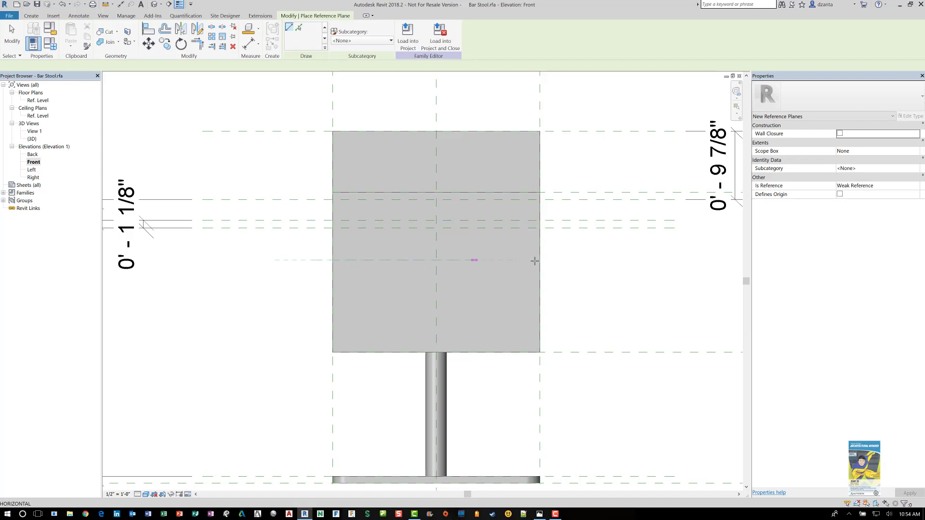
click(561, 260)
click(505, 382)
click(511, 249)
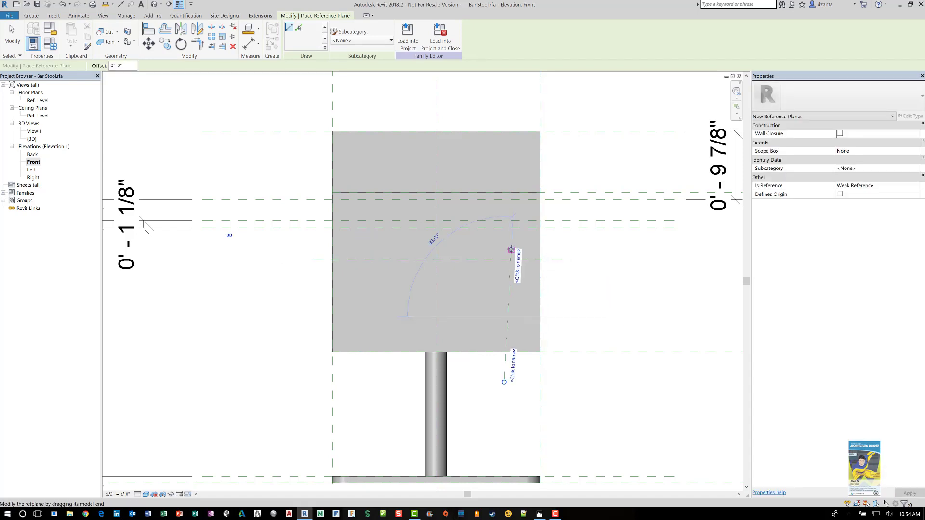
key(ctrl+z)
Draw a vertical reference plane inside each side edge of the front panel and a second horizontal plane about 9" below the first
click(511, 250)
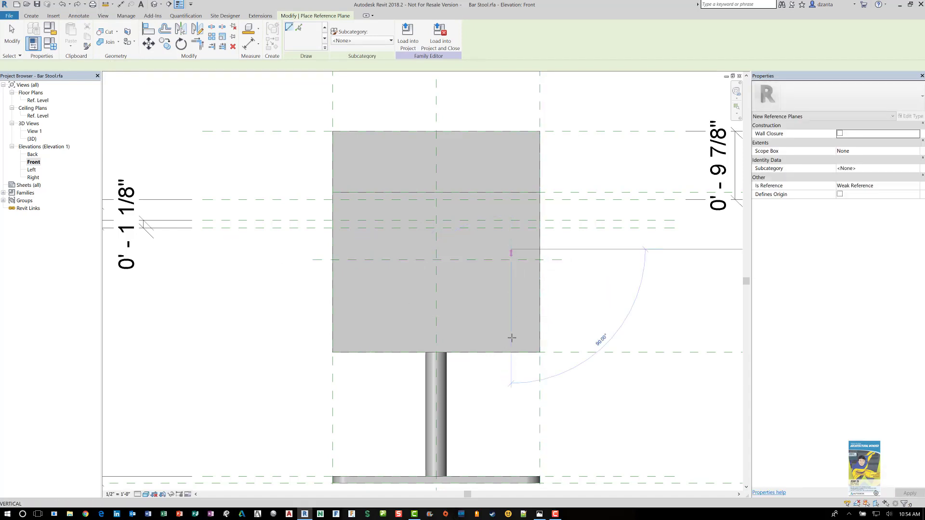
click(512, 373)
click(362, 364)
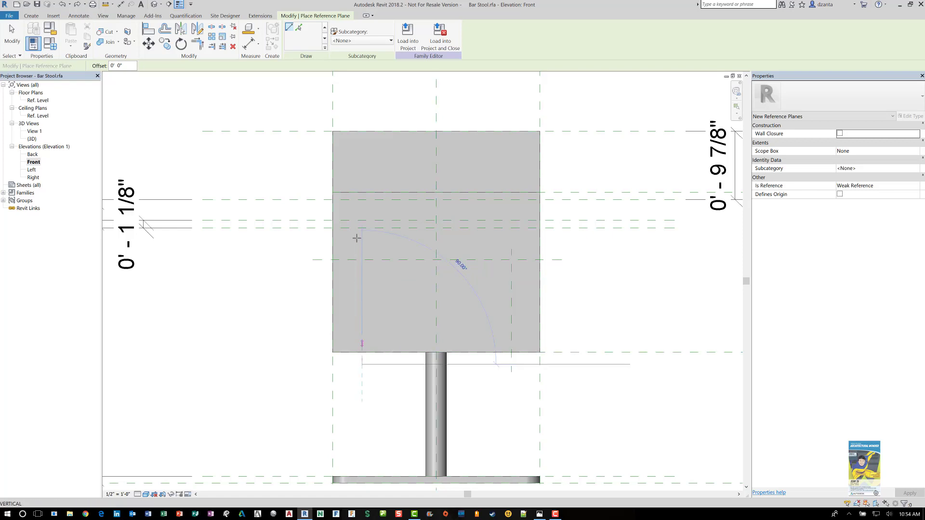
click(360, 248)
click(314, 323)
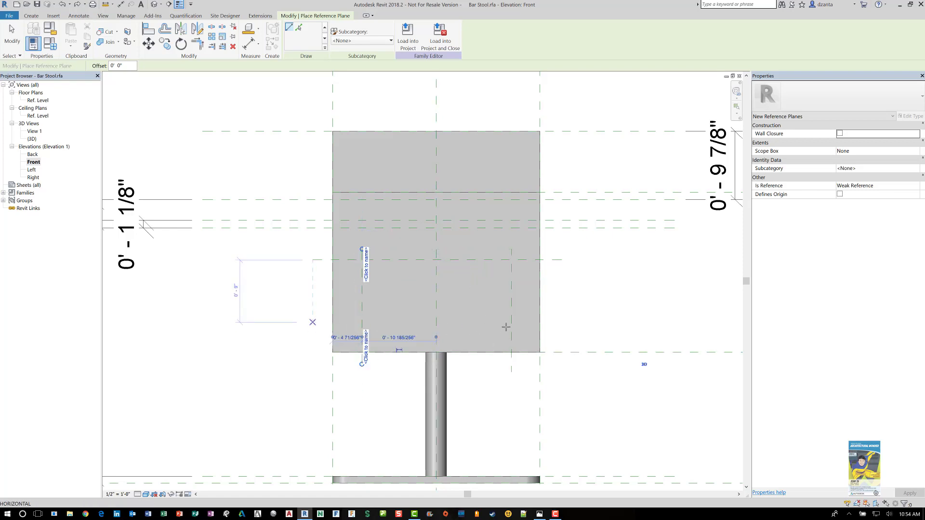
click(562, 321)
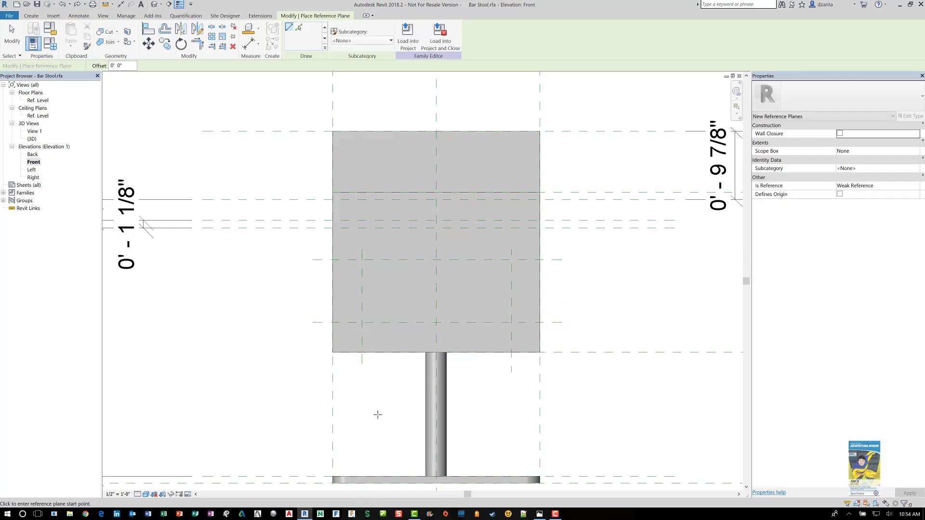
End reference plane placement and extend the new left vertical plane's lower end to align with the right one's
key(Escape)
click(363, 365)
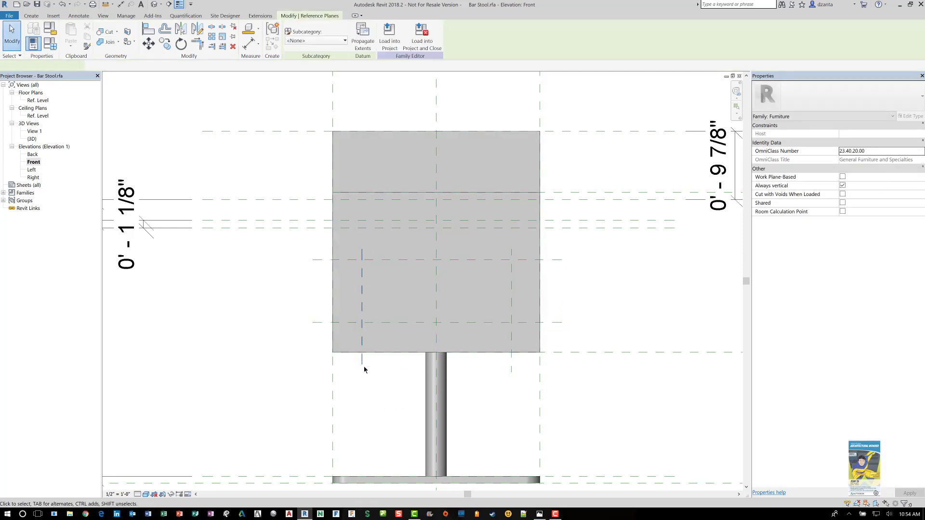
drag(362, 364, 362, 372)
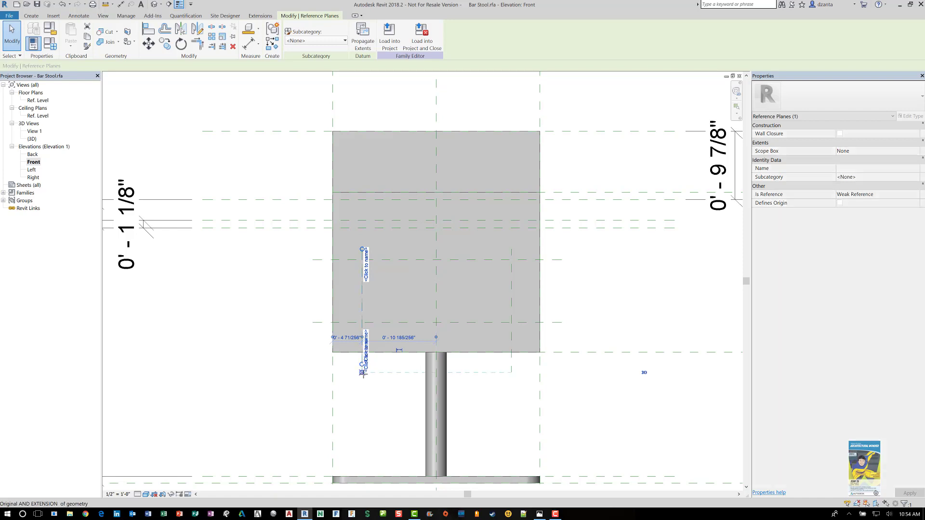
click(382, 430)
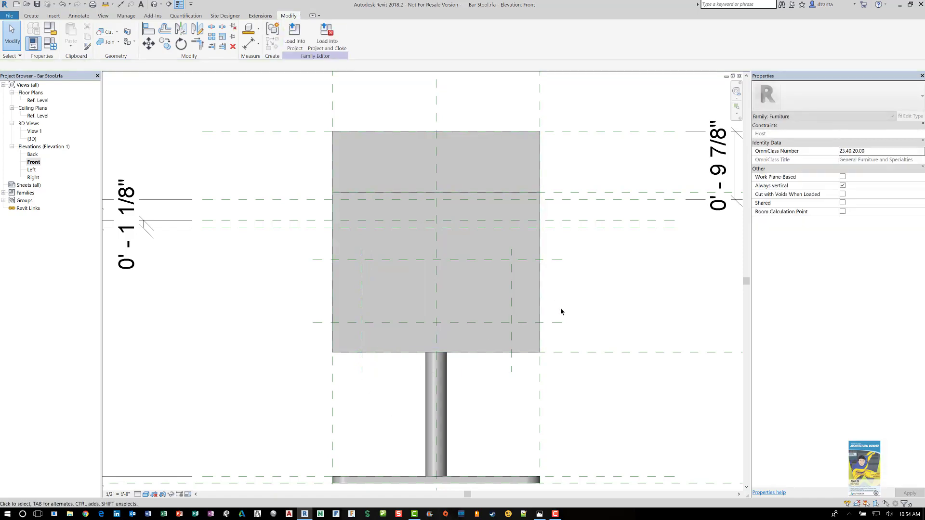
Examine the hanging front panel's opening in the Bar Stool.jpg reference photo and compare it with the Front elevation's reference planes
scroll(563, 307, up, 1)
middle_drag(583, 291, 640, 259)
scroll(583, 250, up, 2)
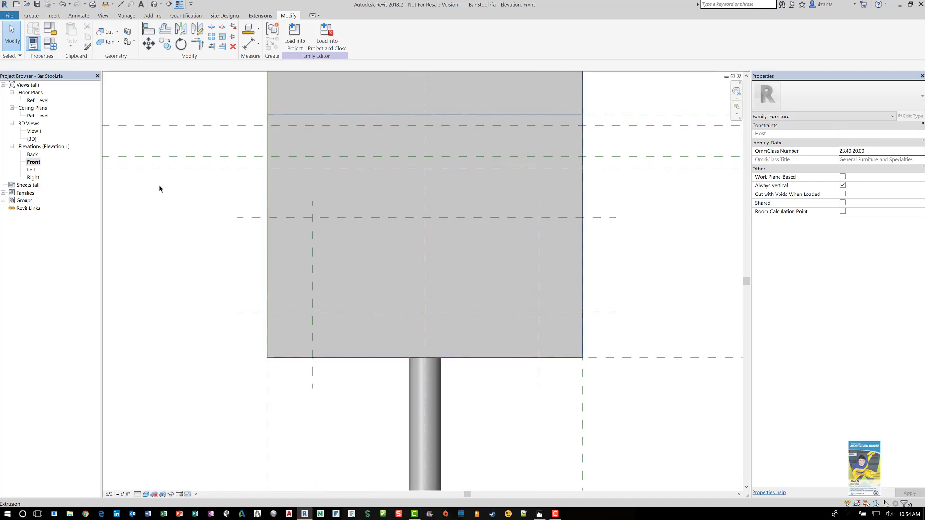
drag(0, 75, 570, 0)
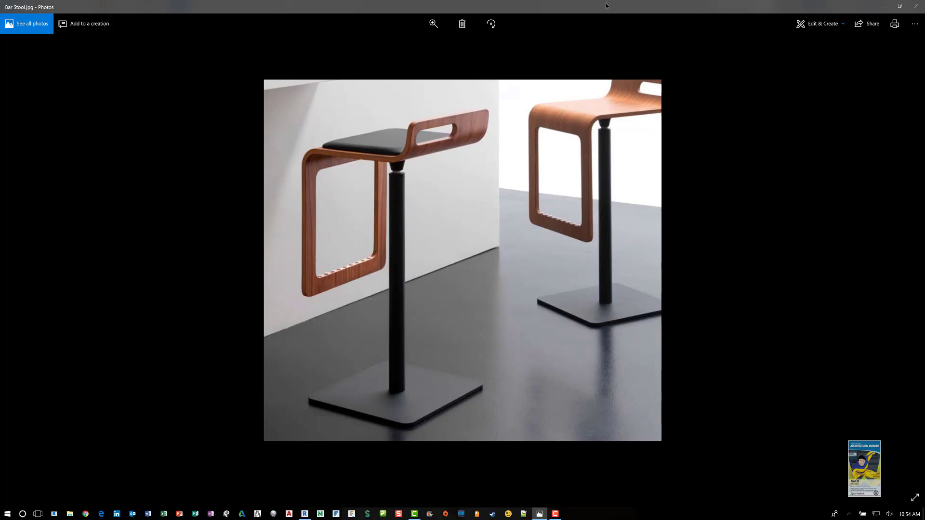
drag(537, 5, 0, 49)
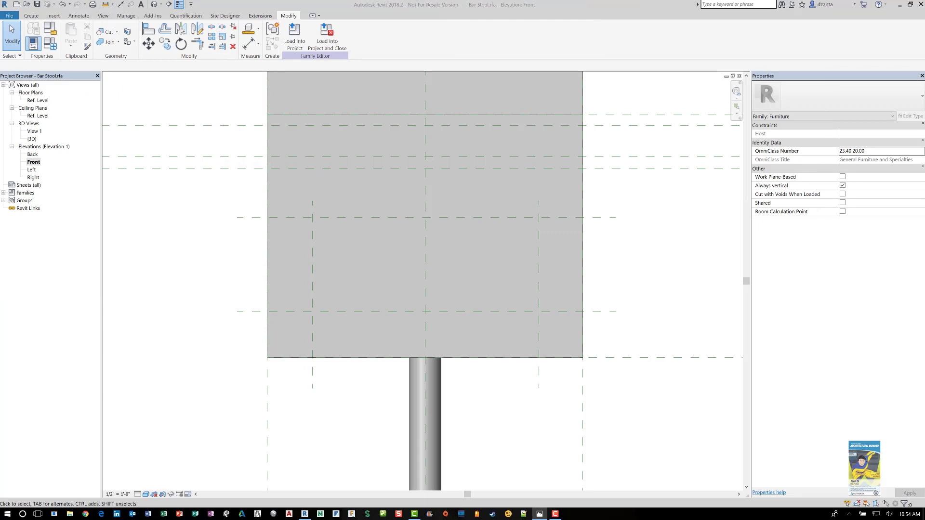
click(203, 232)
scroll(194, 303, down, 1)
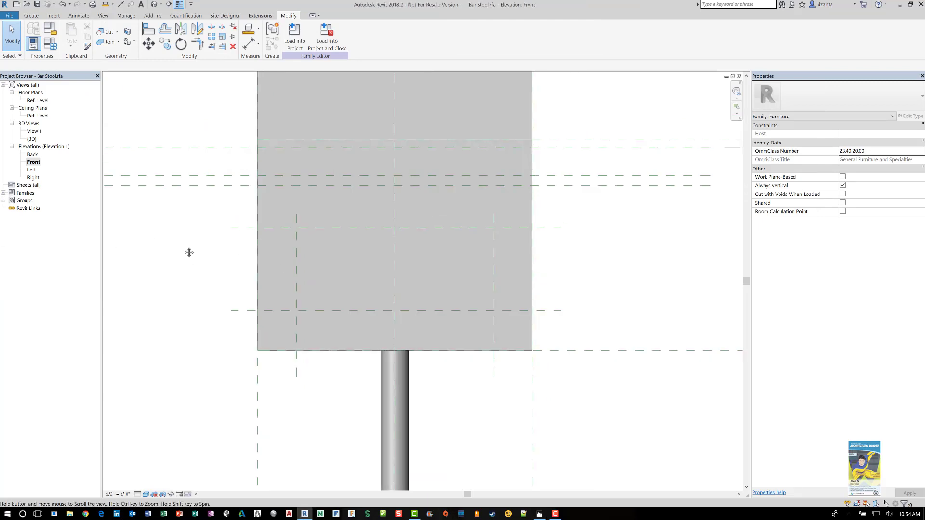
middle_drag(188, 252, 180, 297)
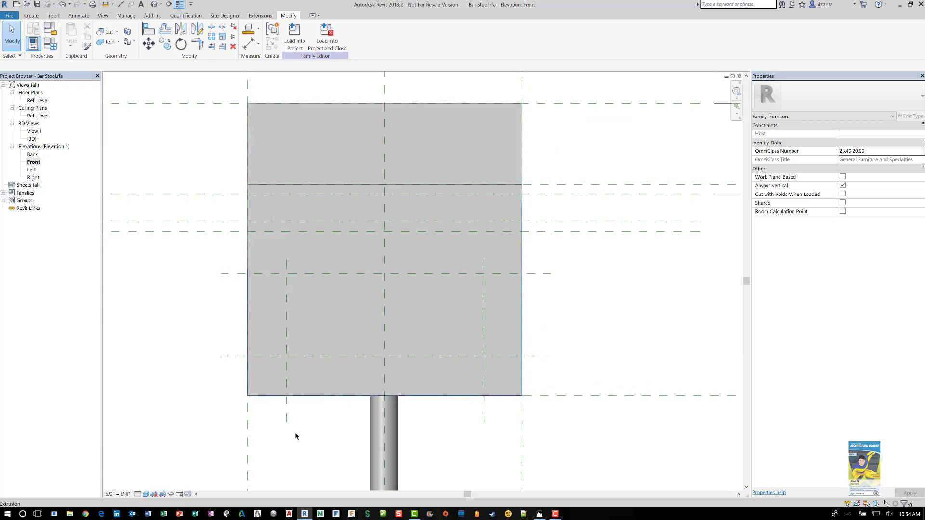
Set the left vertical opening plane's distance from the front panel's left edge to 1.7"
click(289, 415)
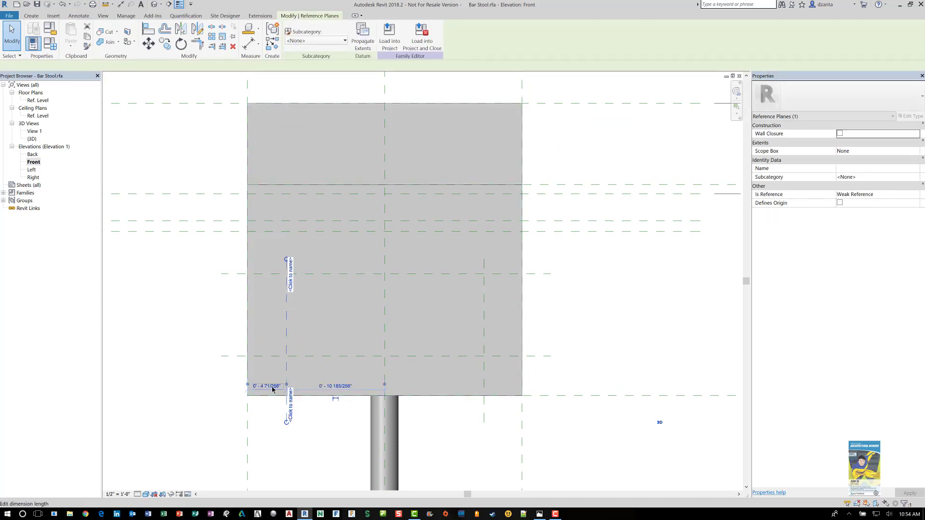
click(266, 386)
text(1)
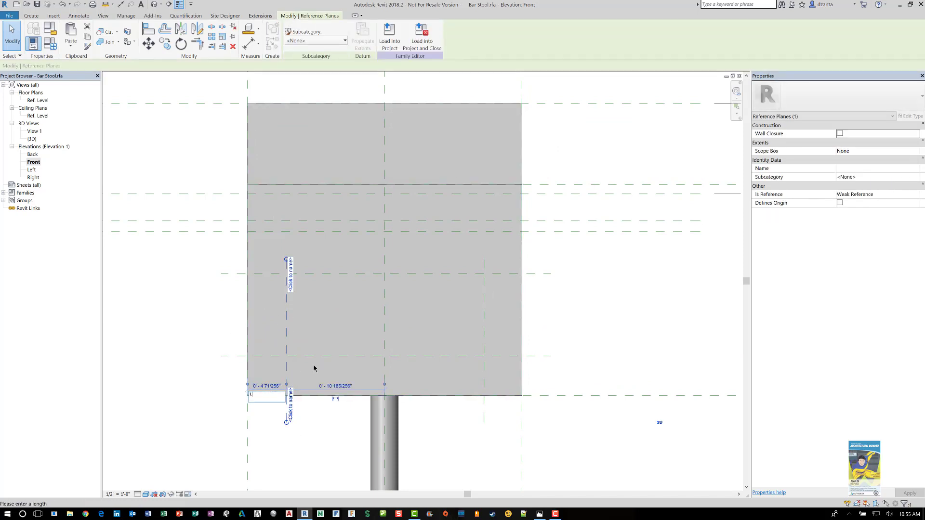
text(.7")
key(Return)
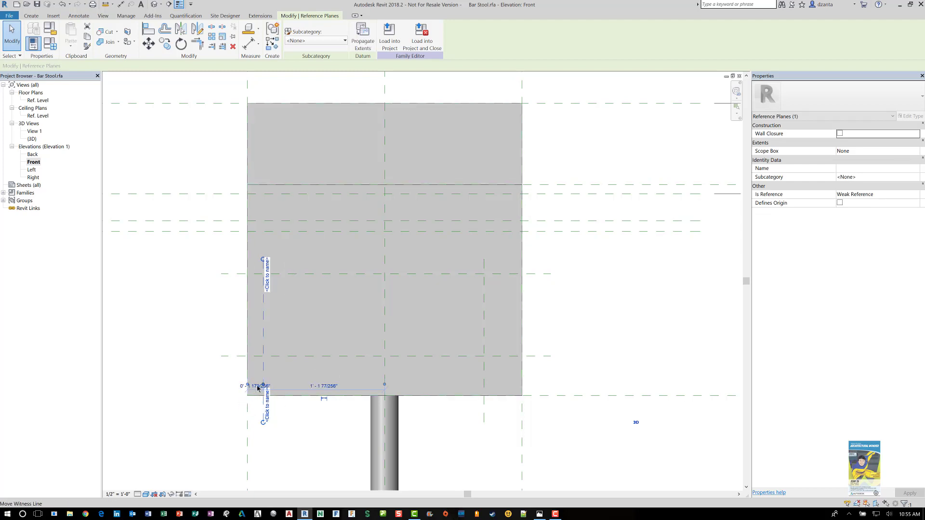
Try a value of 2 without an inch mark for the left vertical plane's edge offset, and undo the move
scroll(255, 387, up, 4)
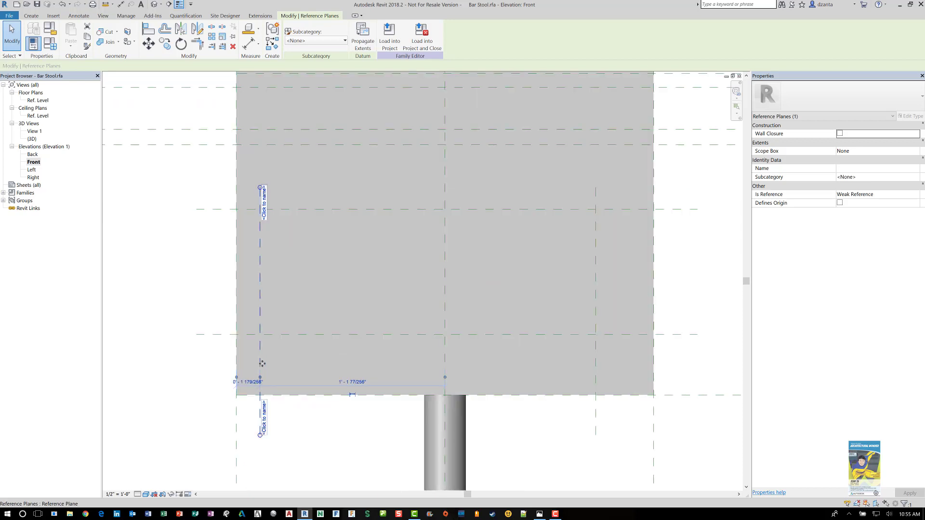
click(245, 395)
text(2)
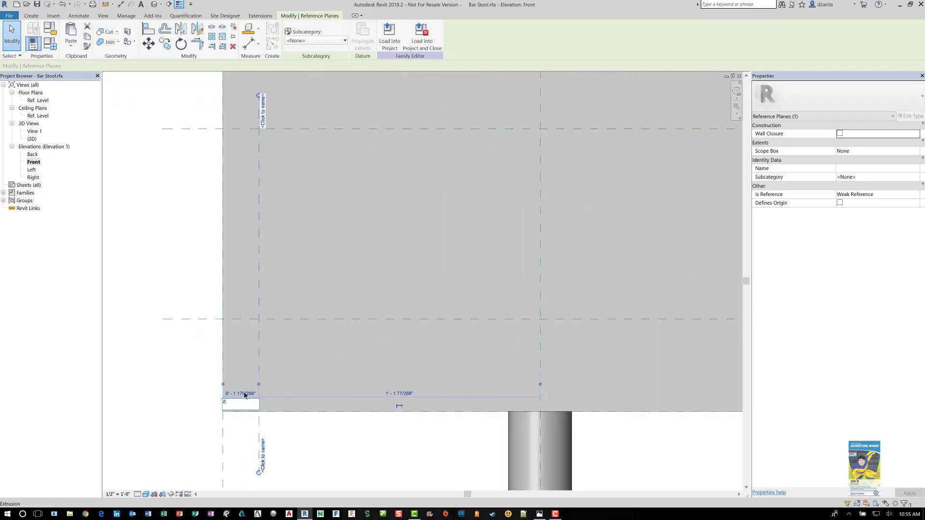
key(Return)
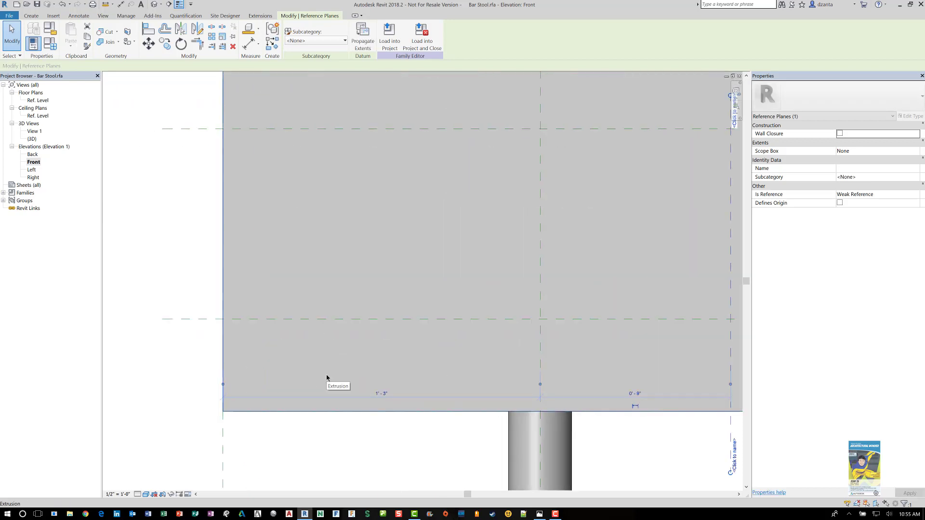
key(ctrl+z)
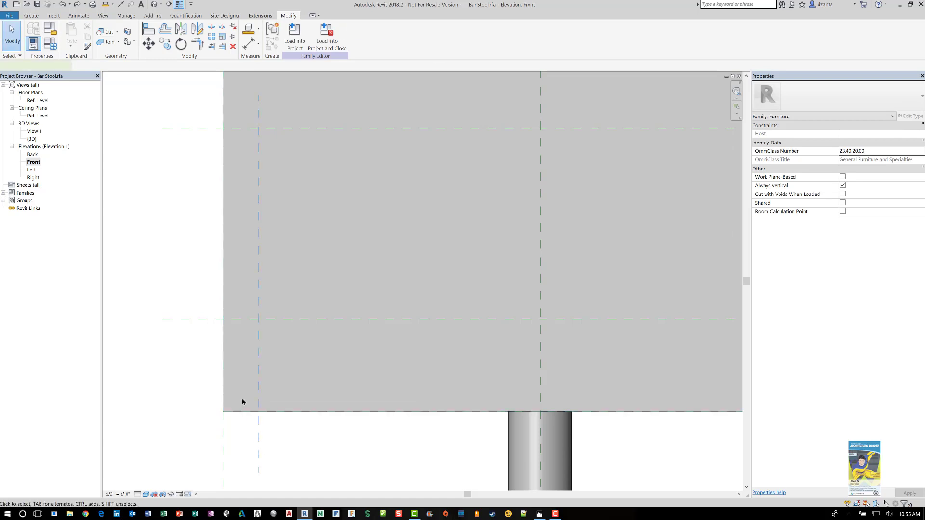
Set the left vertical opening plane's distance from the front panel's left edge to 2"
click(258, 403)
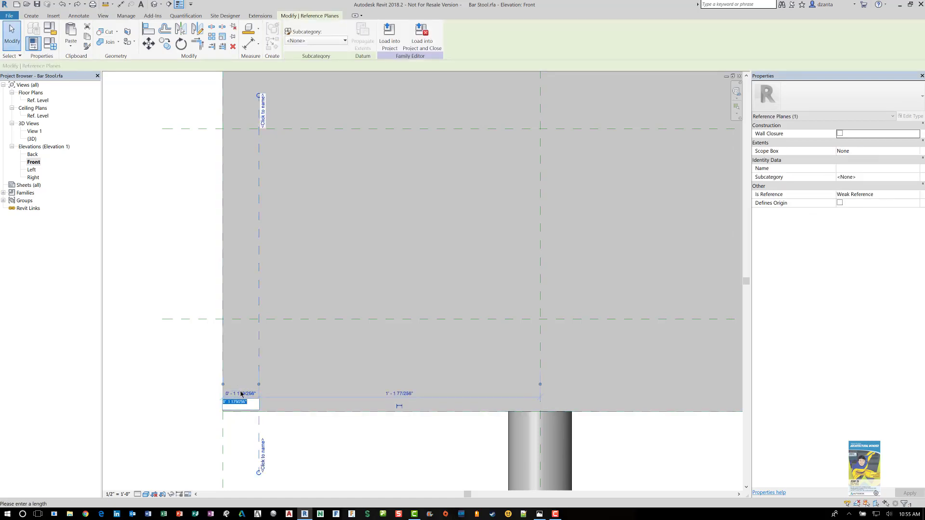
key(Return)
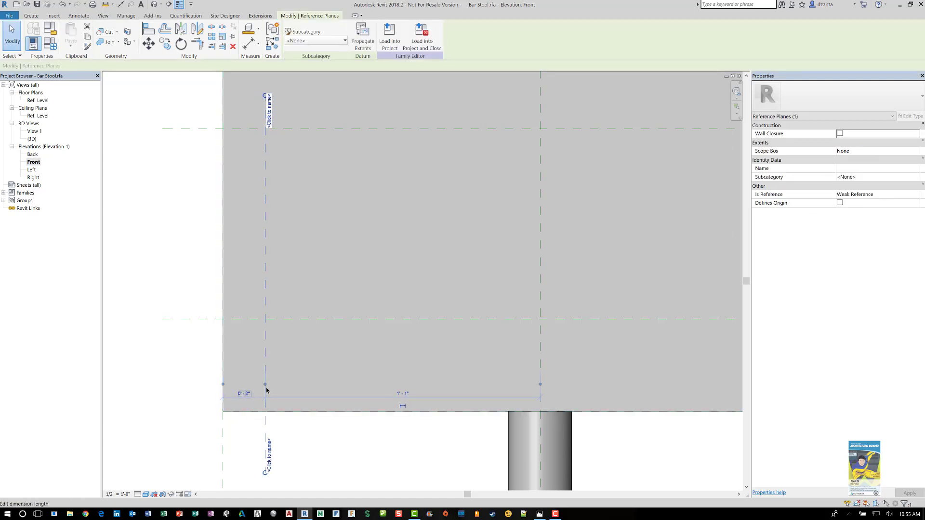
click(193, 200)
Set the right vertical opening plane's distance from the front panel's right edge to 2"
scroll(195, 199, down, 3)
middle_drag(302, 228, 323, 290)
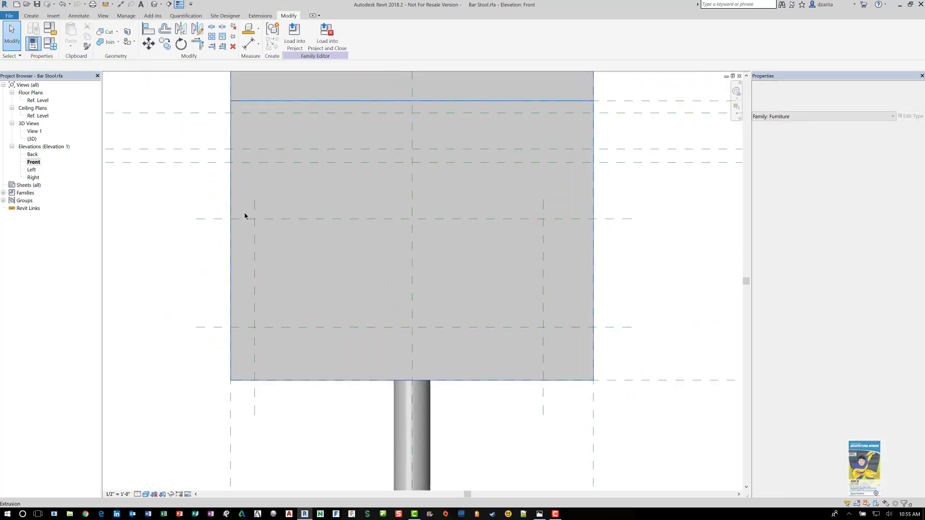
click(543, 408)
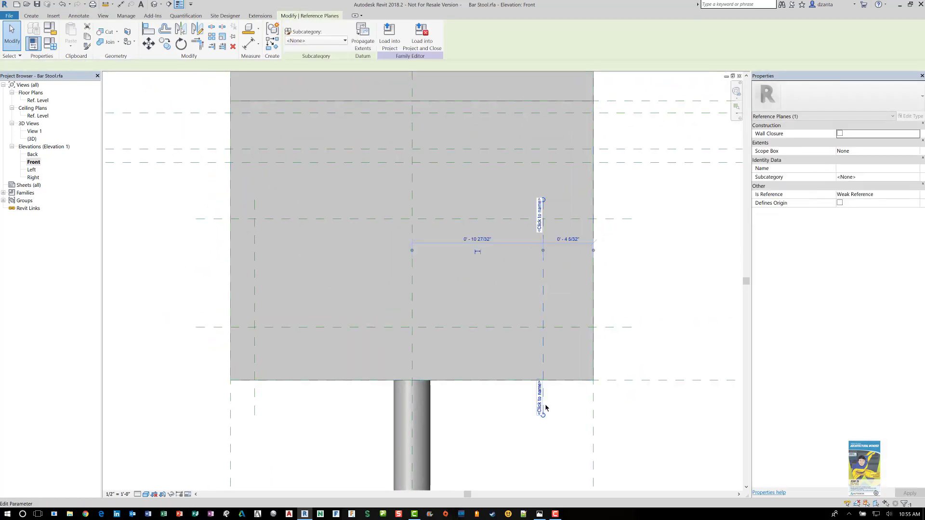
click(561, 236)
key(Return)
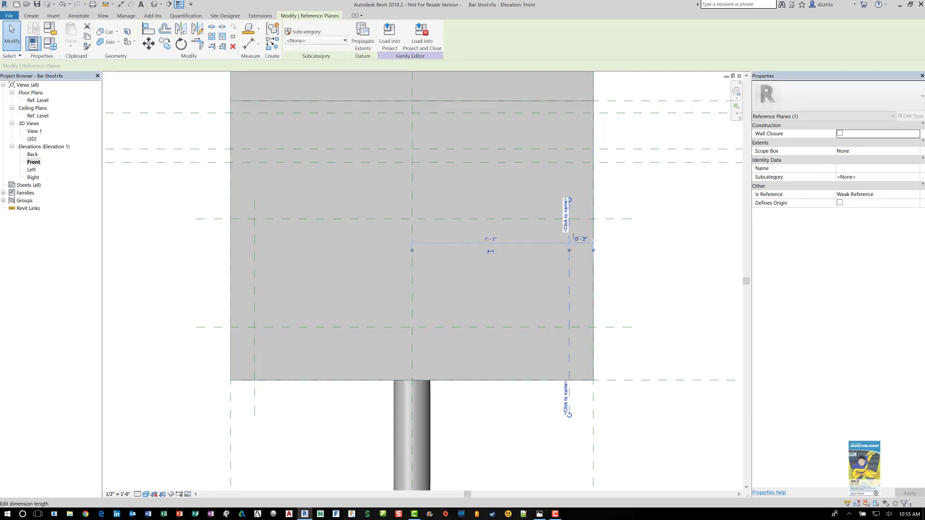
click(634, 238)
Set the lower horizontal opening plane's distance from the front panel's bottom edge to 2"
click(607, 328)
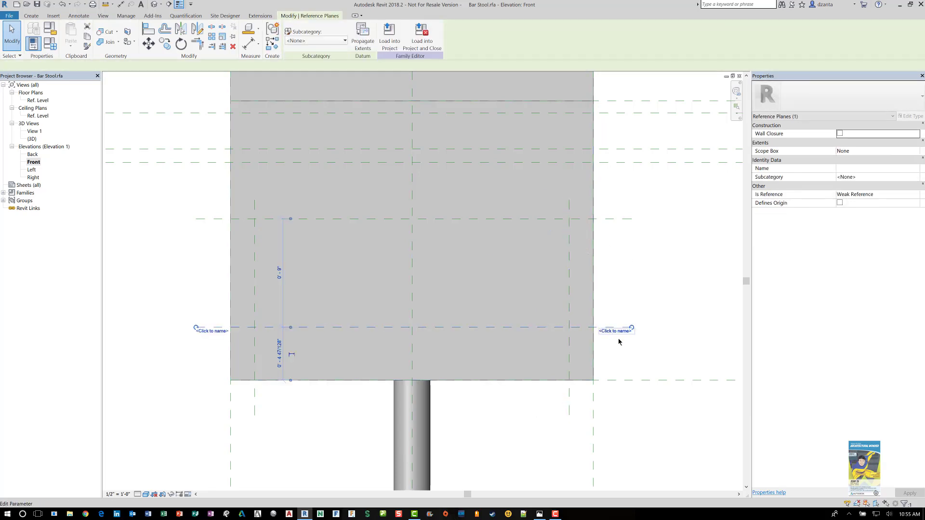
click(279, 355)
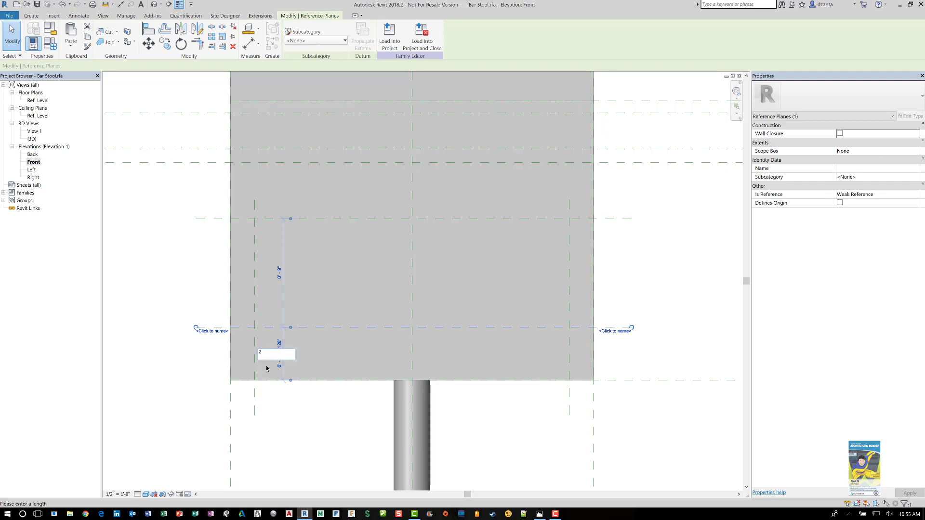
text(2)
key(Return)
click(205, 186)
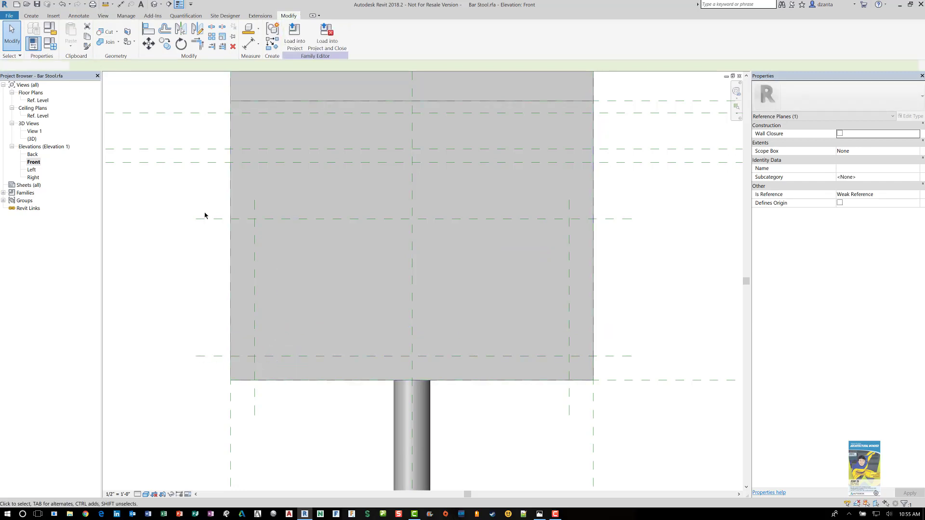
Set the upper horizontal opening plane 2" below the nearest horizontal reference plane above it
click(208, 218)
click(279, 185)
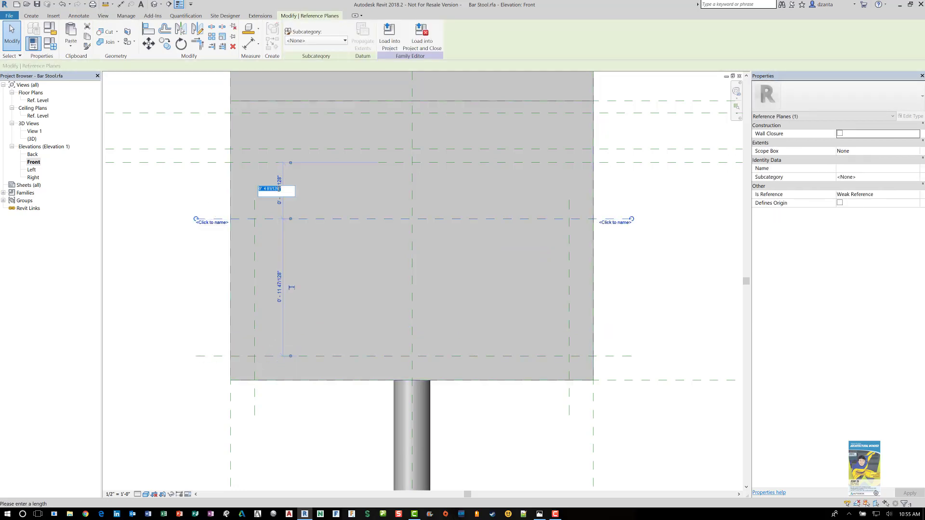
text(2")
key(Return)
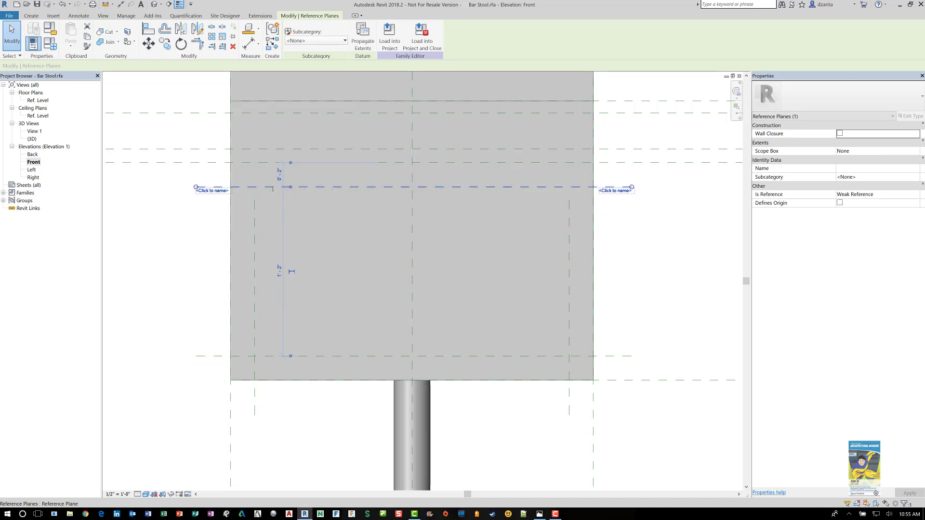
Extend the upper ends of both vertical opening planes past the upper horizontal opening plane, keeping them aligned with each other
click(253, 205)
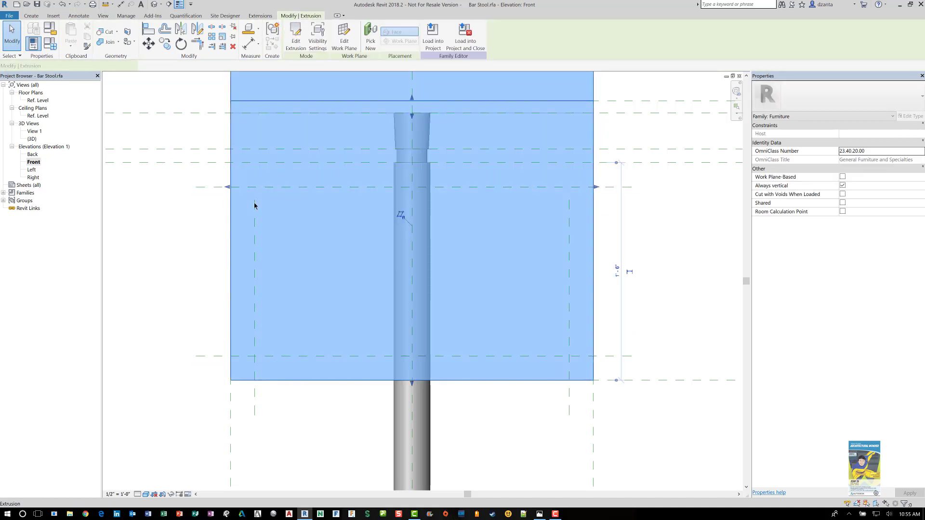
click(221, 217)
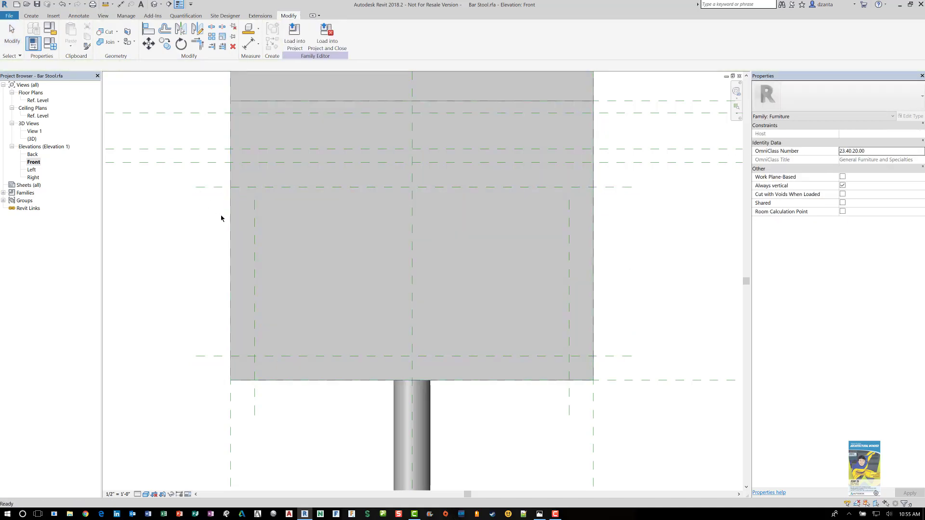
click(16, 55)
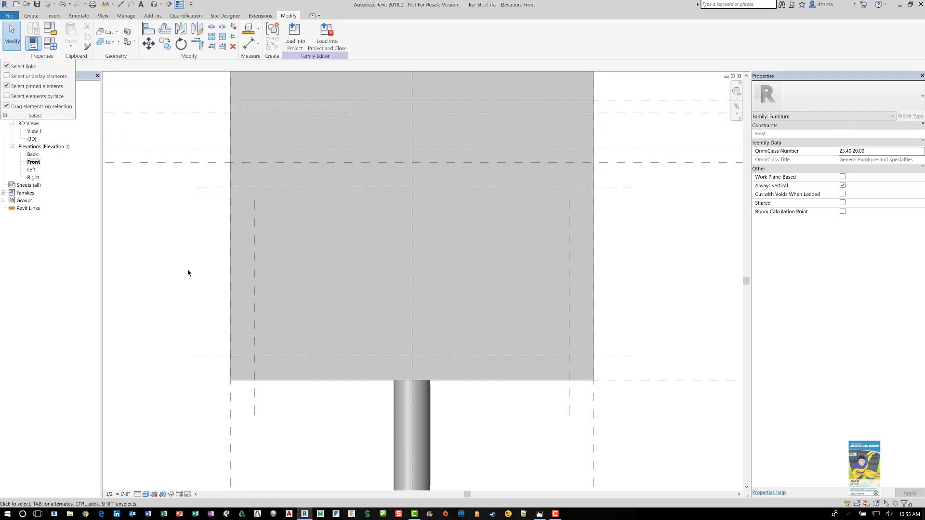
click(255, 205)
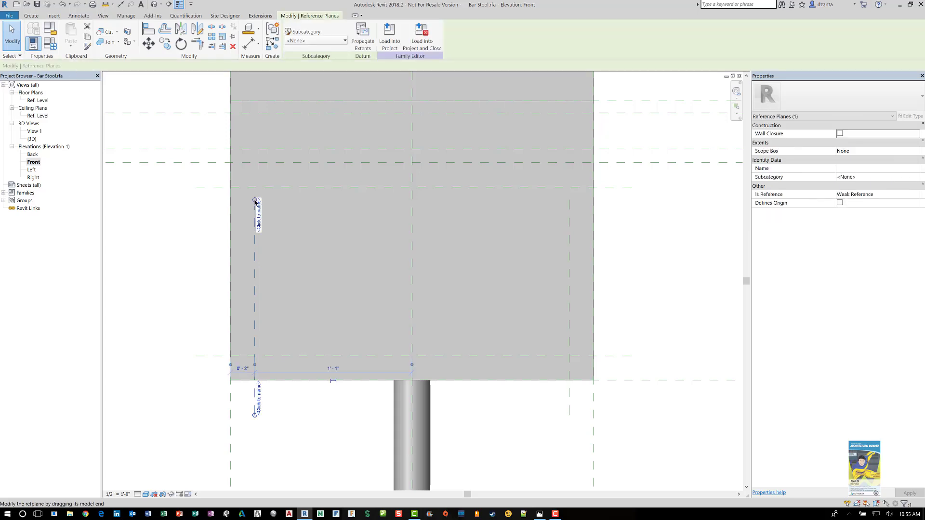
drag(255, 193, 255, 171)
click(571, 215)
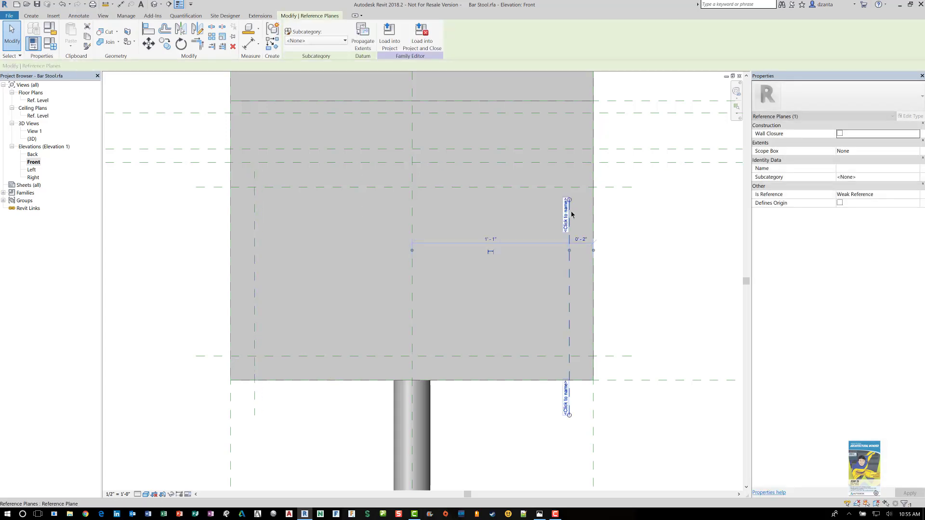
drag(569, 183, 569, 172)
click(644, 252)
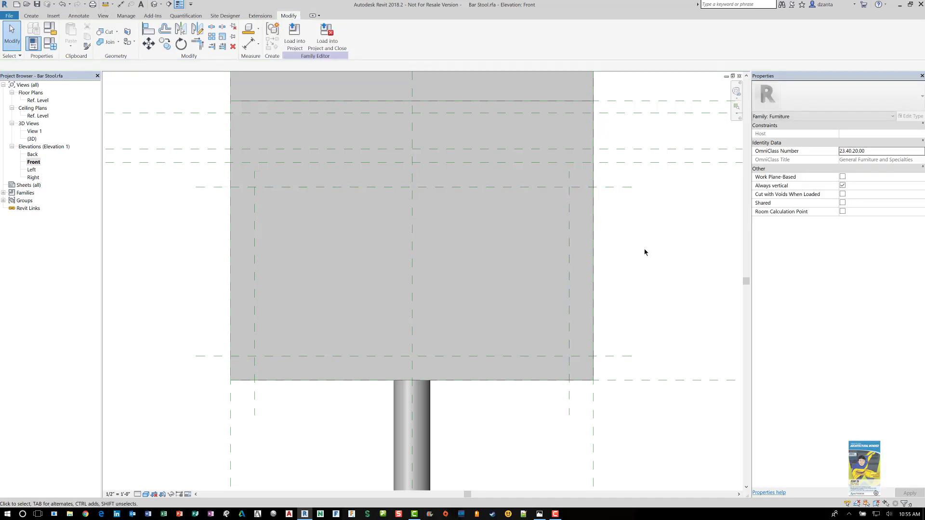
Add an aligned dimension between the right vertical opening plane and the panel's right edge plane, and set the view scale to 1" = 1'-0"
key(i)
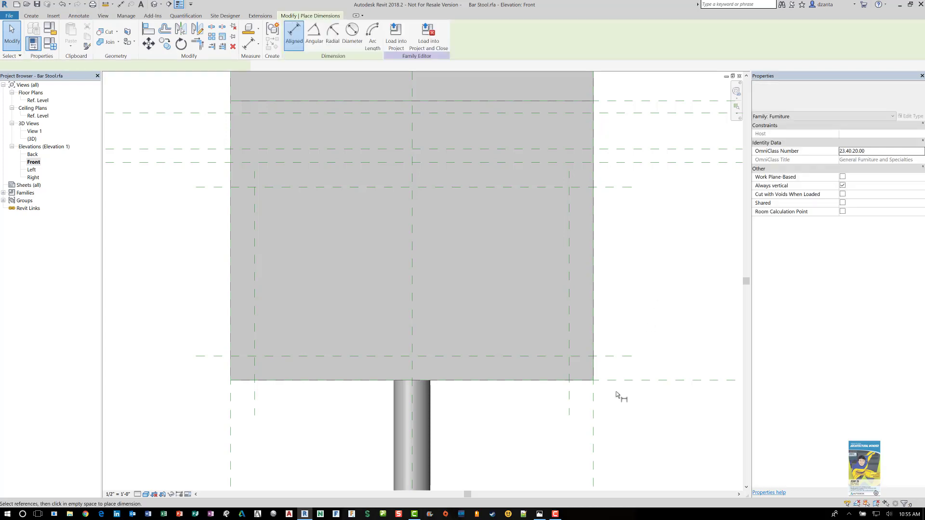
click(593, 410)
click(583, 461)
scroll(584, 462, down, 3)
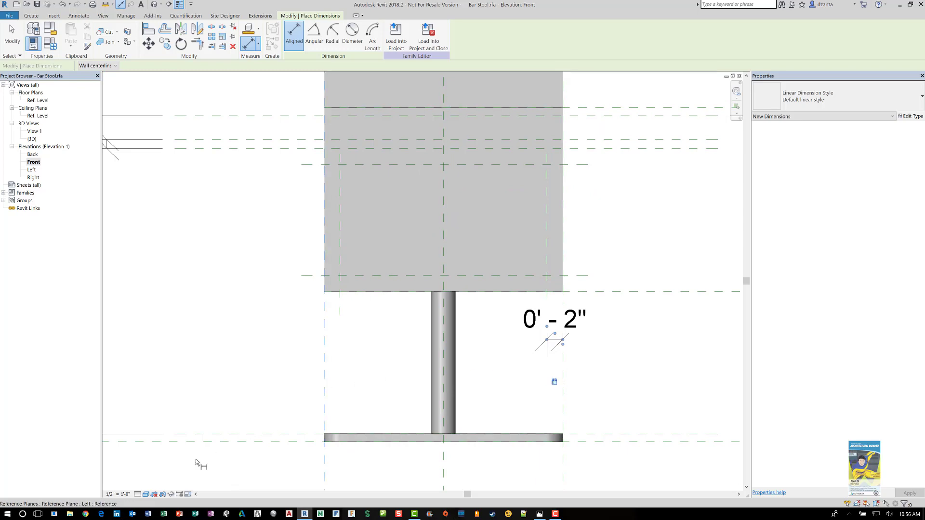
click(120, 497)
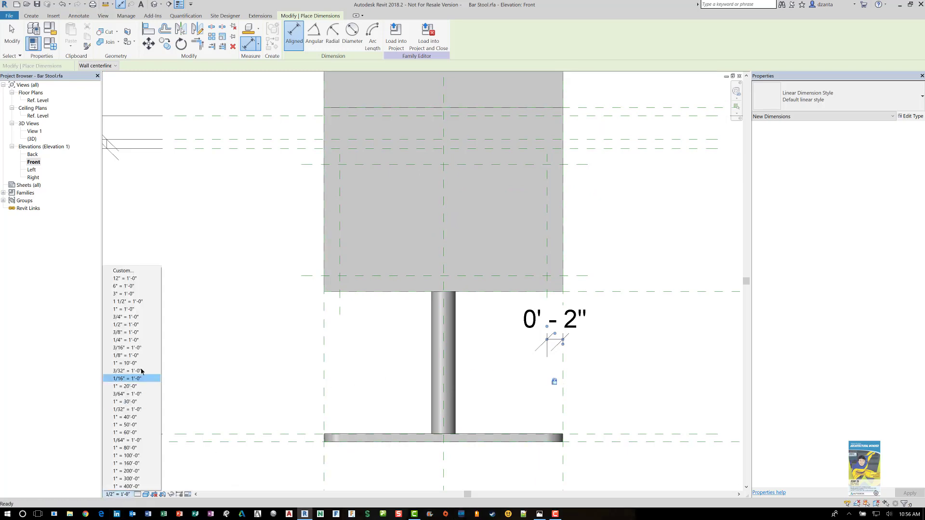
click(131, 312)
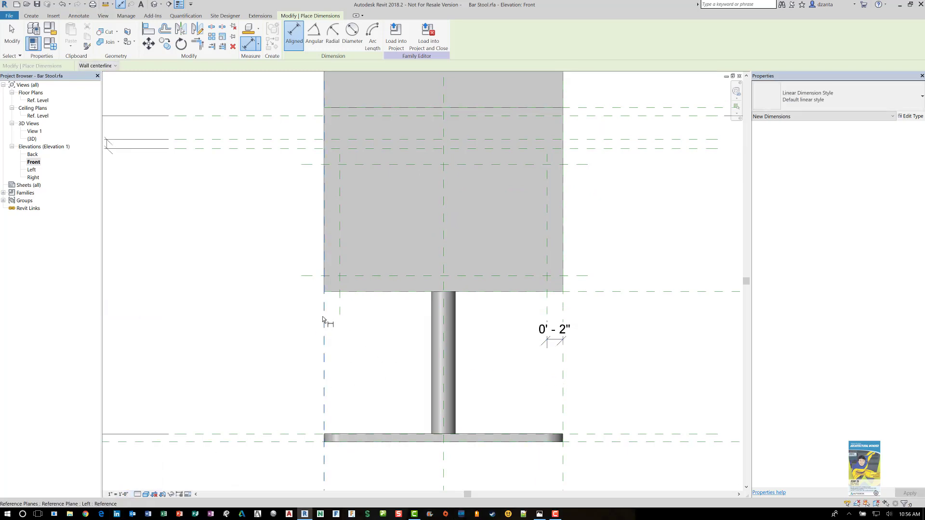
Add an aligned dimension between the left edge plane and the left vertical opening plane, level with the one on the right
click(339, 310)
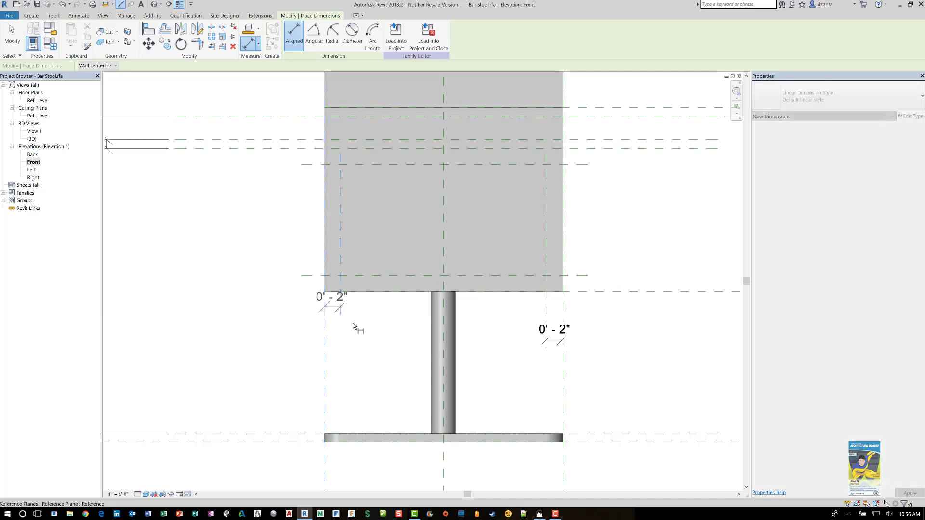
click(375, 340)
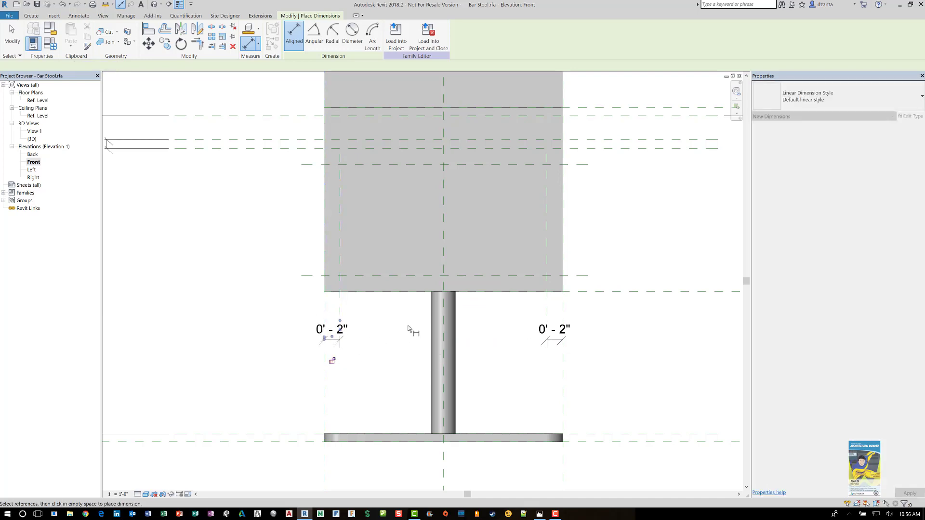
middle_drag(376, 306, 385, 371)
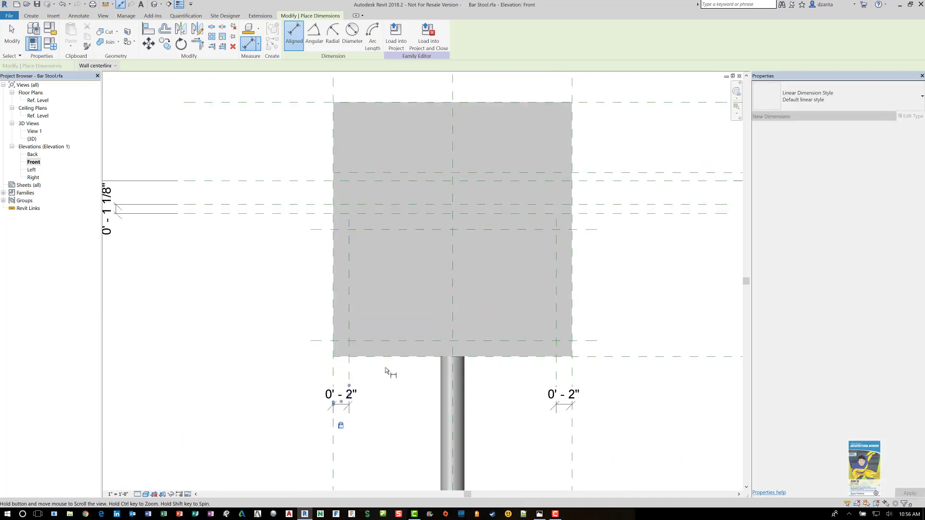
Add aligned dimensions from the lower opening plane to the panel's bottom edge plane, and from the upper opening plane to the nearest horizontal plane above
click(646, 357)
click(593, 340)
click(630, 333)
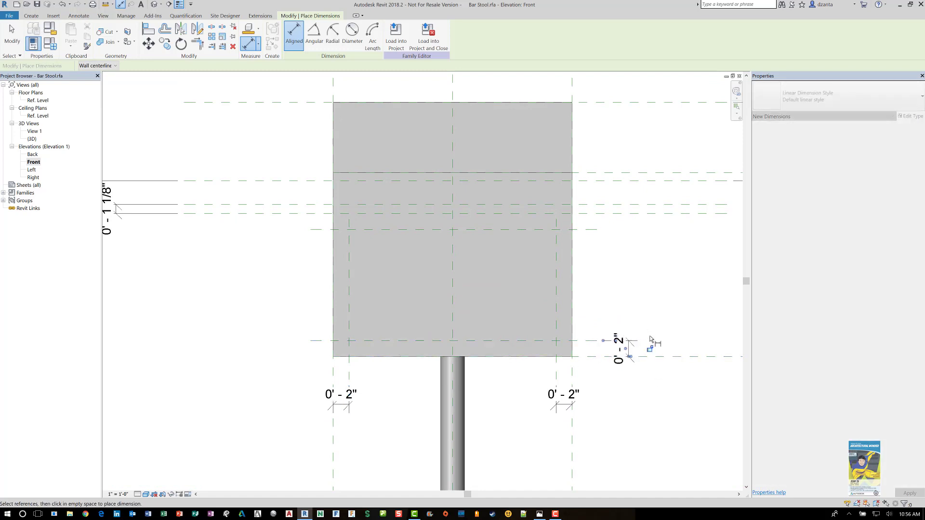
click(615, 213)
click(600, 229)
click(629, 267)
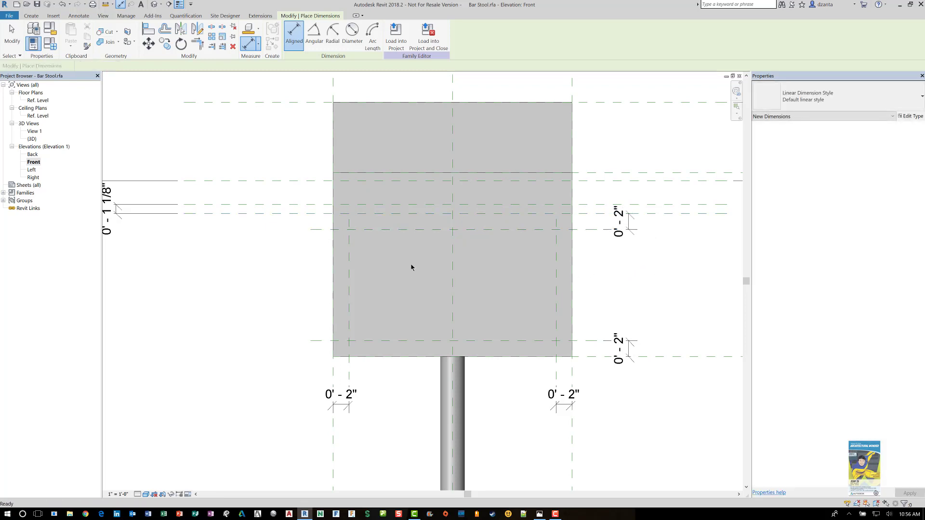
key(Escape)
Start a void extrusion and sketch a rectangle snapped to the intersections of the four opening reference planes
scroll(425, 276, up, 2)
middle_drag(448, 295, 368, 325)
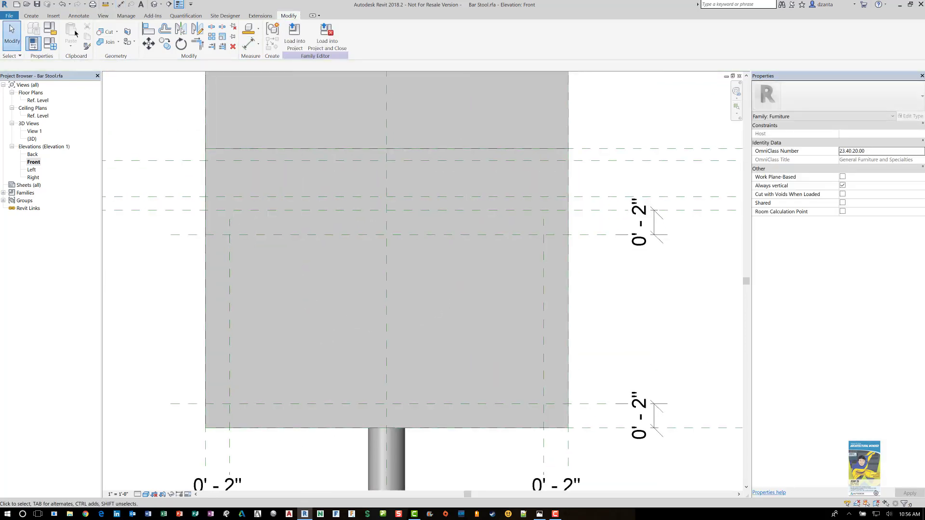
click(31, 16)
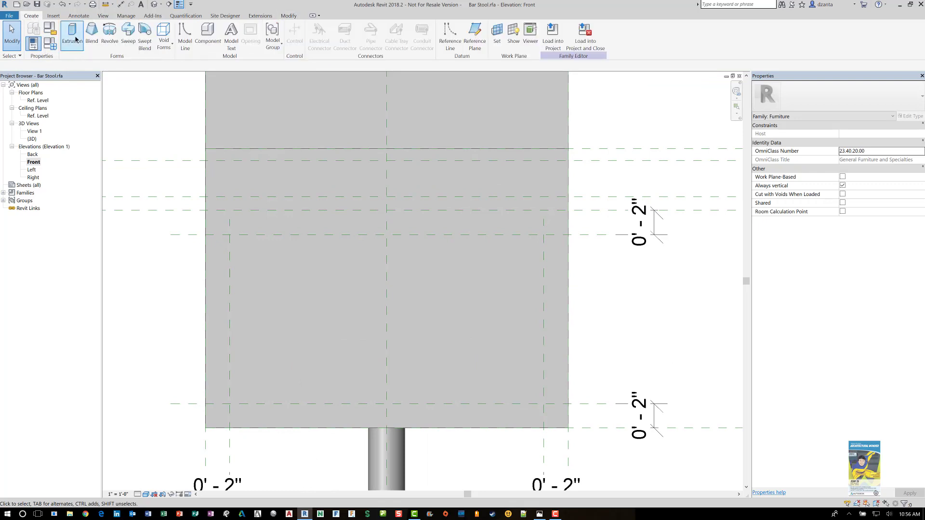
click(168, 47)
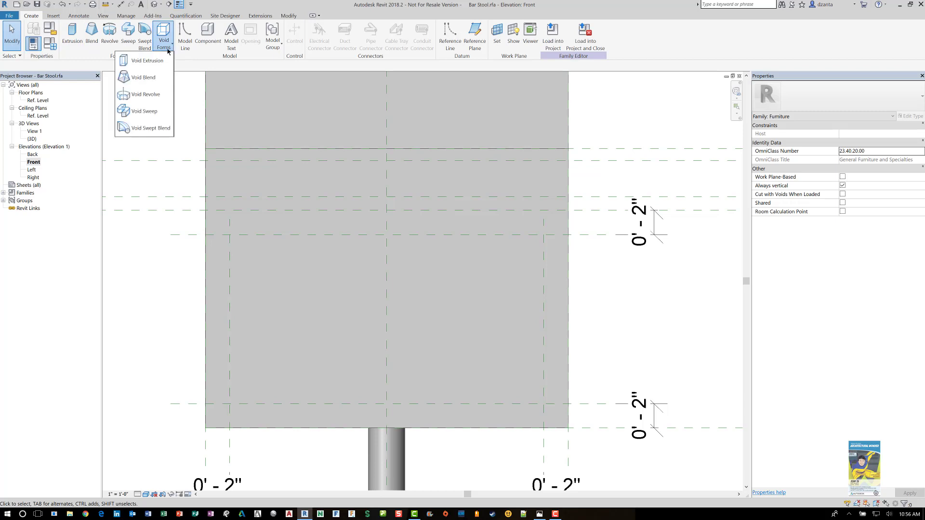
click(157, 62)
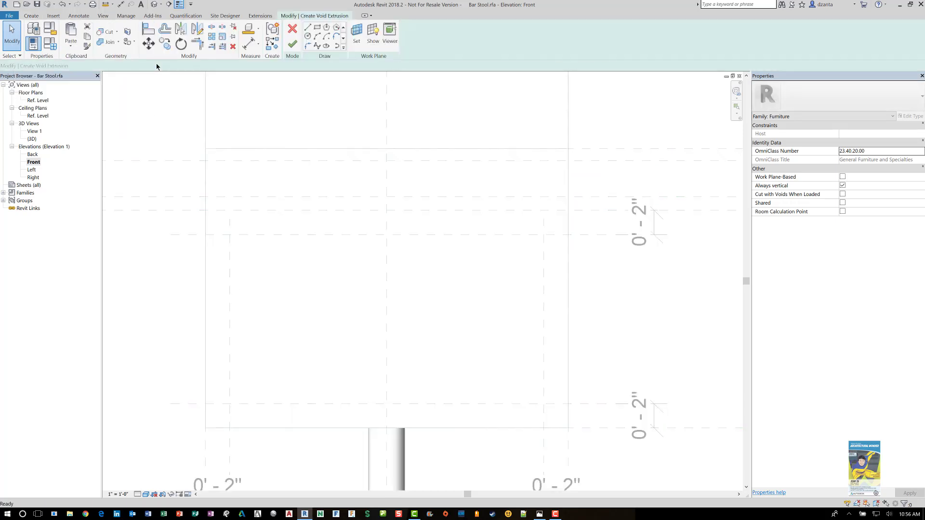
click(317, 29)
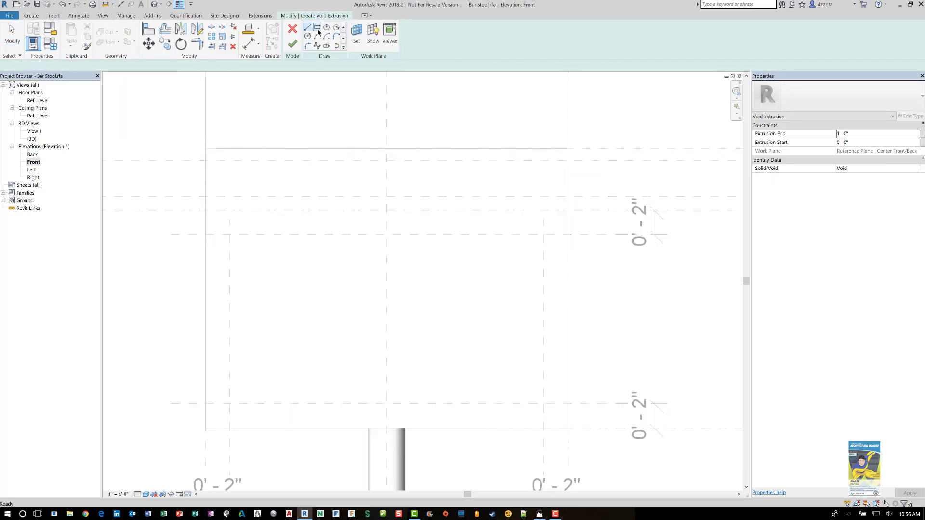
click(229, 235)
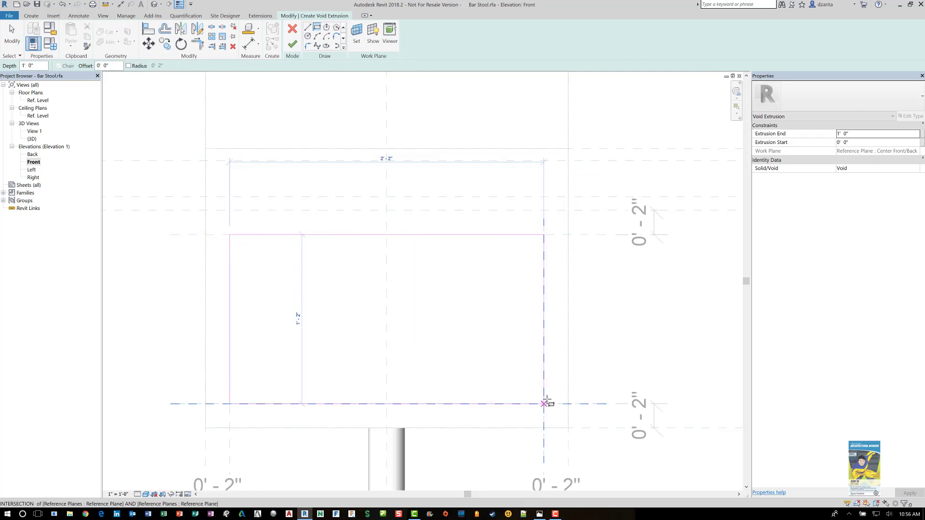
click(544, 403)
Lock all four sides of the void's sketch rectangle to their opening reference planes
click(537, 334)
click(382, 243)
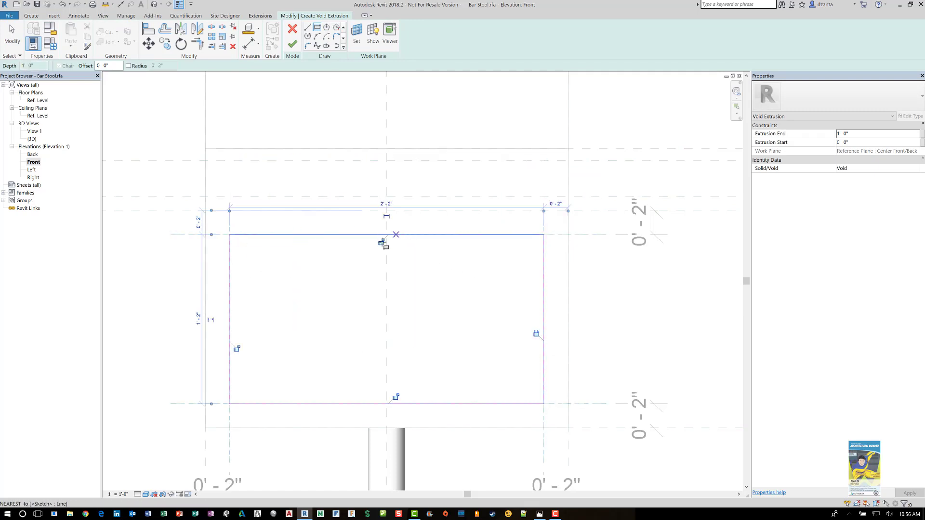
click(237, 349)
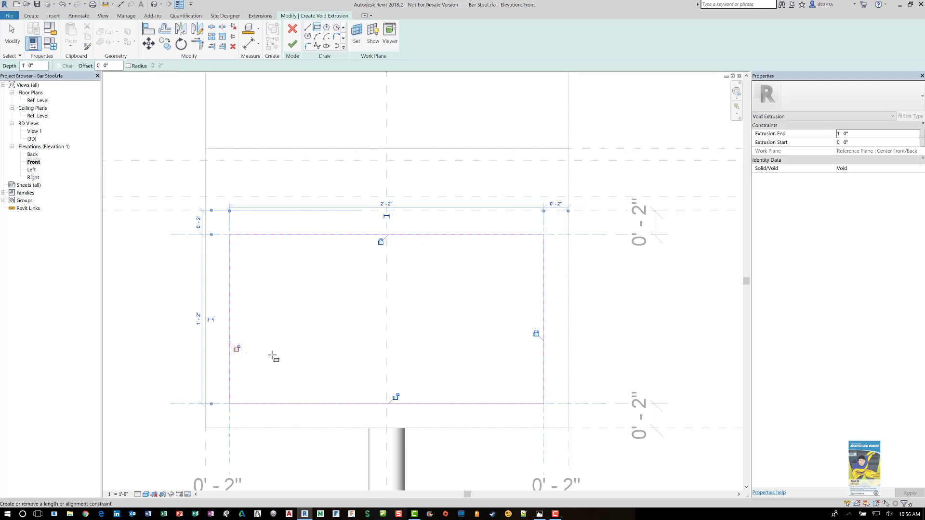
click(395, 397)
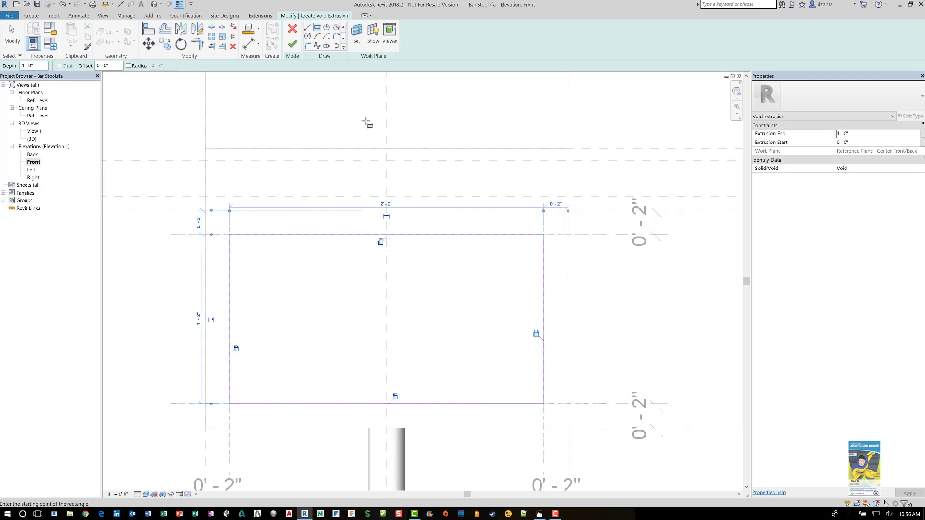
Round all four corners of the void's sketch rectangle with 2" fillet arcs
click(307, 46)
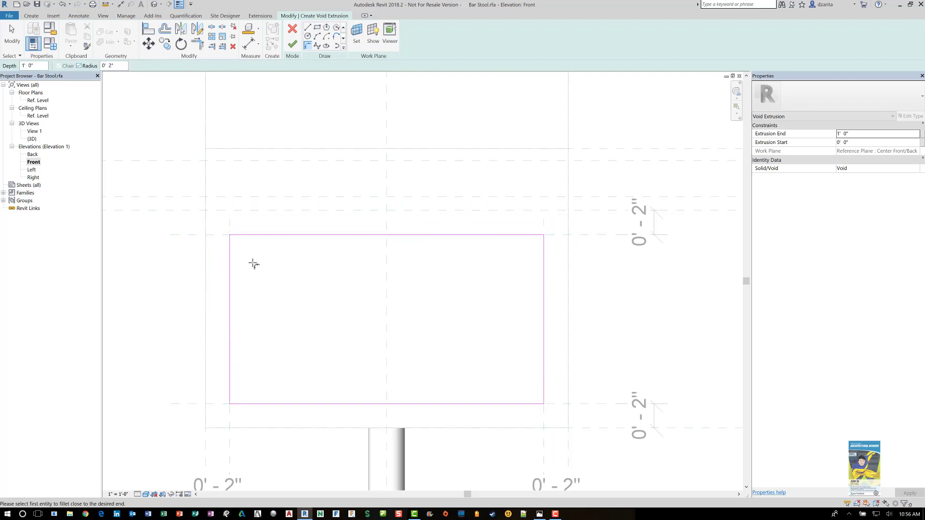
click(234, 277)
click(271, 237)
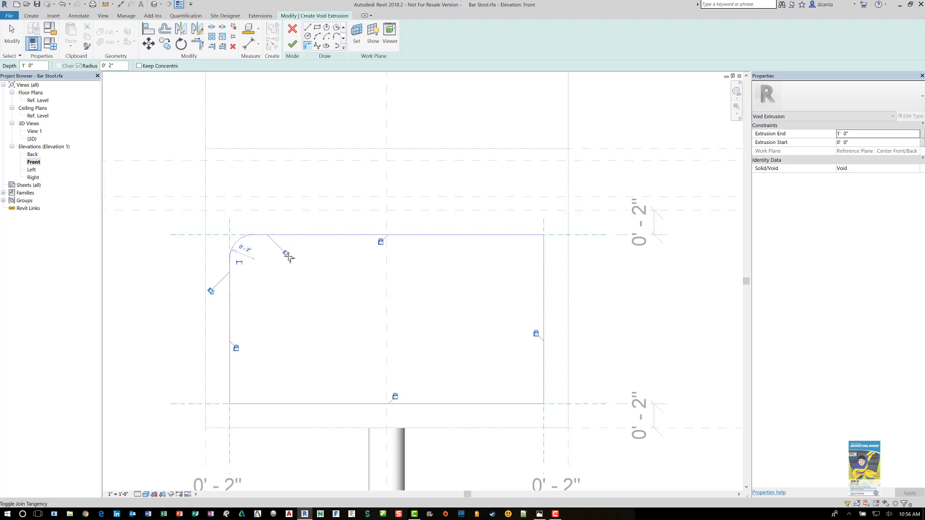
click(265, 404)
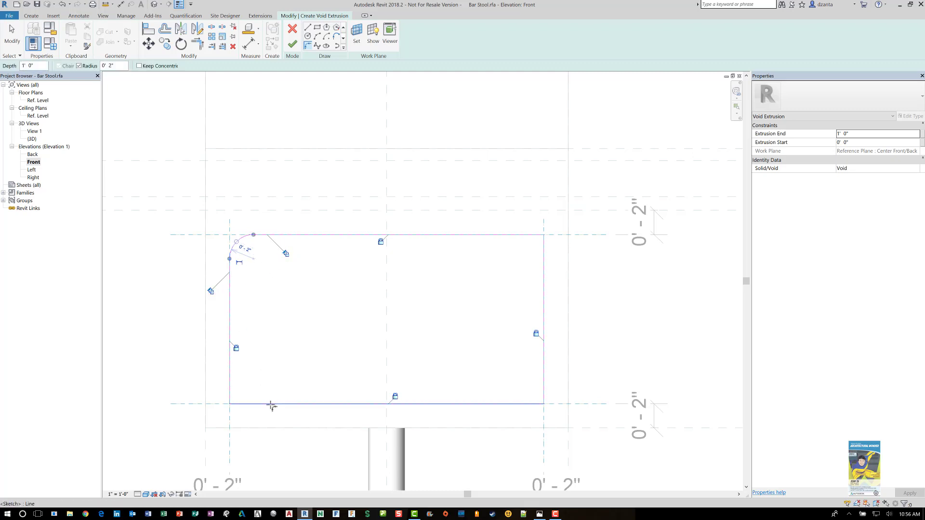
click(232, 359)
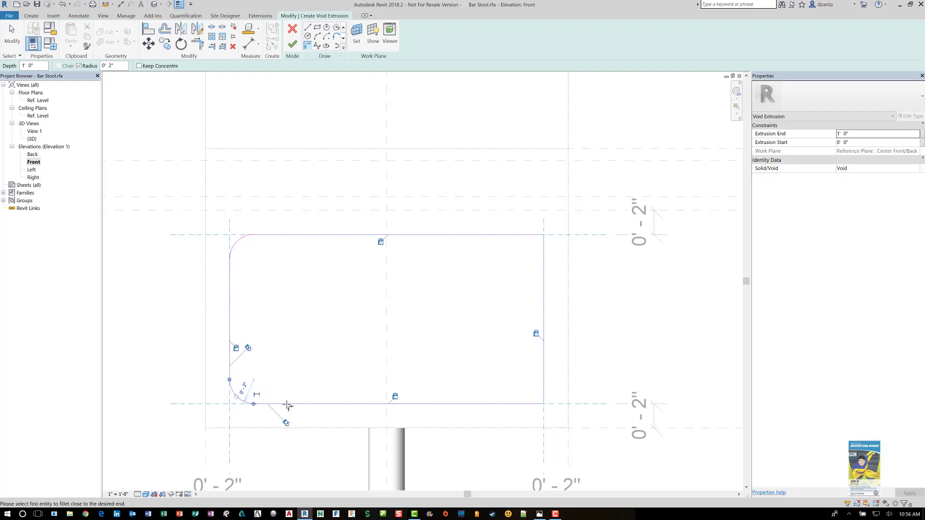
click(456, 403)
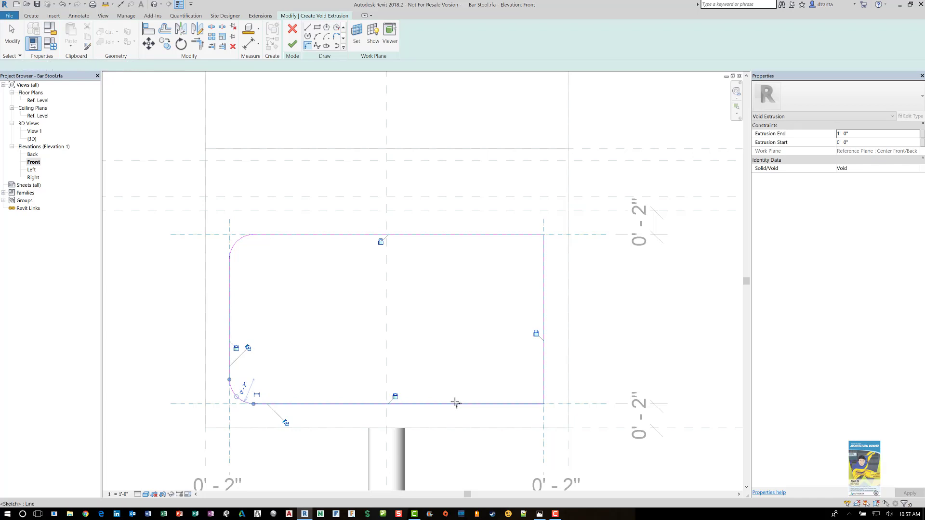
click(546, 371)
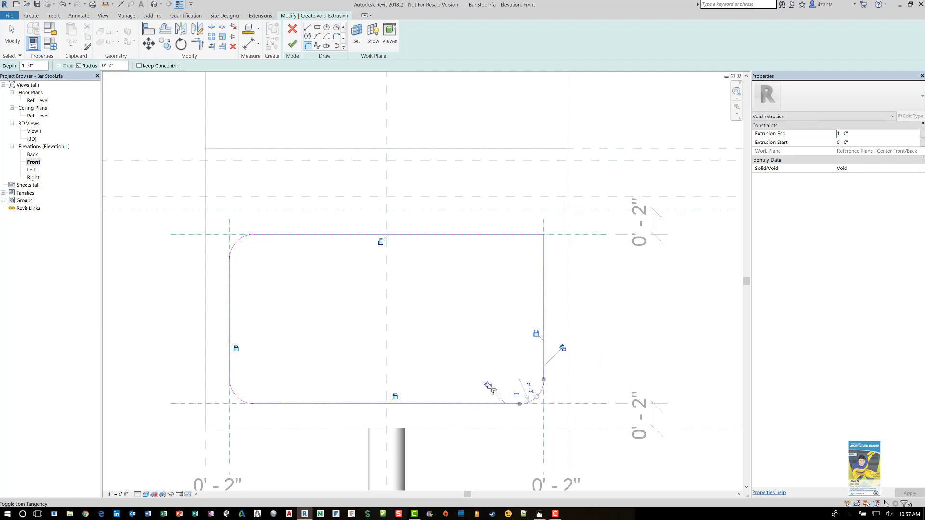
click(544, 276)
click(516, 236)
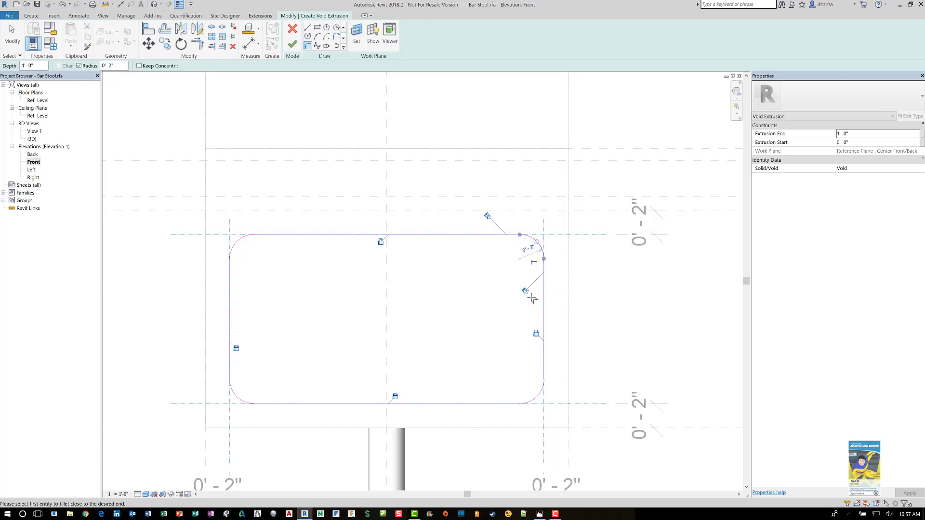
click(12, 41)
Set the Left elevation's view scale to 1" = 1'-0" and finish the void extrusion sketch
scroll(246, 287, down, 1)
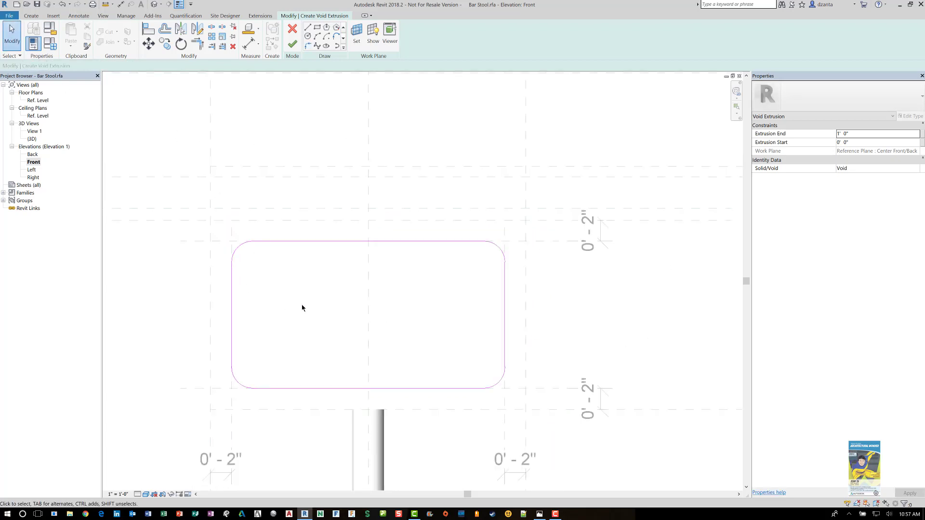
scroll(326, 301, down, 1)
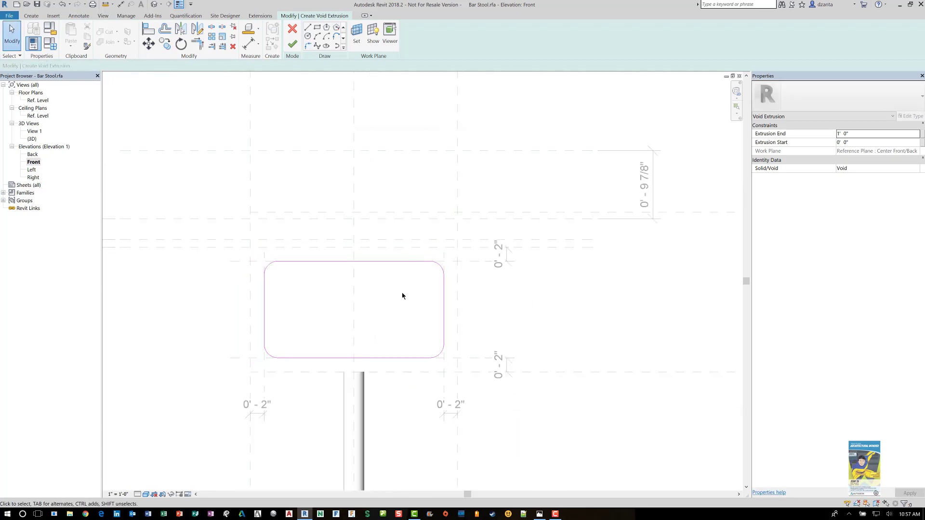
double_click(31, 171)
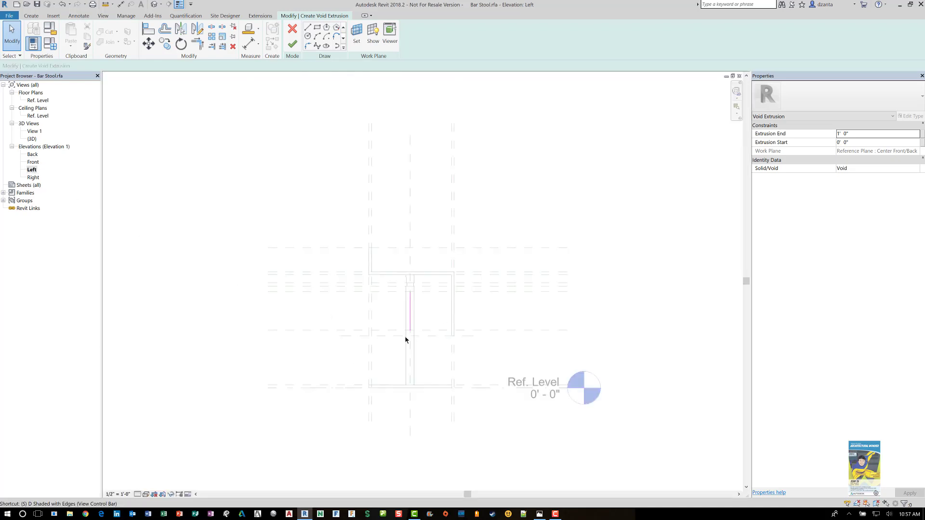
click(138, 495)
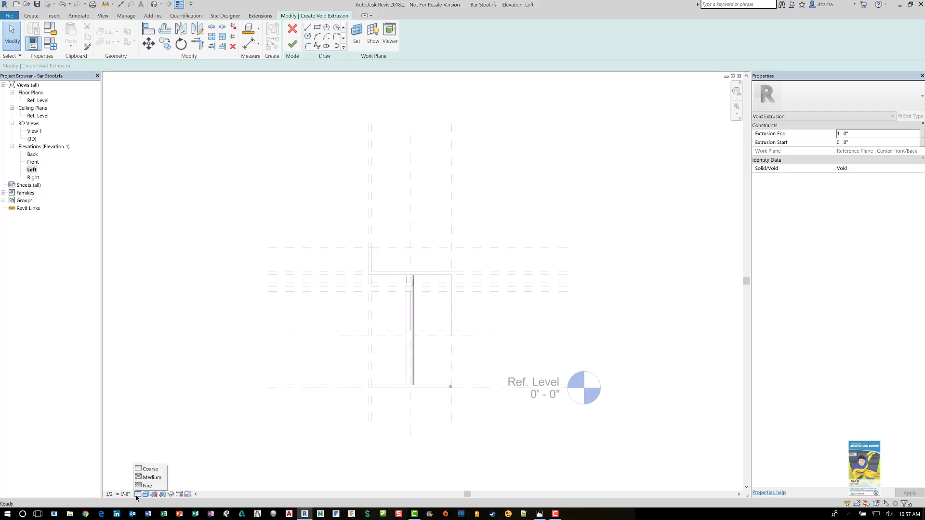
click(118, 495)
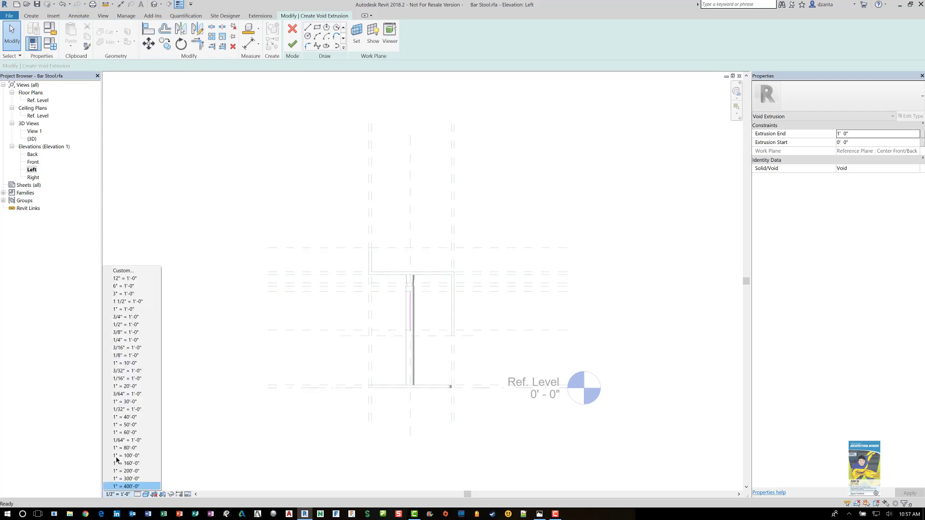
click(124, 310)
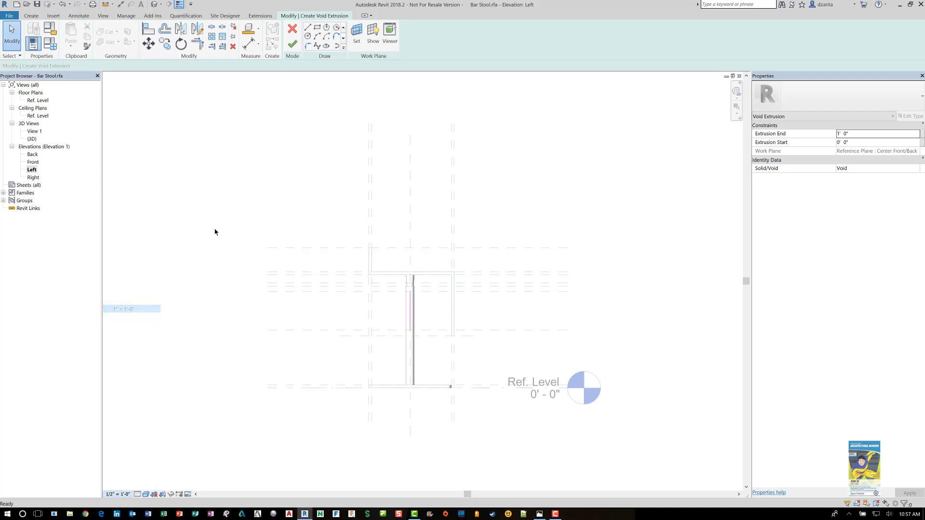
click(296, 49)
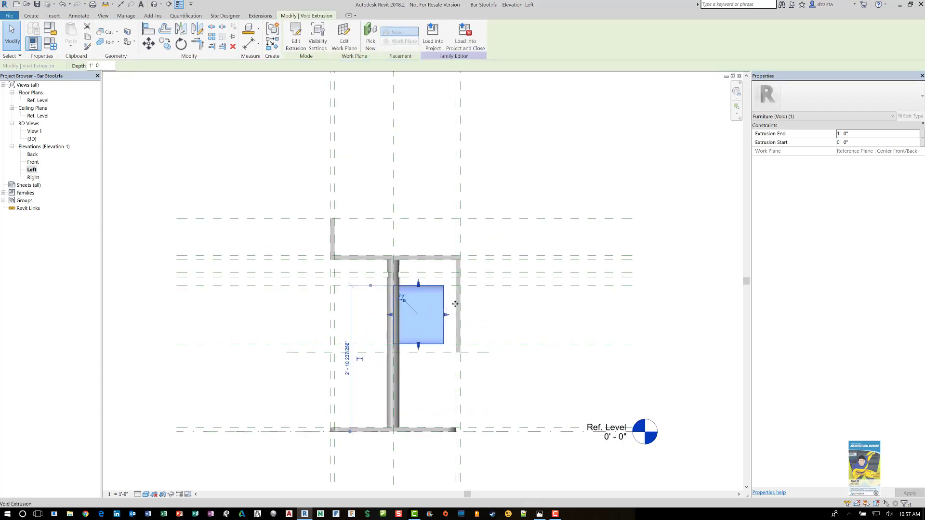
Extend the void's front face to the front panel's outer reference plane, at an extrusion end of 1' 4", and lock it there
scroll(455, 306, up, 3)
scroll(447, 298, up, 2)
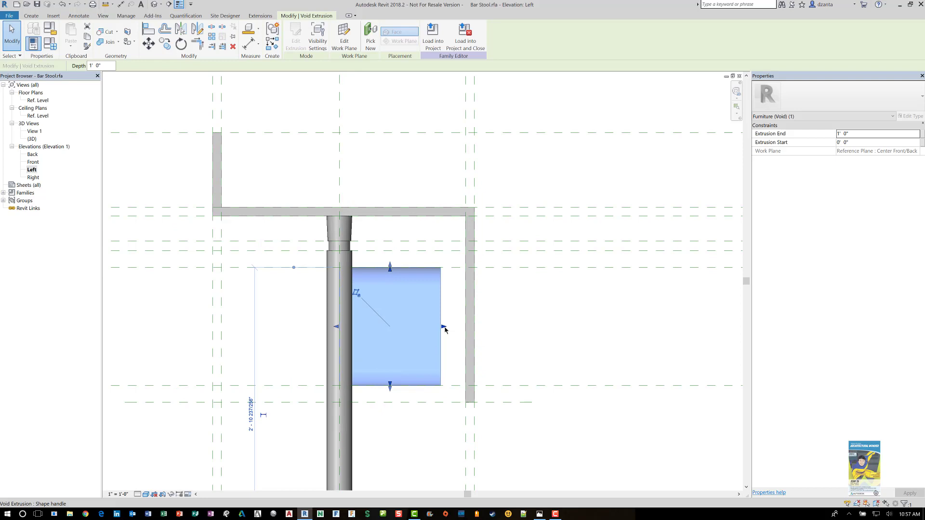
drag(445, 329, 477, 326)
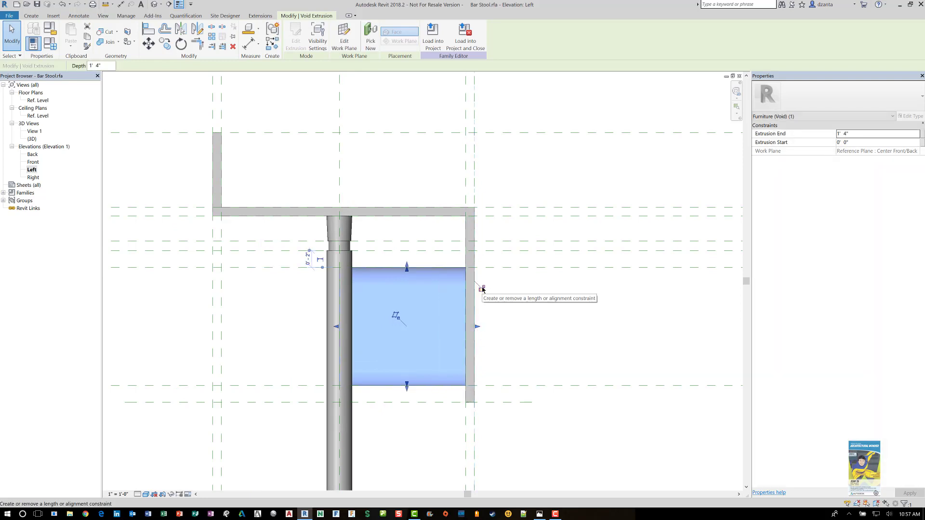
click(483, 288)
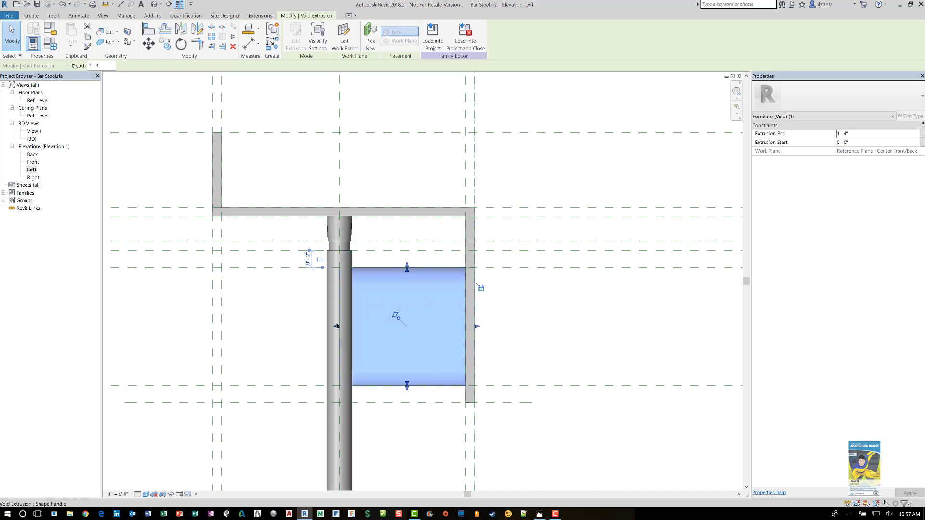
Bring the void's rear face to the front panel's inner reference plane, at an extrusion start of 1' 3", and lock it there
drag(336, 328, 465, 321)
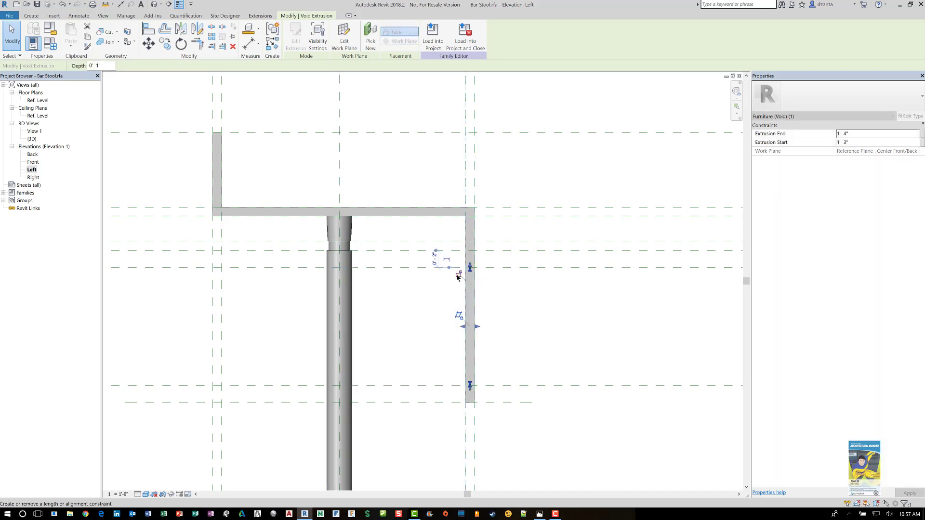
click(458, 276)
click(521, 312)
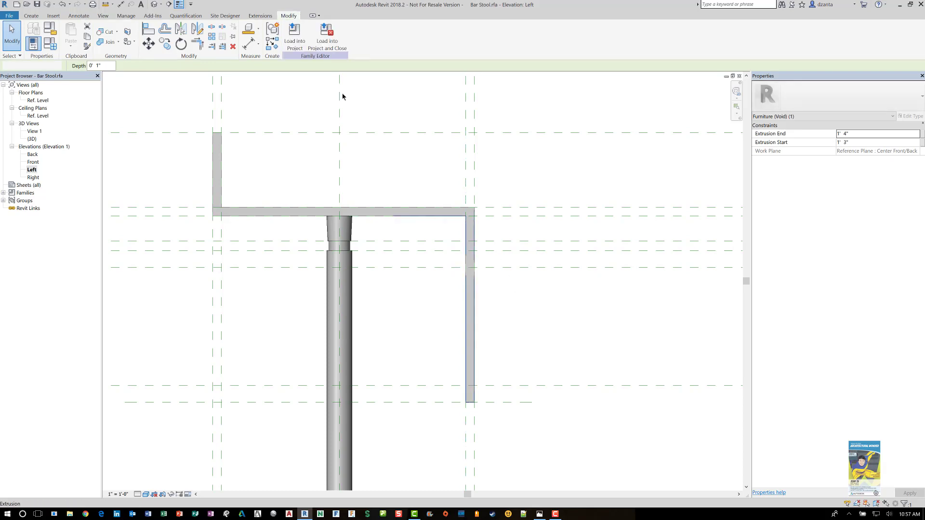
In the default 3D view, cut the seat and front panel solid with the rounded void extrusion
click(155, 5)
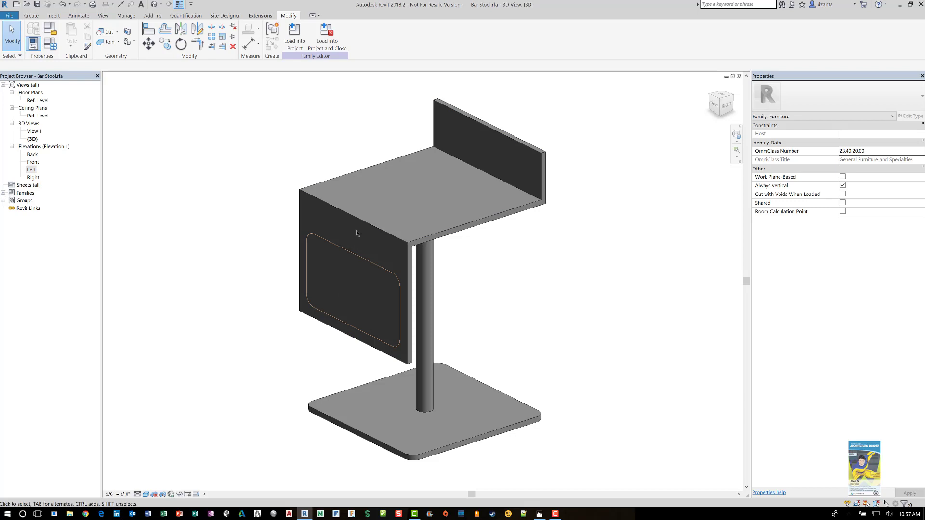
click(101, 32)
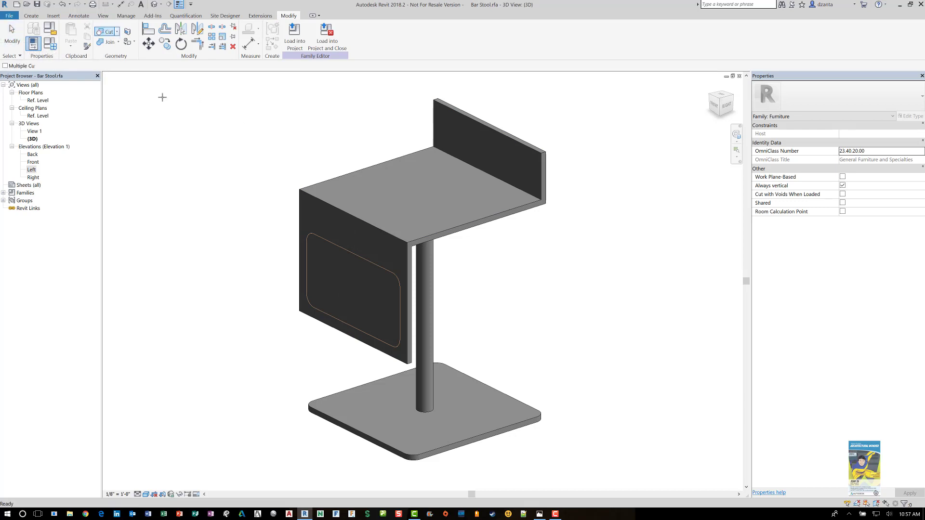
click(299, 195)
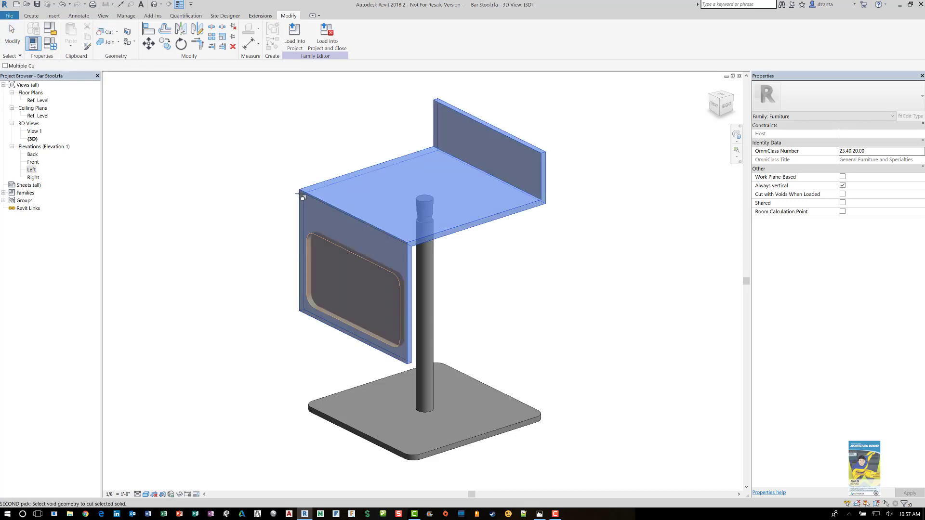
click(326, 238)
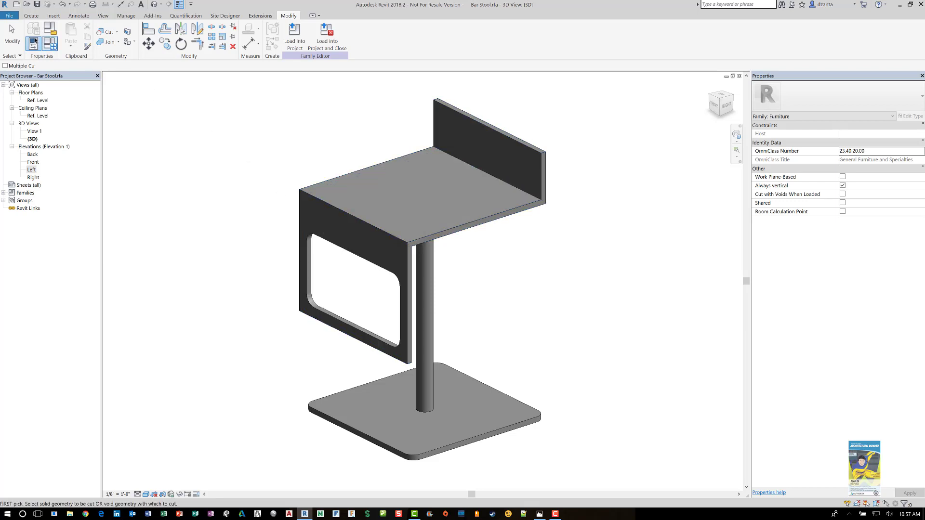
key(Escape)
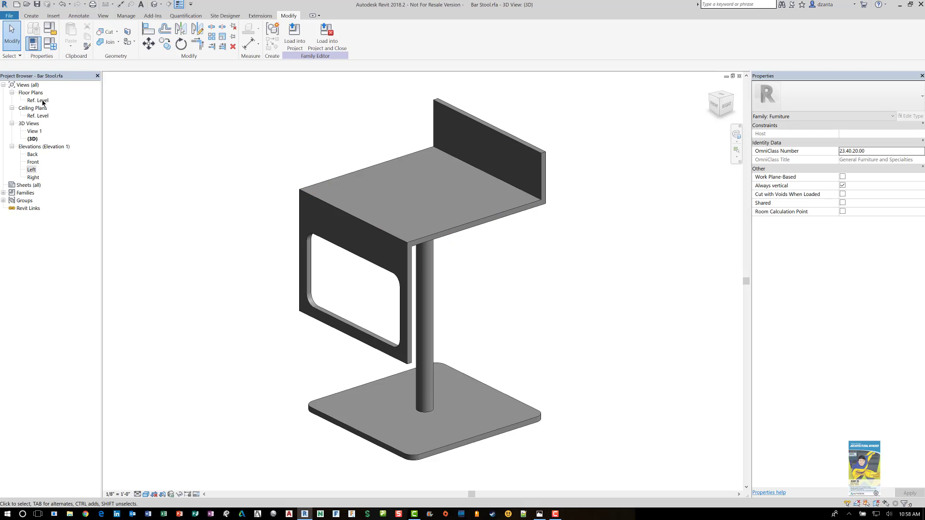
In the Front elevation, draw two horizontal reference planes across the back support's right half, near its upper and lower edges
double_click(31, 163)
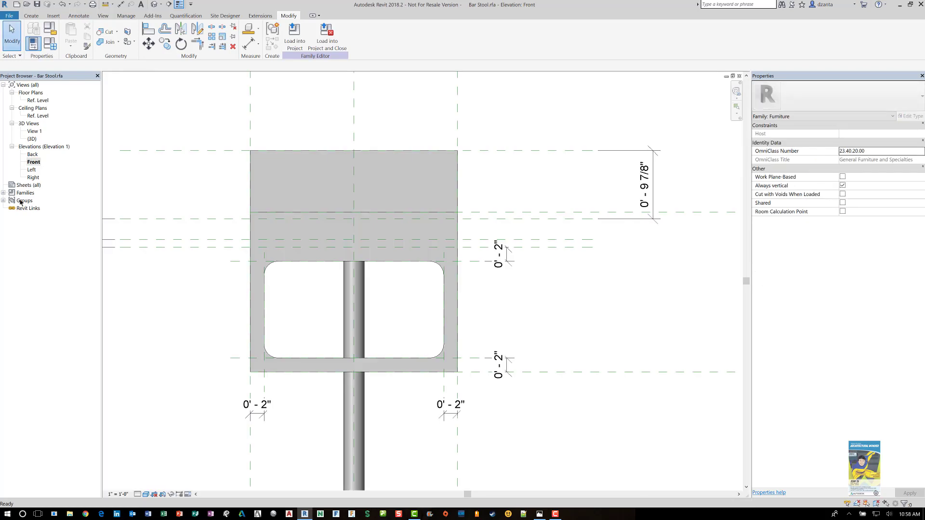
middle_drag(531, 198, 603, 229)
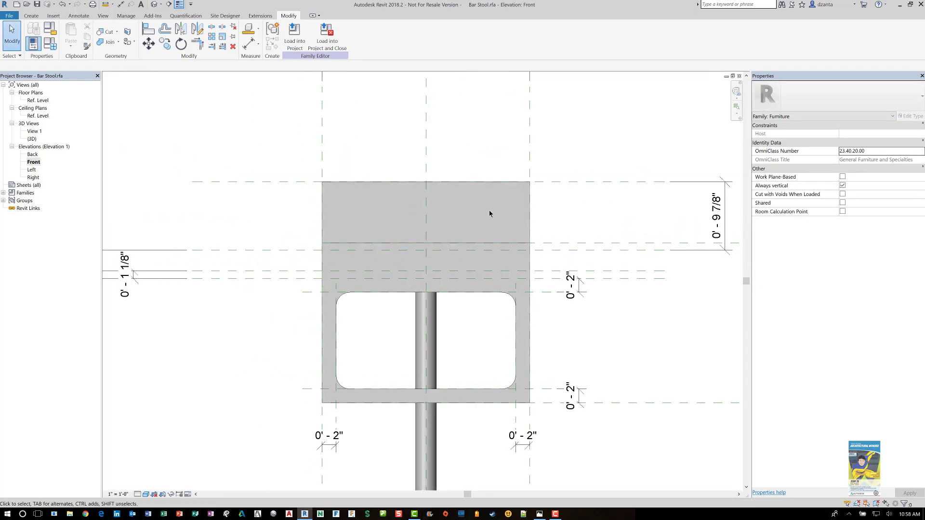
scroll(548, 241, up, 2)
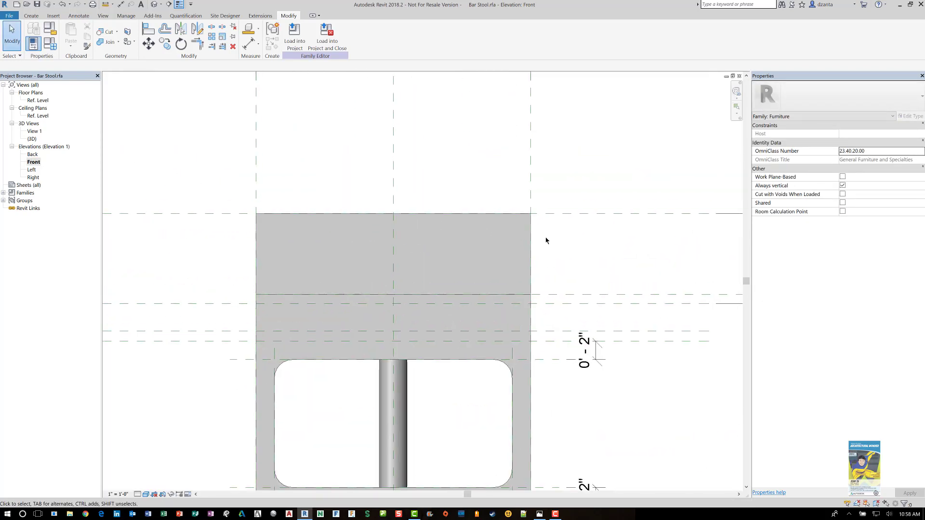
key(r)
key(p)
click(543, 227)
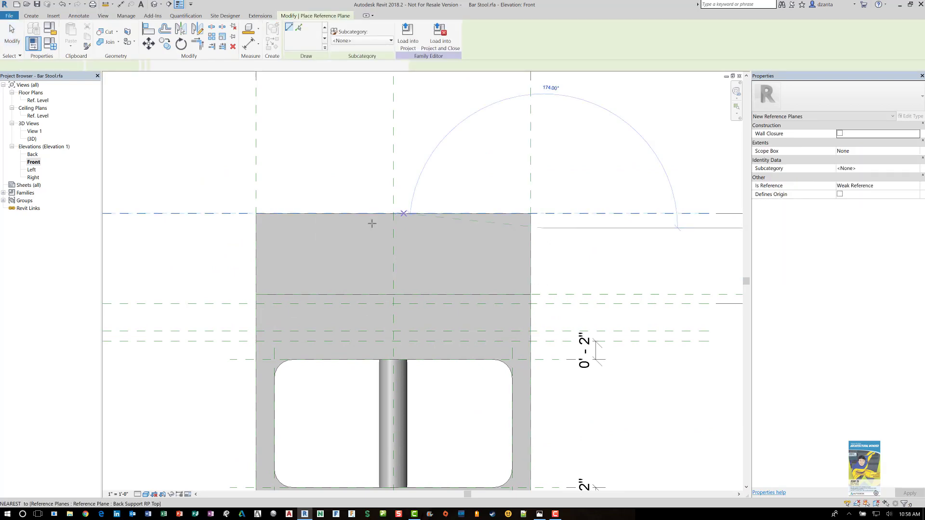
click(379, 227)
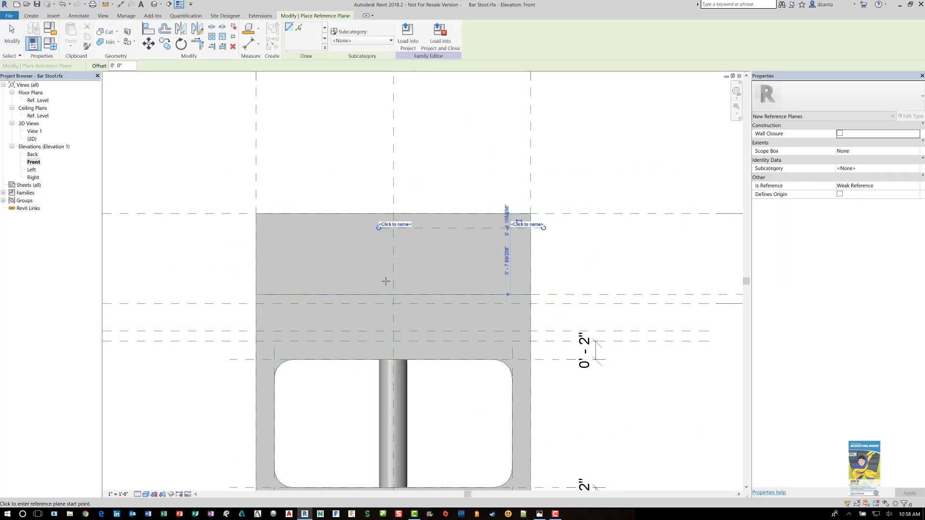
click(542, 285)
Draw two vertical reference planes through the back support, 2" in from its right edge and 2" right of the centre plane
click(513, 203)
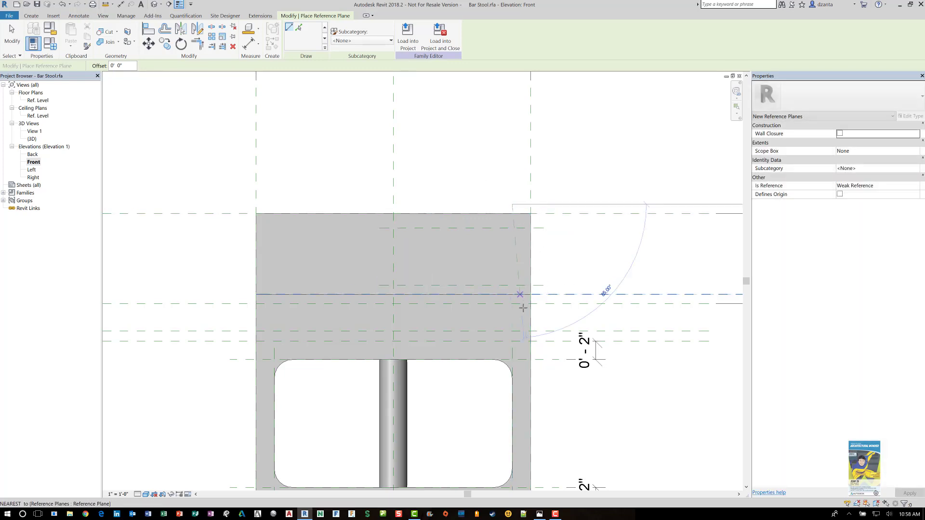
click(512, 304)
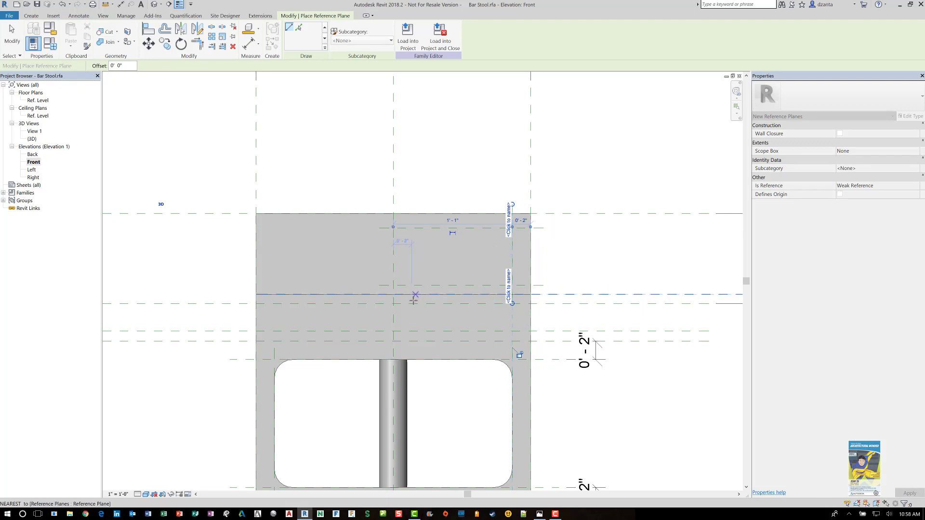
click(411, 205)
click(412, 303)
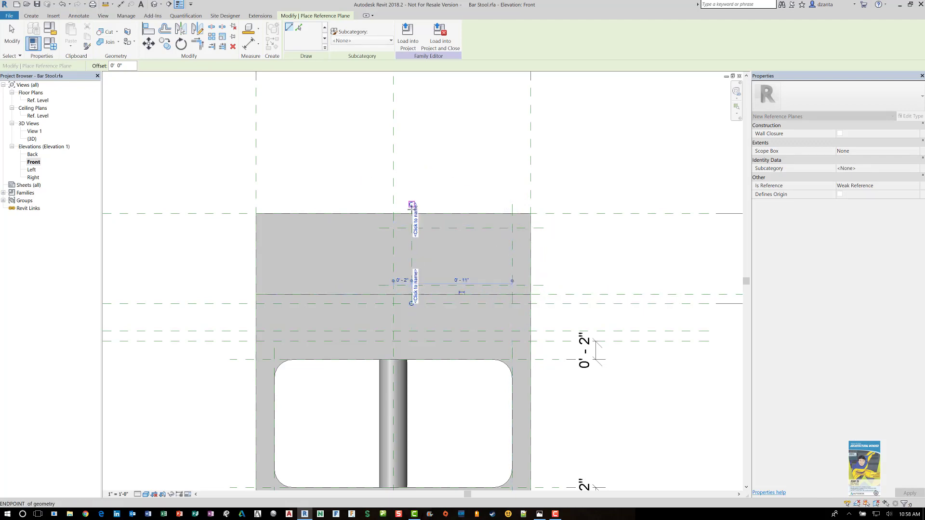
key(Escape)
key(Escape)
Dimension the inner vertical reference plane from the centre plane, placing the dimension above the back support
key(d)
key(i)
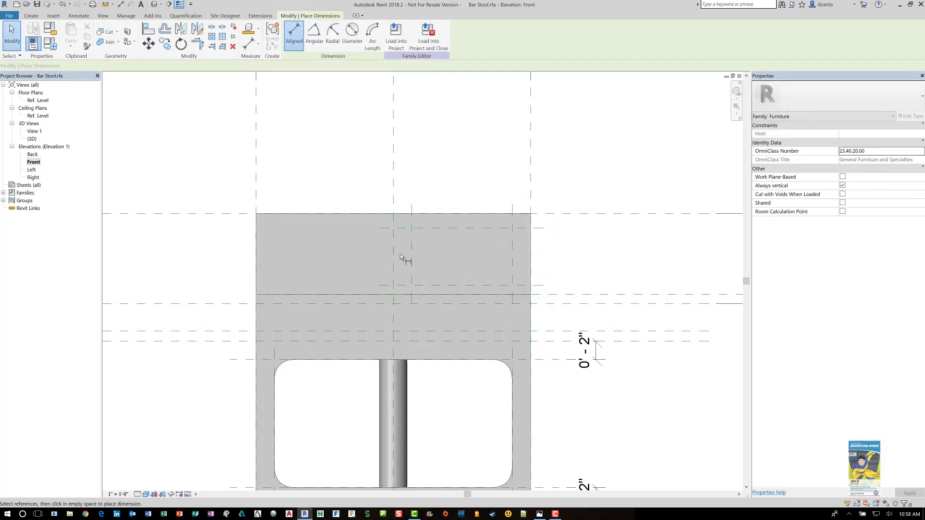
click(414, 261)
click(394, 256)
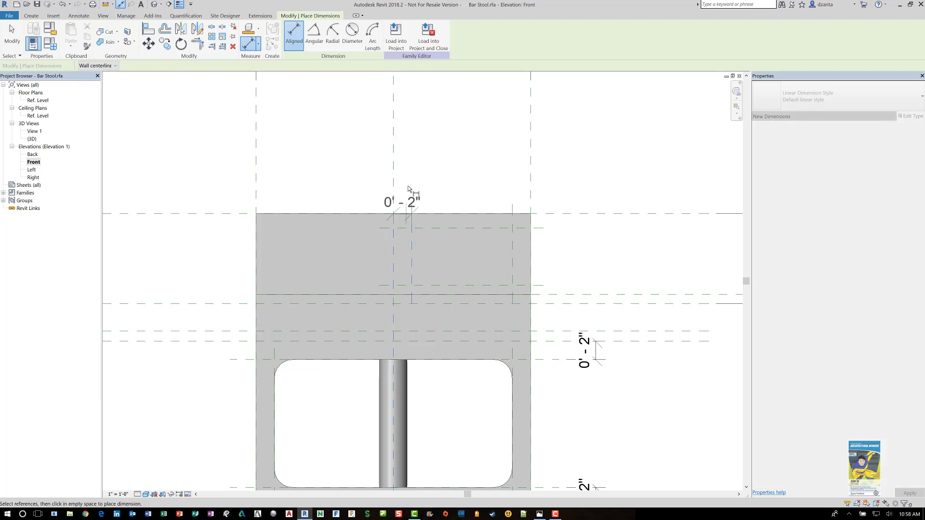
click(409, 188)
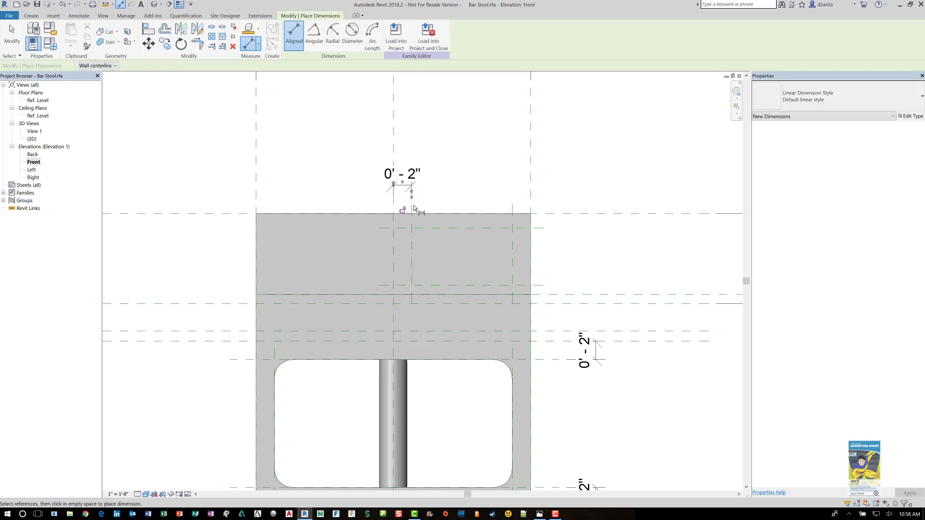
key(Escape)
key(Escape)
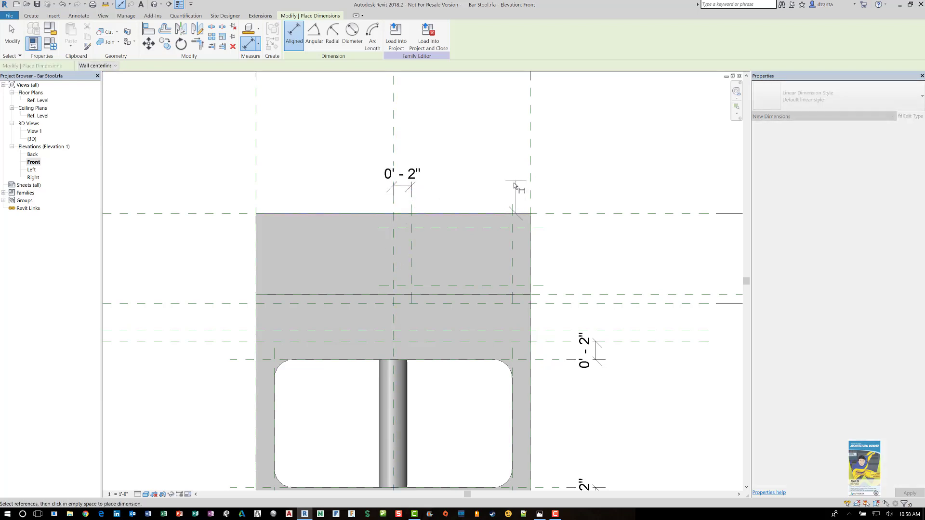
Dimension the outer vertical reference plane from the stool's right edge plane, in line with the dimension at the centre
key(d)
key(i)
click(512, 208)
click(531, 195)
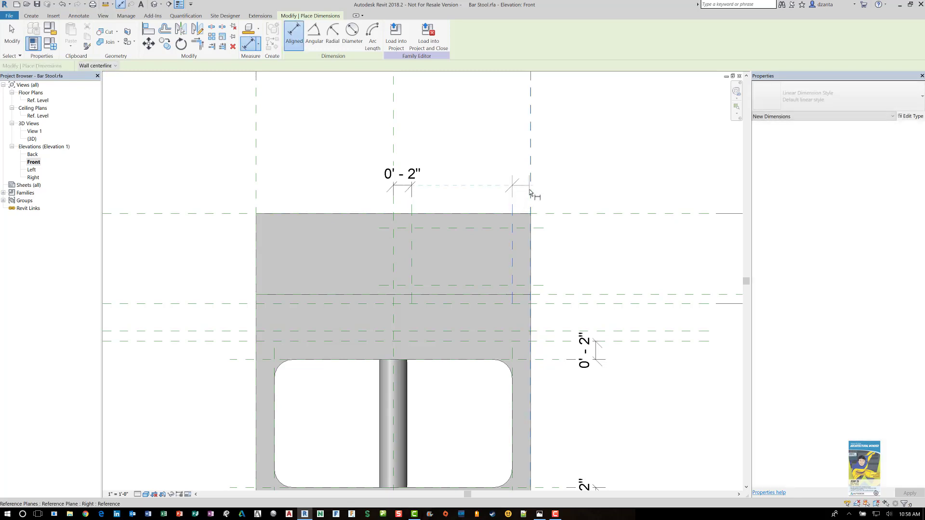
click(565, 186)
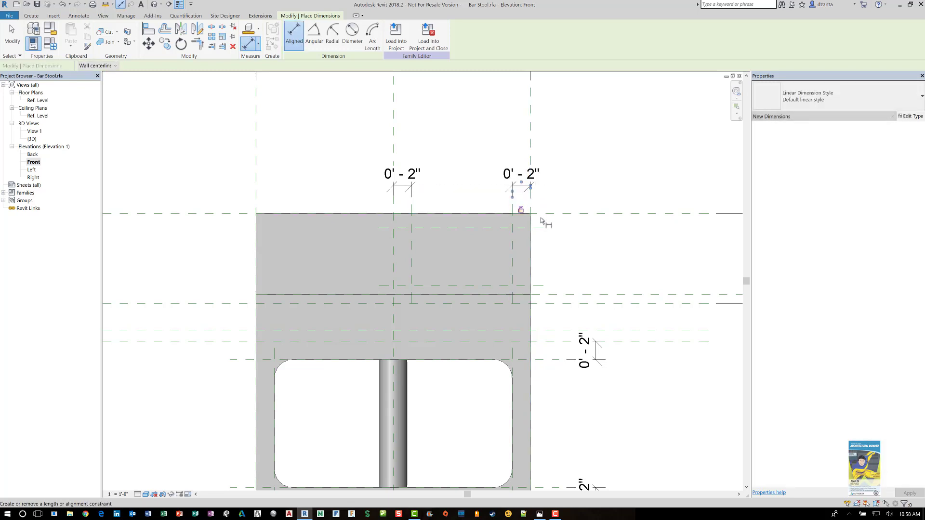
Dimension the new horizontal reference planes from the back support's top plane and from the plane along its lower edge
click(561, 218)
click(542, 232)
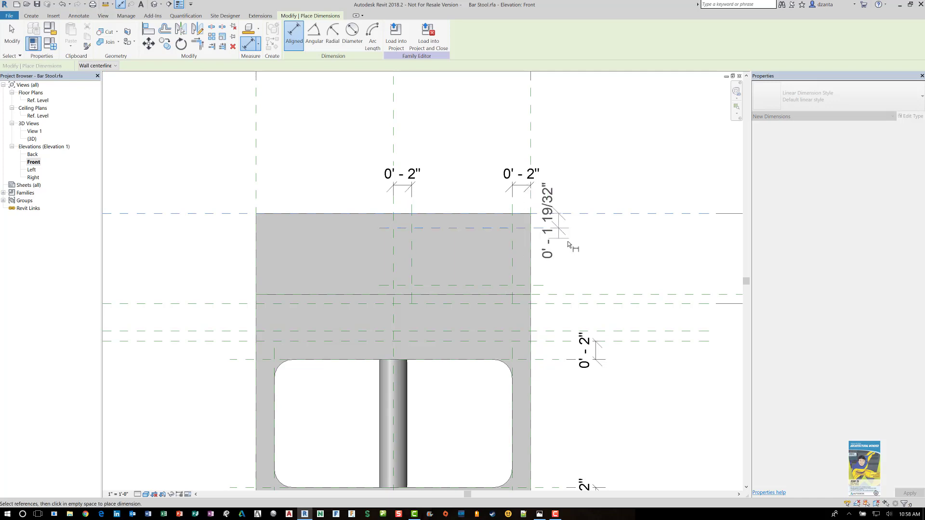
click(595, 253)
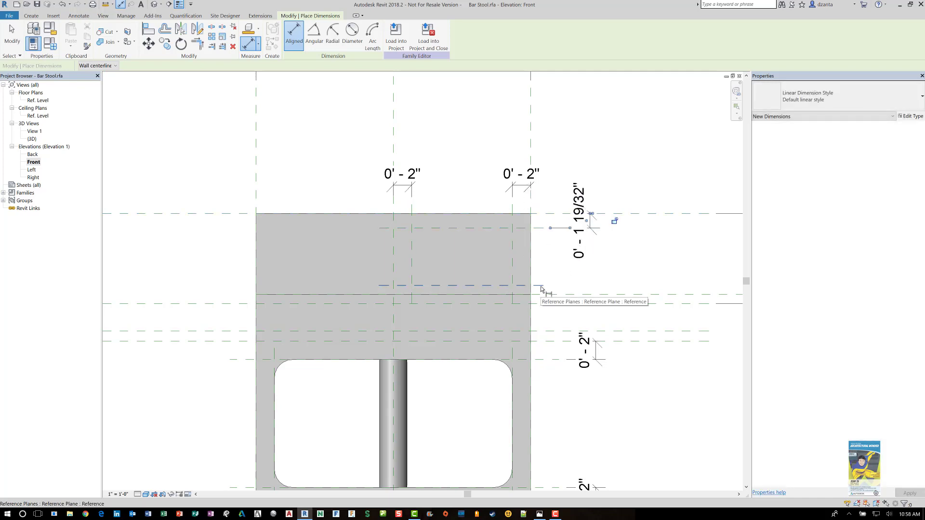
click(541, 287)
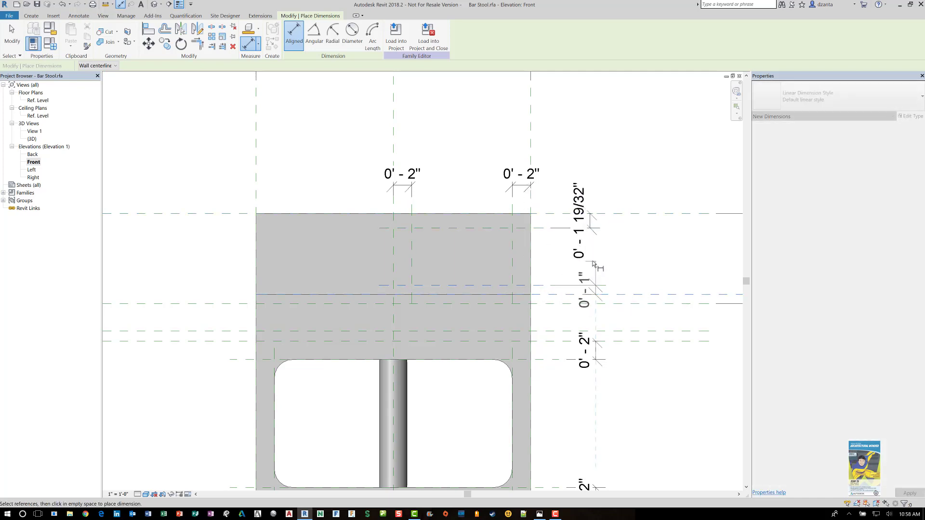
click(590, 265)
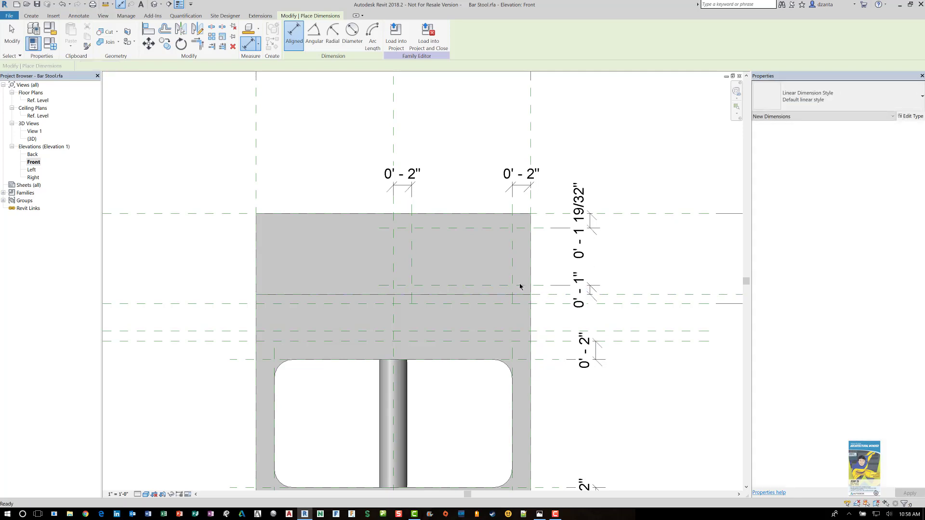
key(Escape)
Set the lower horizontal reference plane's offset from the back support's lower edge to 2"
click(513, 287)
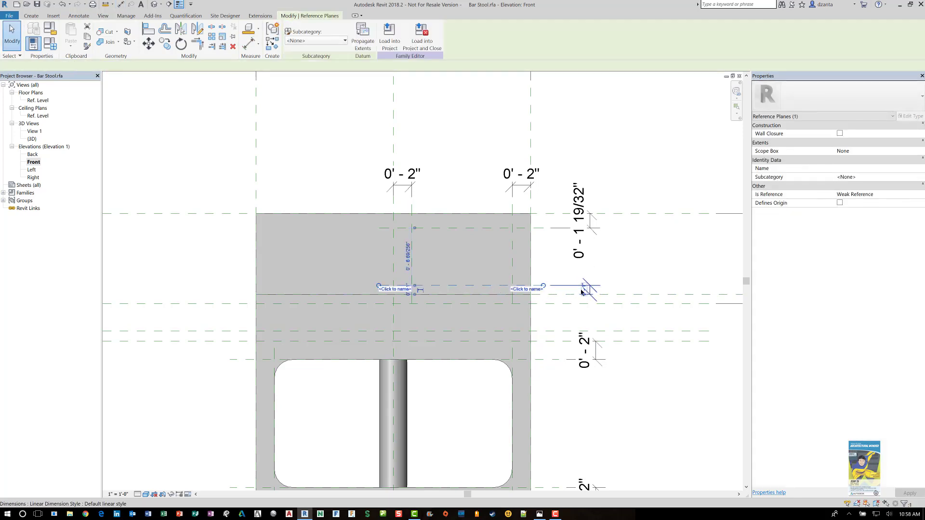
scroll(581, 293, up, 4)
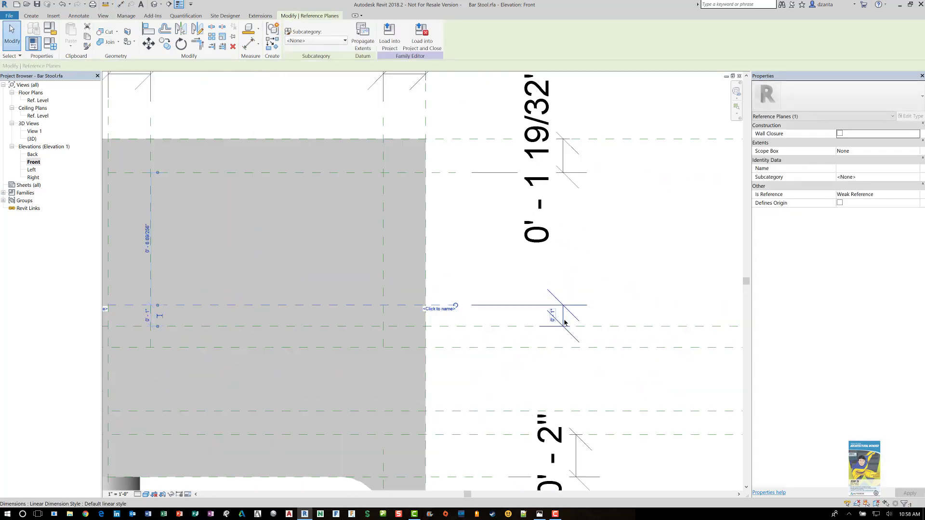
click(553, 321)
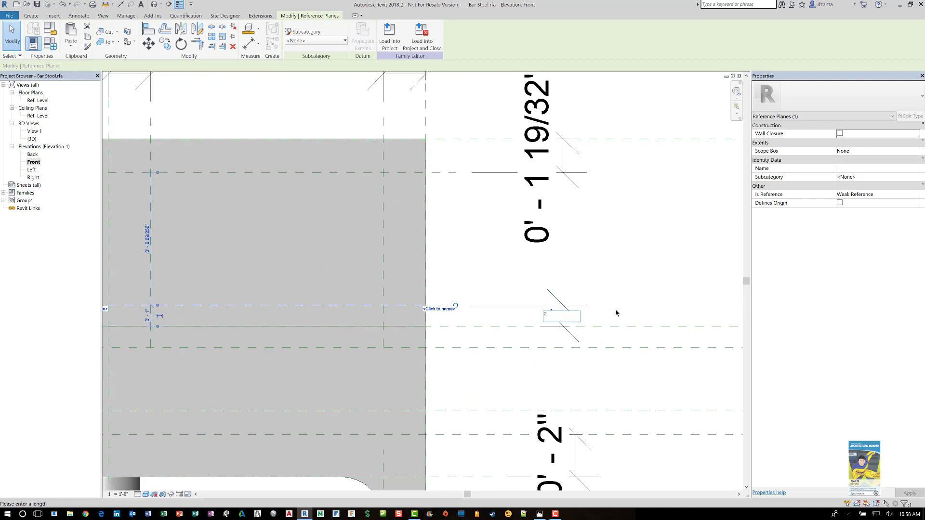
key(Return)
click(551, 218)
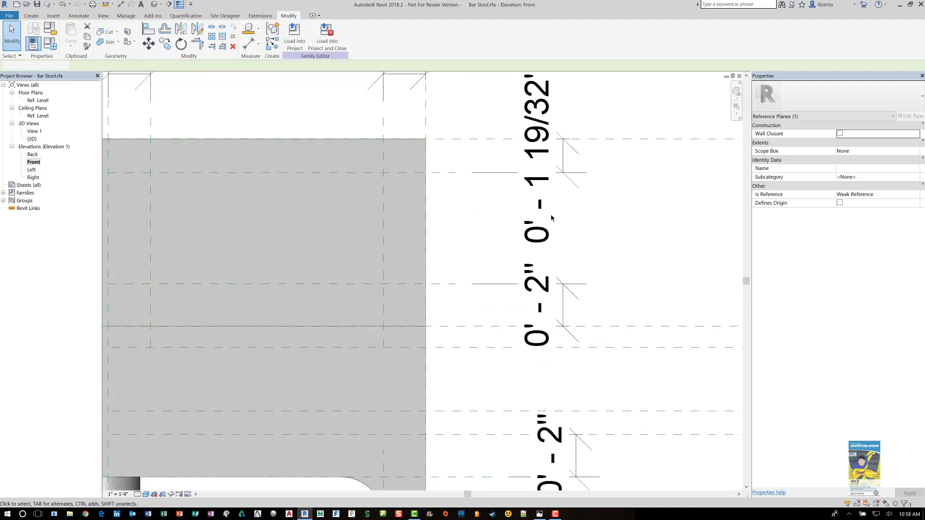
Set the upper horizontal reference plane's offset from the back support's top to 2"
click(444, 172)
click(552, 151)
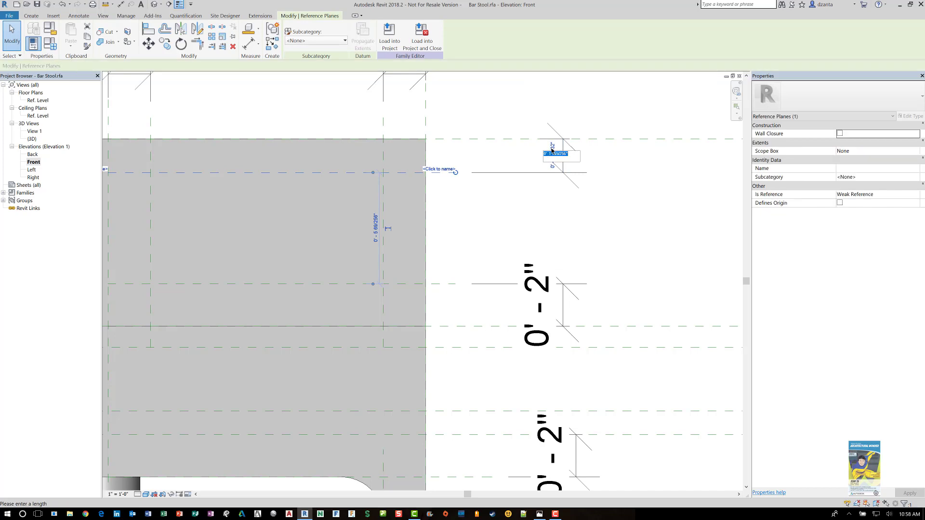
text(2)
key(Return)
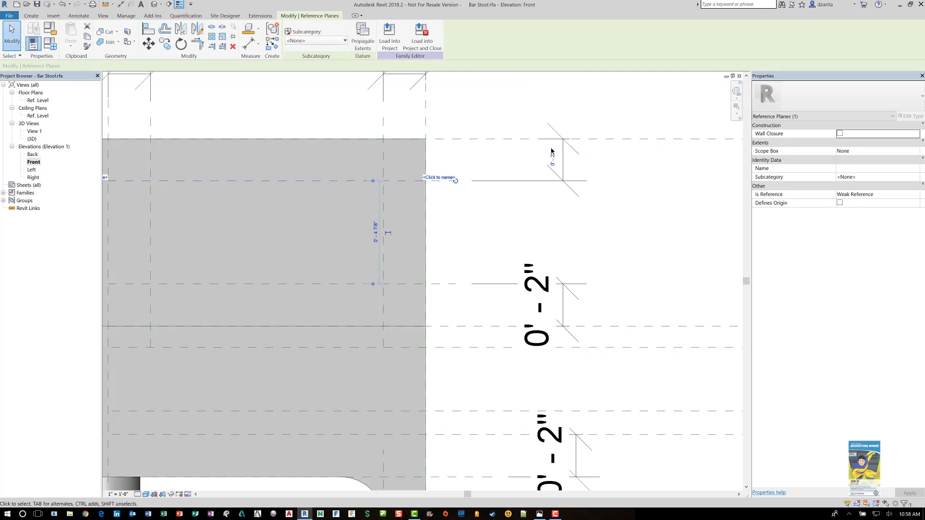
click(616, 194)
scroll(625, 221, down, 2)
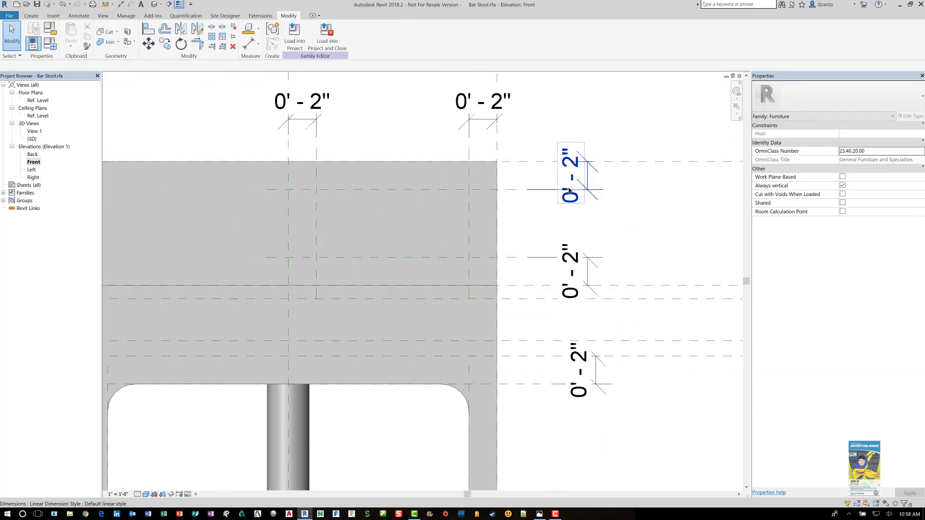
Lock the two 2" dimensions that position the back support's new horizontal reference planes
click(587, 183)
click(623, 207)
click(583, 266)
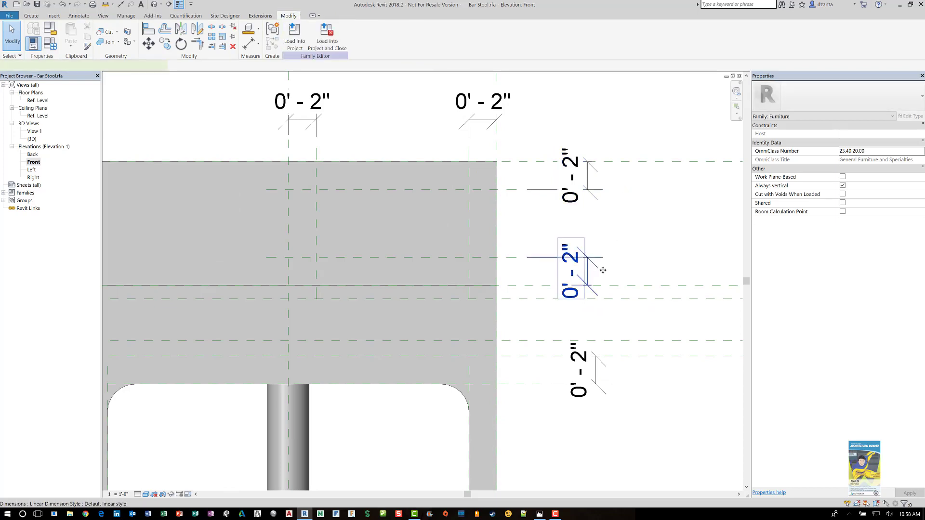
click(640, 270)
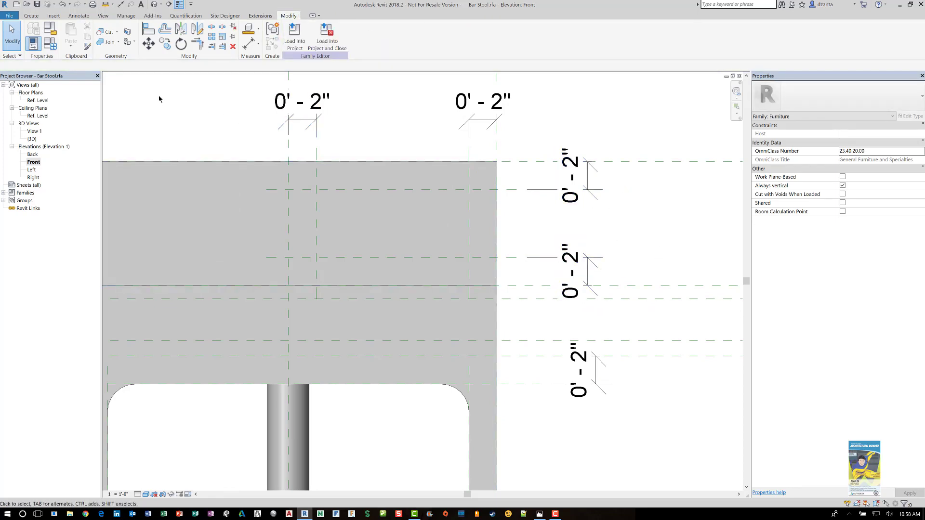
click(31, 16)
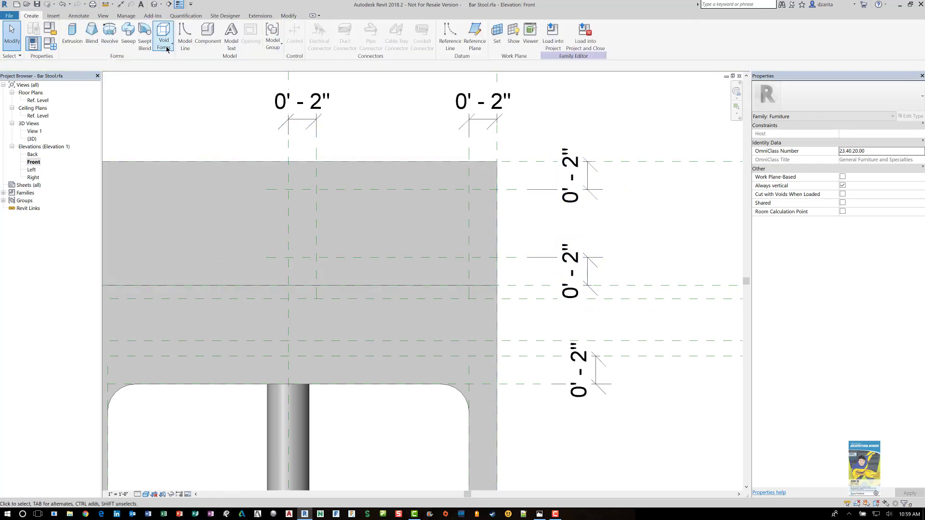
click(164, 39)
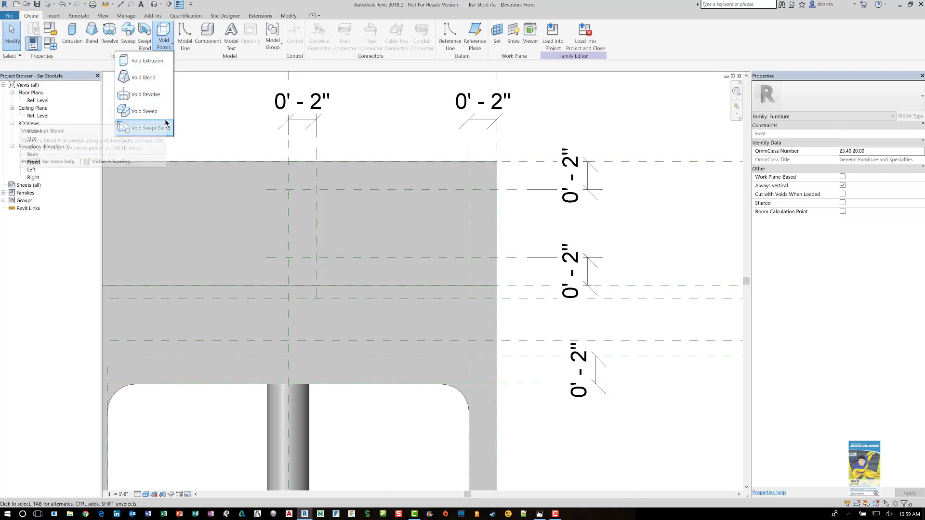
click(165, 26)
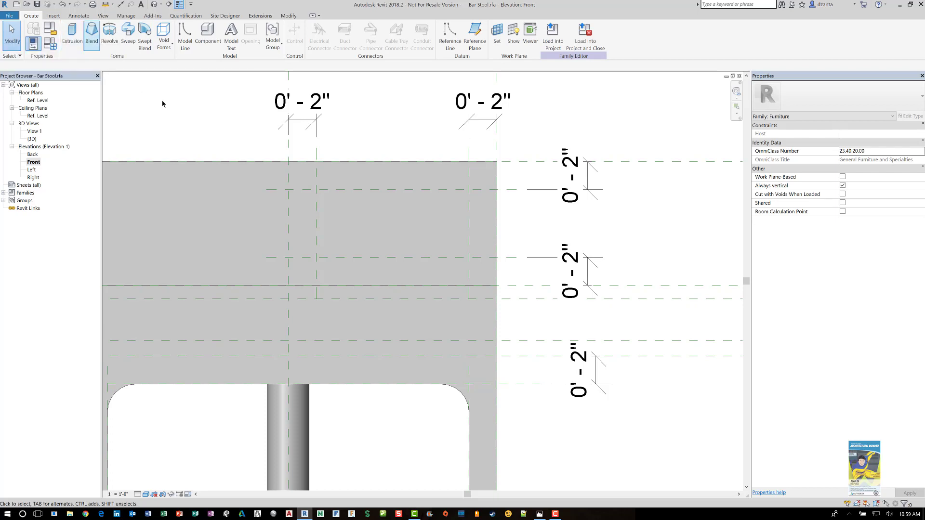
click(186, 167)
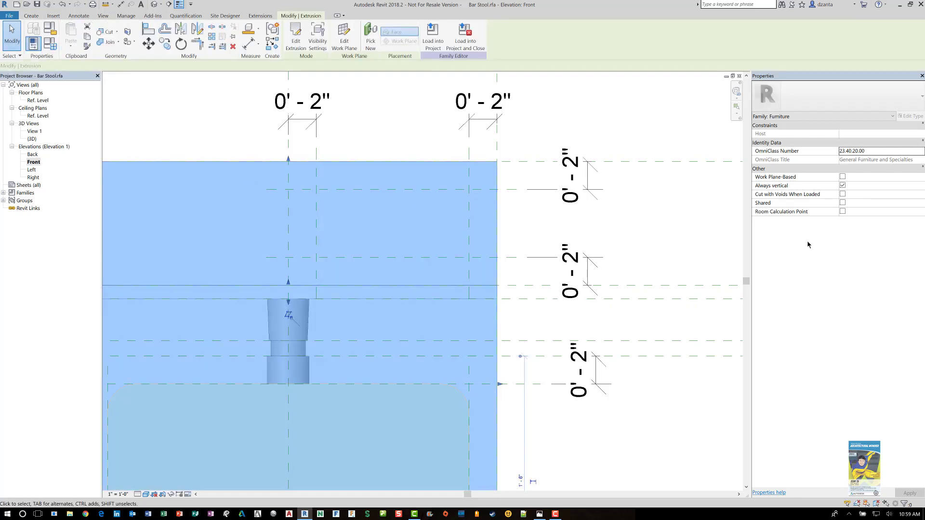
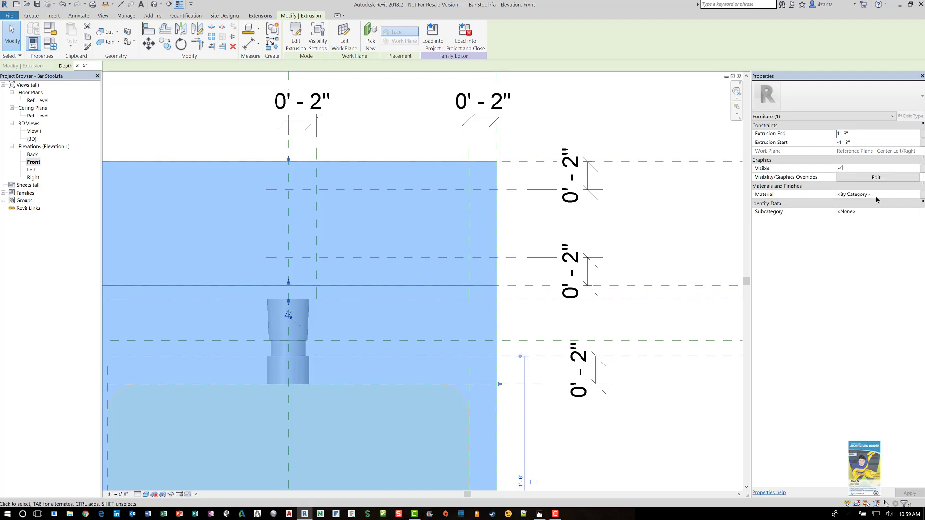
click(629, 126)
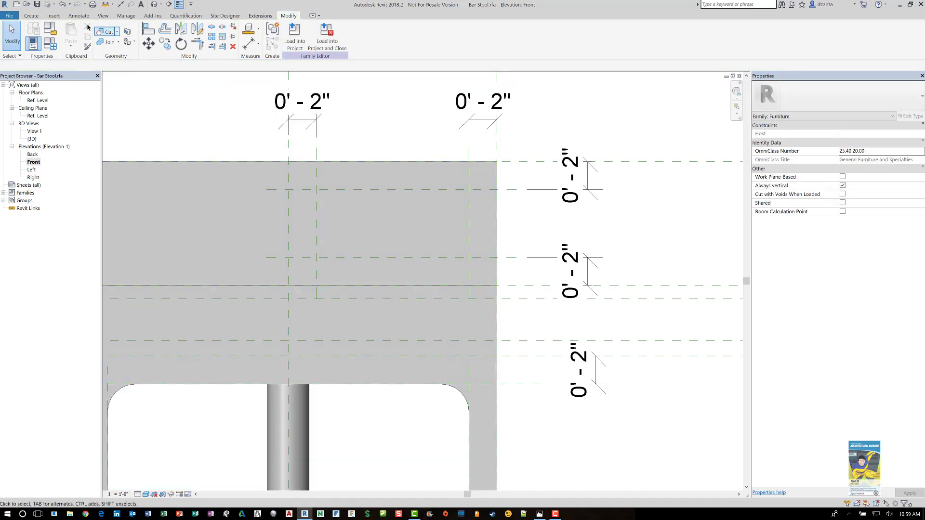
Start a void extrusion with a rectangle between the back support's four 2" offset reference planes, locking its edges to those planes
click(43, 17)
click(164, 36)
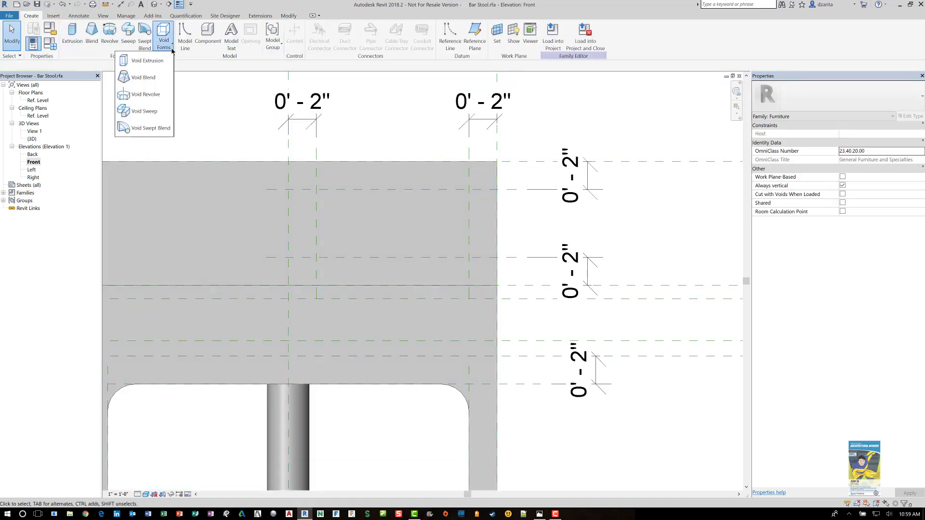
click(147, 61)
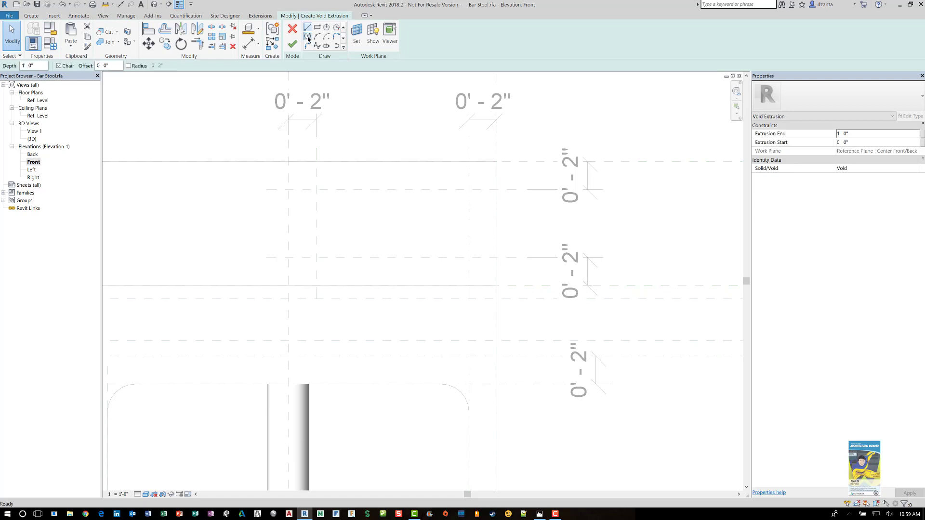
click(317, 28)
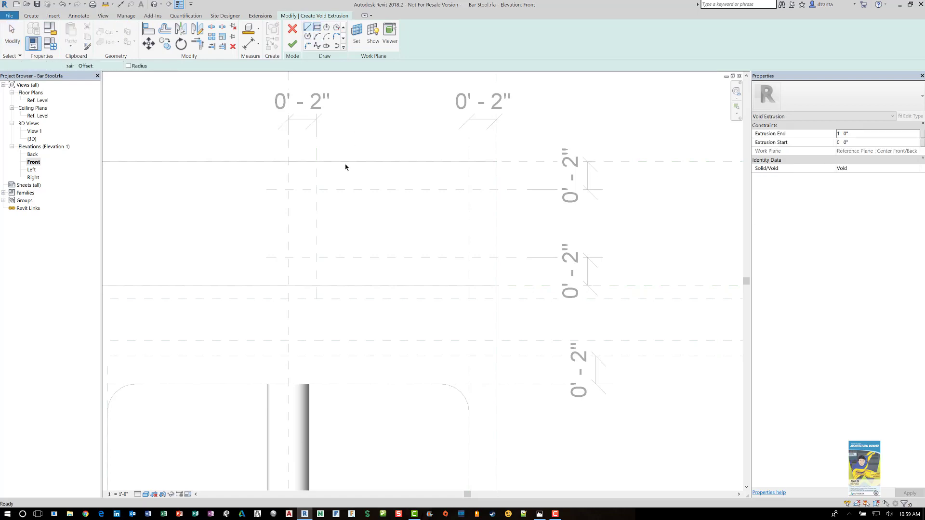
click(316, 189)
click(469, 257)
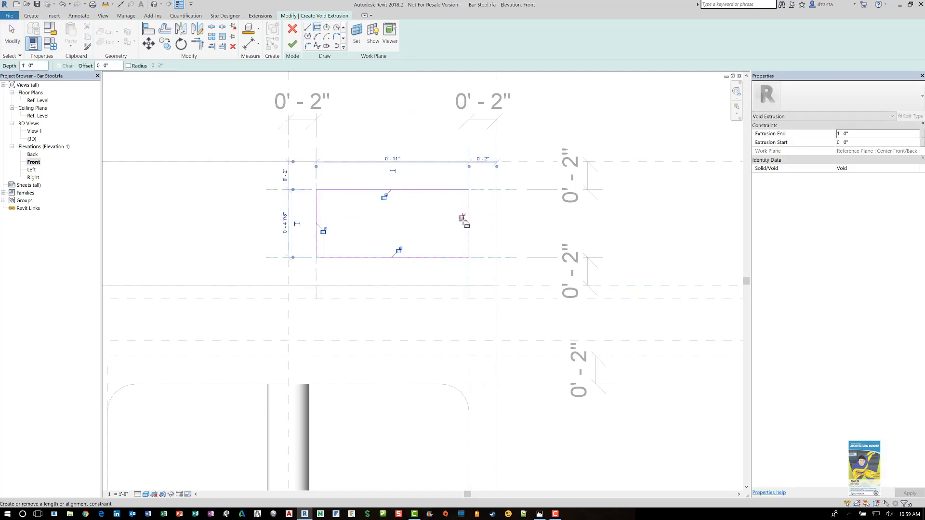
click(384, 197)
click(398, 251)
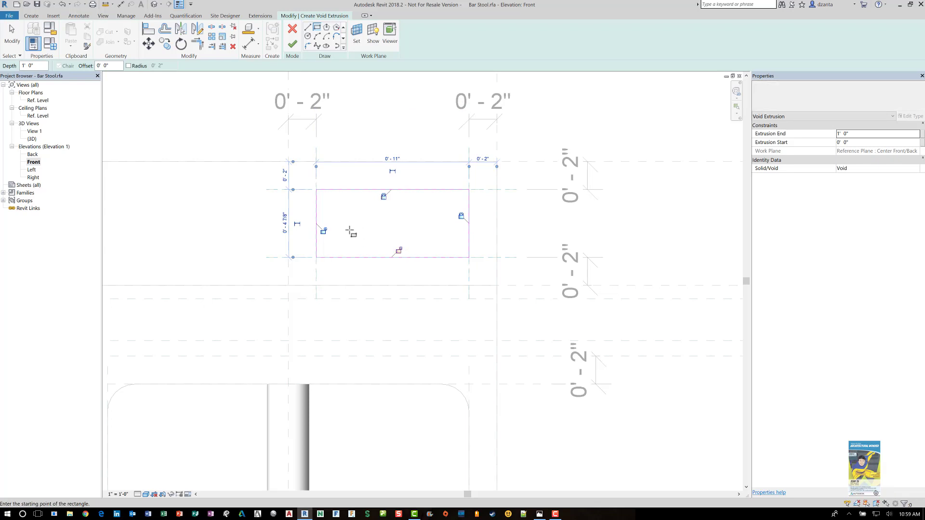
Fillet the two left corners of the void's rectangular profile with a 1/2" radius
click(308, 46)
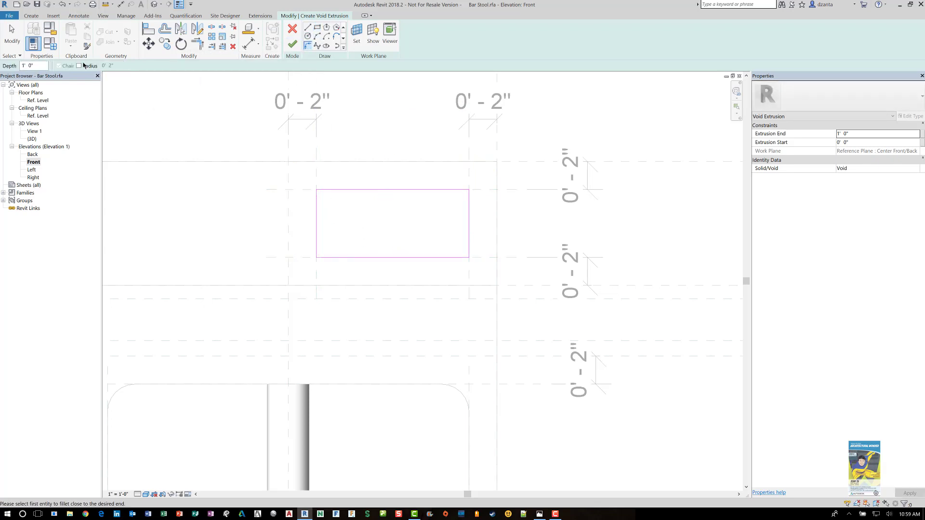
click(82, 65)
click(316, 212)
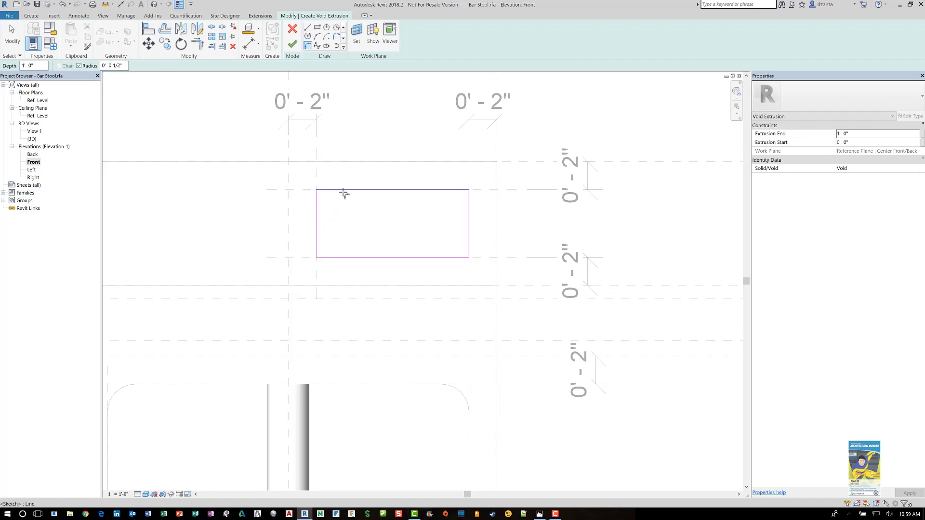
click(344, 191)
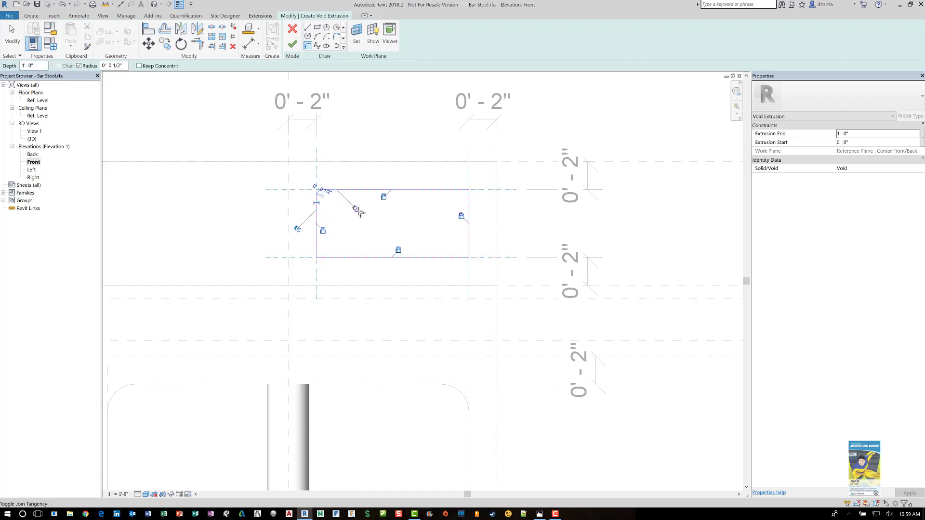
key(Escape)
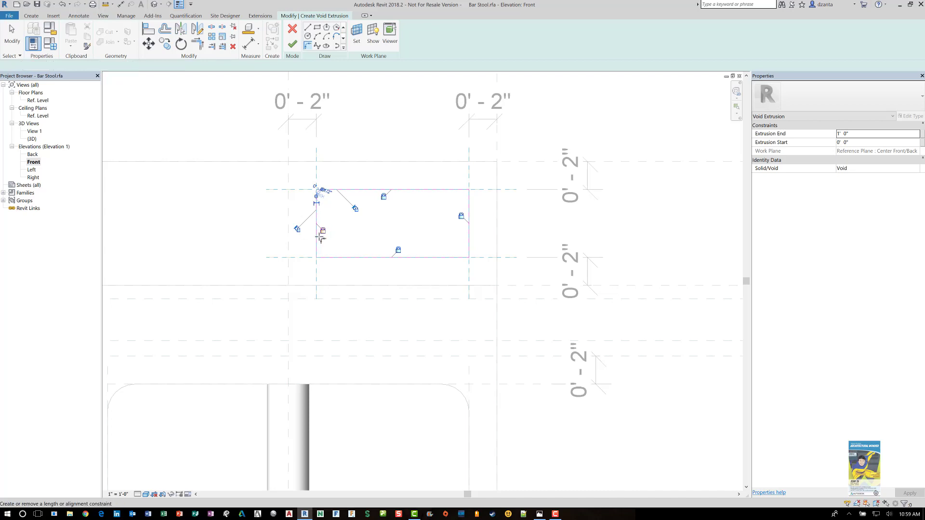
click(320, 234)
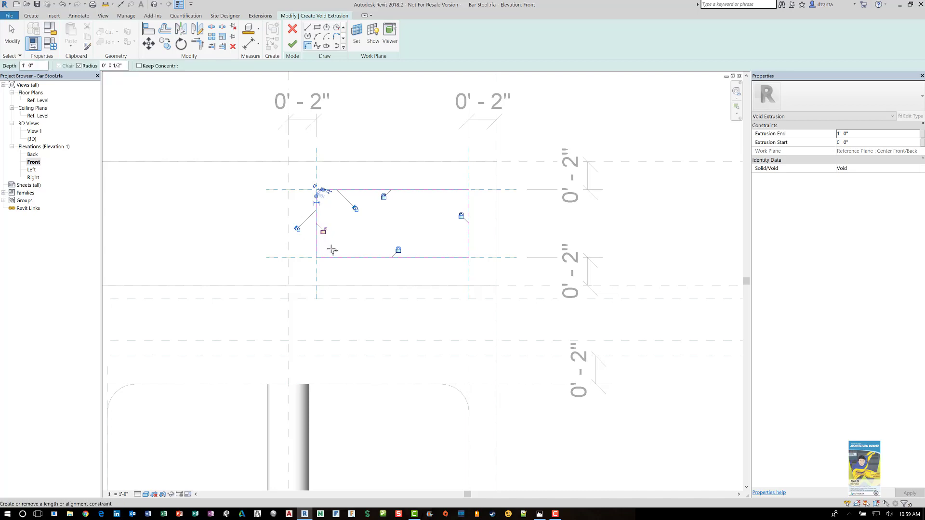
scroll(356, 255, up, 3)
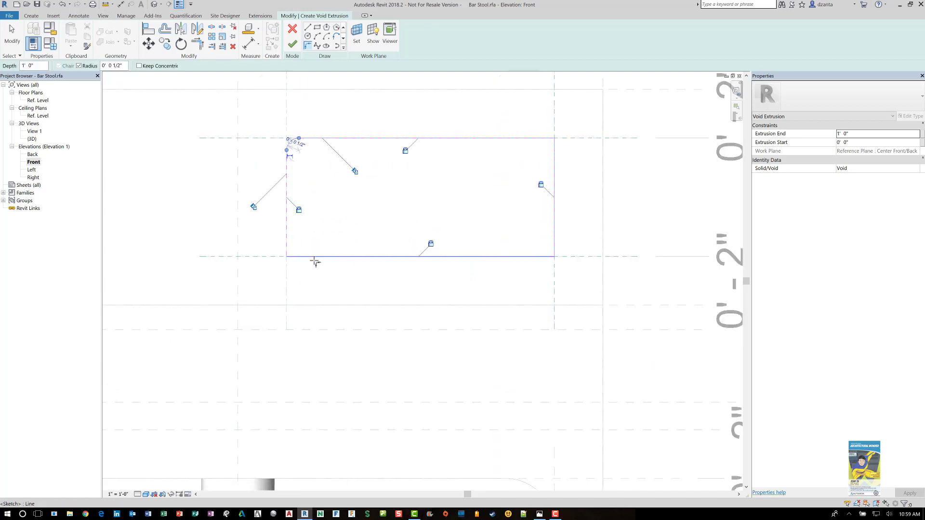
click(313, 260)
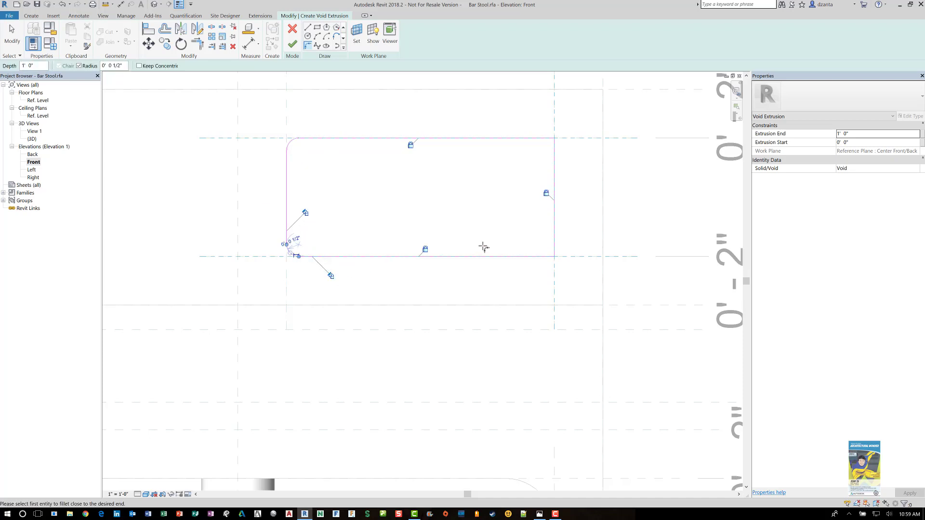
Round the lower right and upper right corners of the void profile with the same 1/2" fillet radius
click(524, 256)
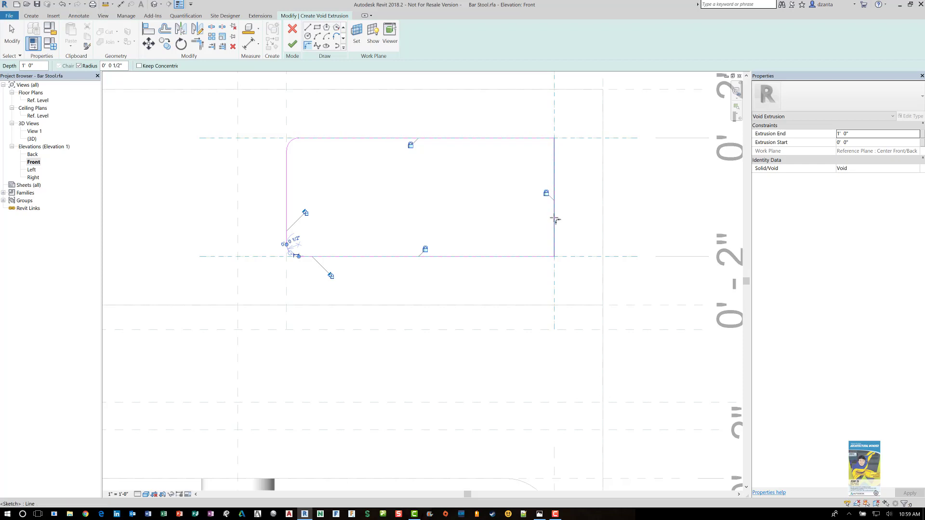
click(556, 223)
scroll(559, 224, up, 2)
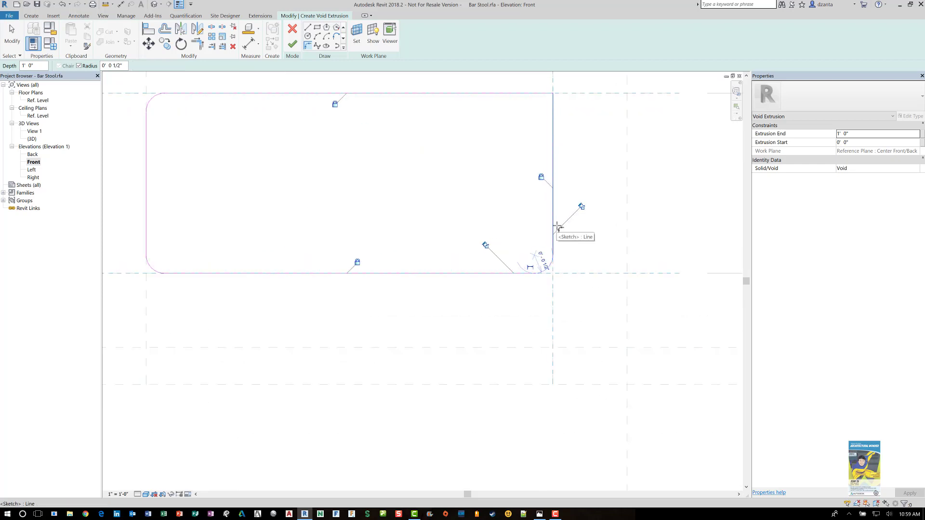
click(583, 207)
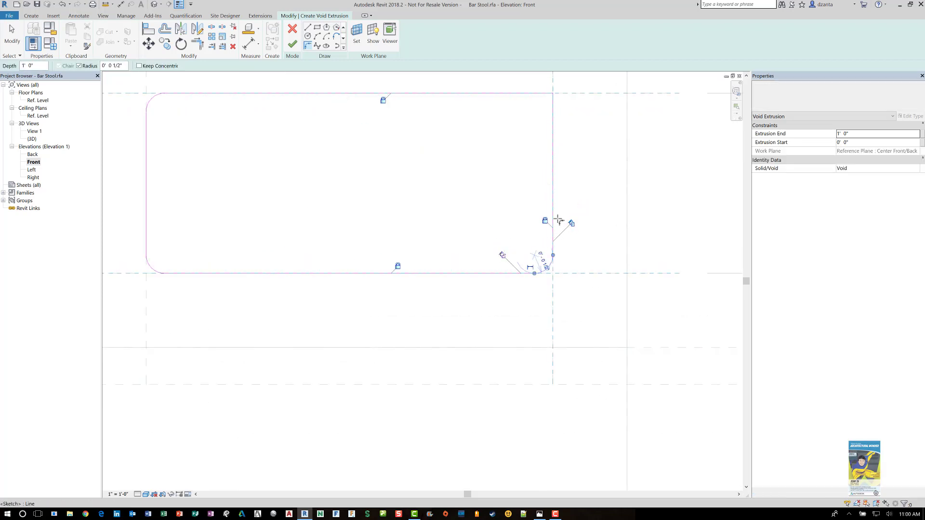
middle_drag(527, 170, 548, 266)
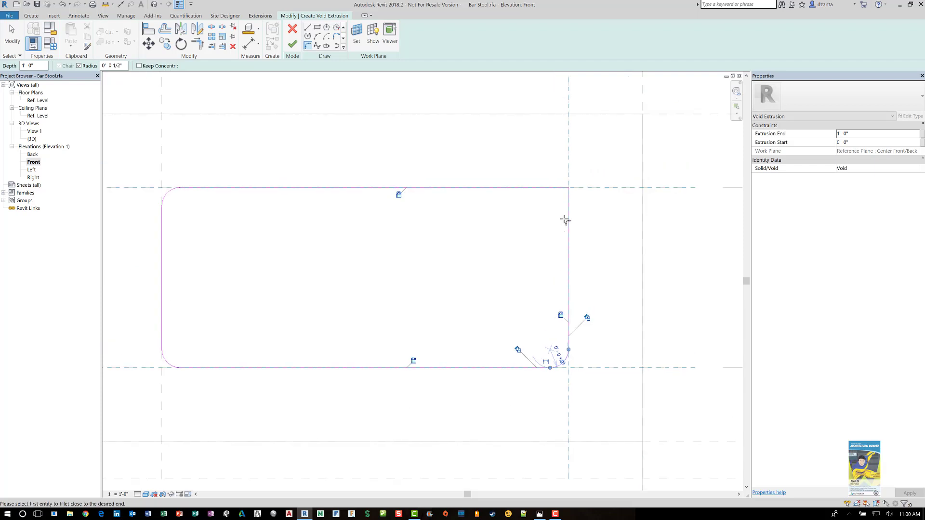
click(569, 214)
click(508, 187)
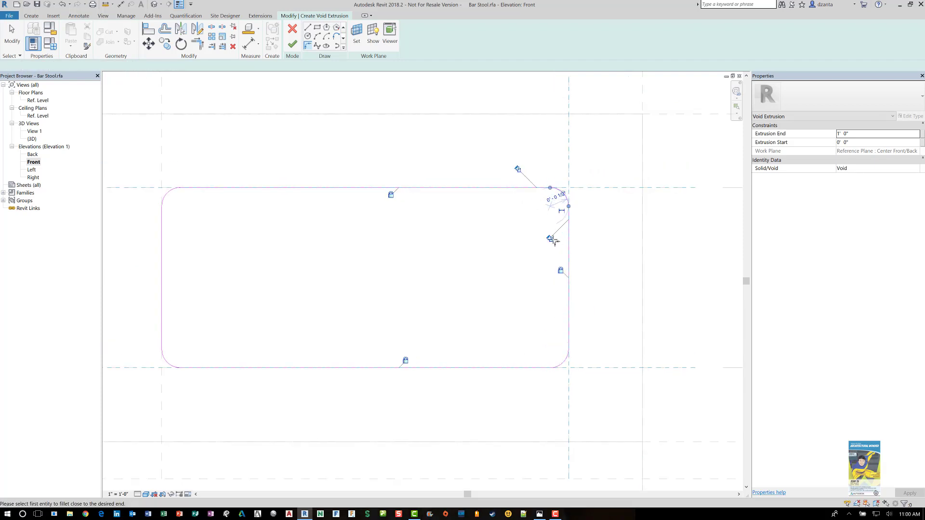
click(12, 34)
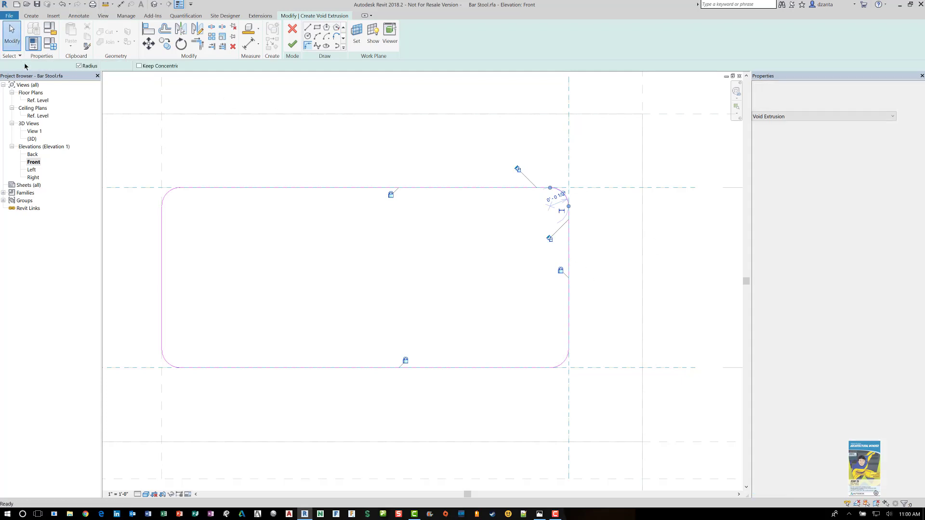
Finish the void sketch and, in the Left elevation, stretch and lock the void's ends to the back support's two face planes
double_click(33, 170)
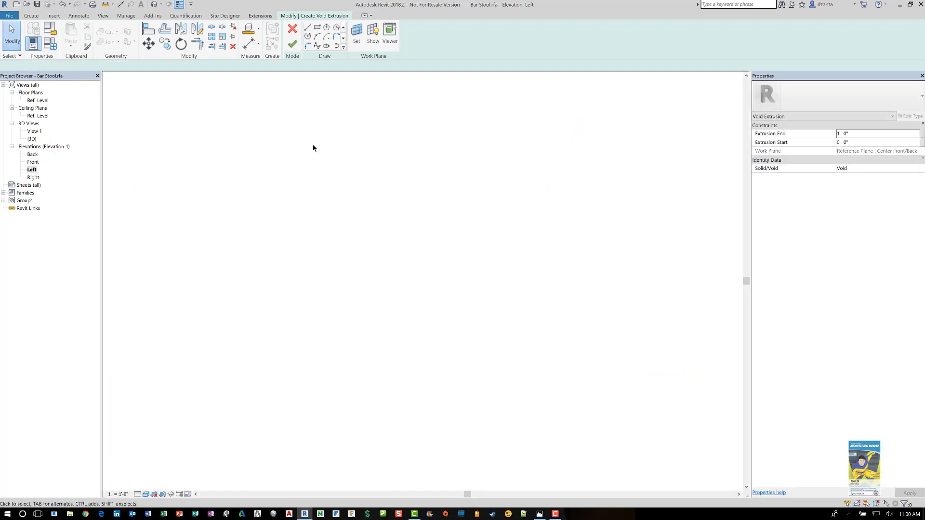
click(293, 46)
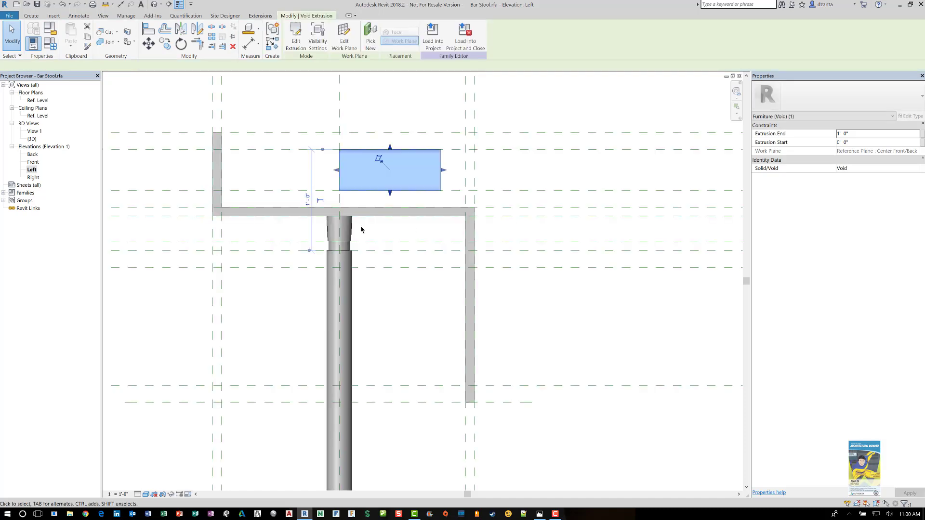
middle_drag(360, 225, 548, 354)
scroll(501, 309, up, 2)
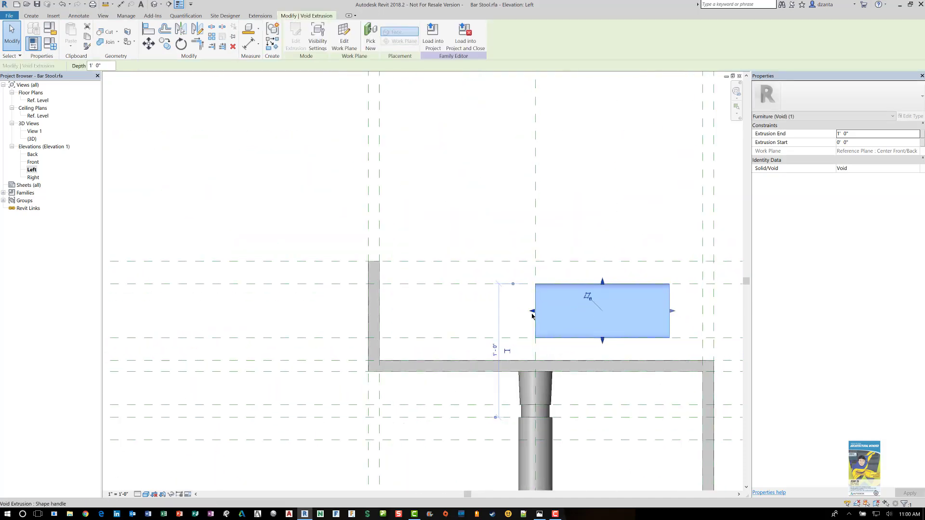
drag(532, 311, 365, 313)
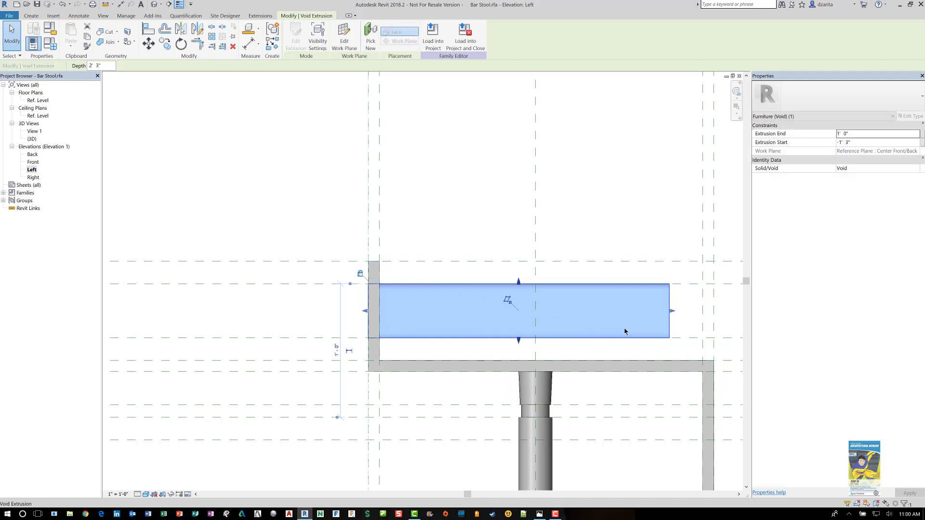
drag(674, 313, 379, 297)
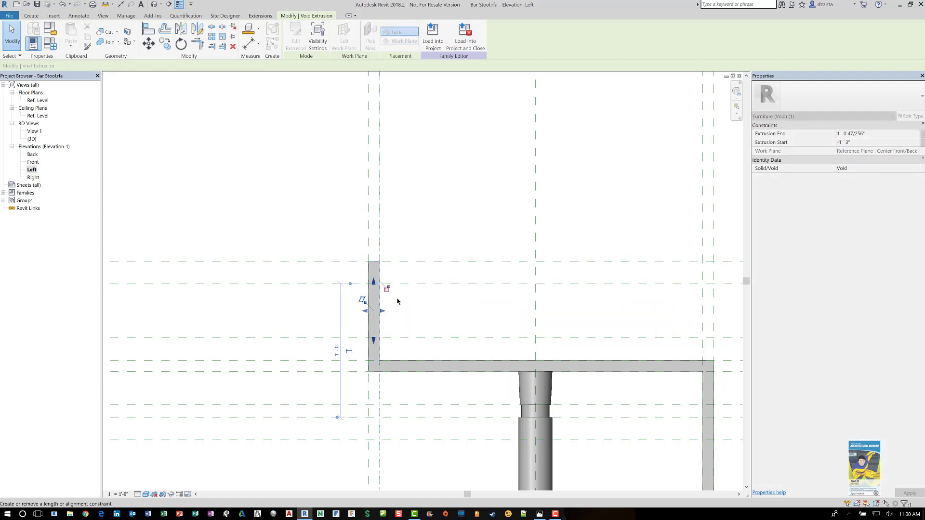
click(477, 244)
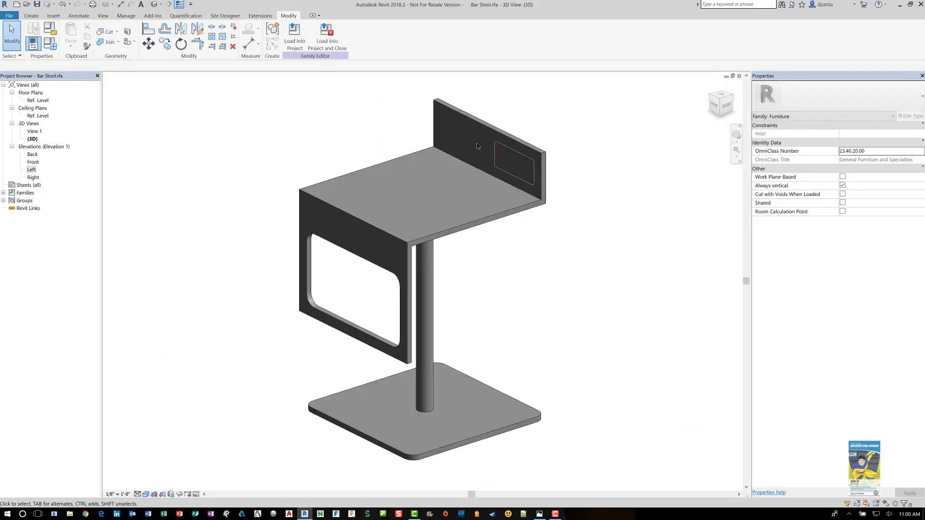
Cut the new void out of the seat body's back support in the 3D view
click(107, 32)
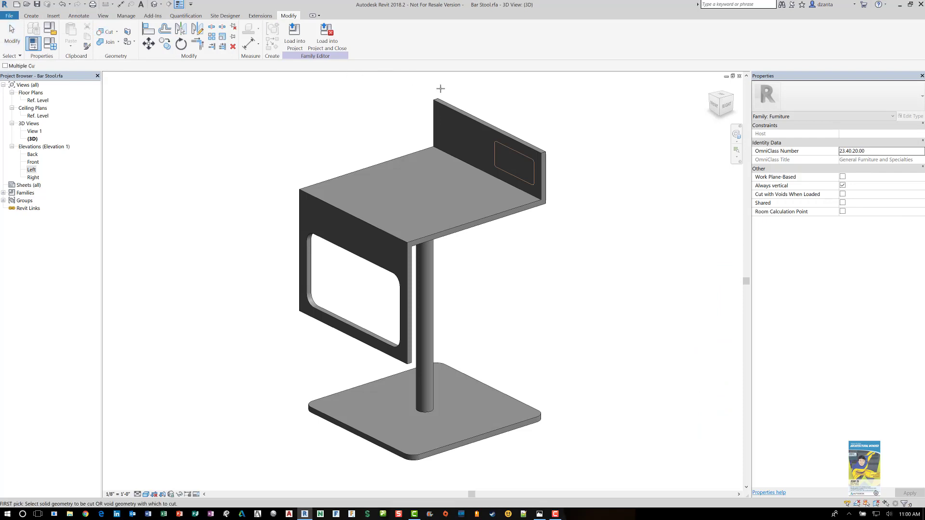
click(526, 155)
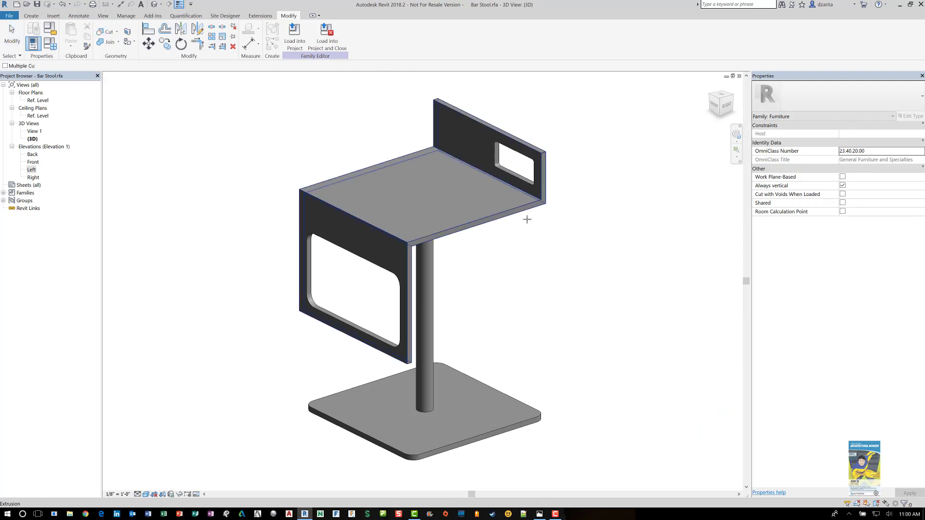
click(8, 35)
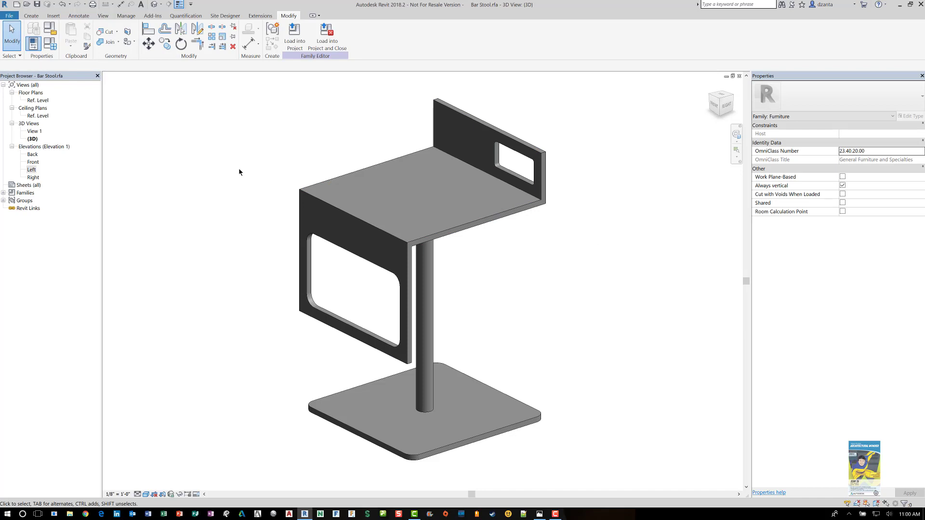
Bring up the Bar Stool.jpg reference photo to examine the stool's parts and finishes, and return to the Revit model
drag(1, 112, 358, 135)
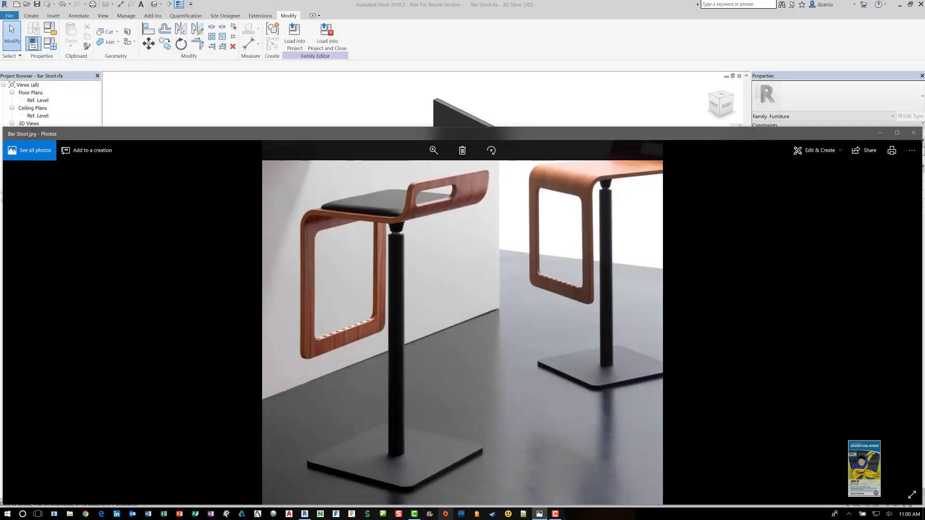
click(897, 133)
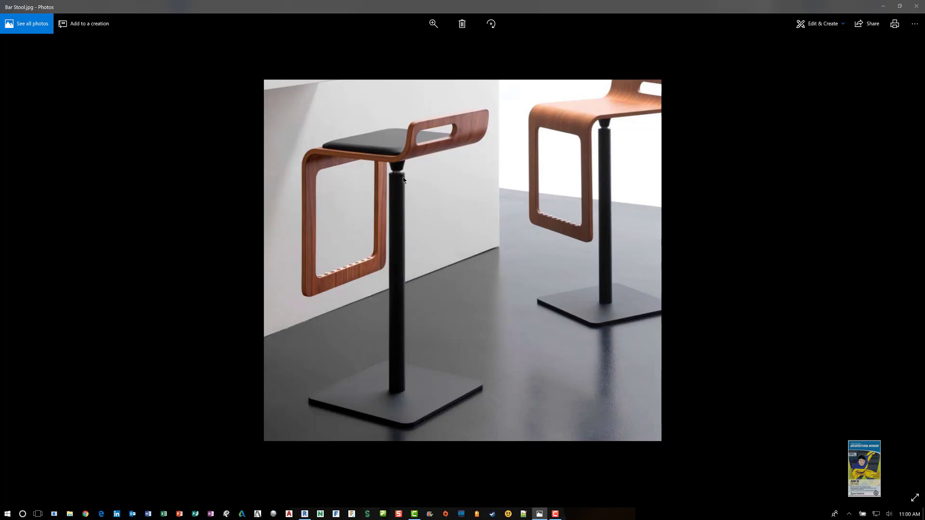
drag(560, 9, 0, 111)
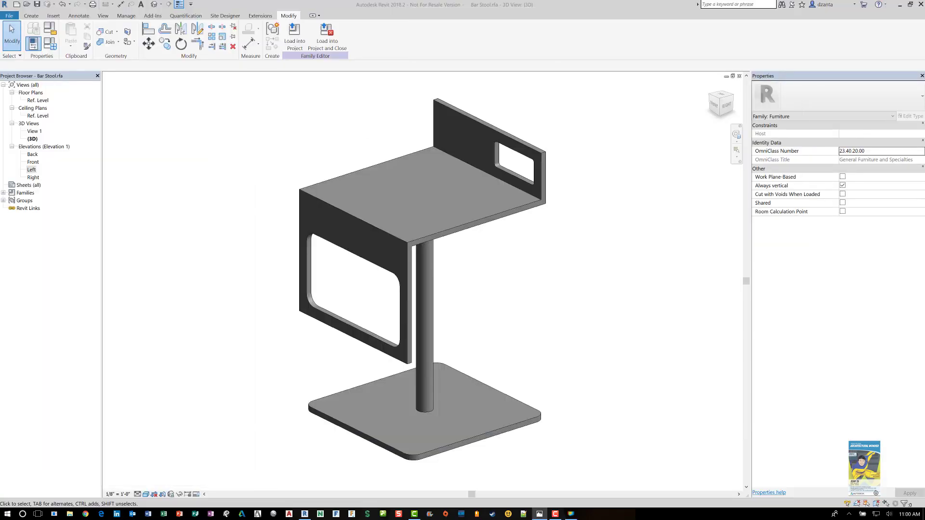
Associate the material of the base plate, post and tapered post top with a new type parameter named Bar_Stool_Support_Material
click(540, 424)
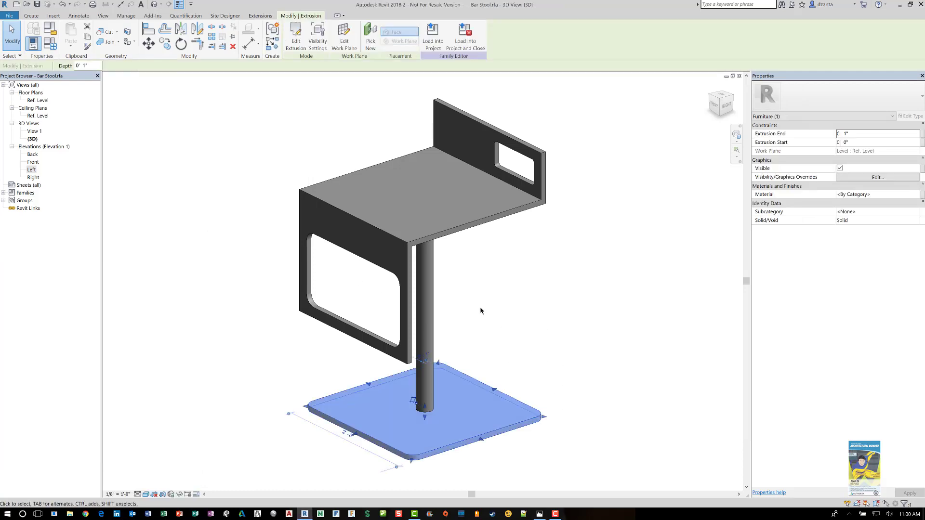
ctrl+click(439, 294)
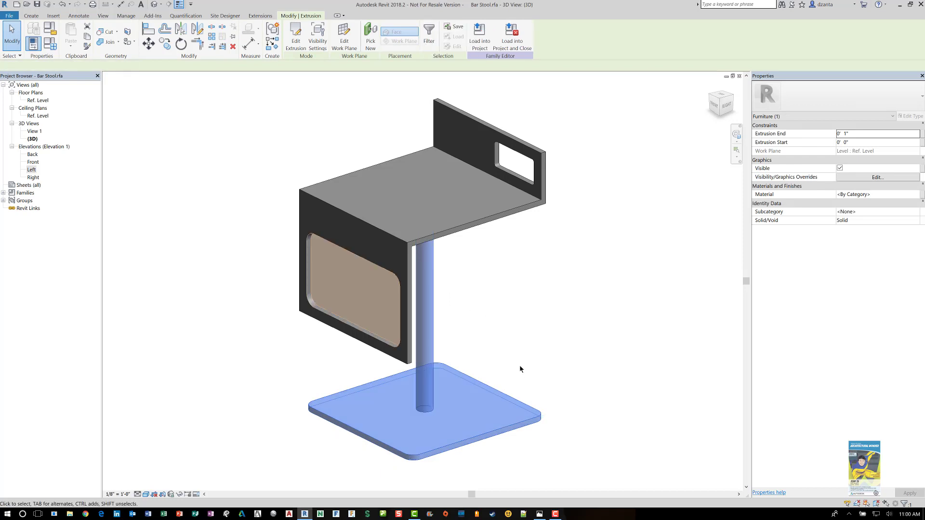
shift+middle_drag(512, 326, 432, 184)
scroll(431, 187, up, 5)
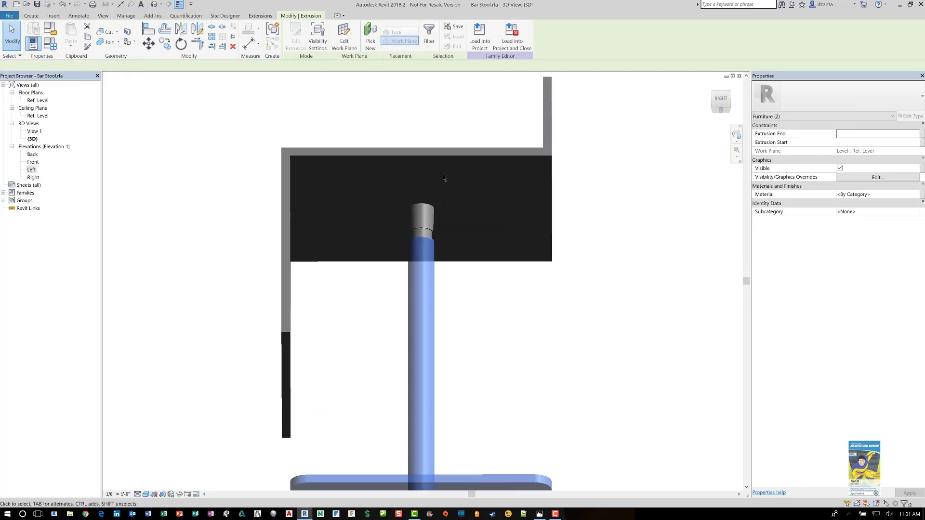
ctrl+click(430, 245)
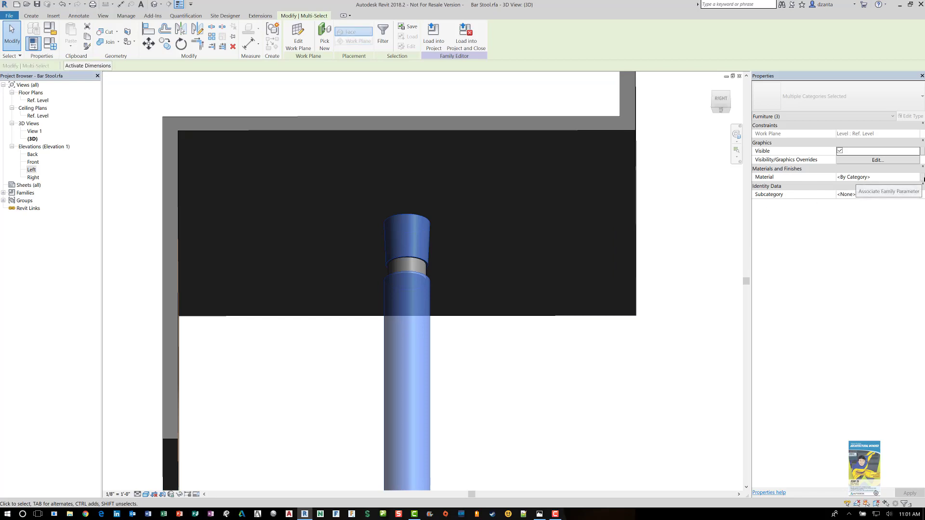
click(922, 178)
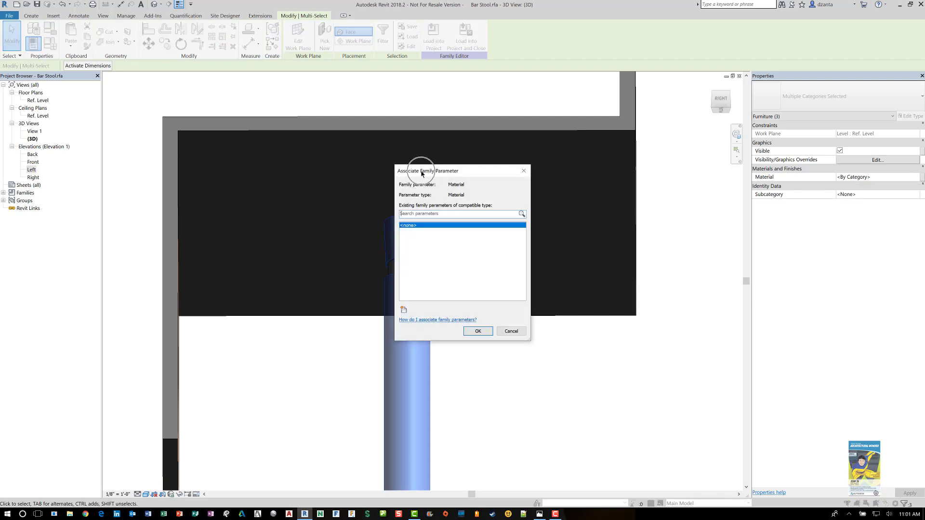
click(404, 309)
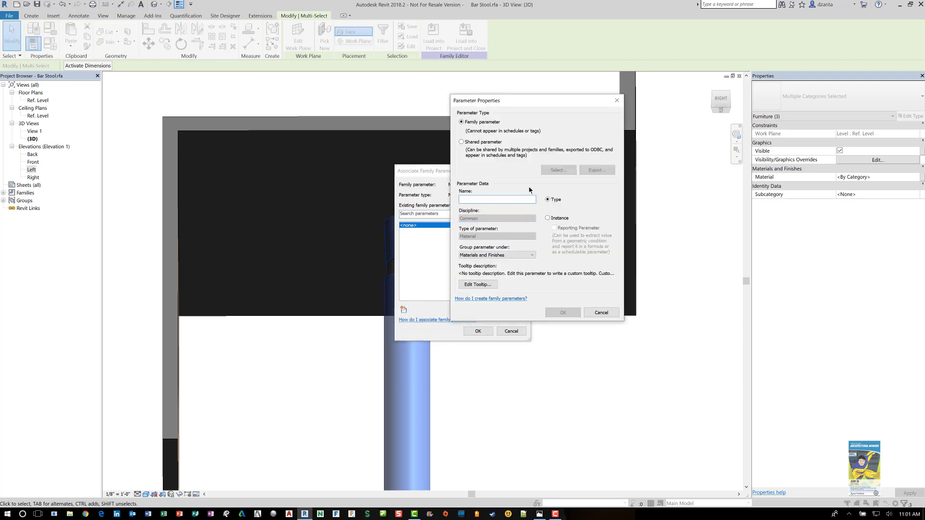
text(Bar_Stool_Support_Material)
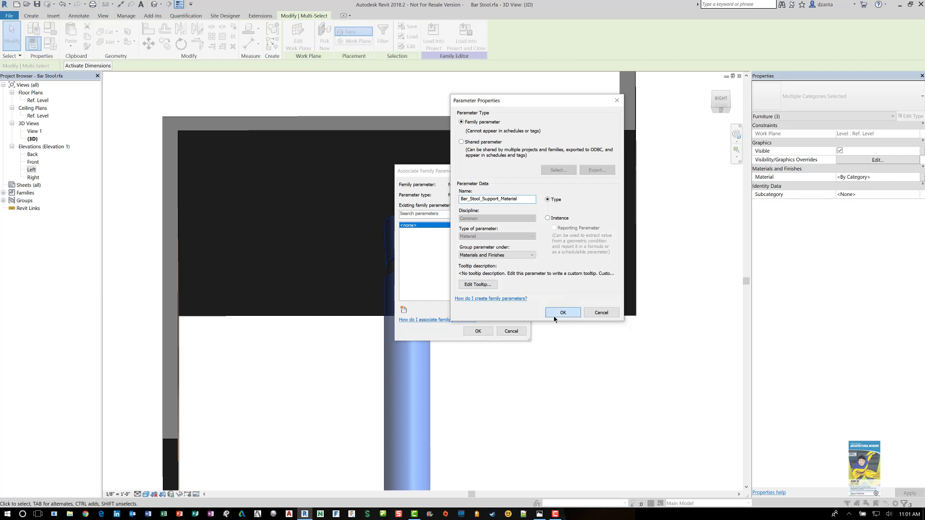
click(556, 314)
click(476, 331)
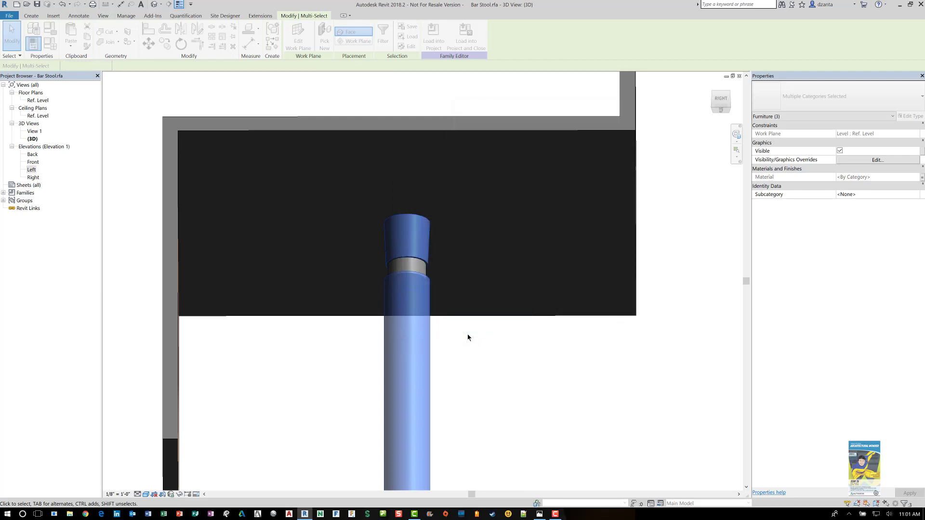
click(491, 376)
Open the material choice for Bar_Stool_Support_Material in the family types and search the materials for "metal"
shift+middle_drag(492, 376, 396, 270)
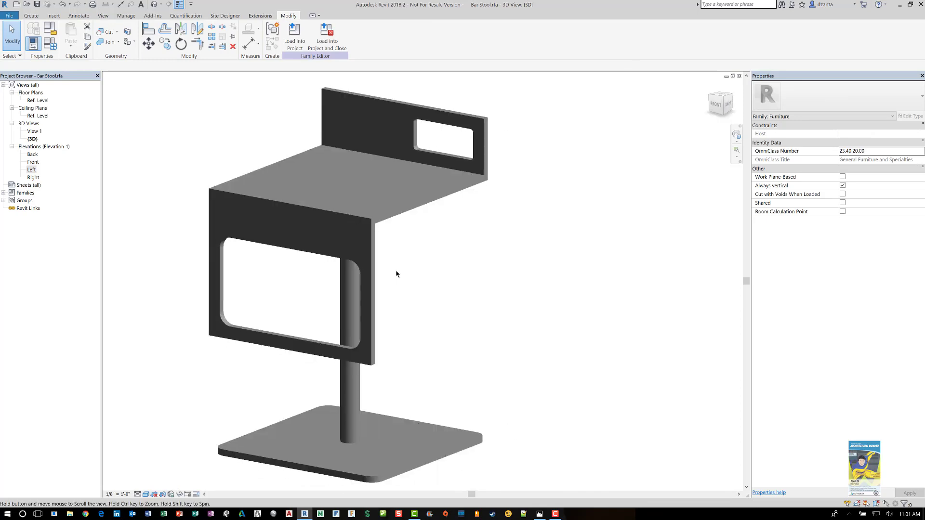
click(50, 43)
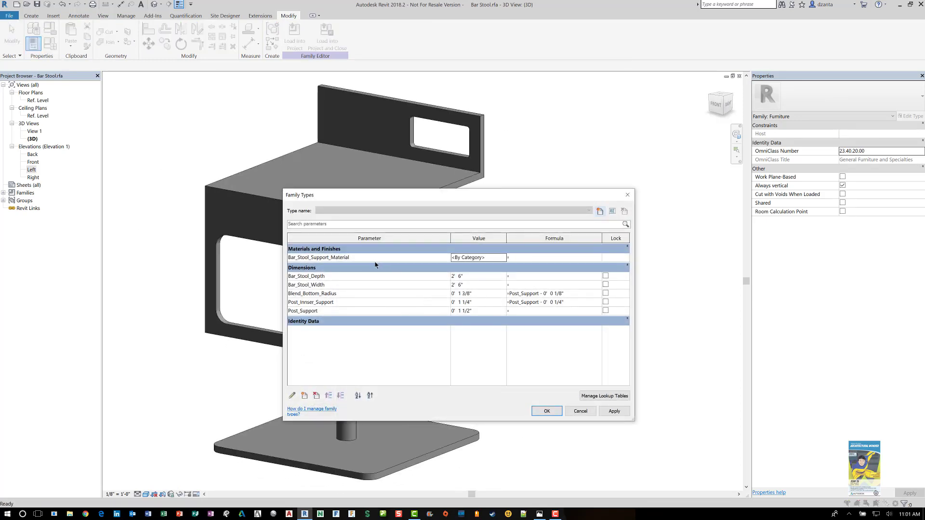
click(504, 260)
click(504, 257)
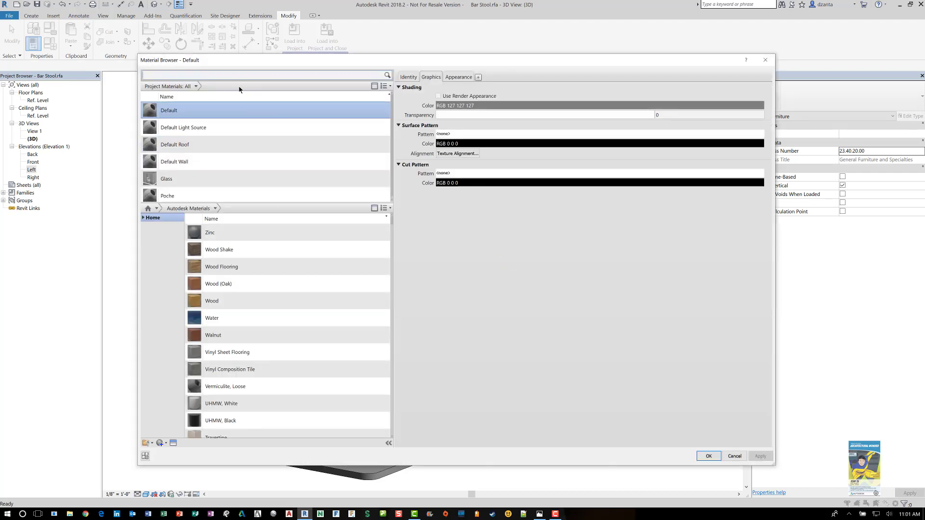
text(me)
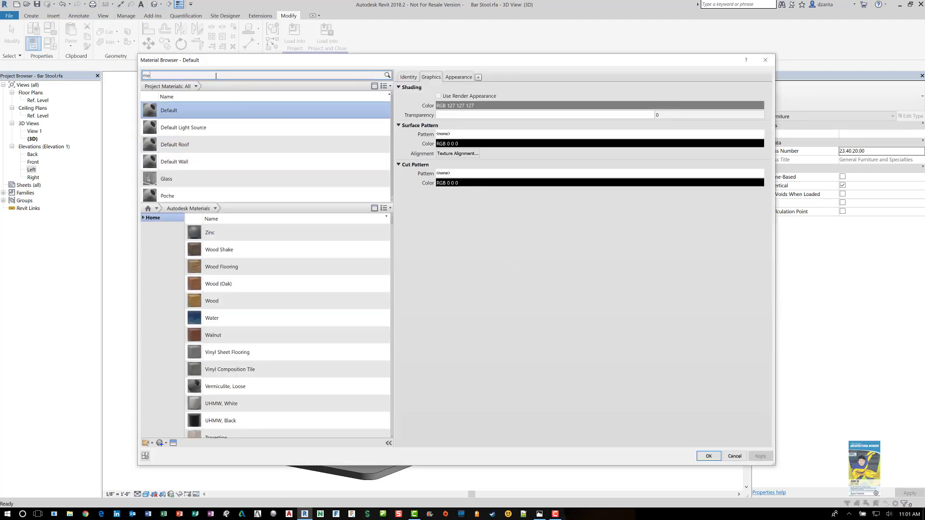
text(tal)
key(Return)
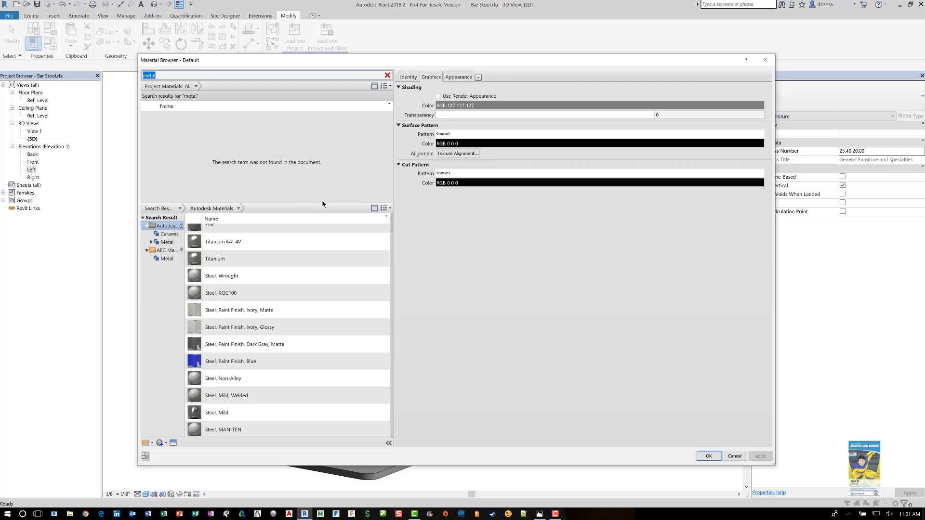
Add Steel, Paint Finish, Dark Gray, Matte from the Metal category of the Autodesk Materials library to the document's materials
drag(322, 202, 324, 240)
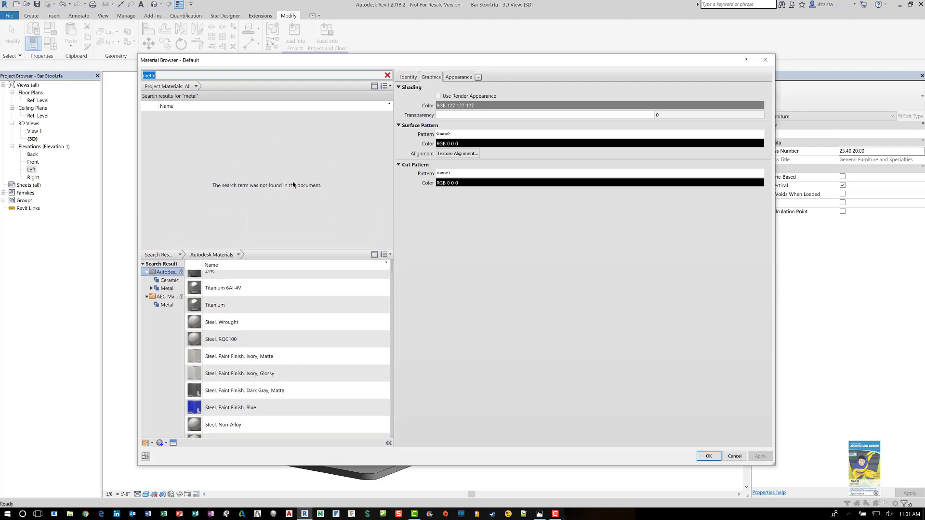
click(162, 307)
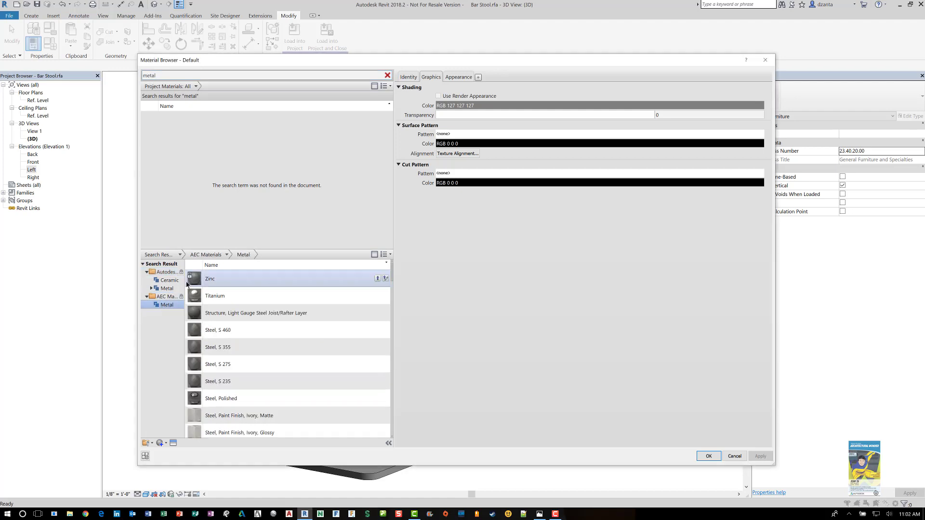
drag(185, 283, 225, 285)
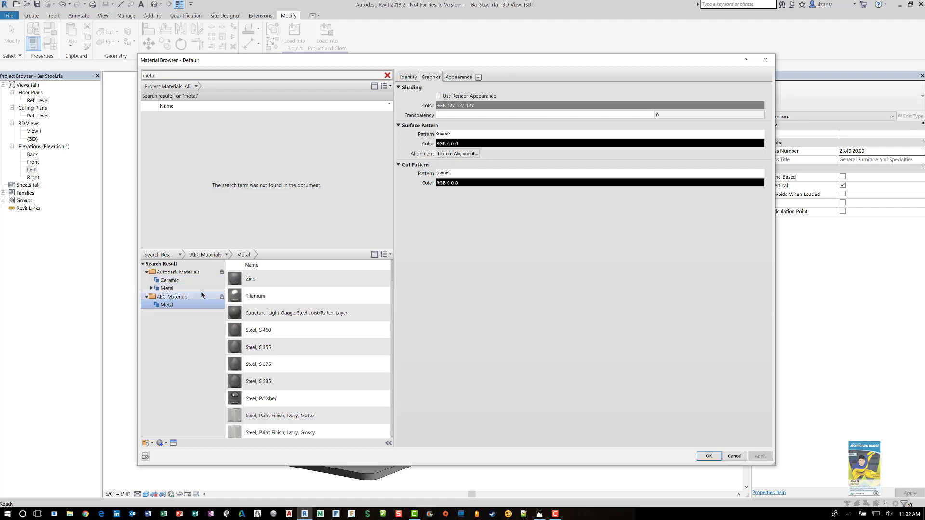
click(157, 289)
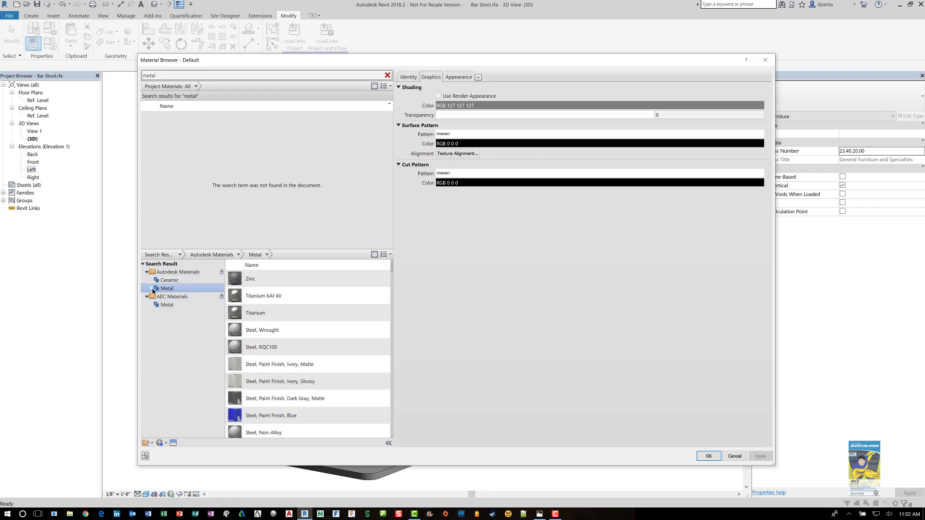
click(152, 289)
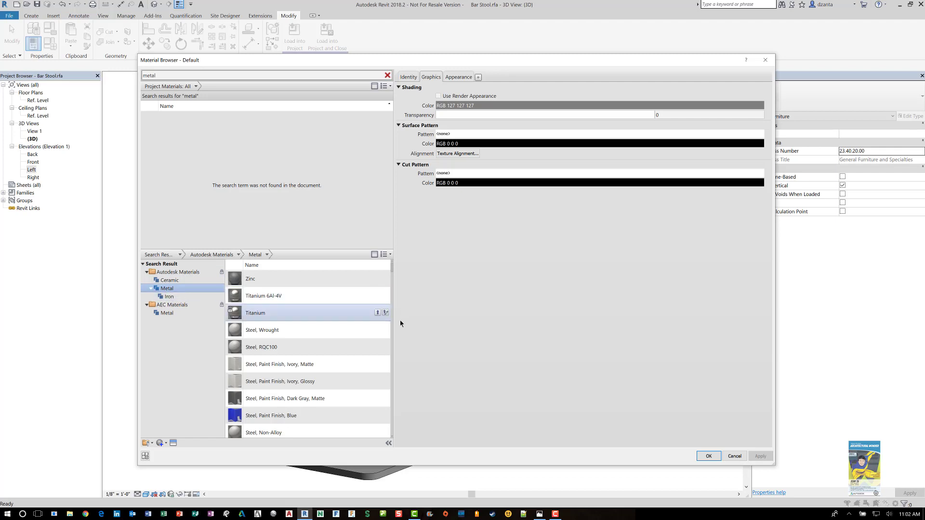
click(300, 399)
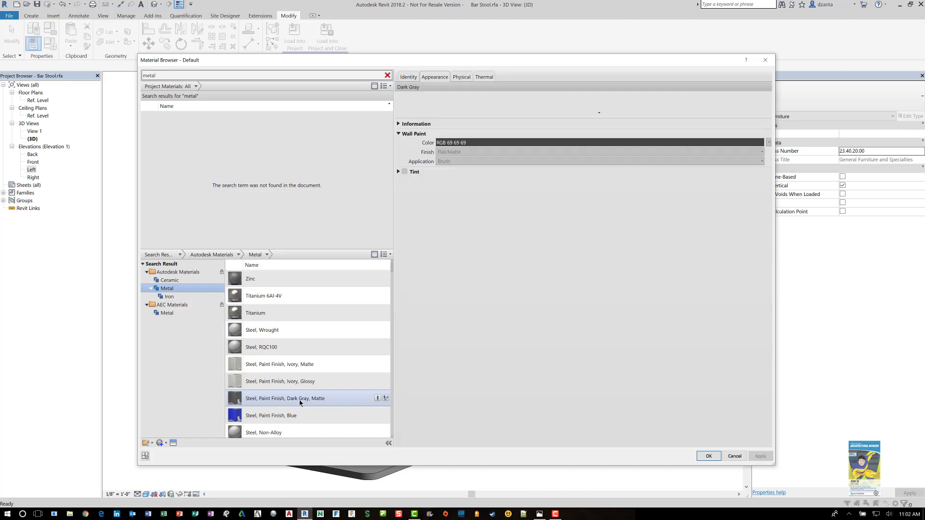
click(379, 398)
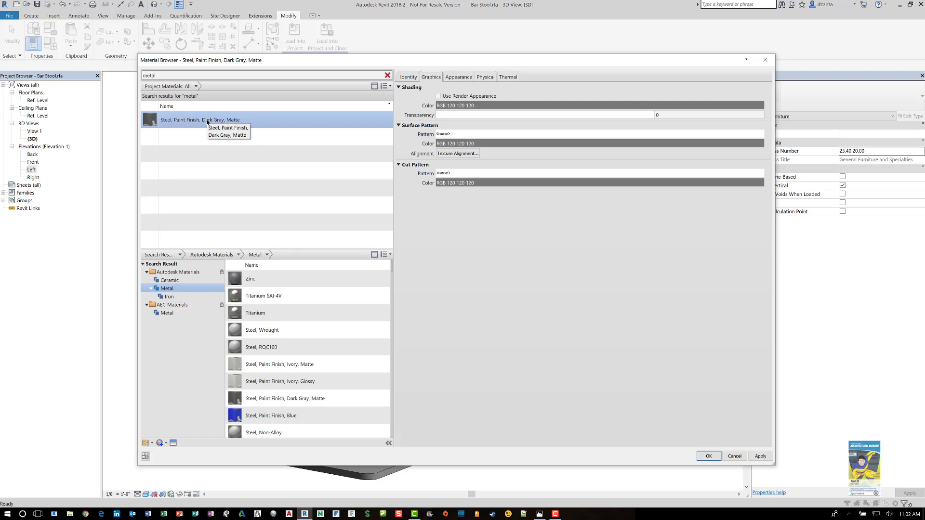
Review the dark gray steel's appearance and graphics settings, and assign it as the Bar_Stool_Support_Material value
click(470, 78)
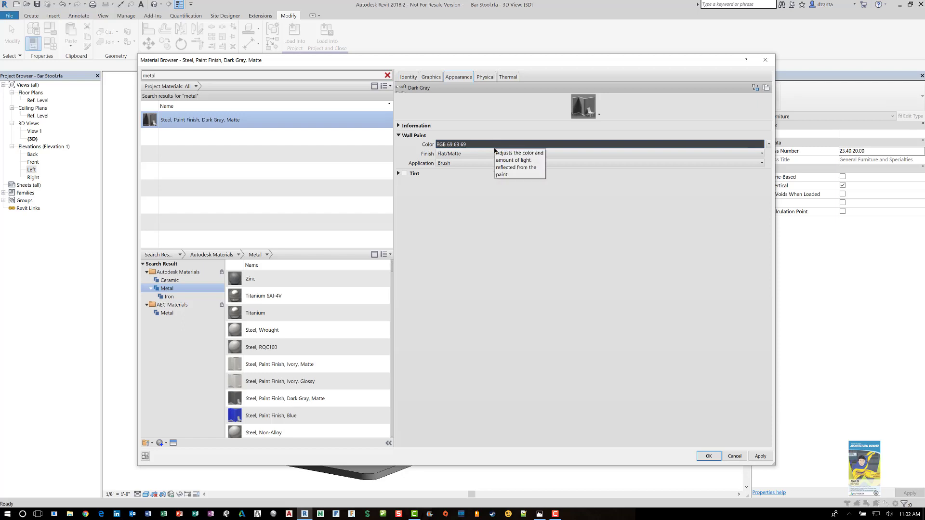
click(429, 79)
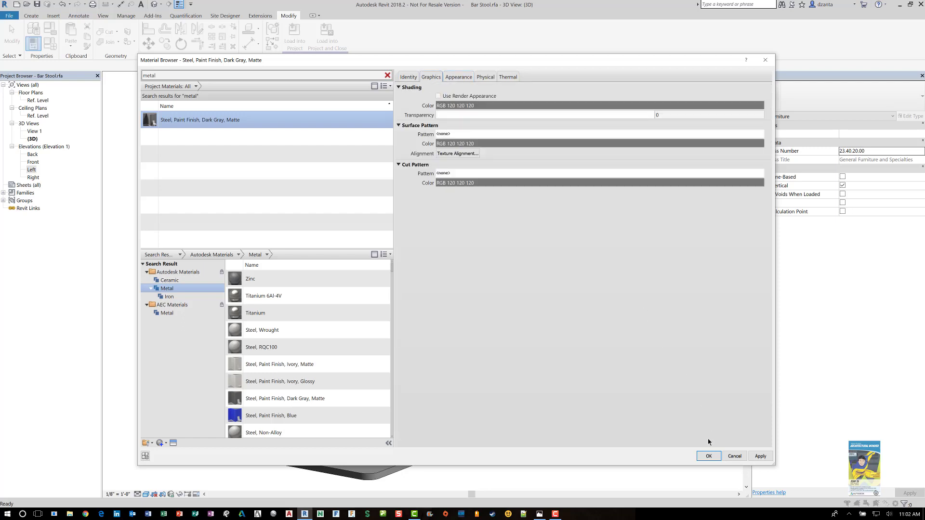
click(710, 456)
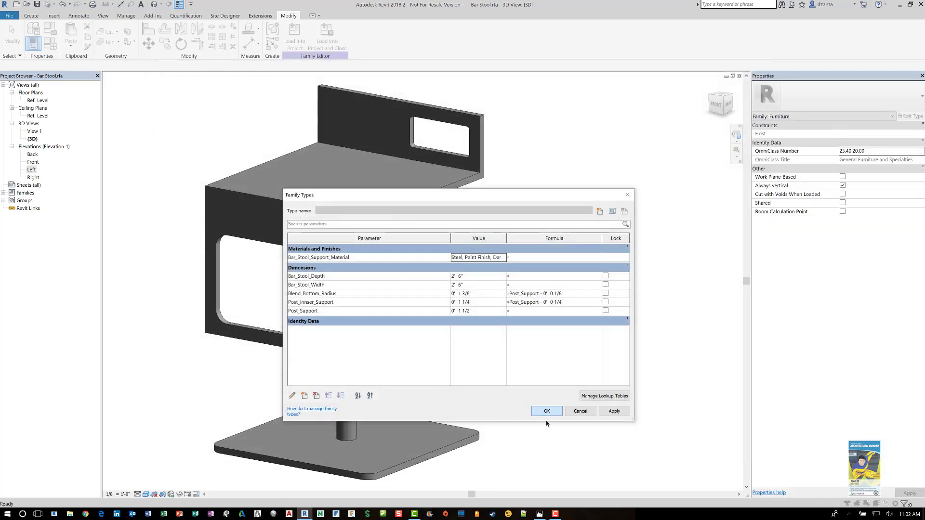
click(540, 413)
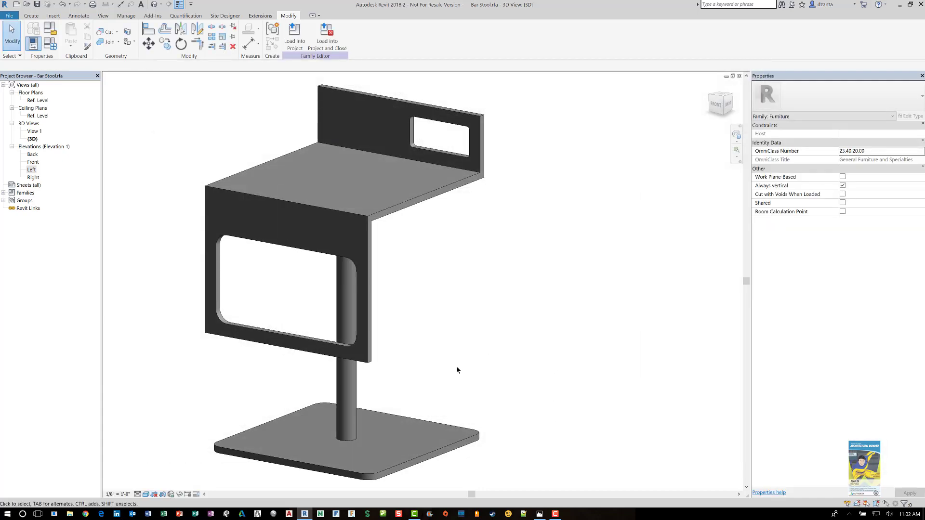
Change the 3D view's visual style to show material appearances, and inspect the stool's support parts from below
shift+middle_drag(413, 355, 249, 330)
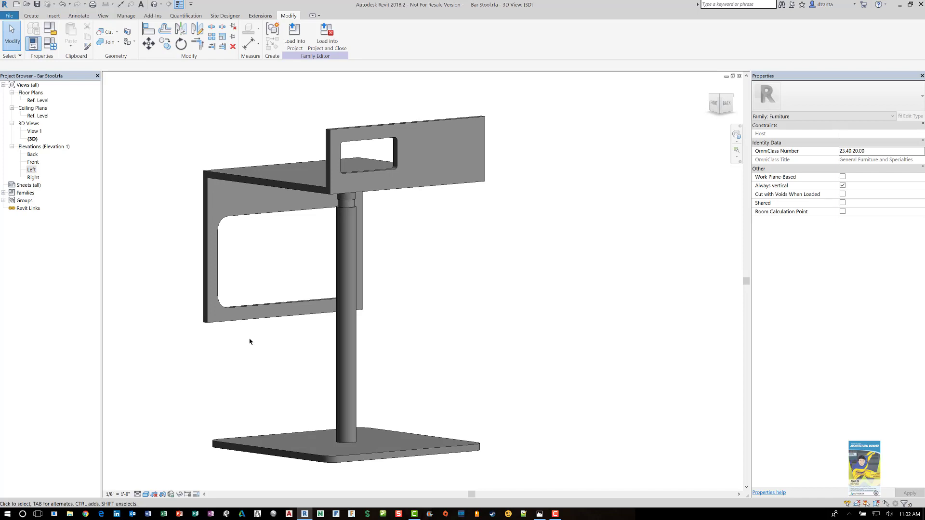
shift+middle_drag(246, 388, 415, 302)
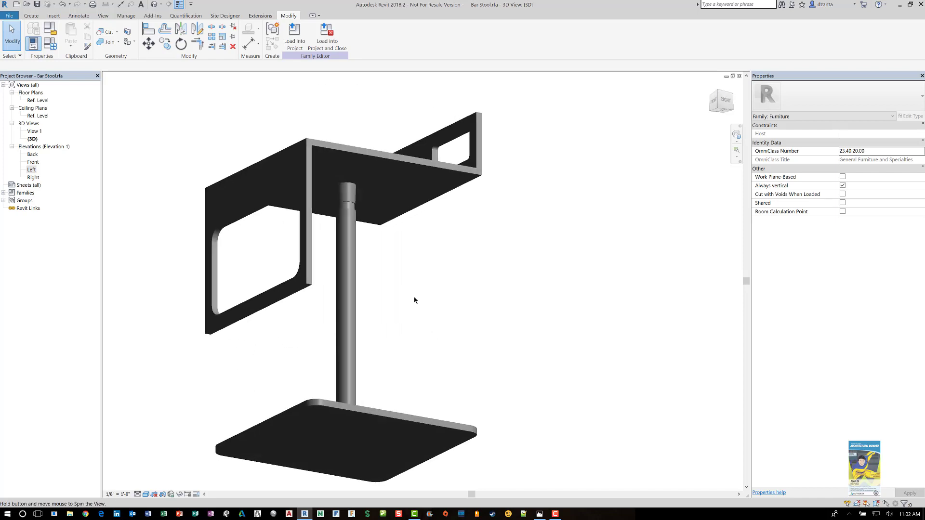
click(145, 494)
click(158, 486)
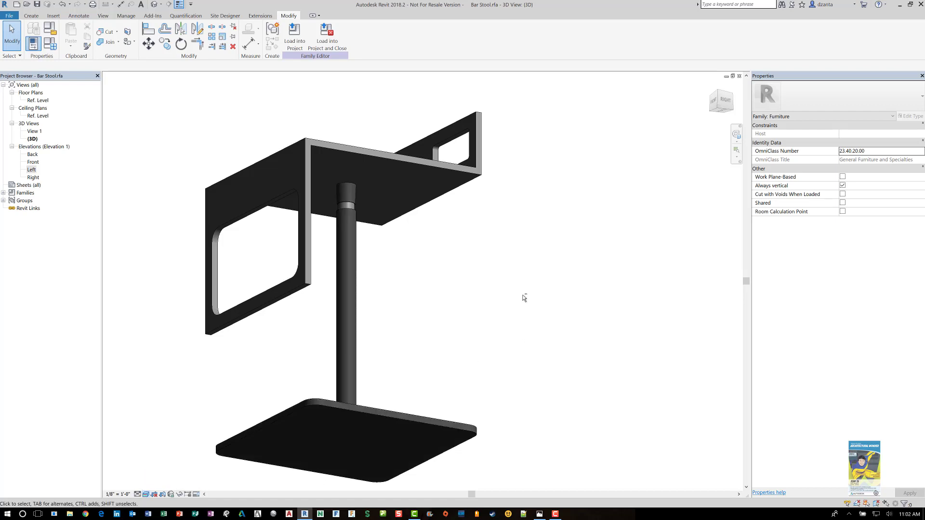
mouse_move(523, 295)
shift+middle_down()
mouse_move(471, 304)
mouse_move(384, 378)
mouse_move(360, 293)
mouse_move(362, 213)
mouse_move(520, 256)
mouse_move(560, 305)
shift+middle_up()
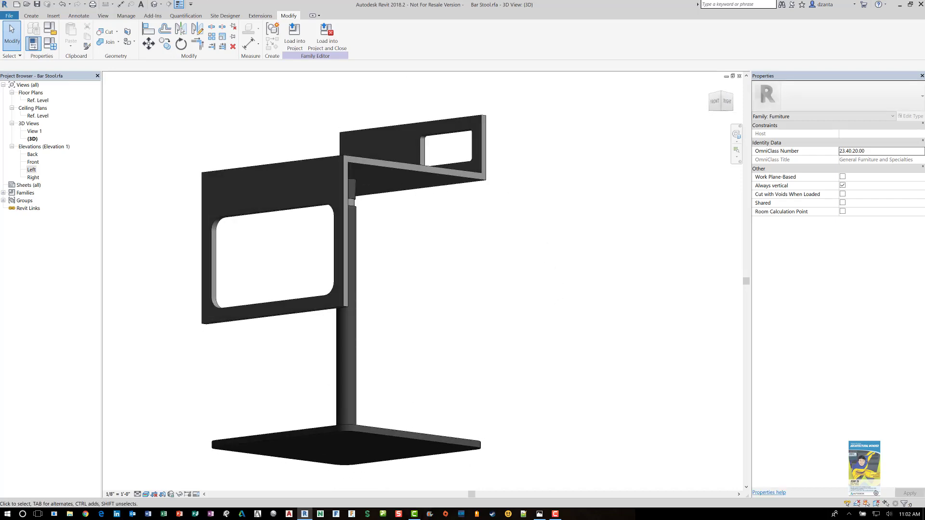
Check the post connection under the seat in the Bar Stool.jpg reference photo and return to the Revit model
drag(0, 96, 416, 0)
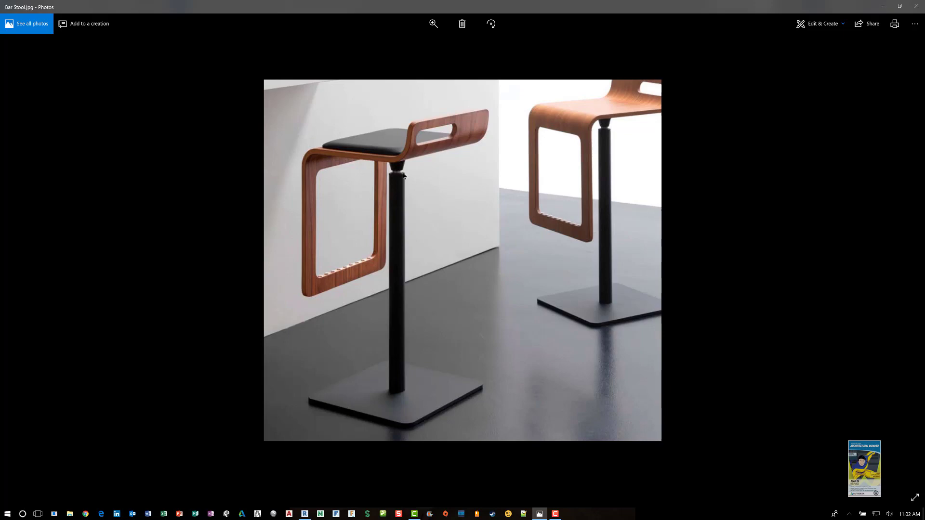
drag(550, 13, 0, 154)
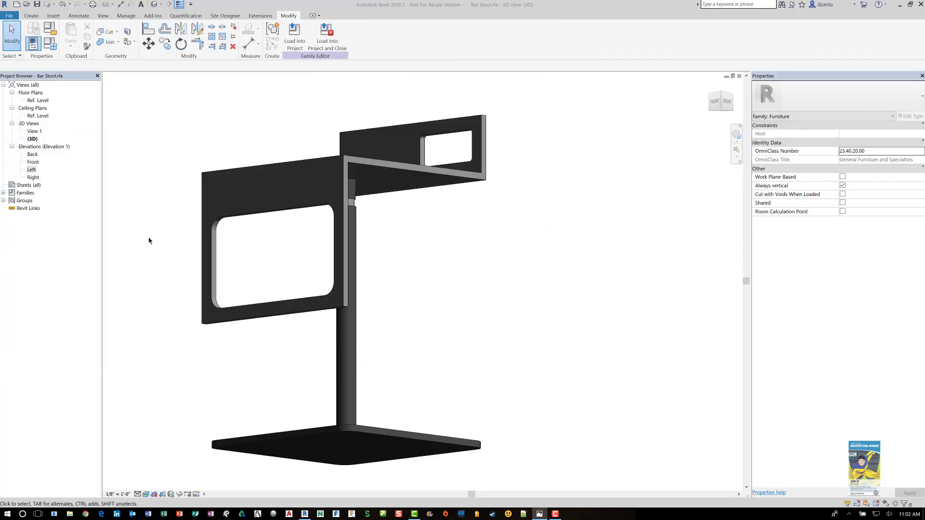
Try to associate the inner post collar's material with a new inner support parameter and check for it in the family types
shift+middle_drag(283, 180, 196, 163)
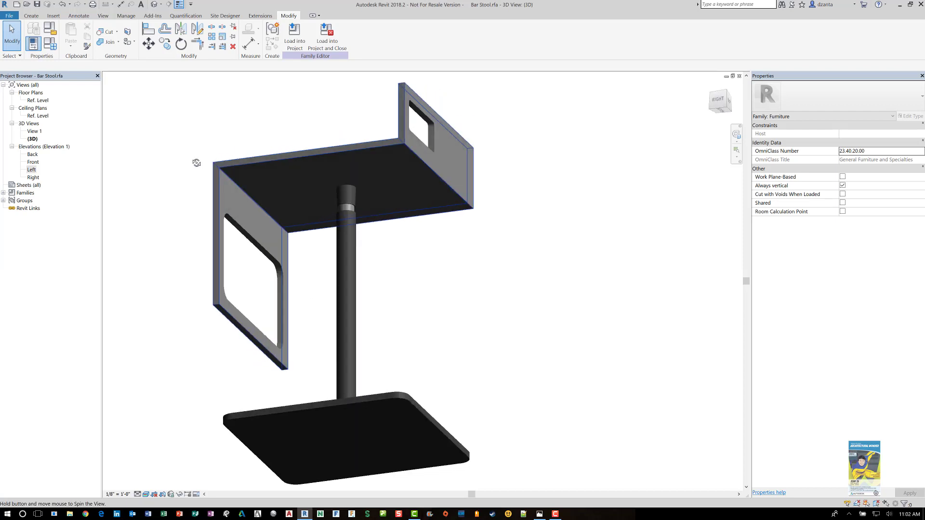
scroll(355, 198, up, 5)
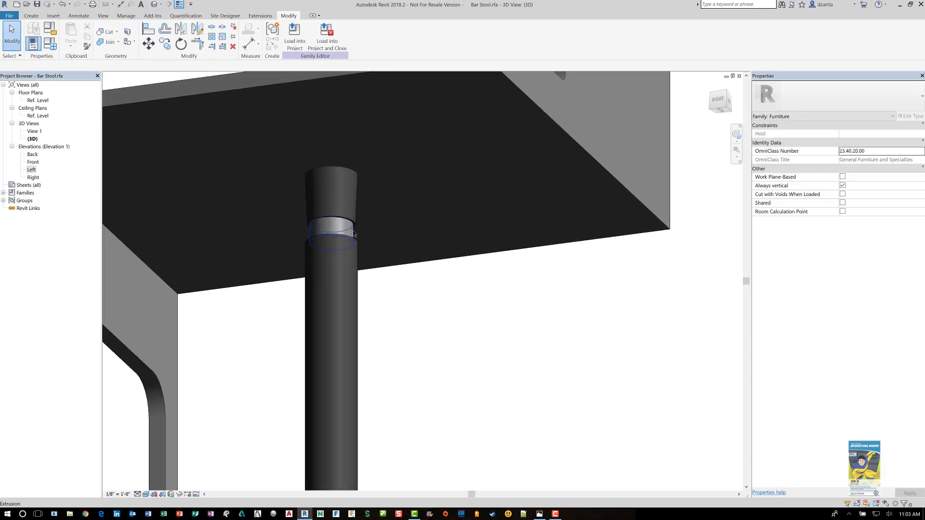
click(353, 230)
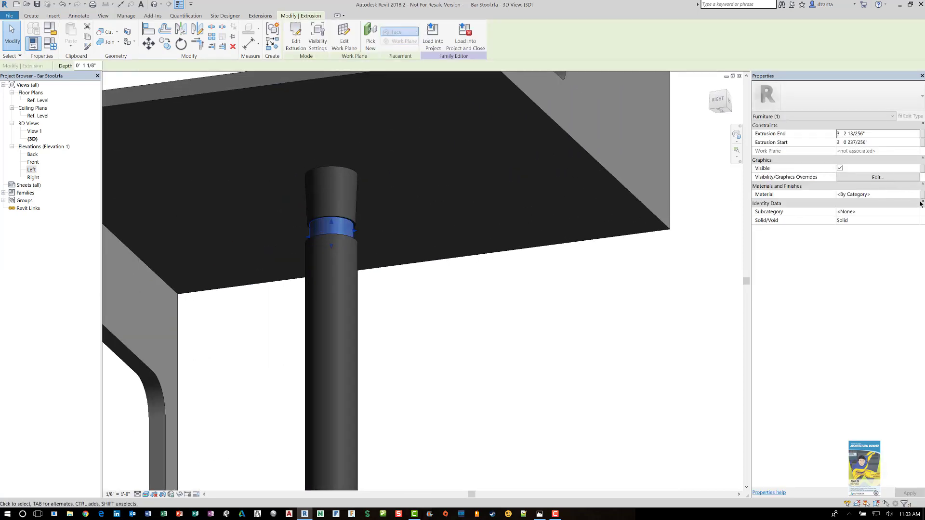
click(921, 196)
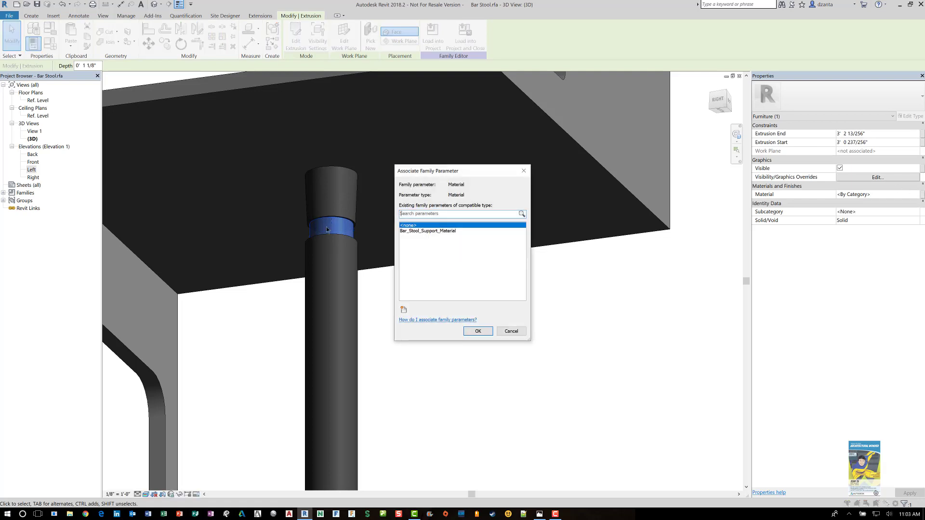
click(433, 213)
text(C)
key(BackSpace)
key(BackSpace)
text(B)
key(BackSpace)
text(Bar_S)
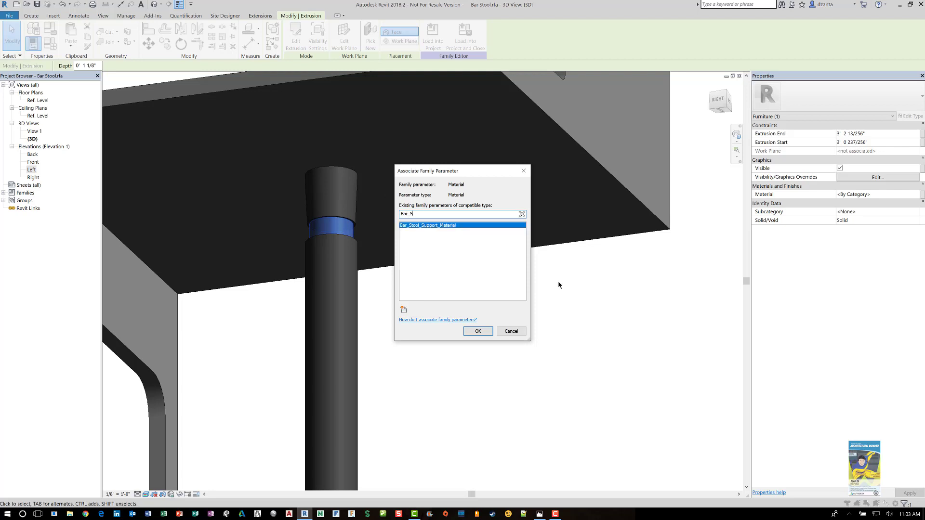
text(tool_Innse)
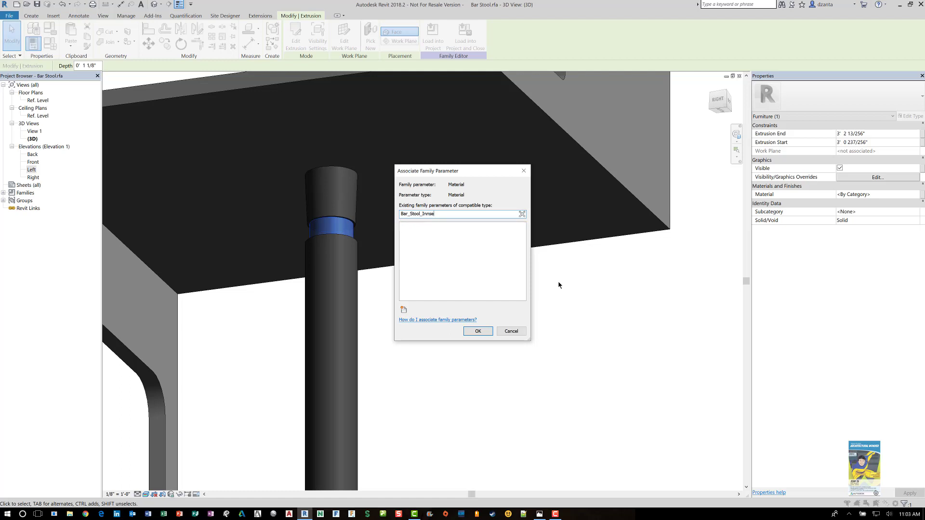
text(rSupport)
click(476, 331)
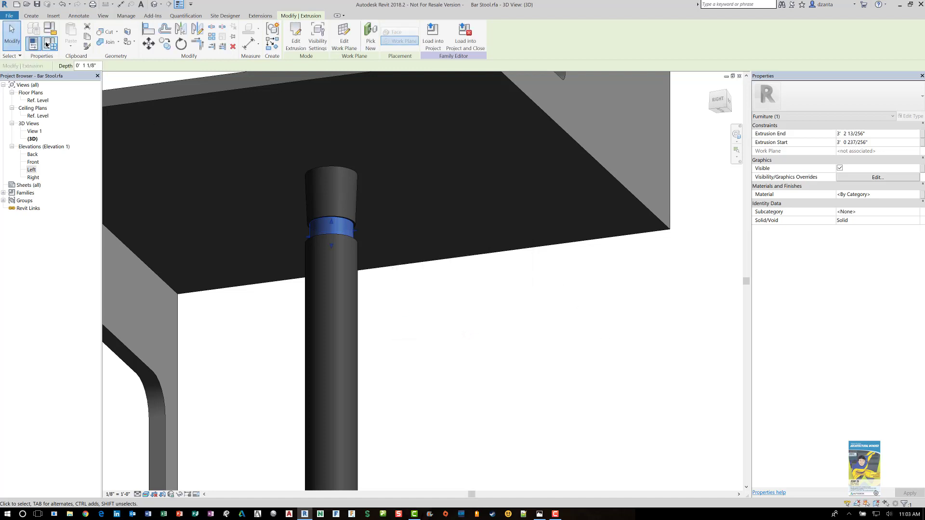
click(48, 44)
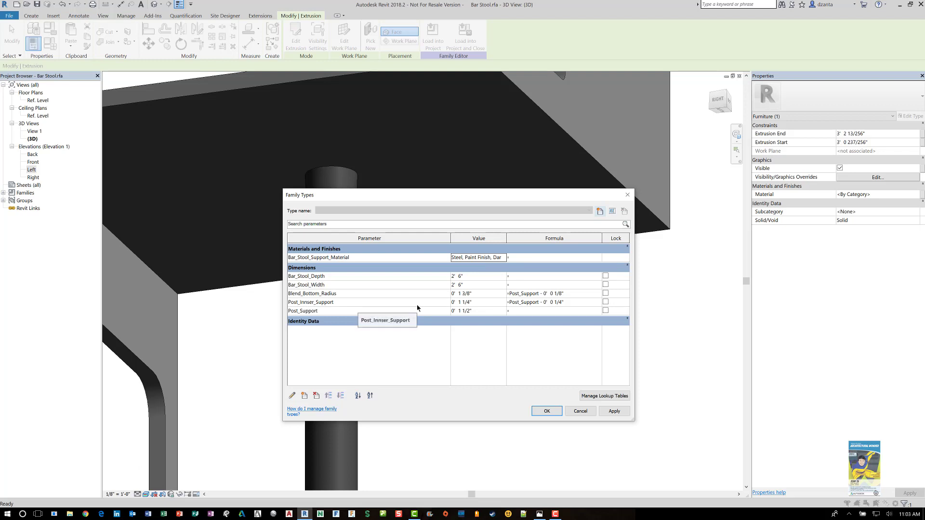
click(586, 412)
Undo the last change and set the 3D view's visual style to Realistic
click(532, 378)
key(ctrl+z)
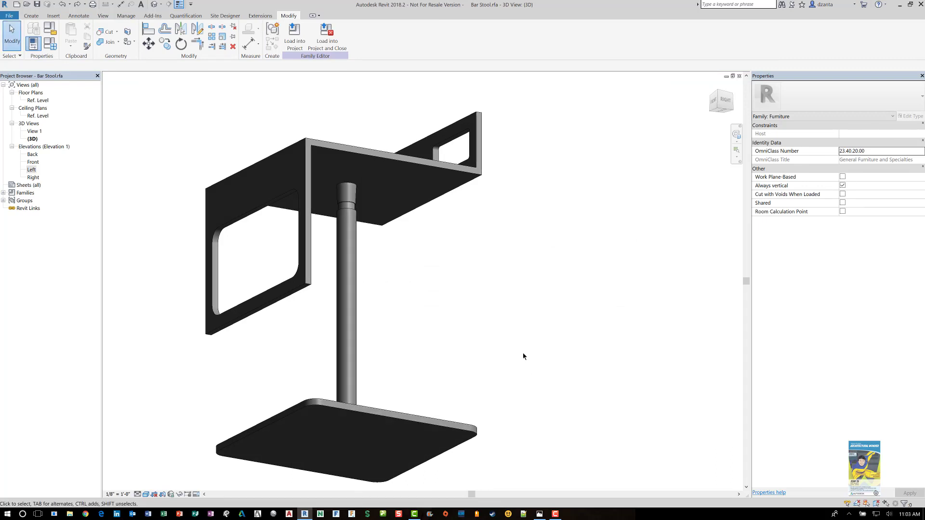
click(146, 494)
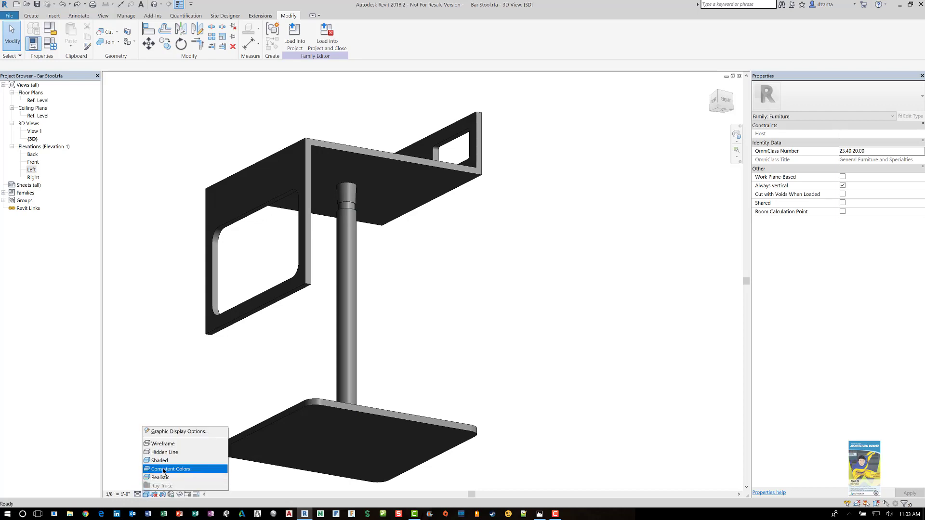
click(168, 477)
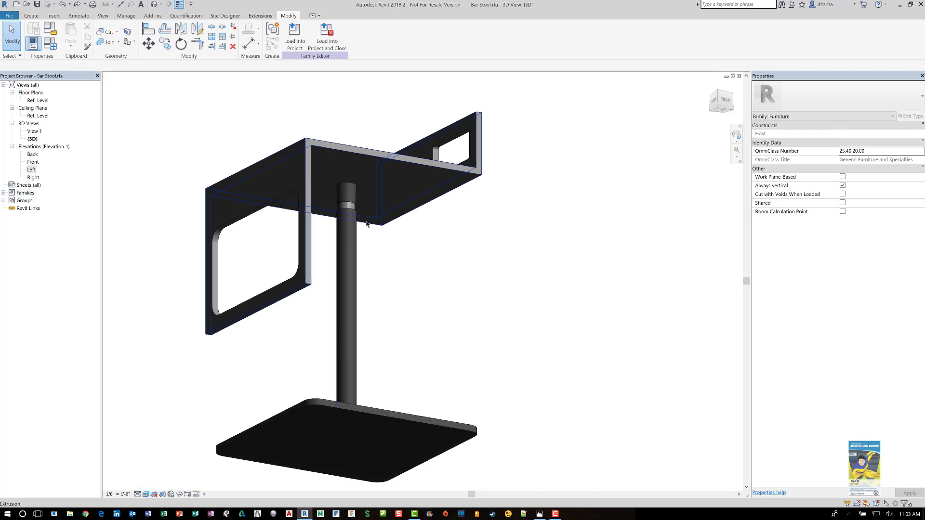
Select the inner post collar extrusion and open the family parameter association for its material
click(354, 211)
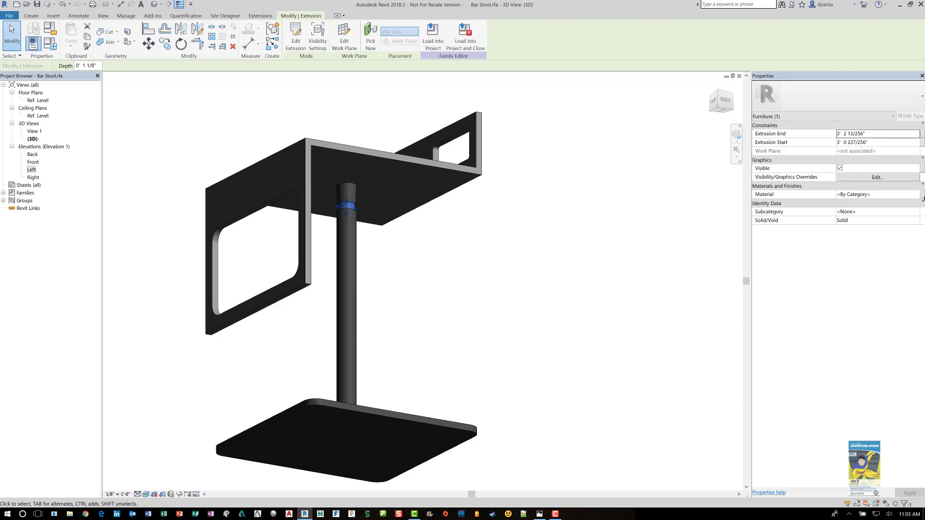
click(920, 198)
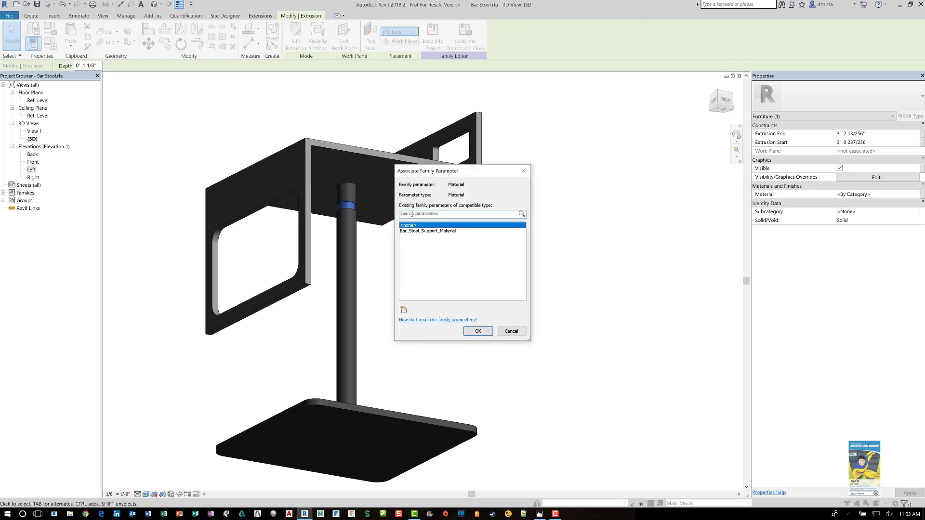
click(412, 214)
text(B)
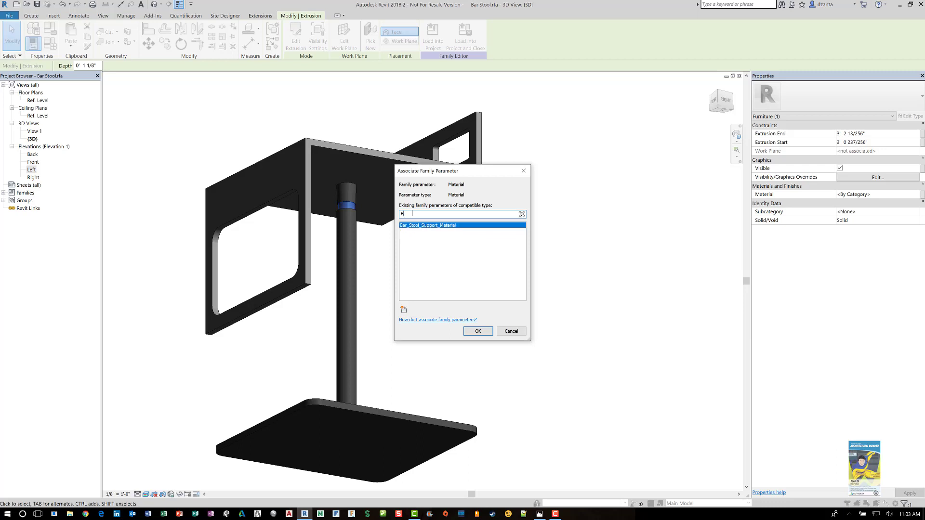
text(ar_Stool_Support_Inner)
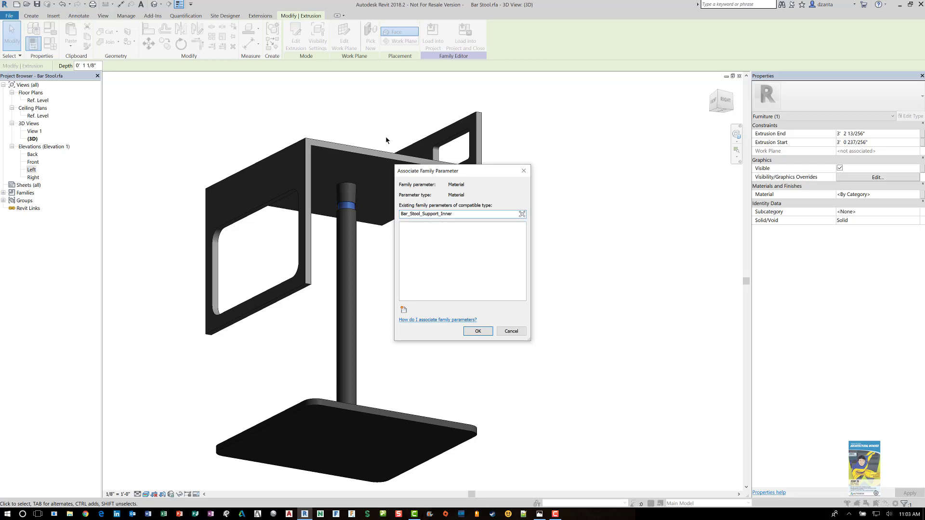
text(_Material)
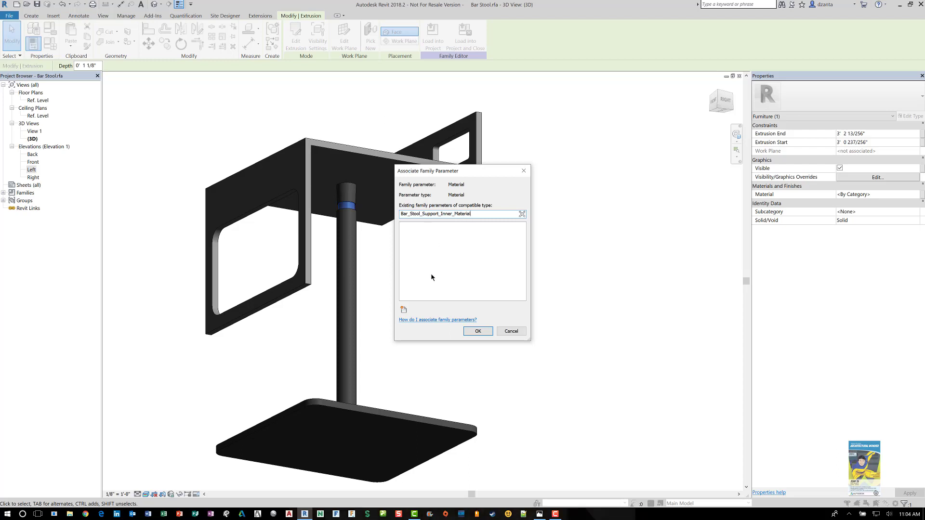
click(523, 215)
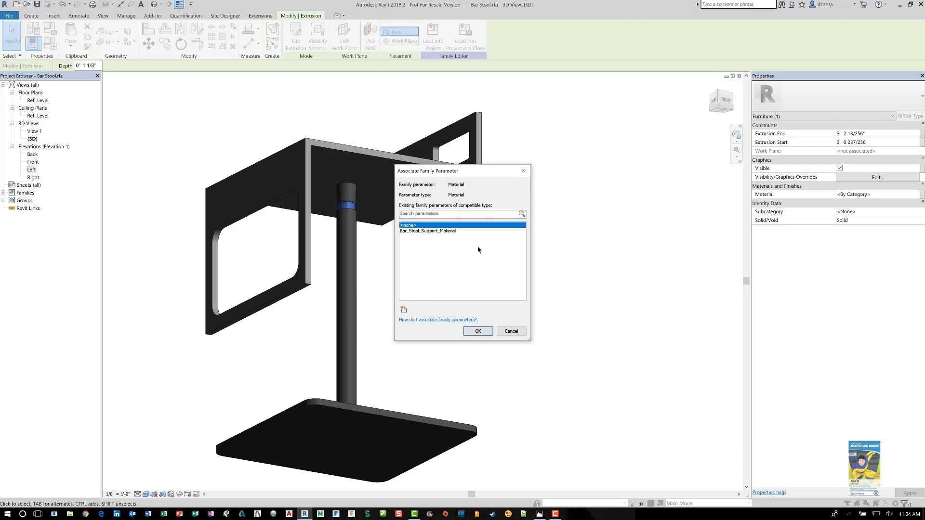
Create a material type parameter named Bar_Stool_Inner_Support and associate the inner post collar's material with it
click(404, 311)
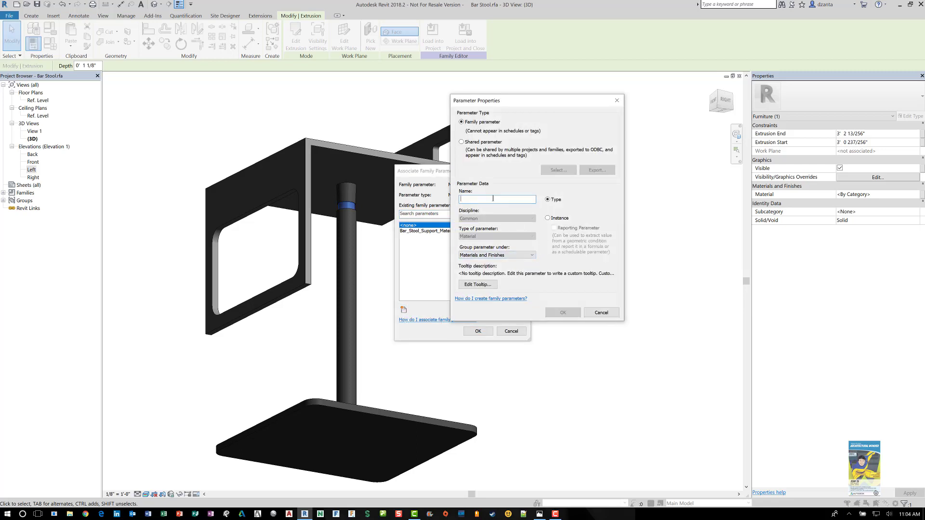
text(Bar_Stool_Inner_Support)
click(563, 313)
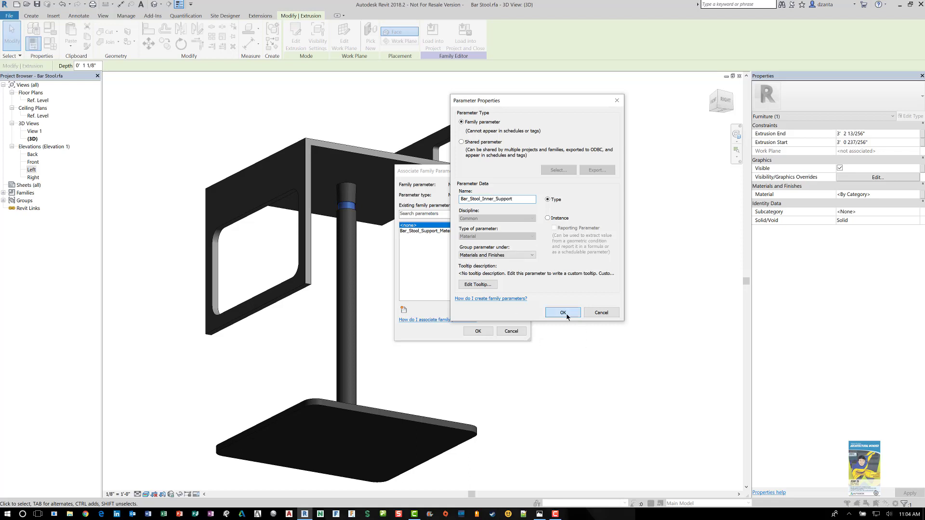
click(476, 331)
click(390, 226)
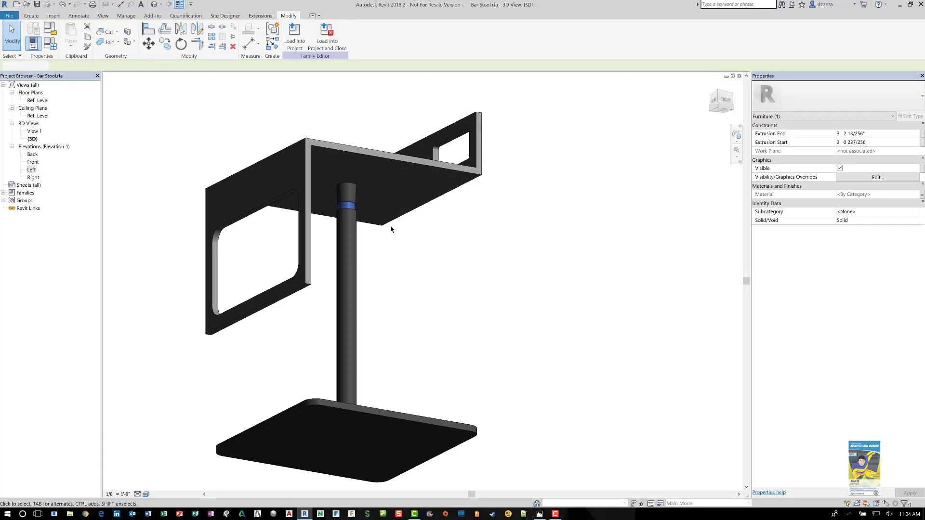
Search the materials for chrome from the Bar_Stool_Inner_Support value and add Steel, Chrome Plated to the document's materials
click(50, 44)
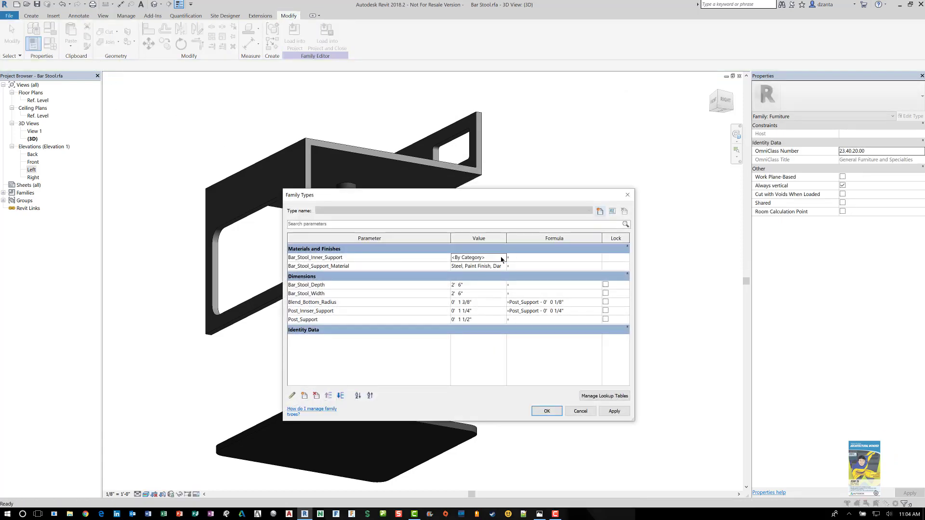
click(502, 258)
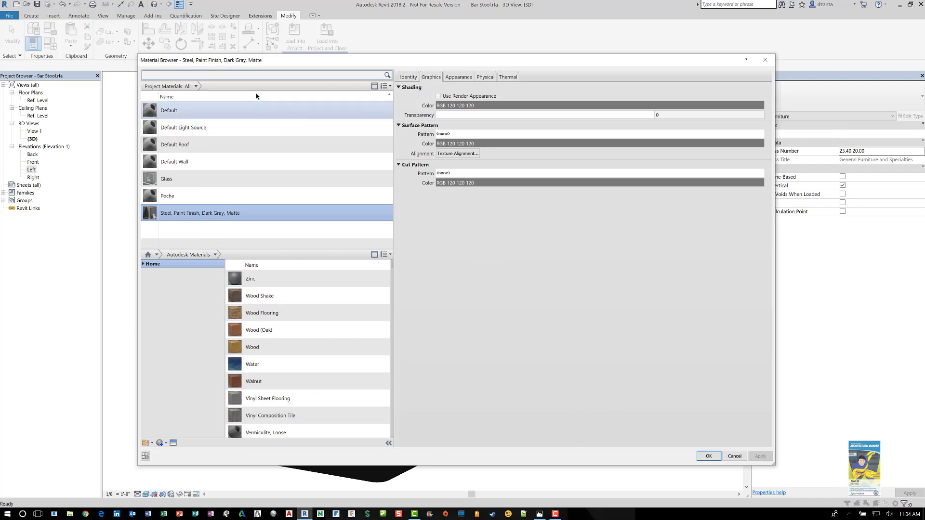
text(chrome)
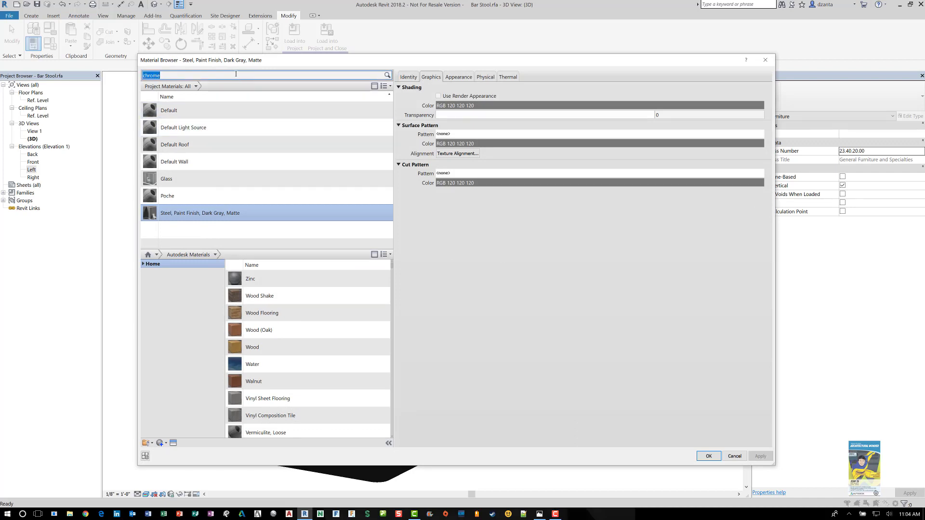
key(Return)
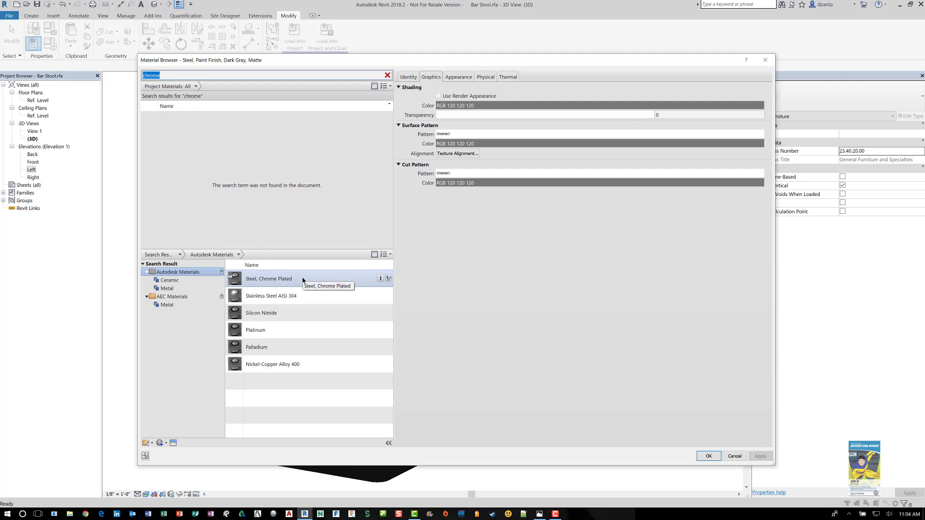
click(357, 279)
click(381, 279)
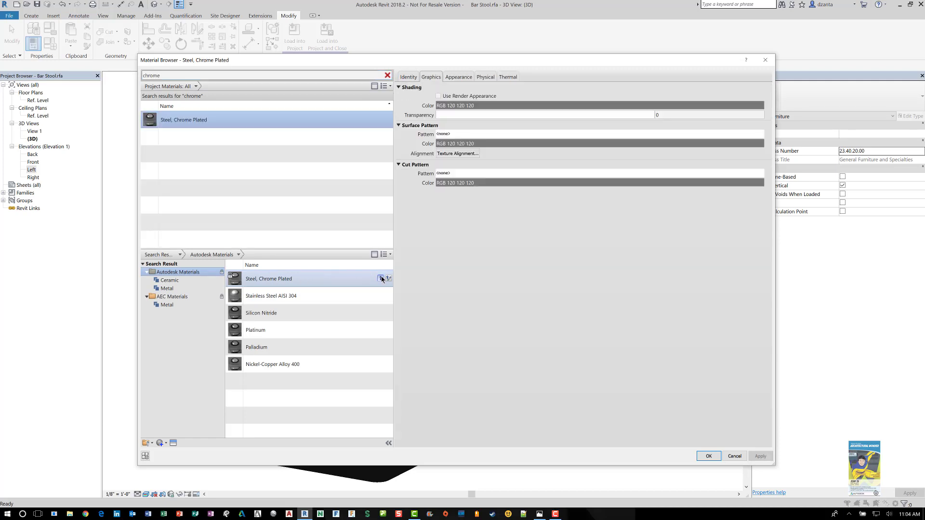
Review the chrome-plated steel's appearance settings, assign it to Bar_Stool_Inner_Support and apply the family types
click(461, 78)
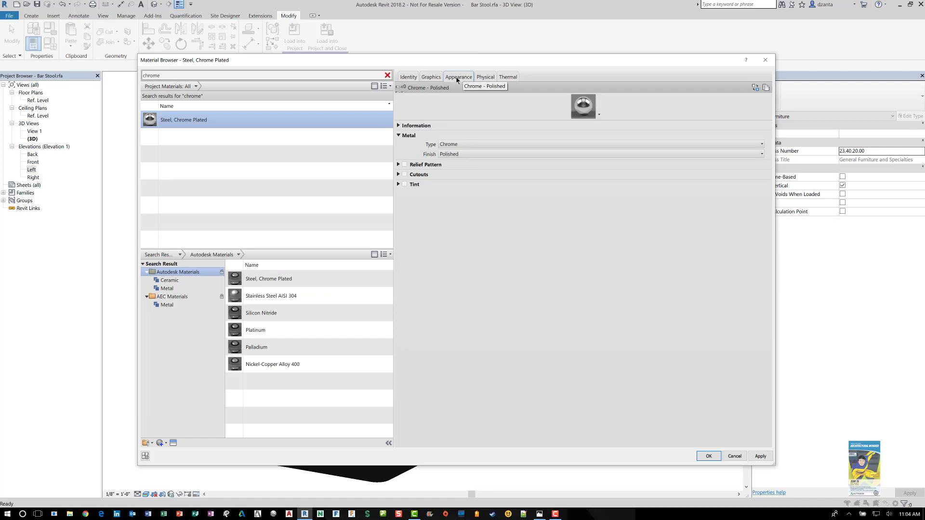
click(715, 457)
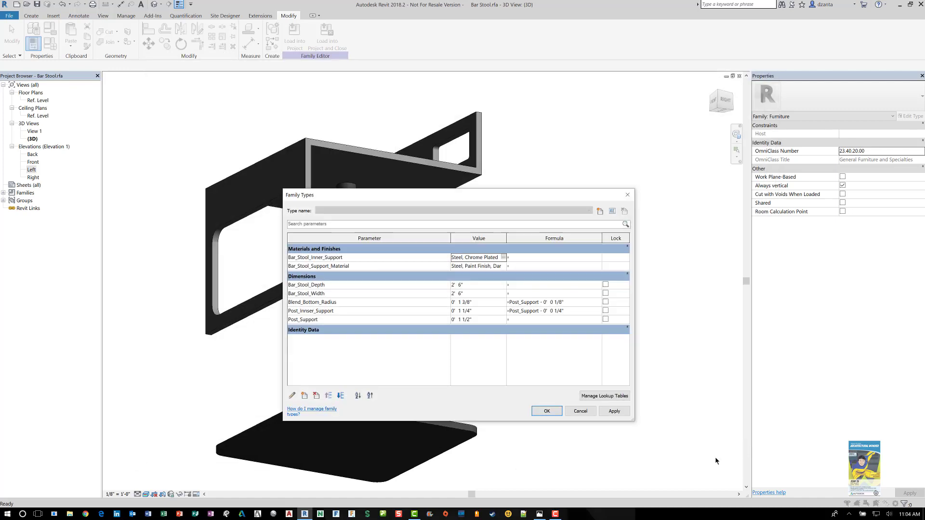
click(612, 411)
click(547, 411)
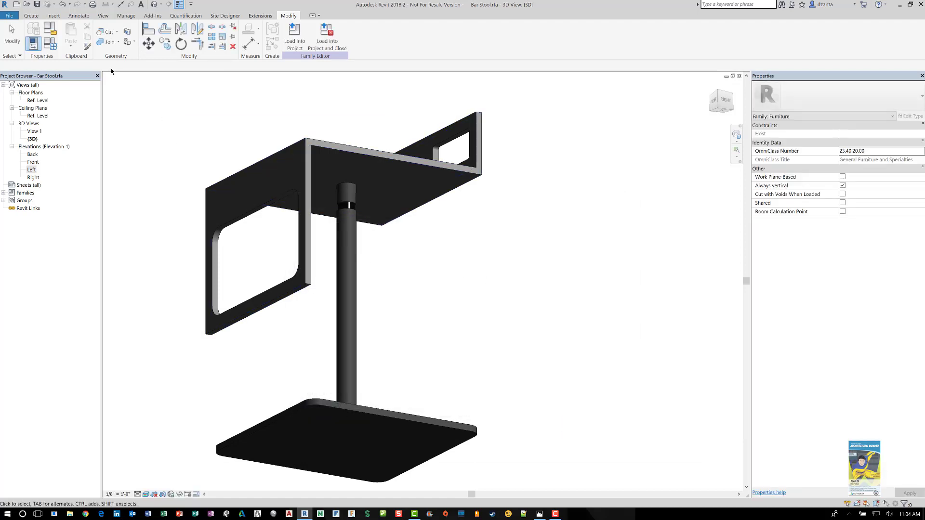
Correct the name of the Post_Innser_Support dimension parameter to Post_Inner_Support
click(51, 43)
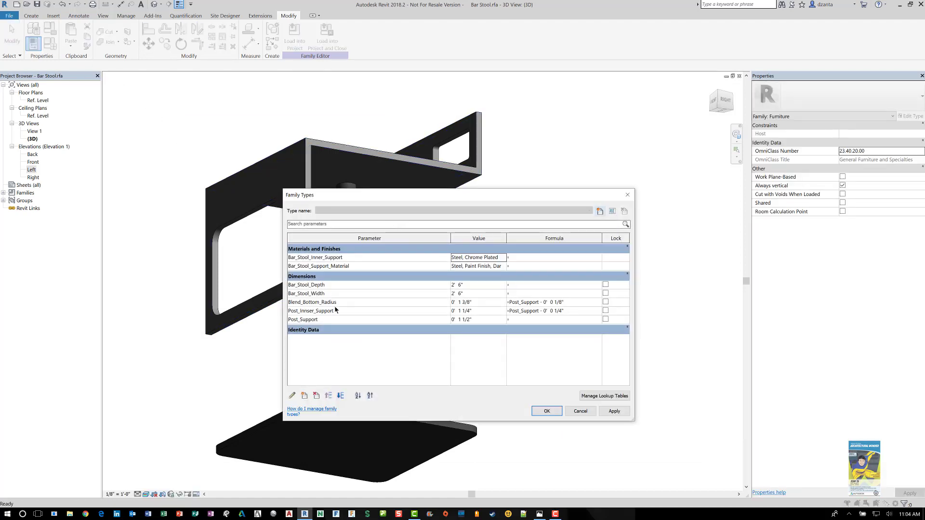
click(303, 311)
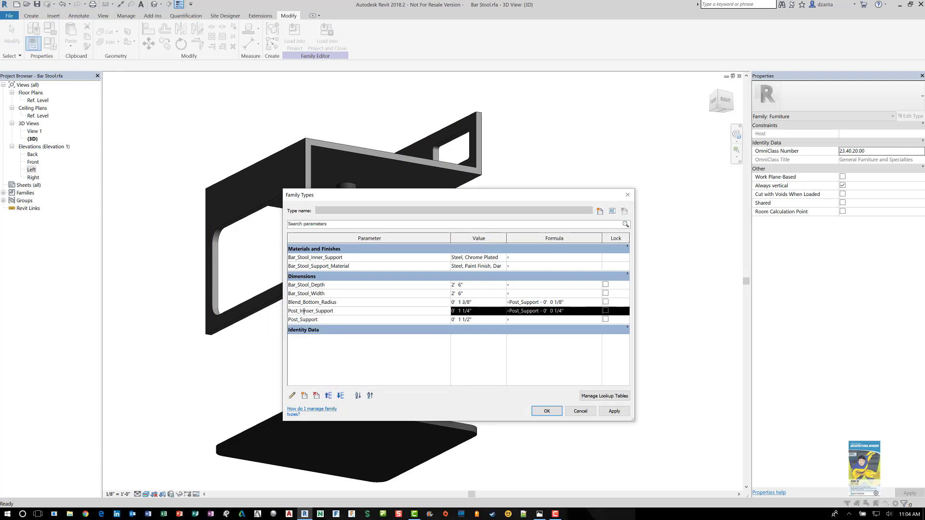
click(292, 396)
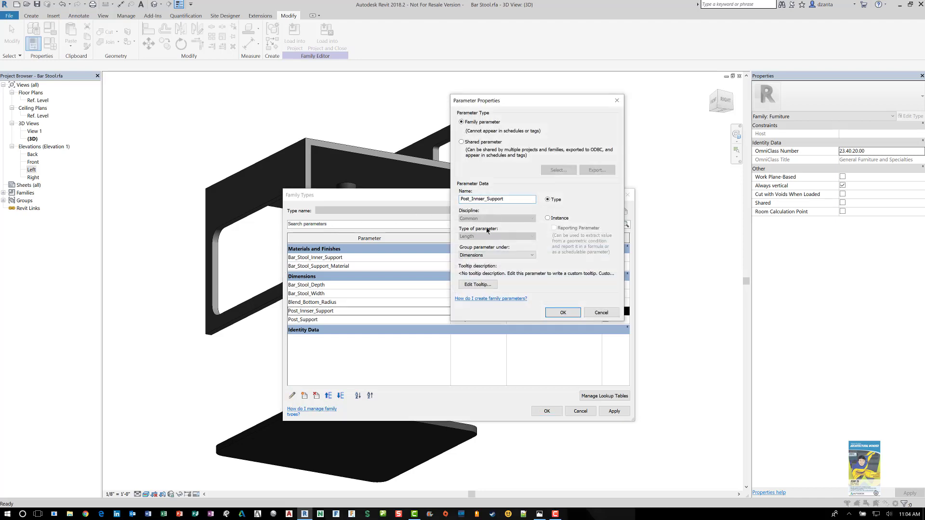
key(BackSpace)
click(561, 313)
click(547, 411)
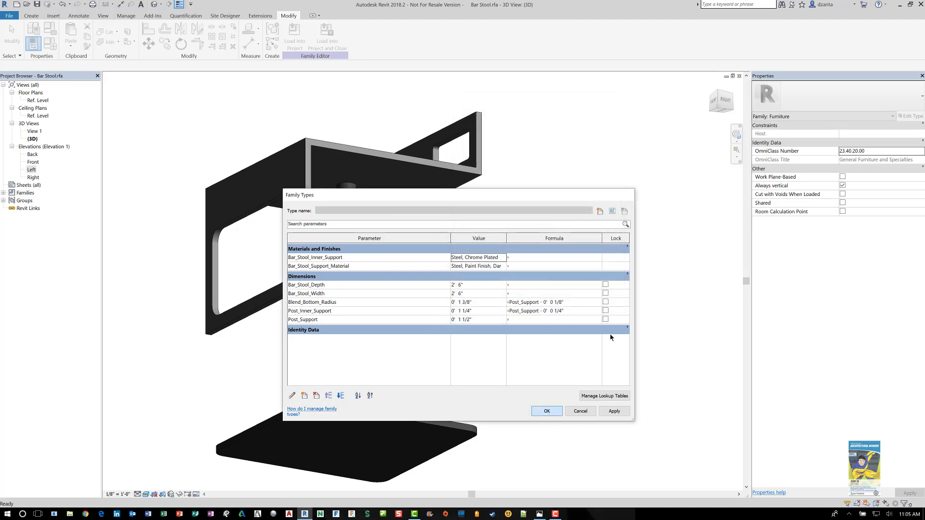
Create a material type parameter named Bar_Seat_Material and associate the seat extrusion's material with it
shift+middle_drag(581, 227, 541, 203)
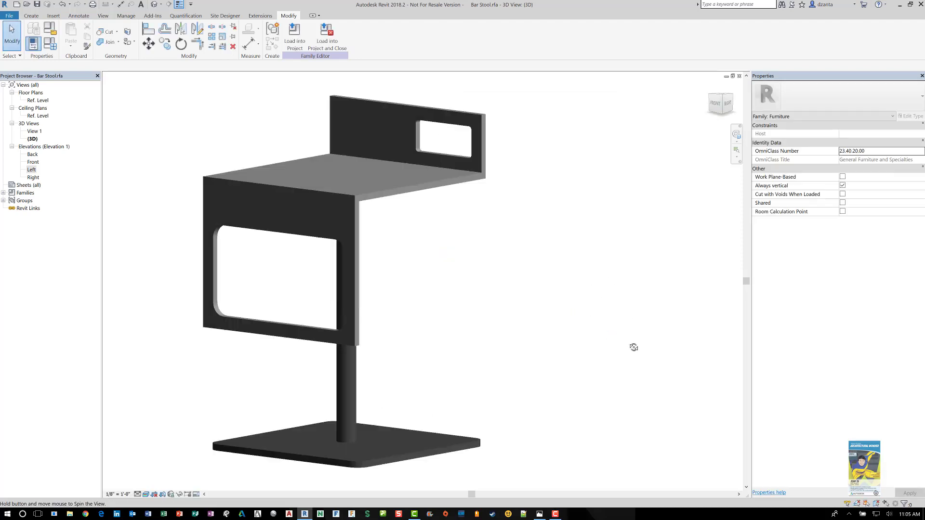
click(483, 188)
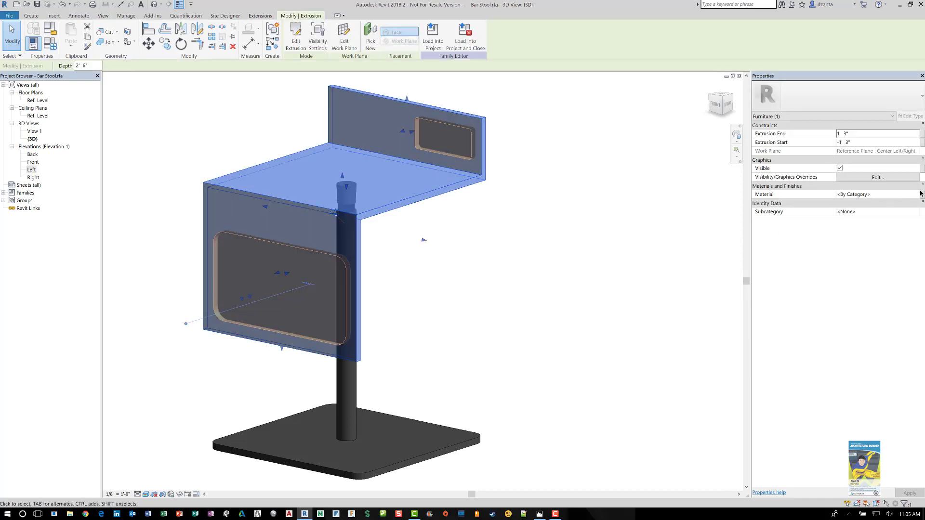
click(923, 195)
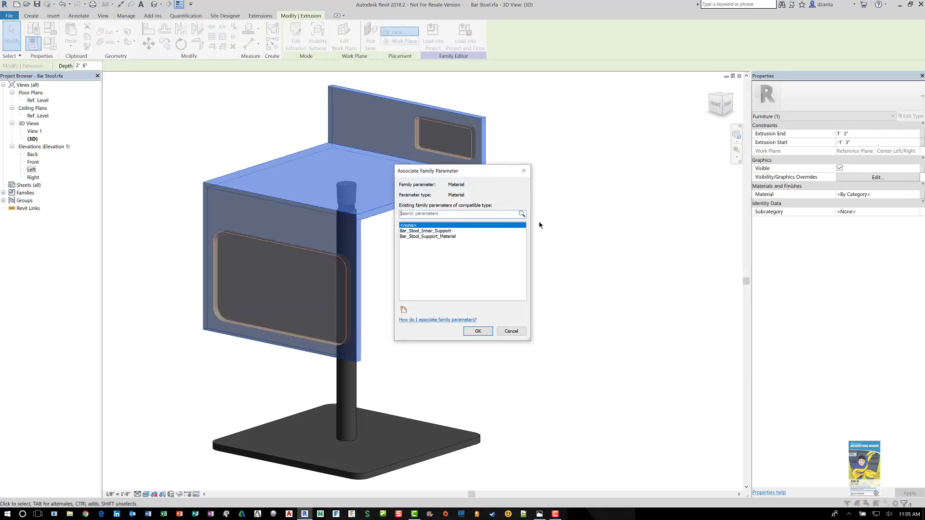
click(404, 310)
text(B)
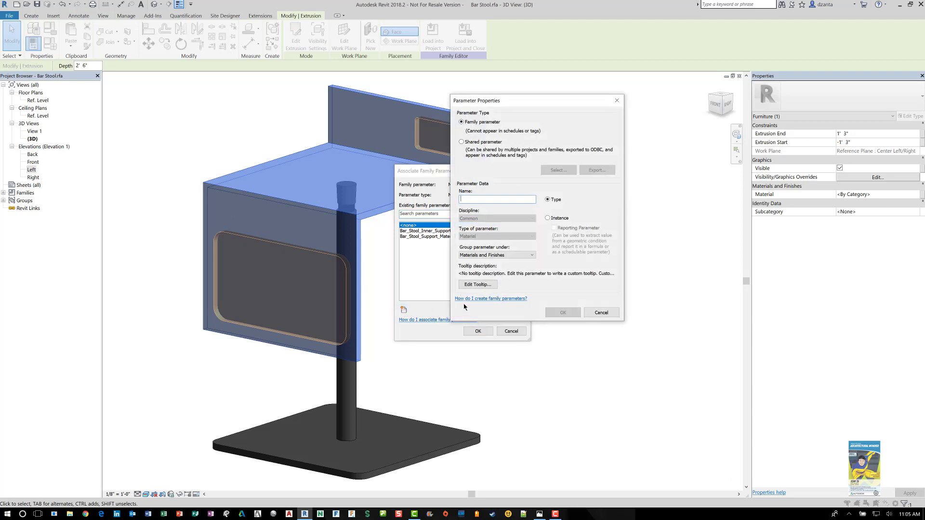
text(ar_Seat_Mat)
text(erial)
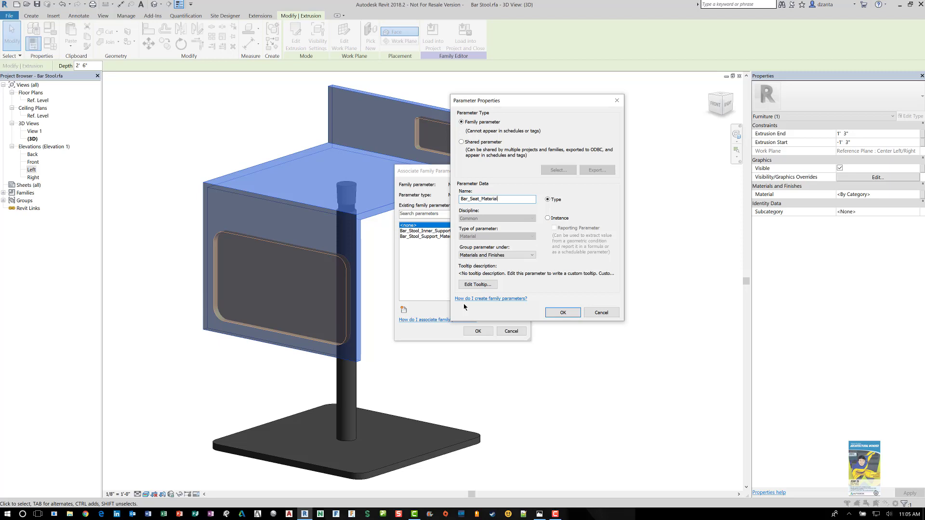
key(Return)
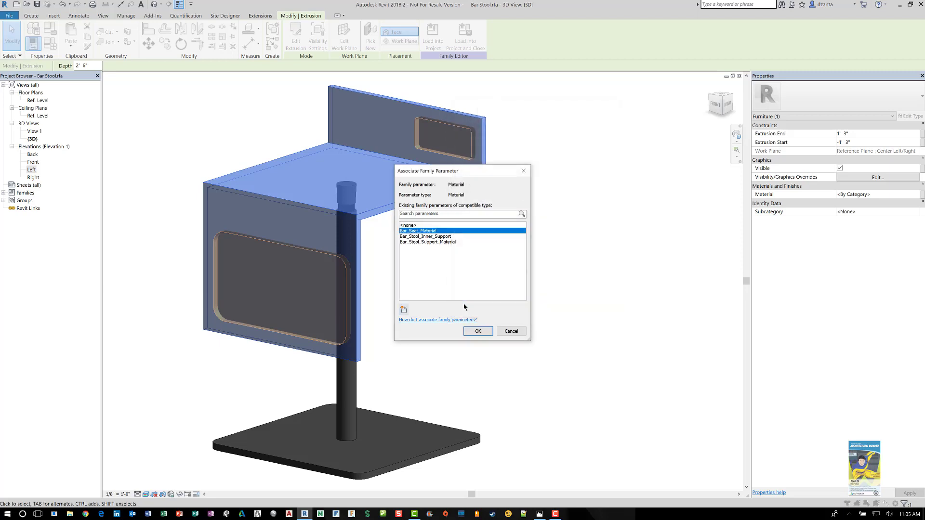
click(477, 331)
click(512, 351)
Search the materials for wood, add Teak to the document, assign it to Bar_Seat_Material and accept the family types
click(51, 48)
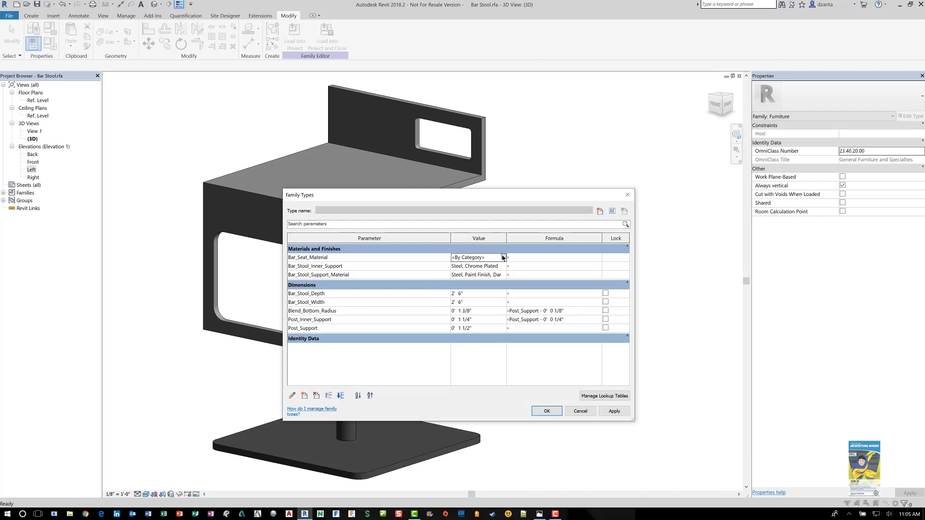
click(503, 257)
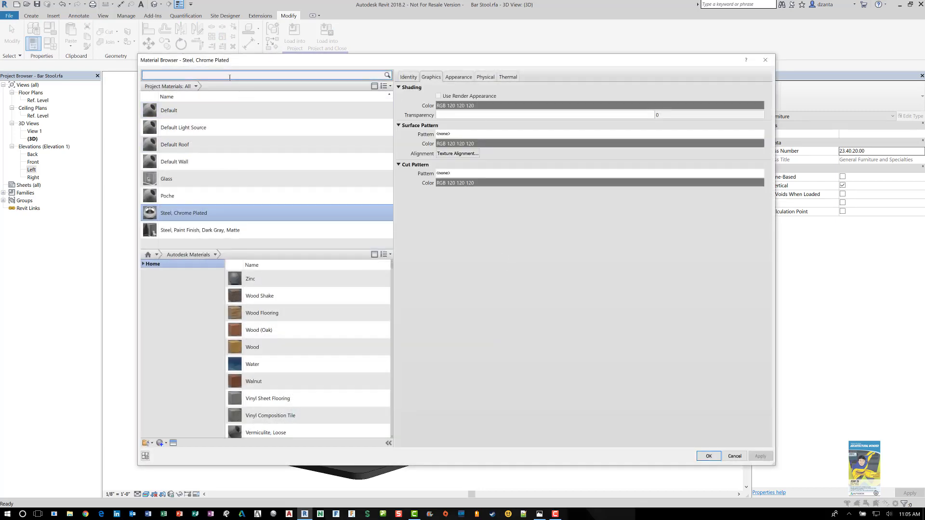
text(wood)
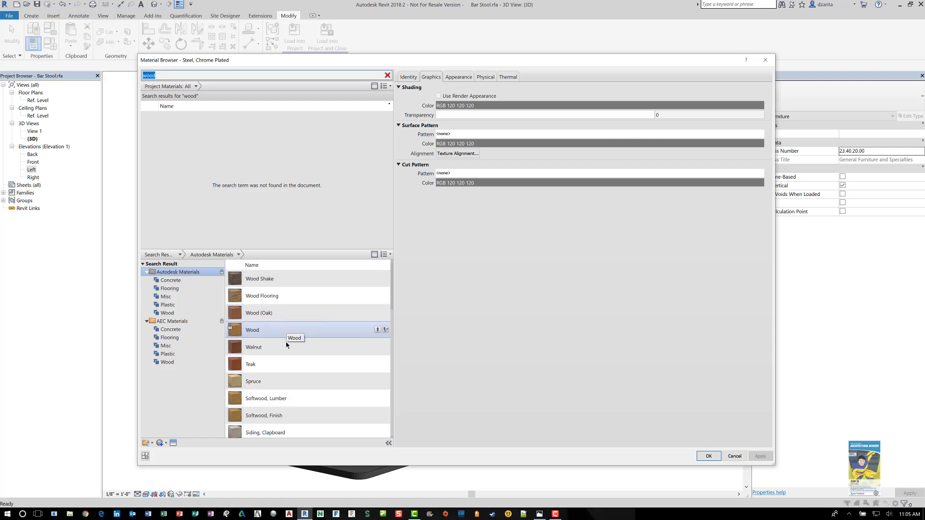
click(285, 365)
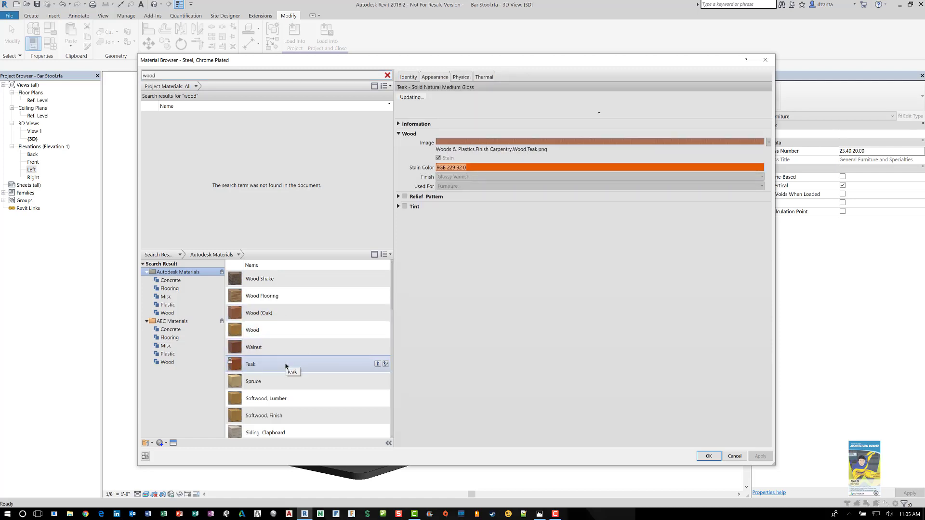
click(378, 364)
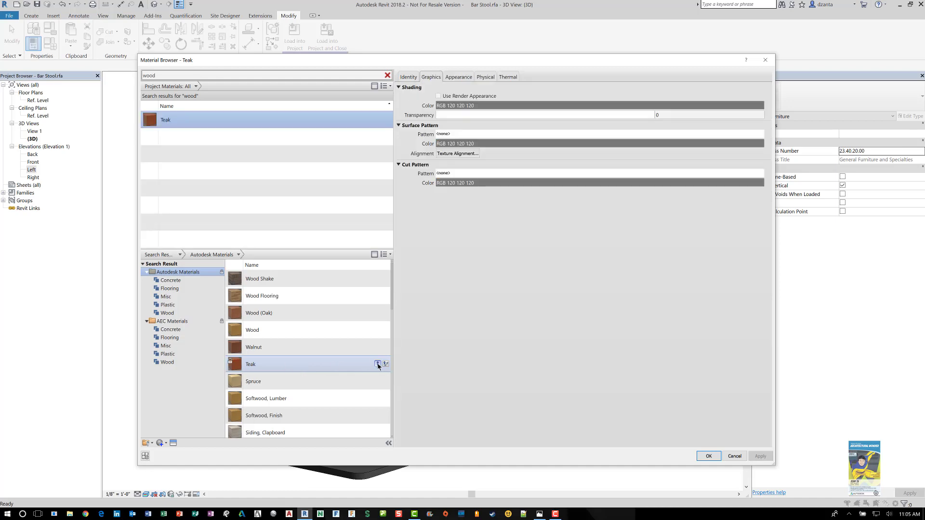
click(709, 457)
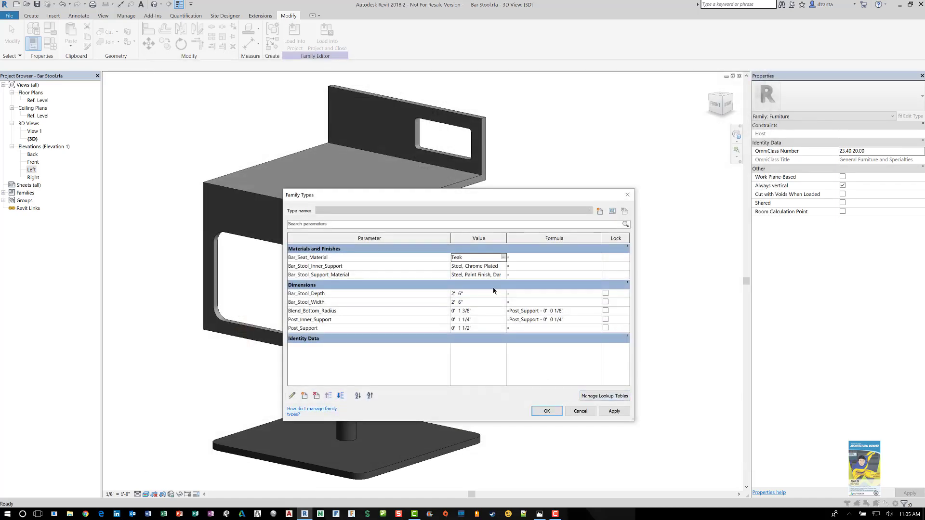
drag(451, 236, 375, 237)
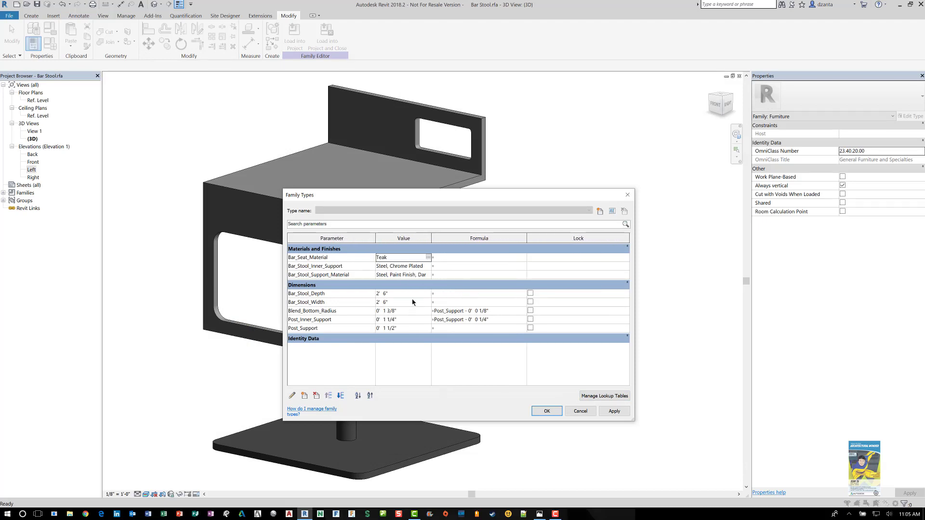
click(547, 411)
Check the seat extrusion's assigned material and review the family's parameter values
click(436, 194)
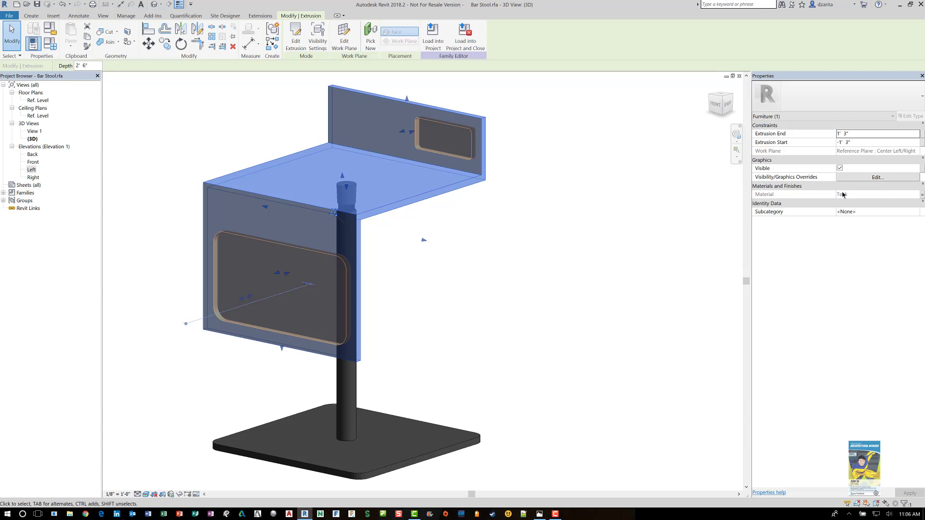
click(520, 265)
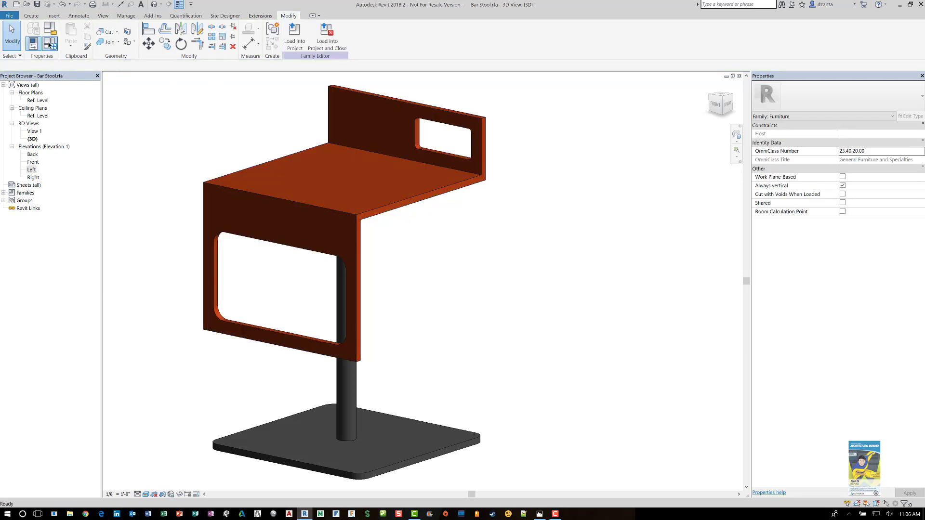
click(49, 45)
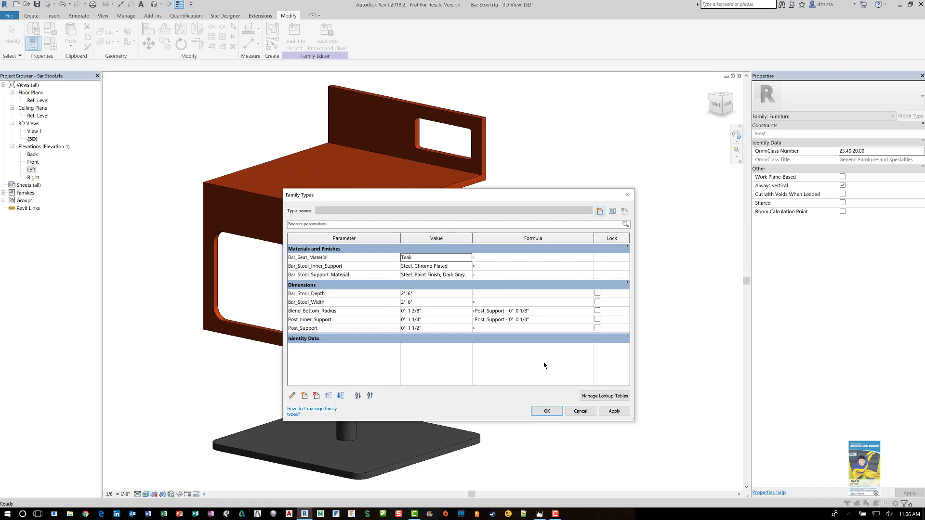
click(559, 410)
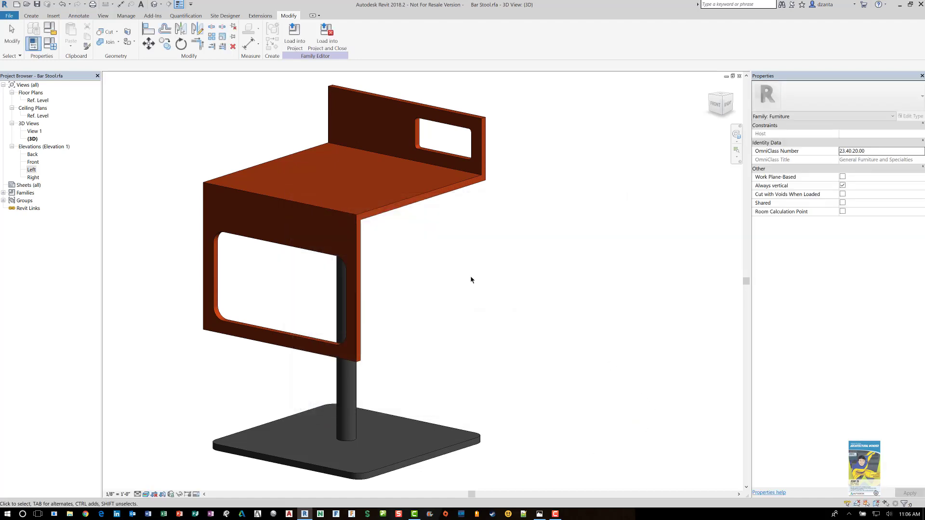
View the stool from below the seat and save the family
shift+middle_drag(471, 279, 511, 231)
click(37, 5)
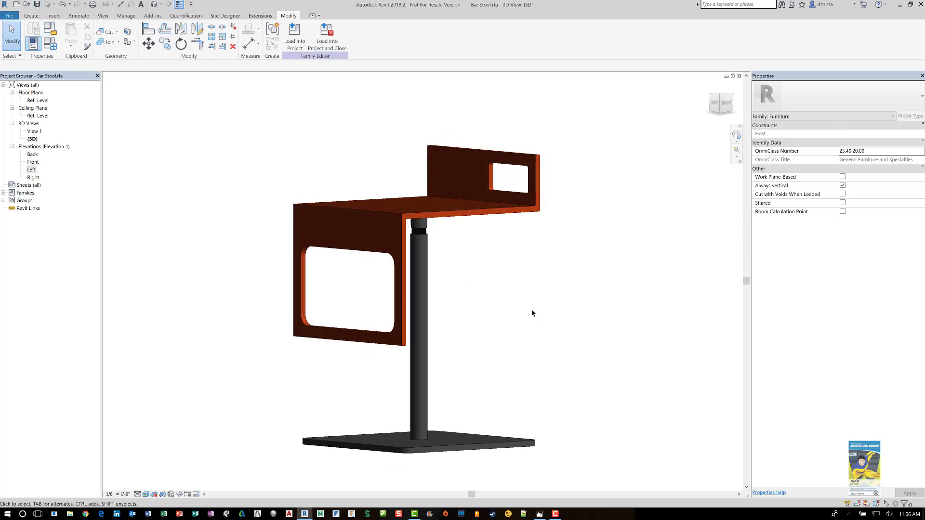
shift+middle_drag(532, 313, 501, 308)
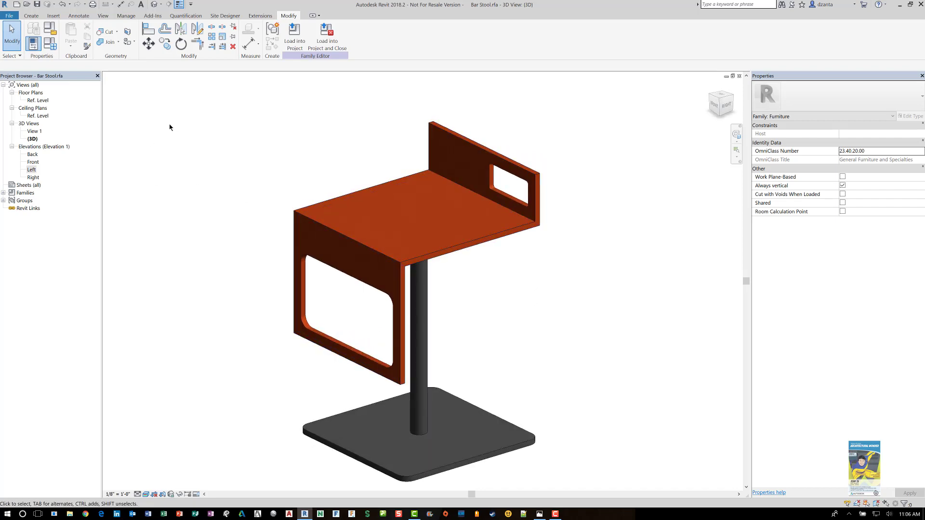
Arrange and resize the Family Types window so the whole stool stays visible beside it
click(56, 50)
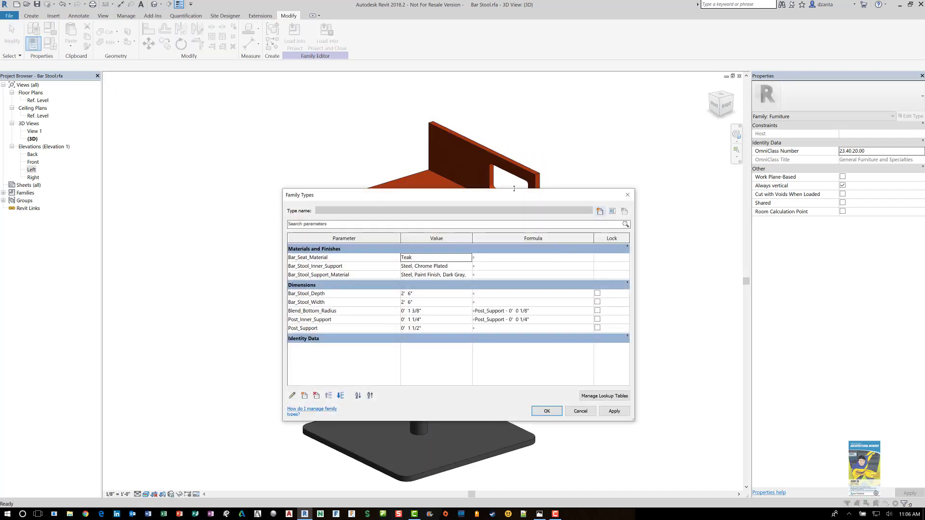
drag(515, 199, 270, 44)
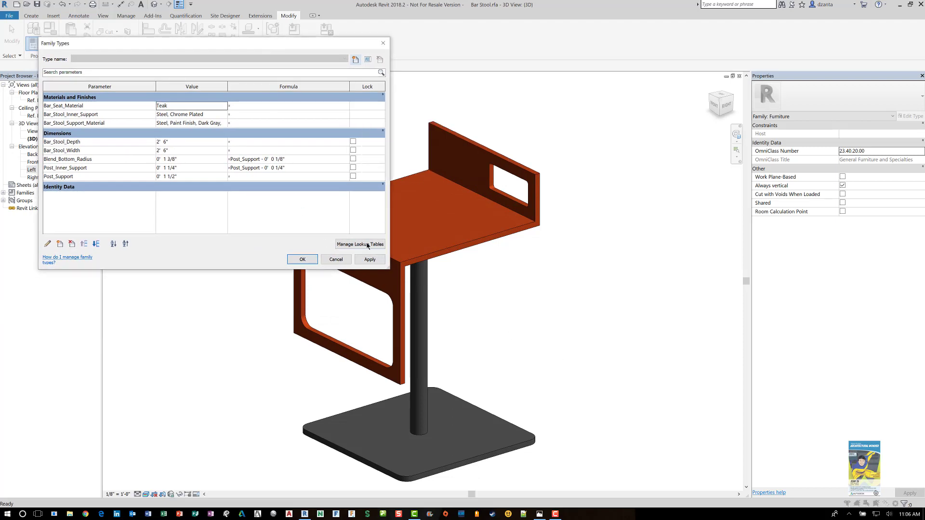
click(336, 260)
shift+middle_drag(523, 355, 671, 355)
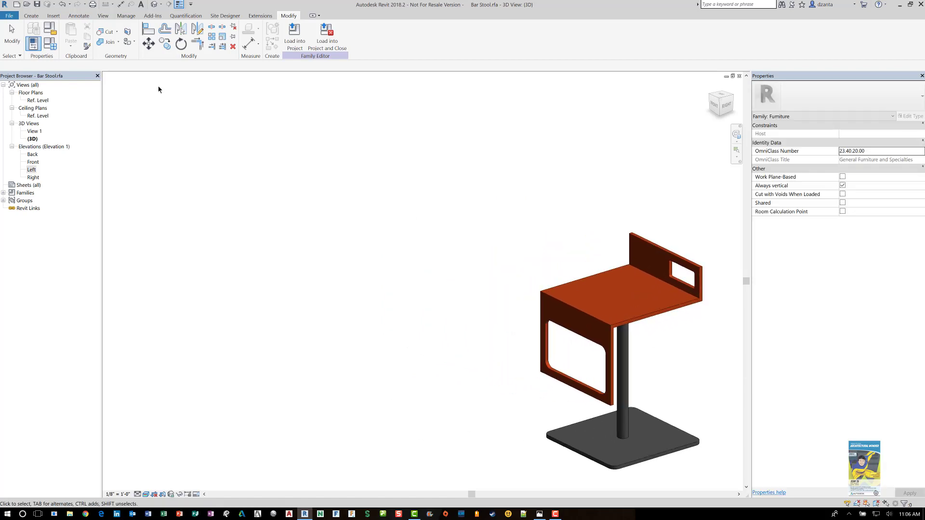
click(48, 45)
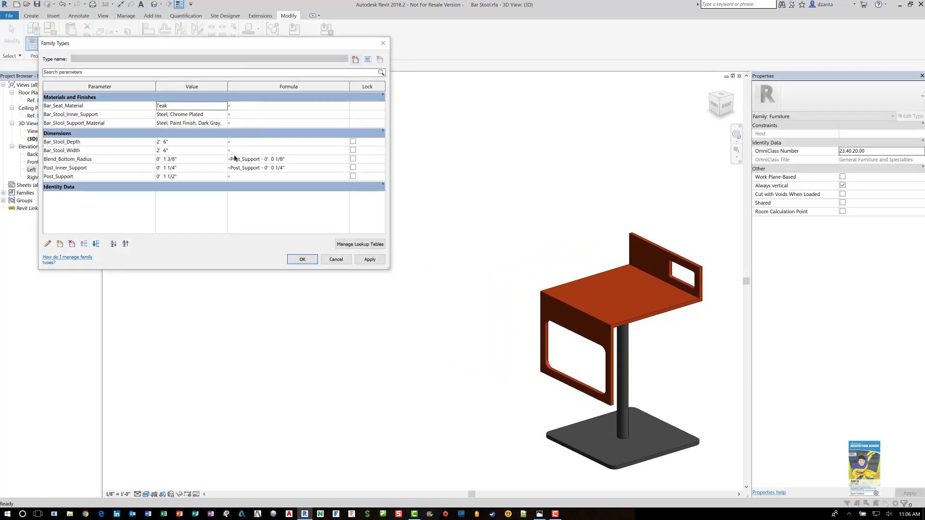
drag(389, 268, 308, 372)
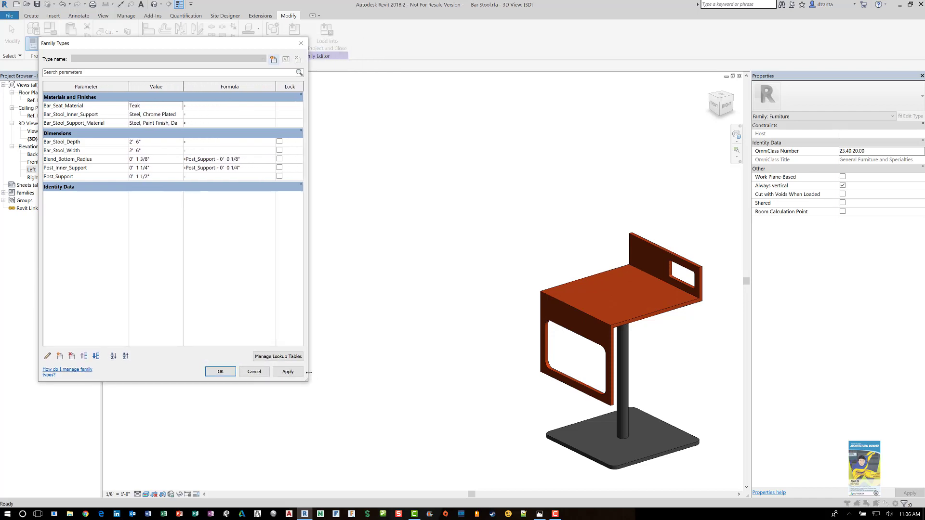
Try to flex the family with Bar_Stool_Depth at 2', Bar_Stool_Width at 3' and Post_Support at 2"
click(160, 145)
text(2')
click(162, 150)
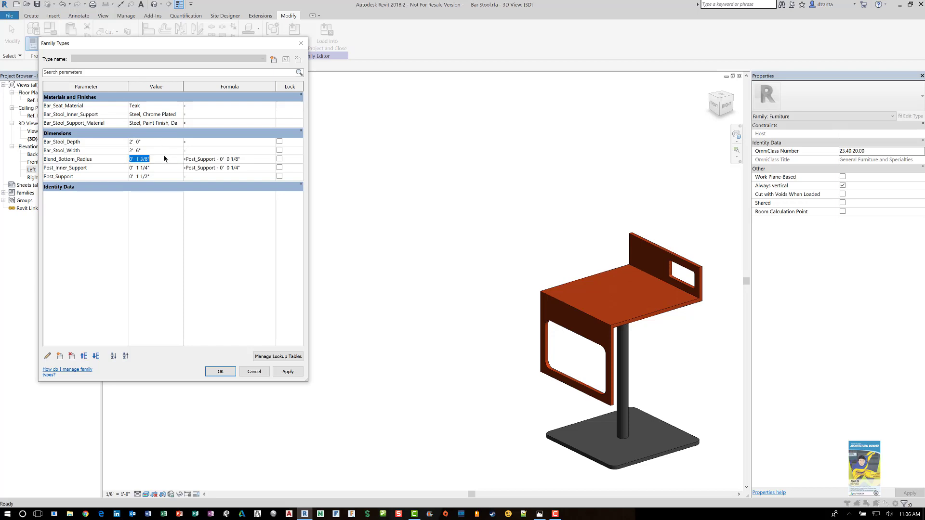
text(3')
key(Tab)
click(171, 176)
text(2)
key(Tab)
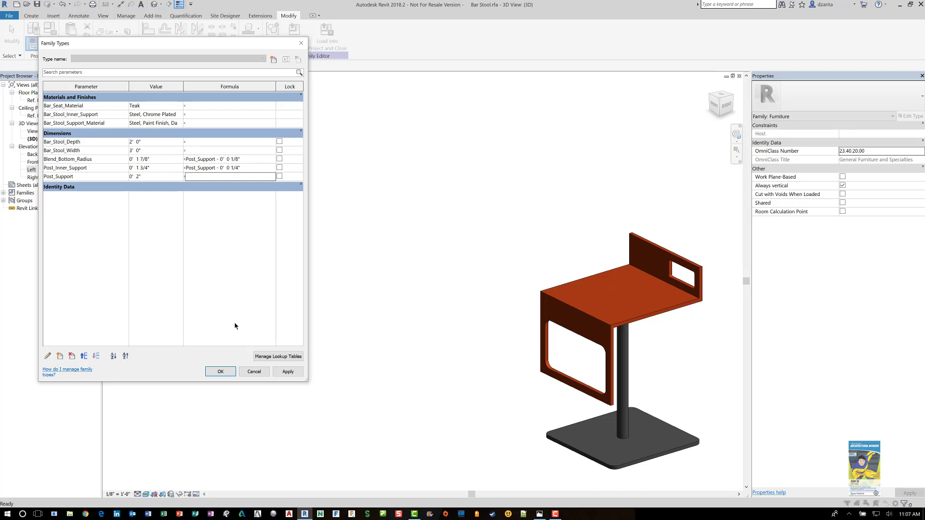
click(278, 374)
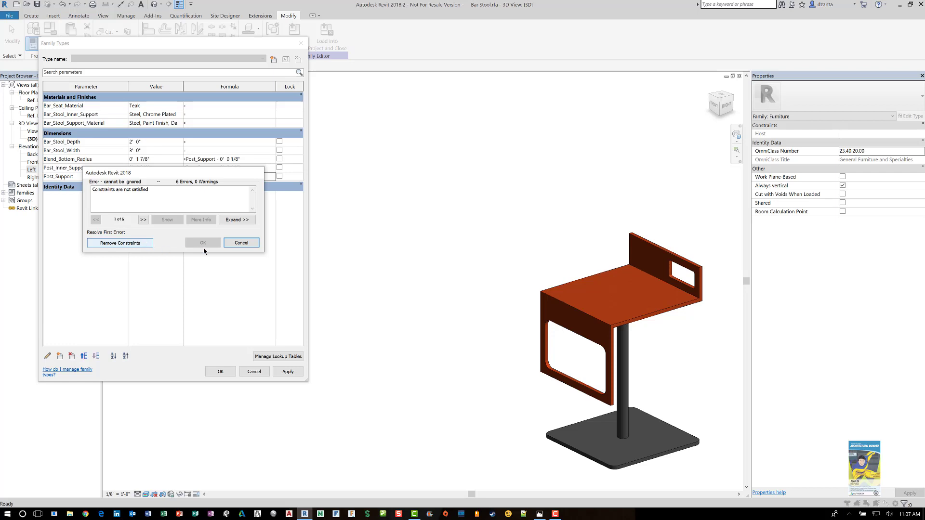
click(241, 243)
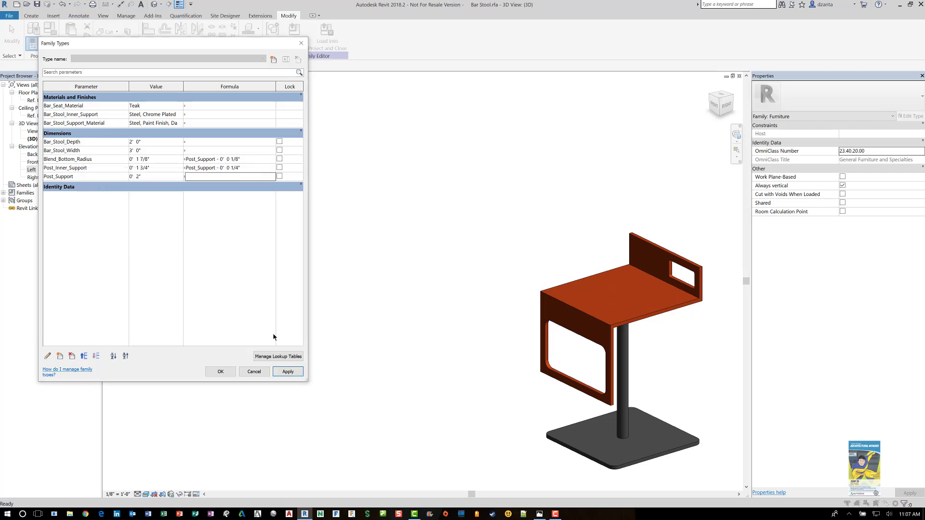
click(262, 374)
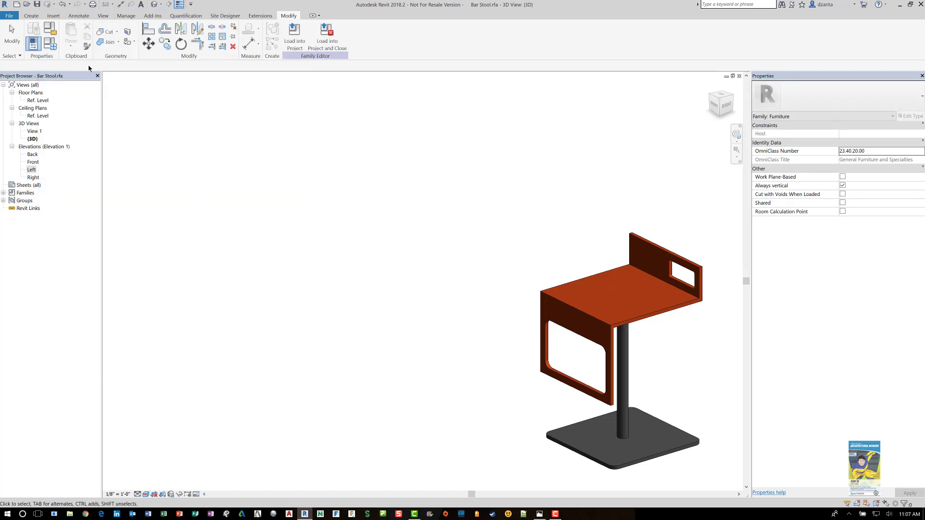
Try to flex only Bar_Stool_Depth by setting it to 3'
click(50, 43)
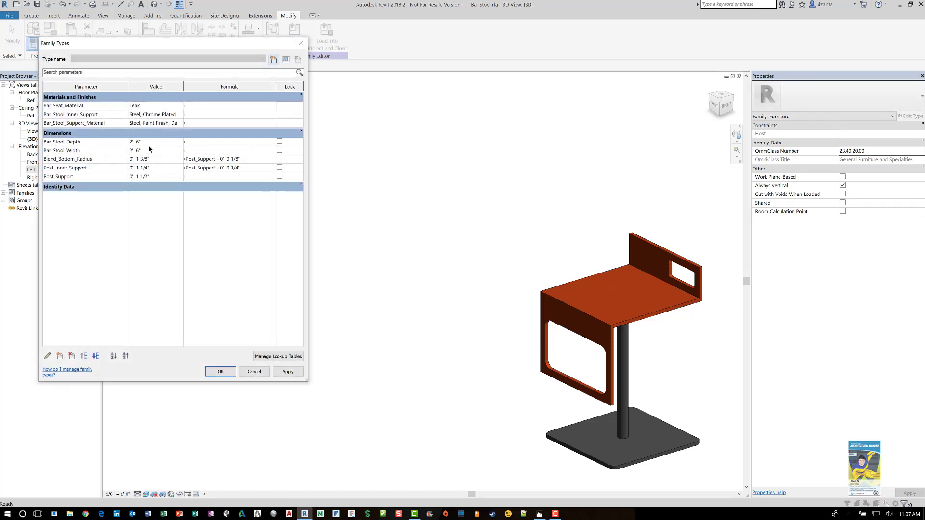
click(153, 141)
text(3)
click(156, 233)
click(284, 373)
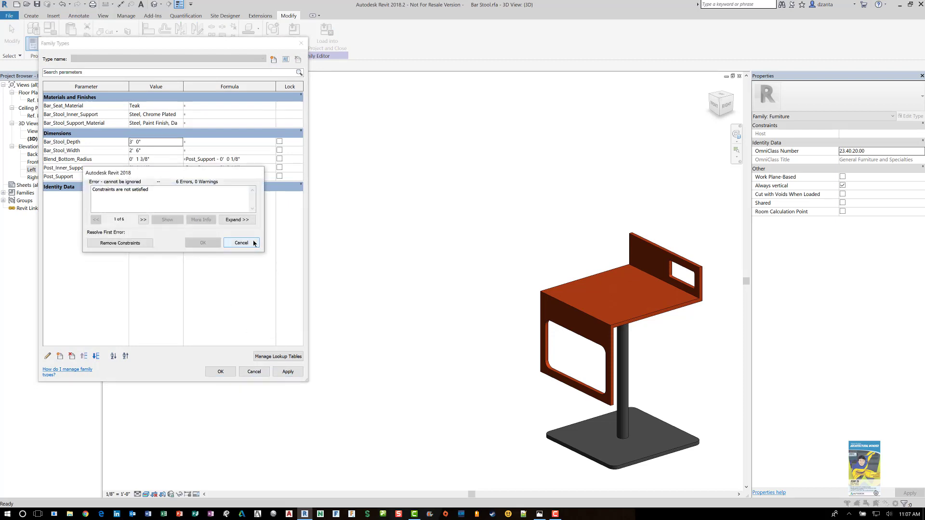
click(255, 243)
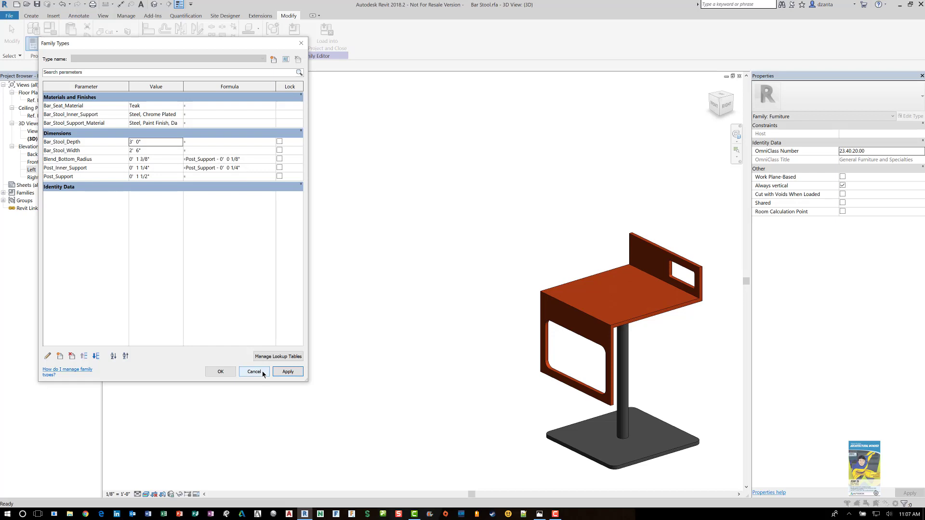
click(254, 372)
Examine the Bar_Stool_Depth dimension and the reference planes around the seat in the Ref. Level floor plan
double_click(57, 100)
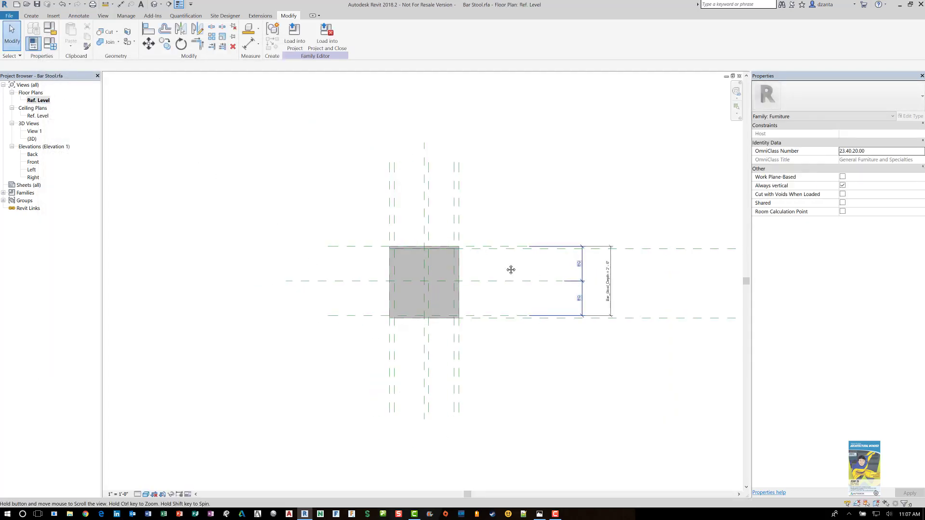
middle_drag(510, 269, 366, 262)
scroll(289, 241, up, 2)
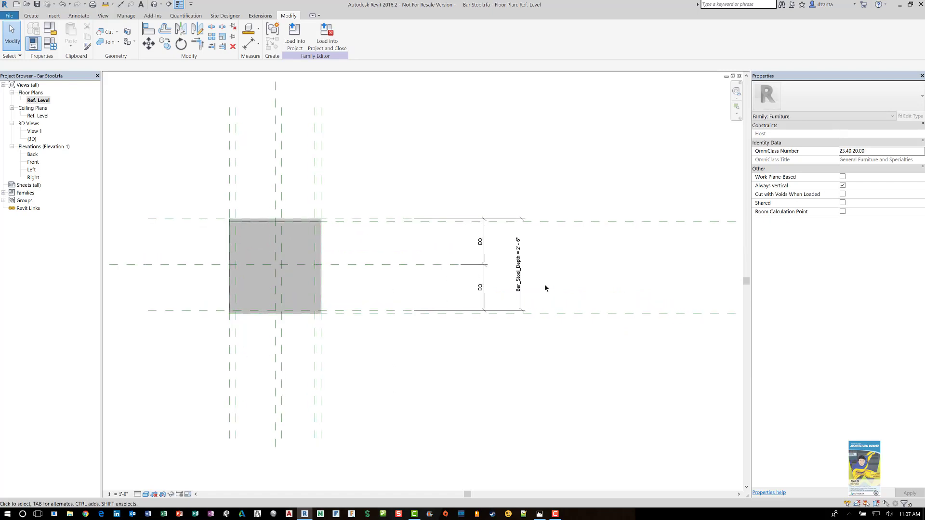
click(521, 258)
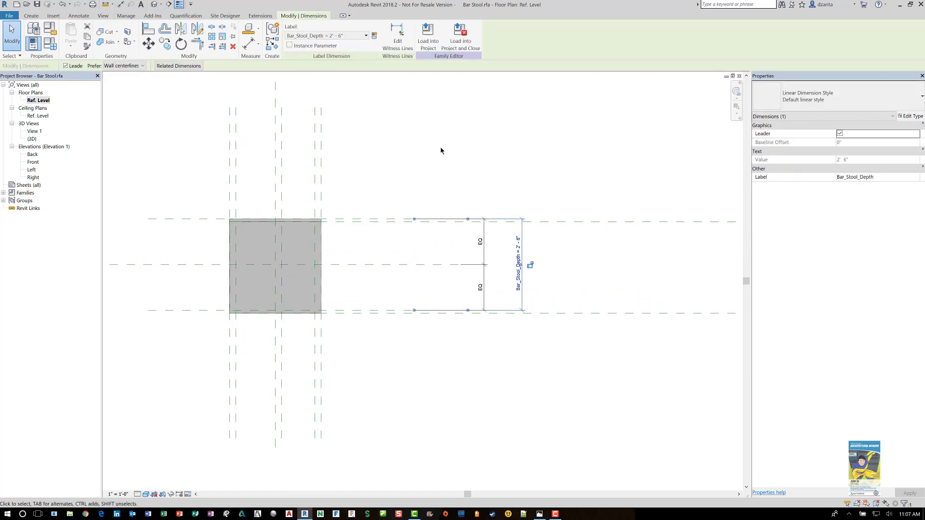
middle_drag(412, 191, 448, 208)
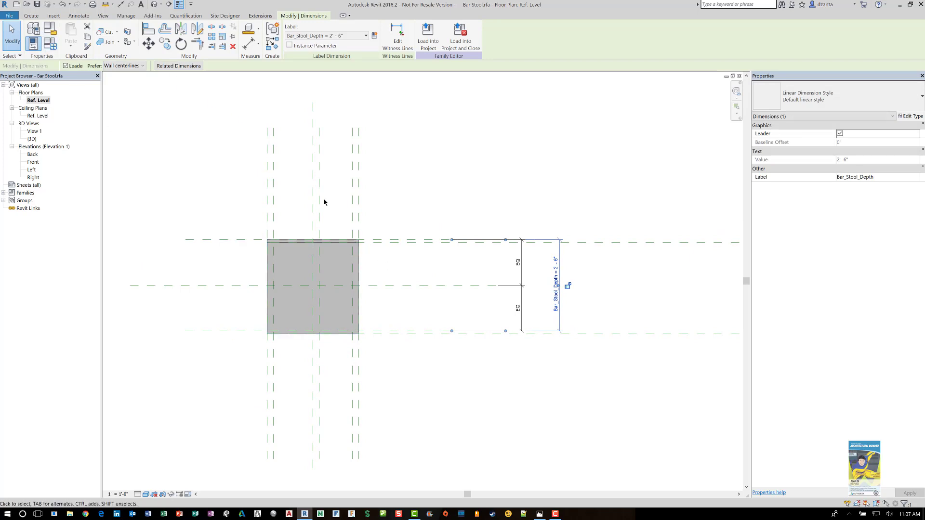
scroll(492, 213, up, 1)
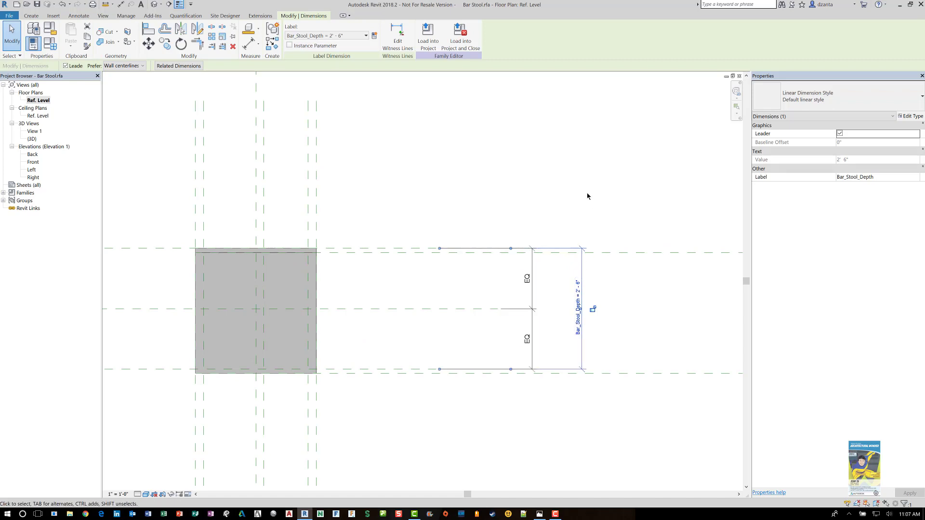
Try setting Bar_Stool_Depth to 3' while removing the unsatisfied constraints and deleting the failing elements, and inspect the stool in 3D
click(50, 44)
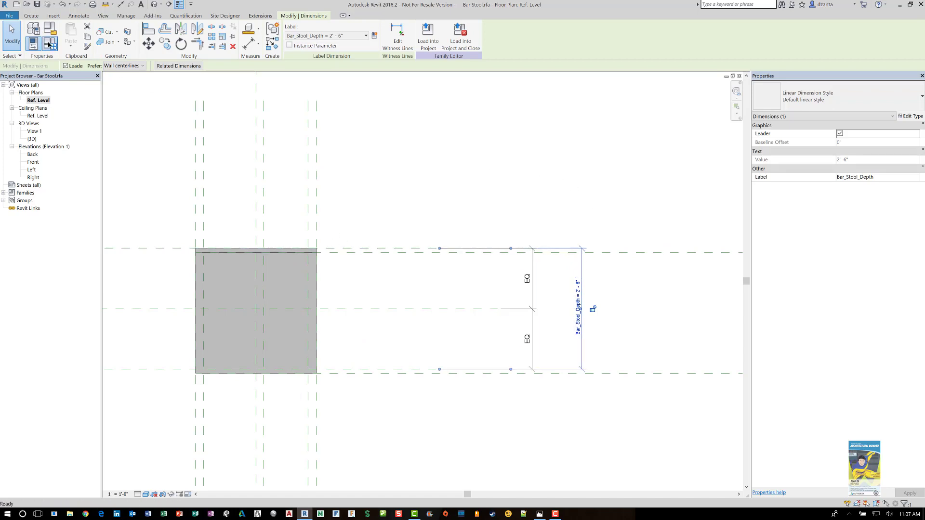
click(172, 142)
click(172, 142)
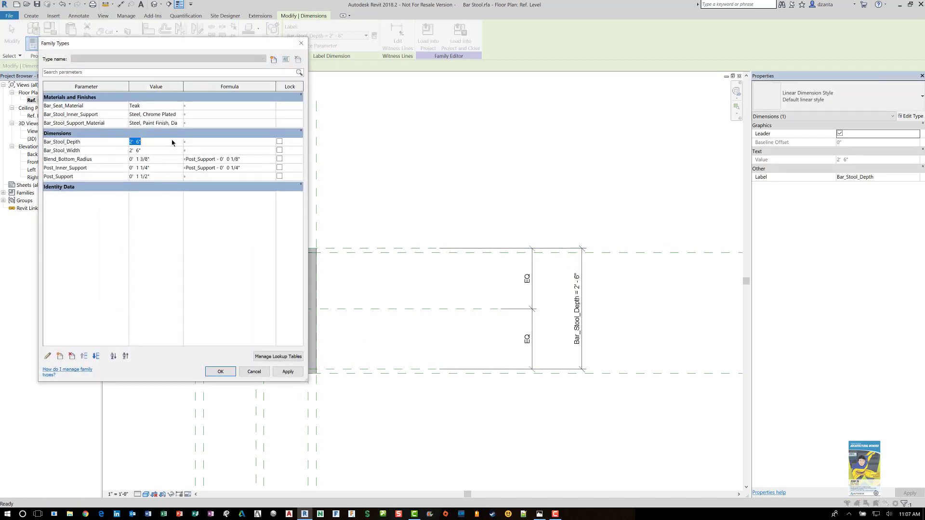
text(3)
click(221, 371)
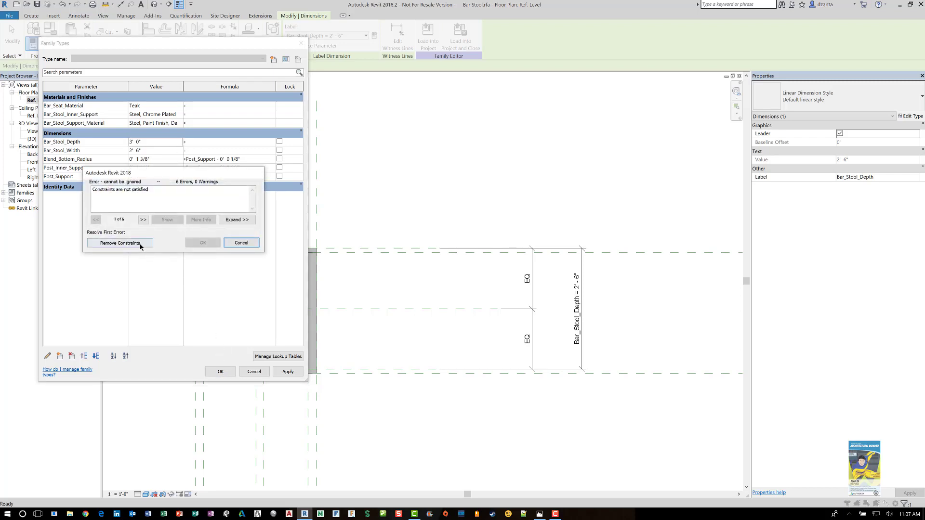
click(140, 245)
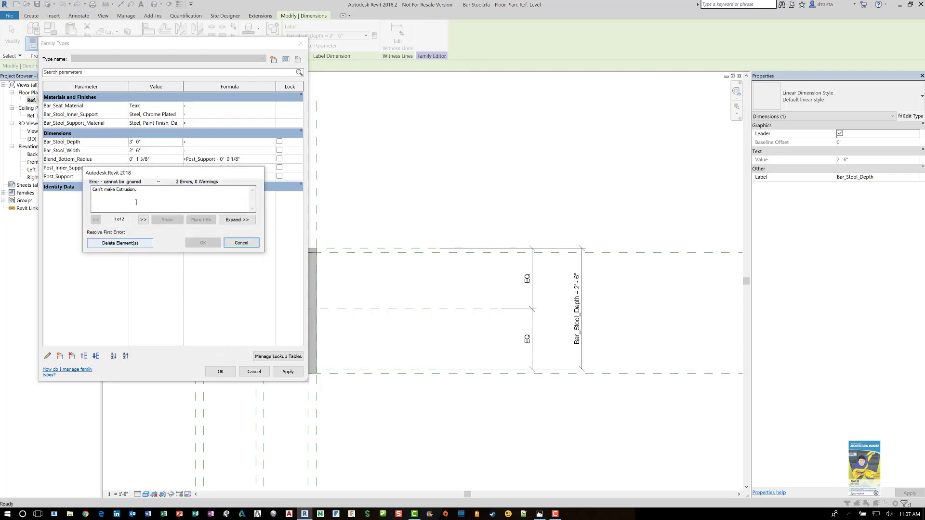
click(128, 243)
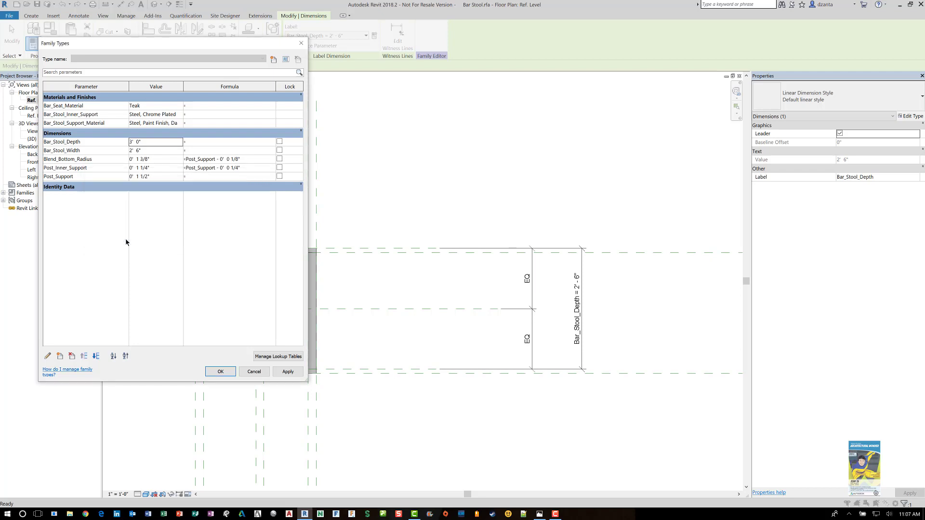
click(218, 374)
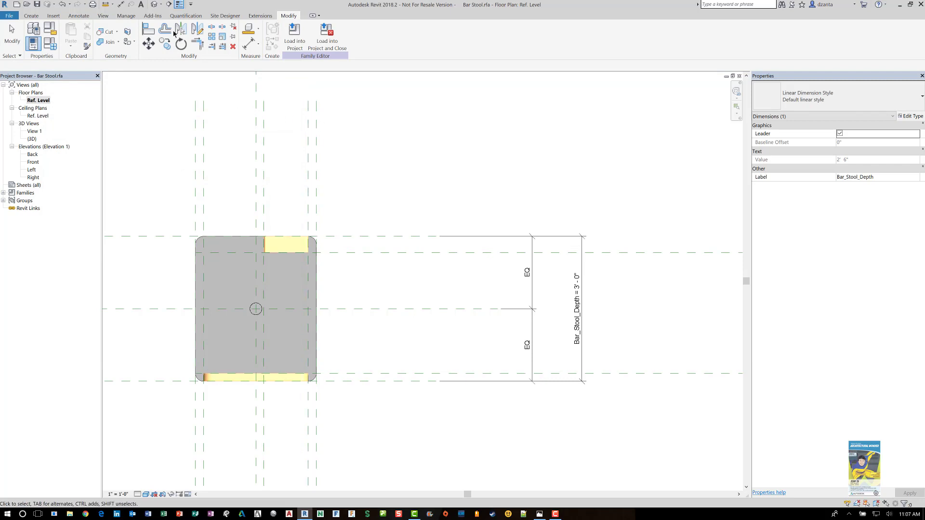
click(155, 5)
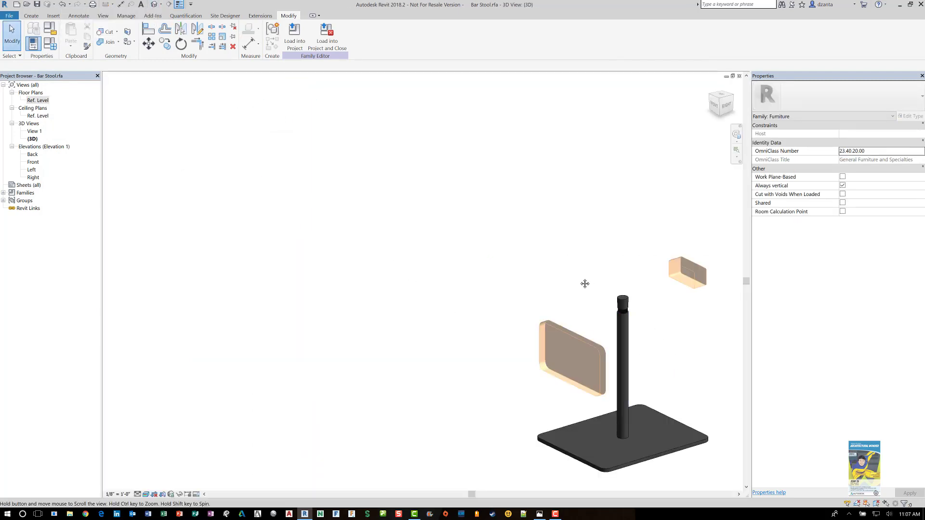
middle_drag(585, 283, 489, 217)
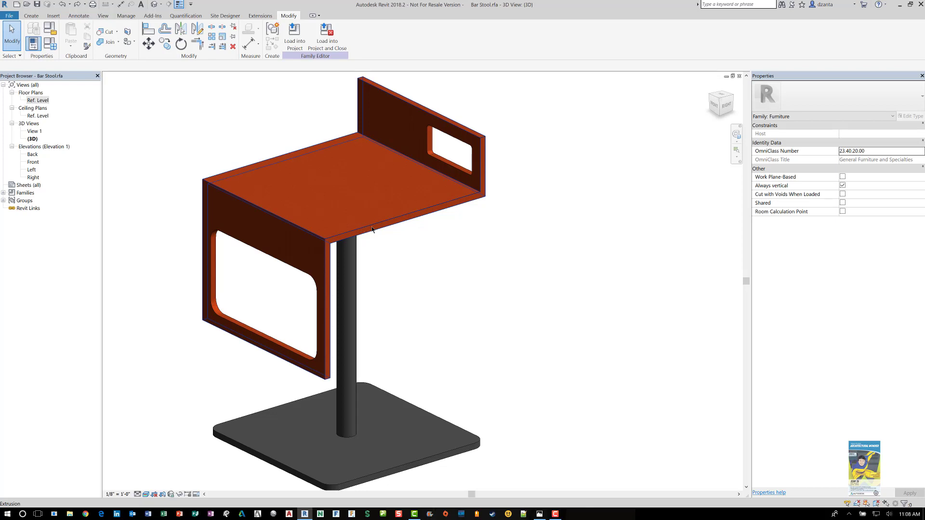
Examine the seat extrusion and the reference planes at its backrest in the Right elevation
double_click(33, 177)
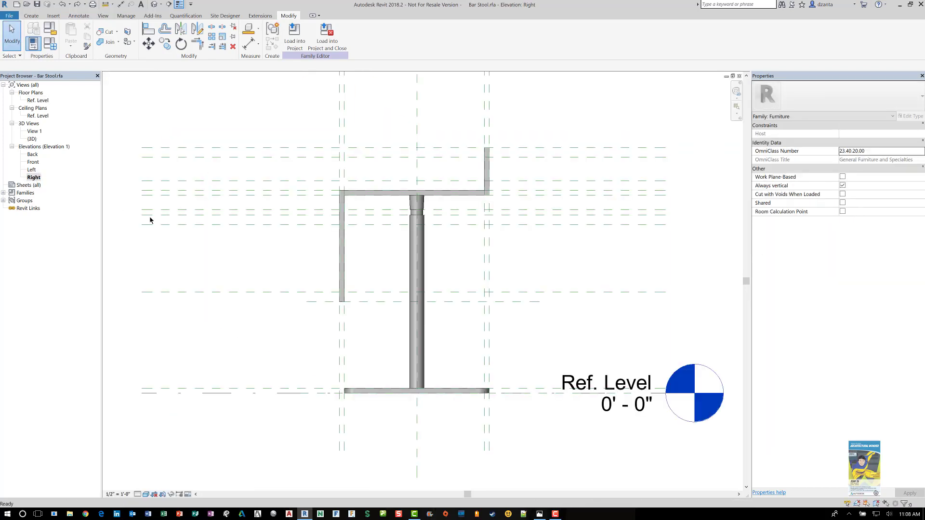
click(436, 194)
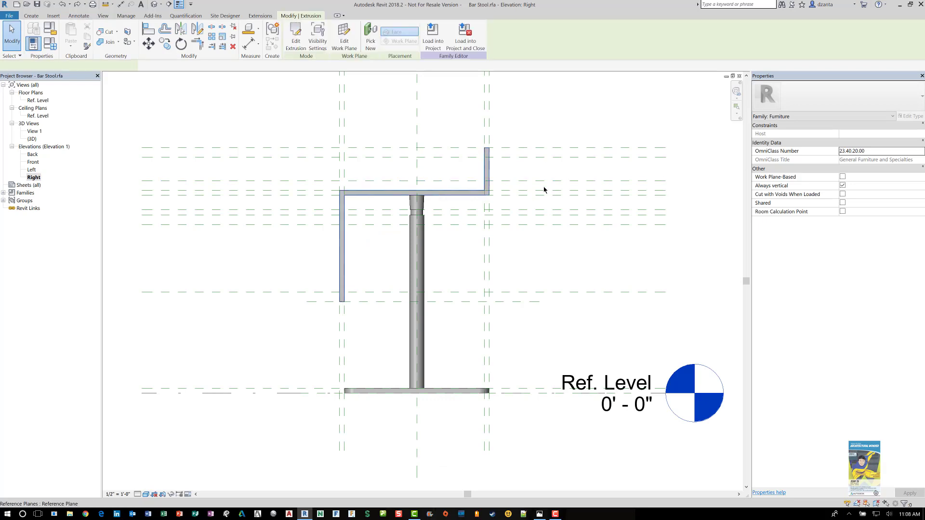
middle_drag(544, 190, 487, 292)
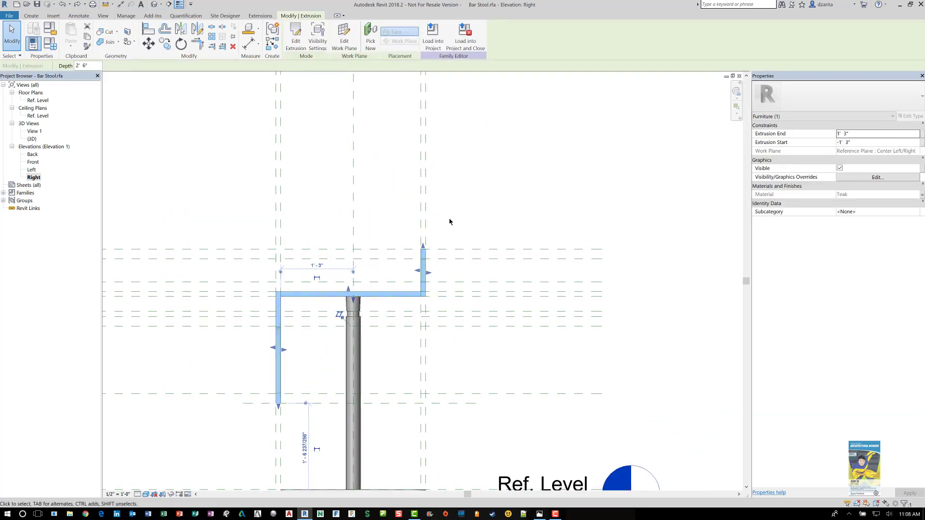
click(459, 201)
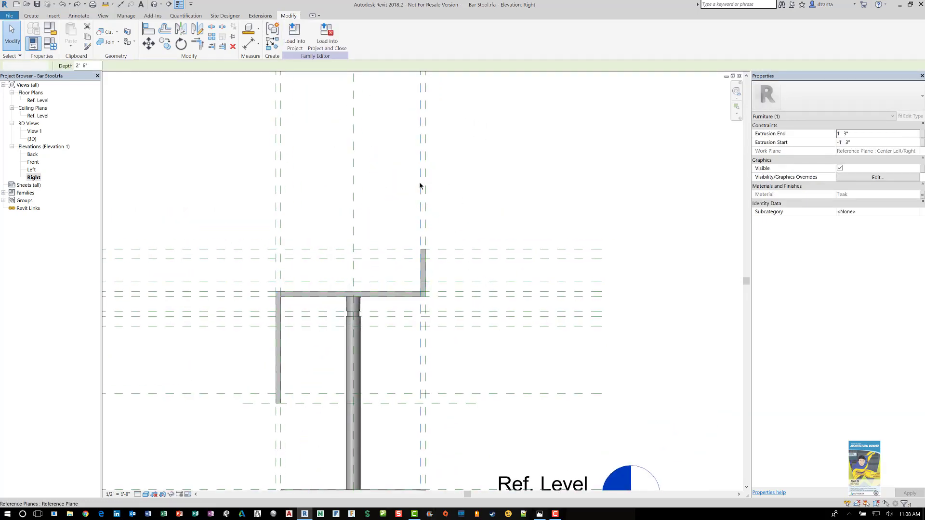
click(420, 182)
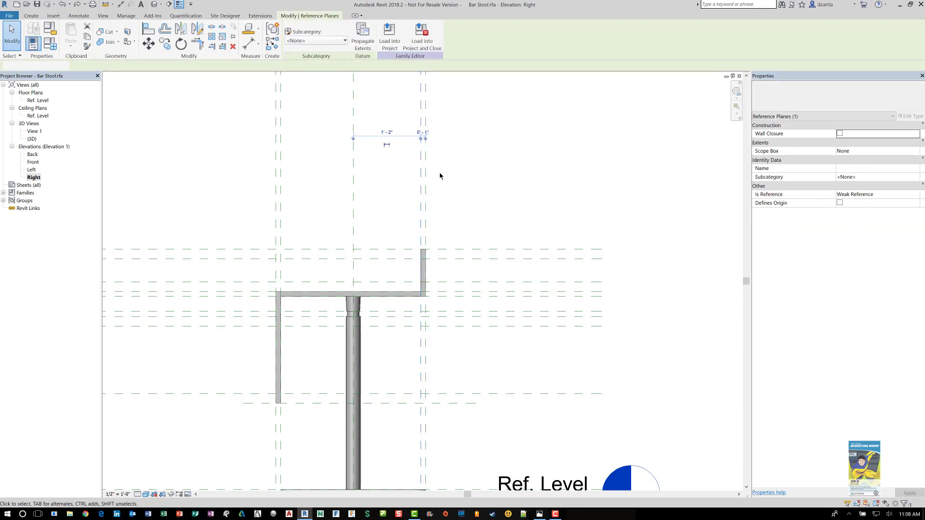
click(440, 175)
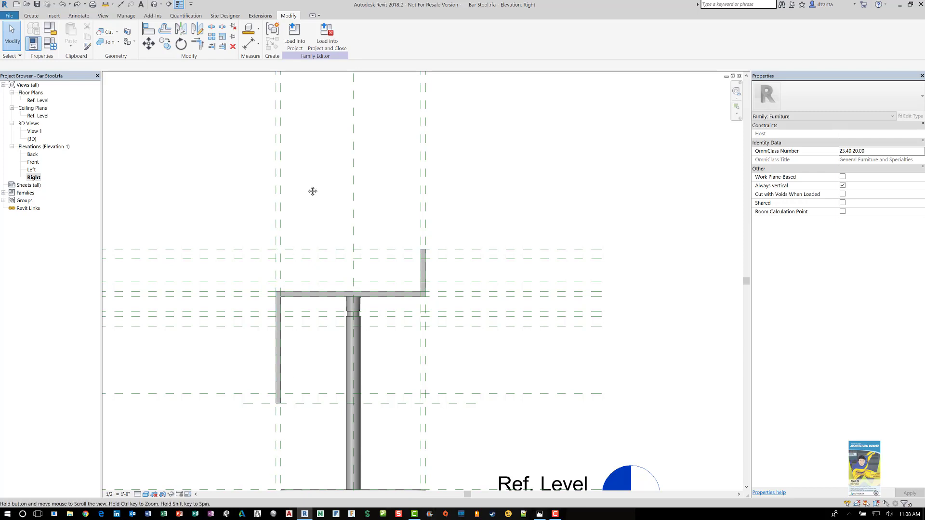
middle_drag(311, 190, 302, 140)
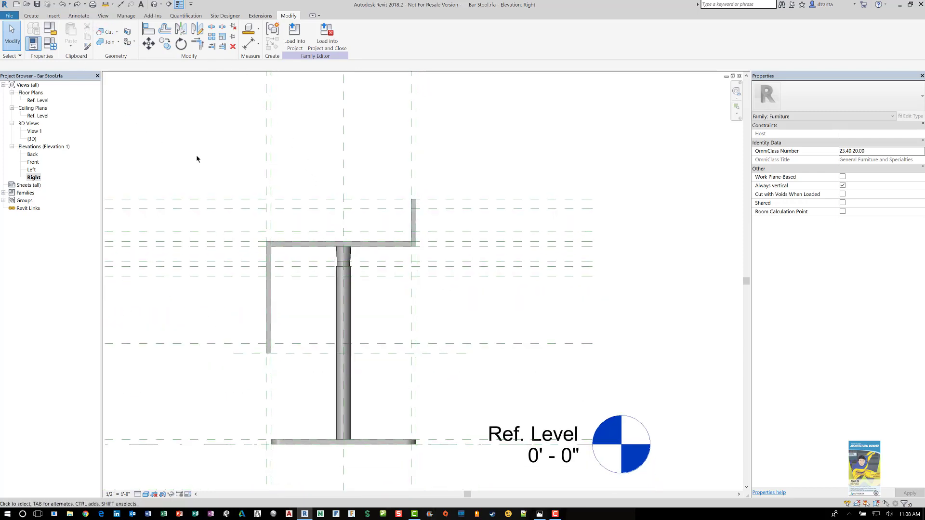
Dimension and lock the reference plane pairs that set the thickness of the seat's front panel, seat slab and backrest
key(d)
key(i)
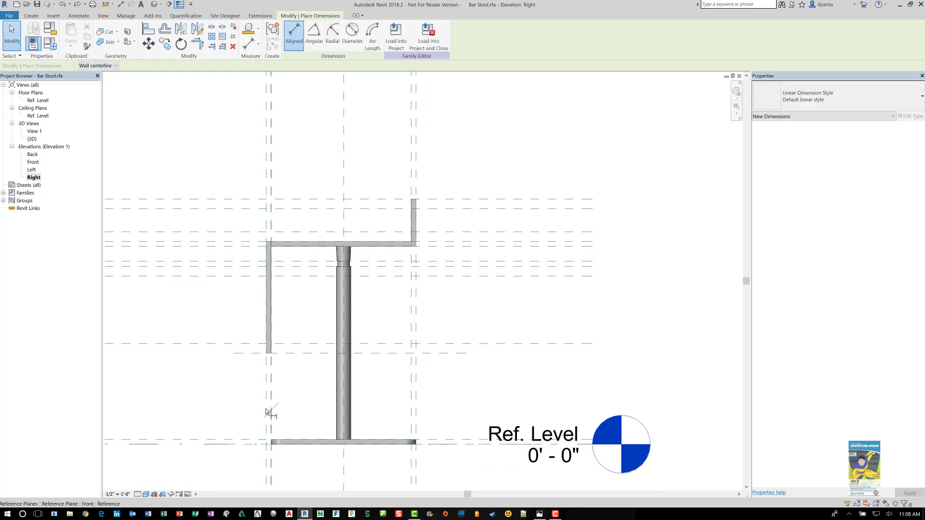
click(270, 400)
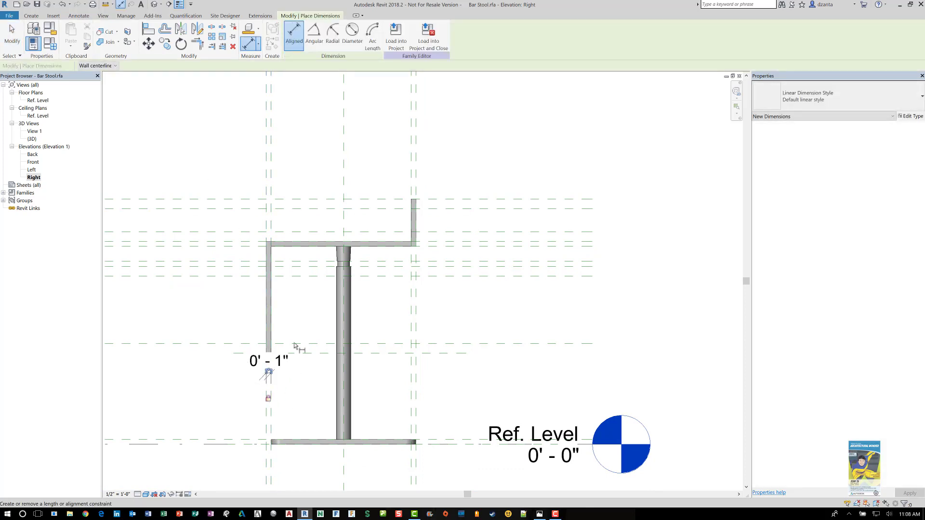
click(451, 246)
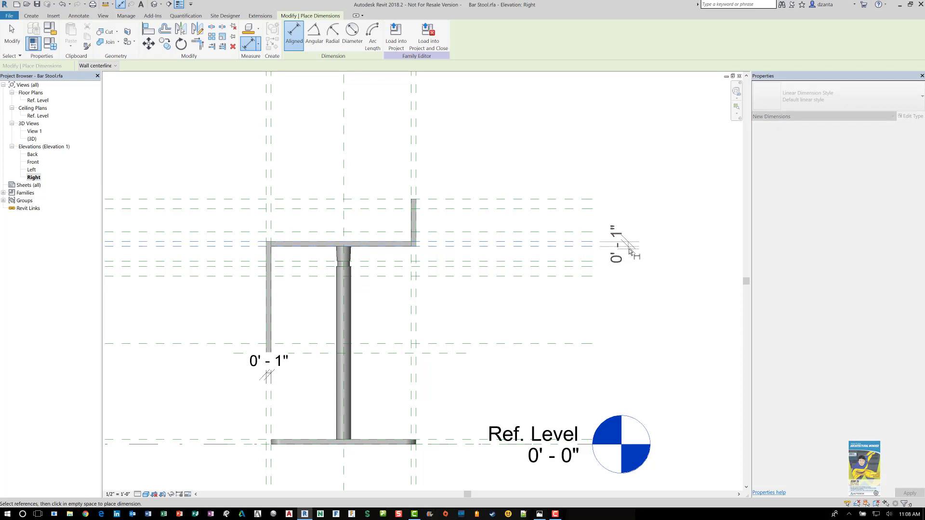
click(623, 248)
click(415, 169)
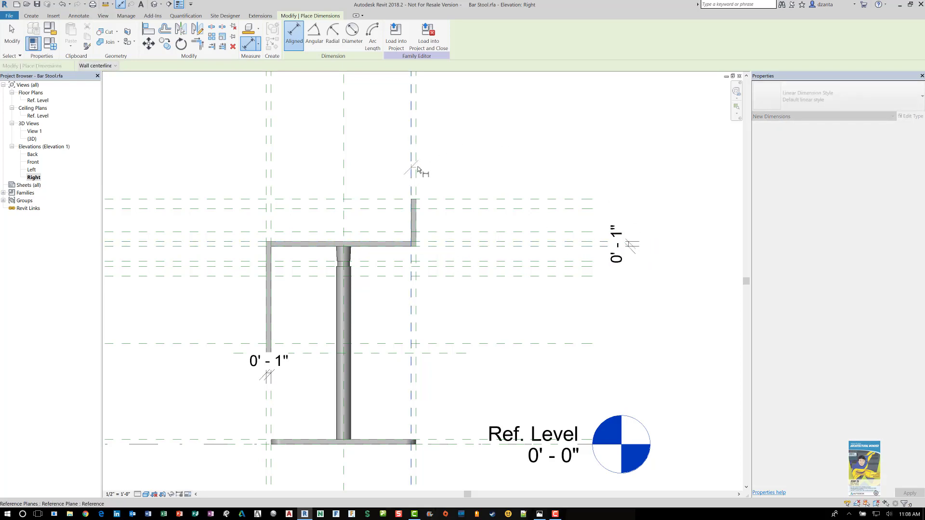
click(412, 172)
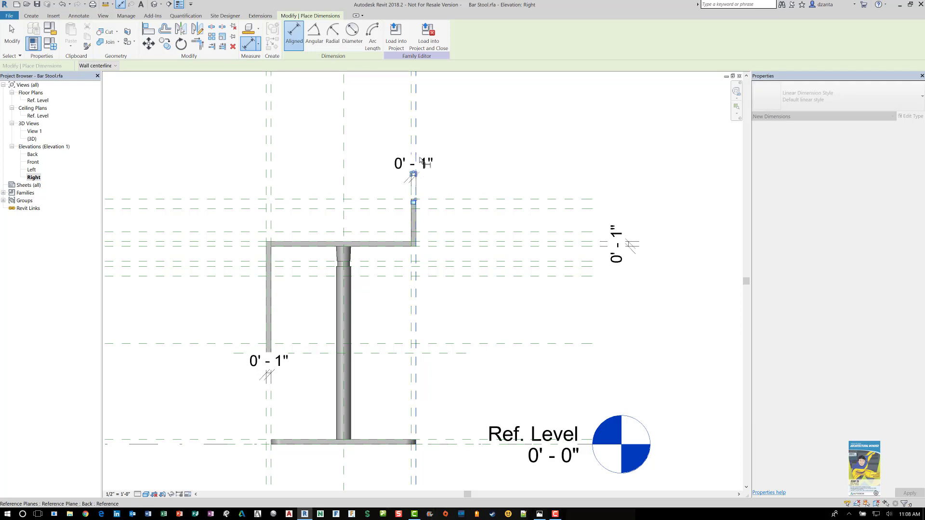
click(413, 175)
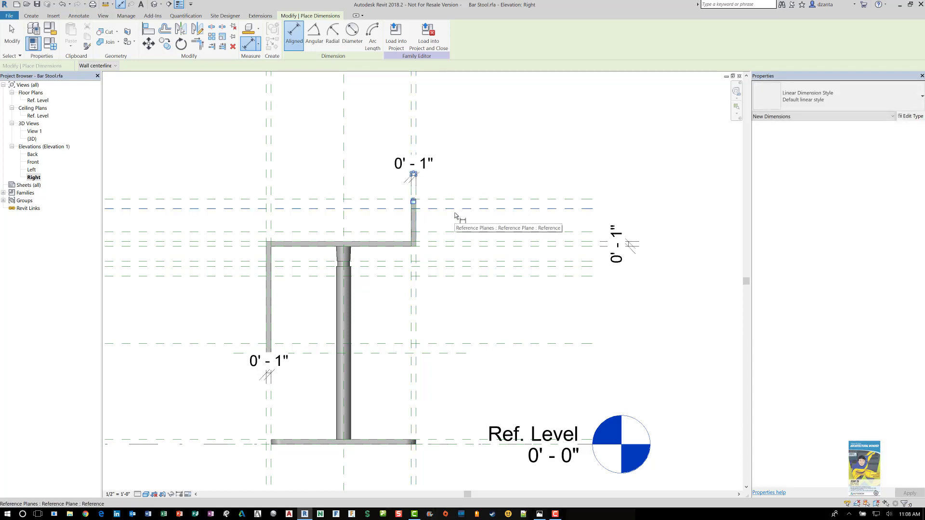
key(Escape)
key(Escape)
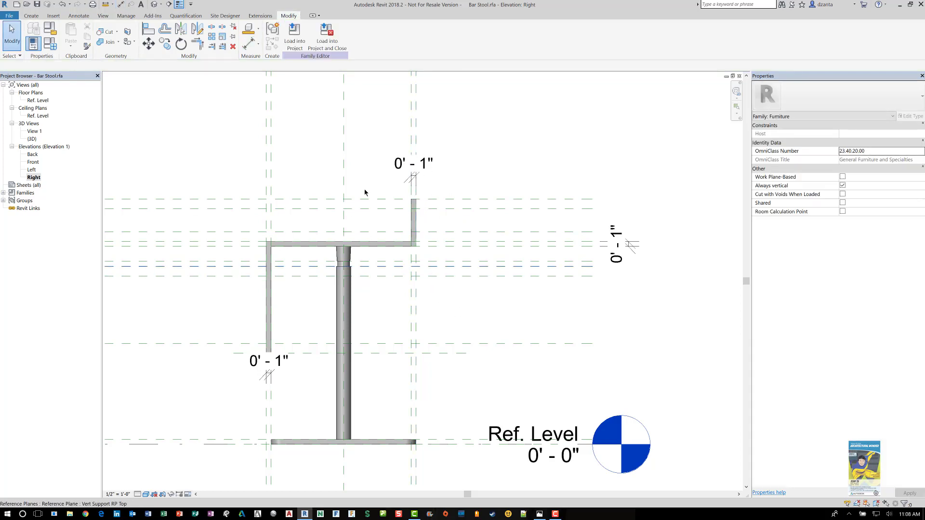
Flex the family with Bar_Stool_Depth set to 3'
click(48, 47)
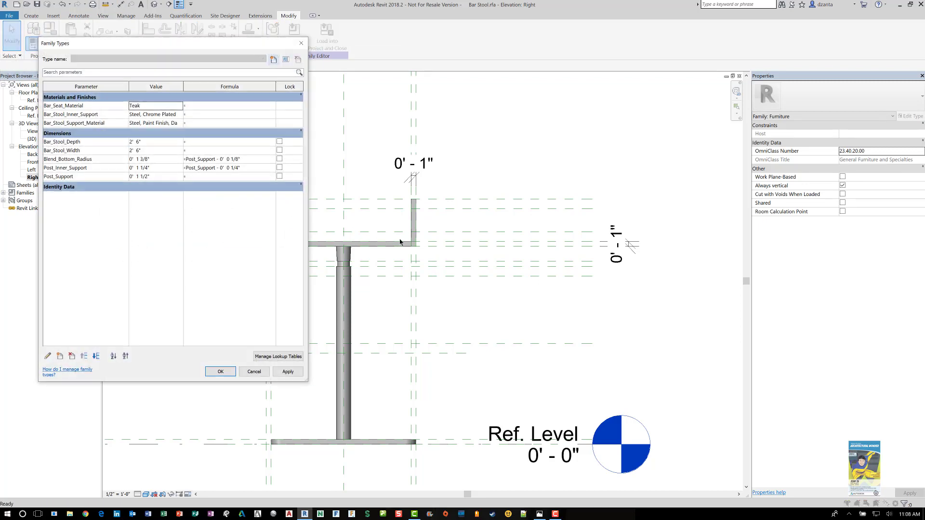
click(162, 141)
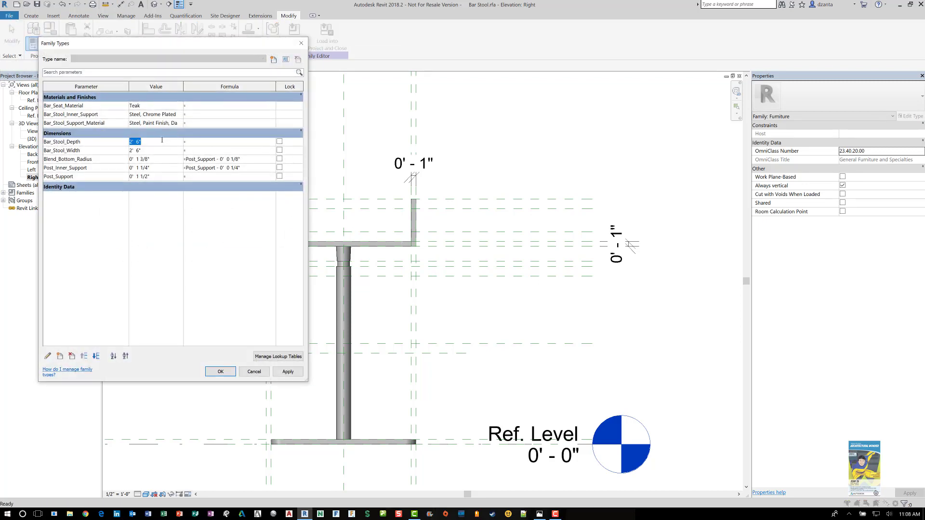
text(3')
click(278, 372)
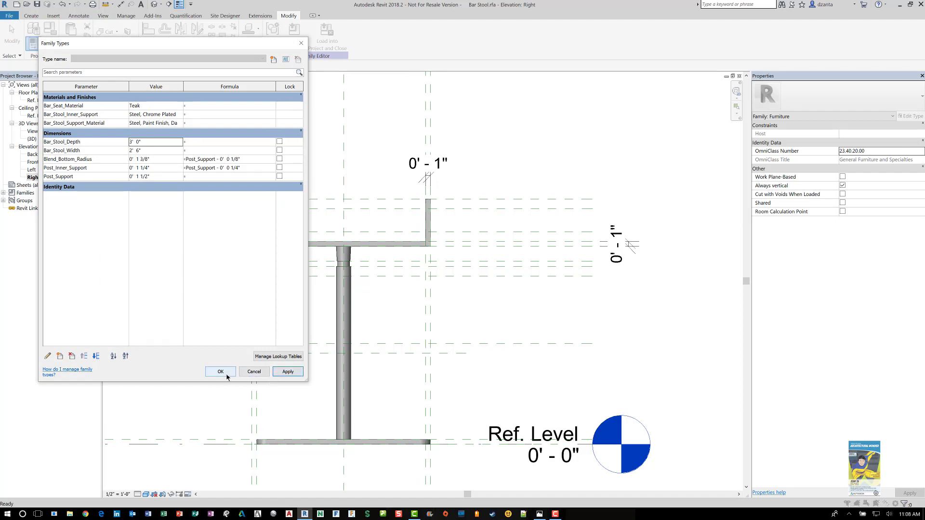
Set Bar_Stool_Width to 3' and check the resized stool in the 3D view
click(153, 149)
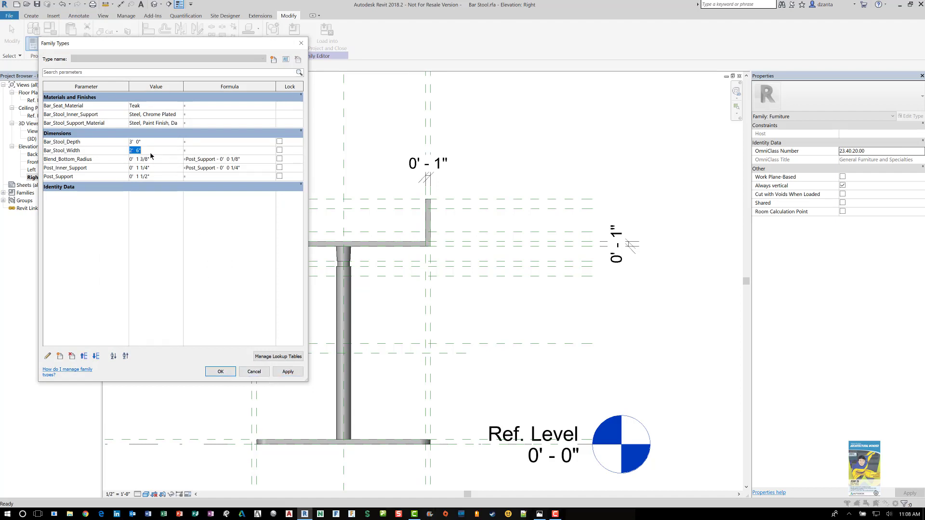
text(3')
click(220, 372)
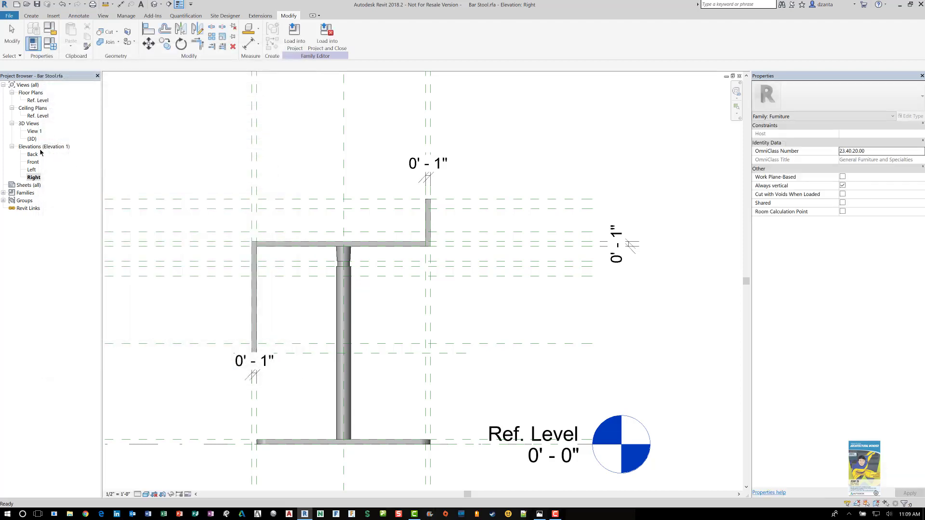
click(154, 6)
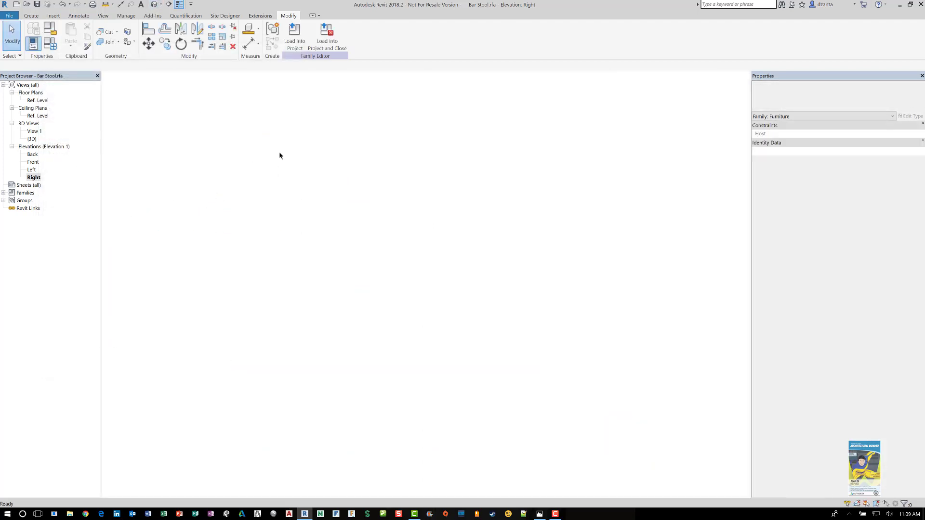
scroll(511, 249, down, 1)
middle_drag(511, 249, 529, 264)
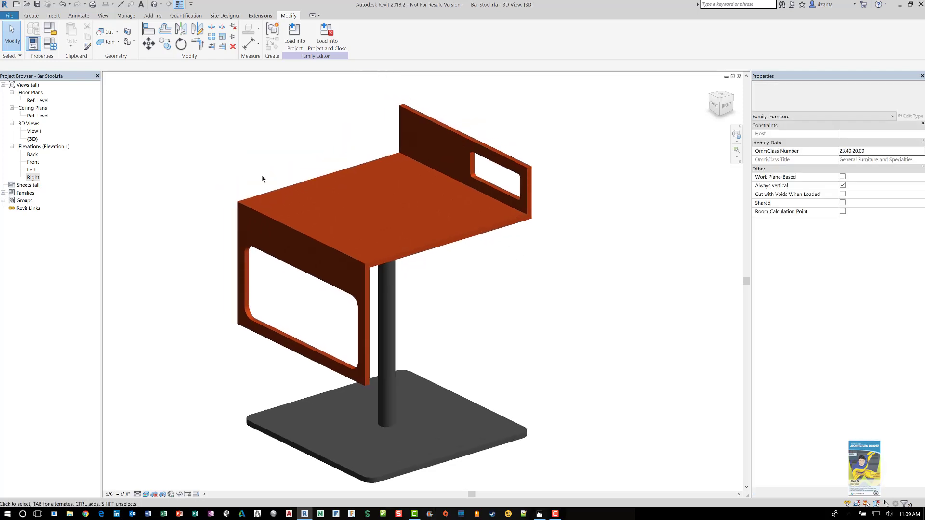
Flex the family with Bar_Stool_Depth and Bar_Stool_Width both set to 2'
click(52, 47)
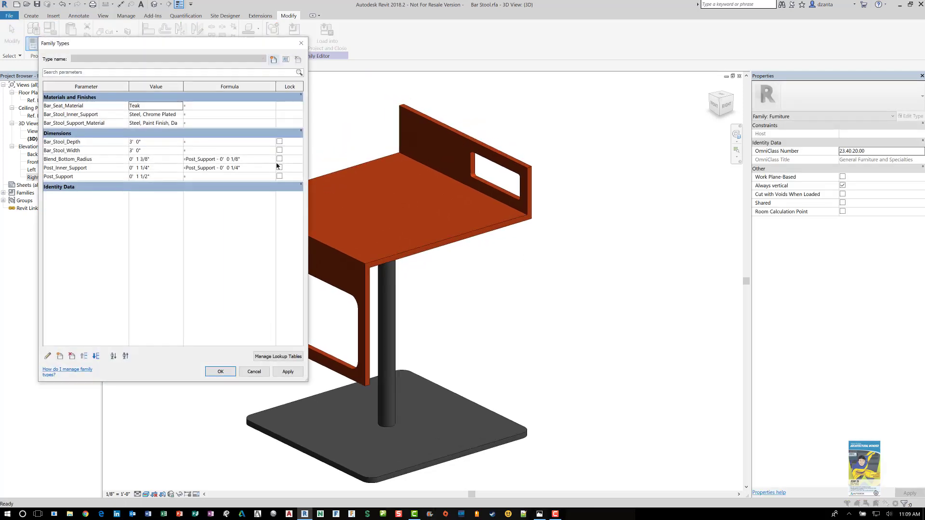
click(163, 142)
text(2)
click(161, 150)
text(2)
click(280, 372)
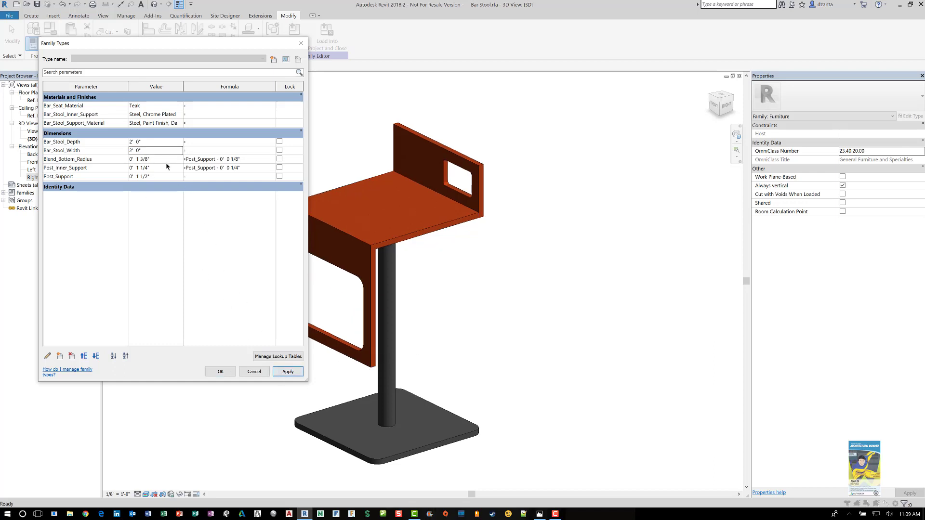
Flex the support post by setting Post_Support to 2" and applying the change
click(163, 176)
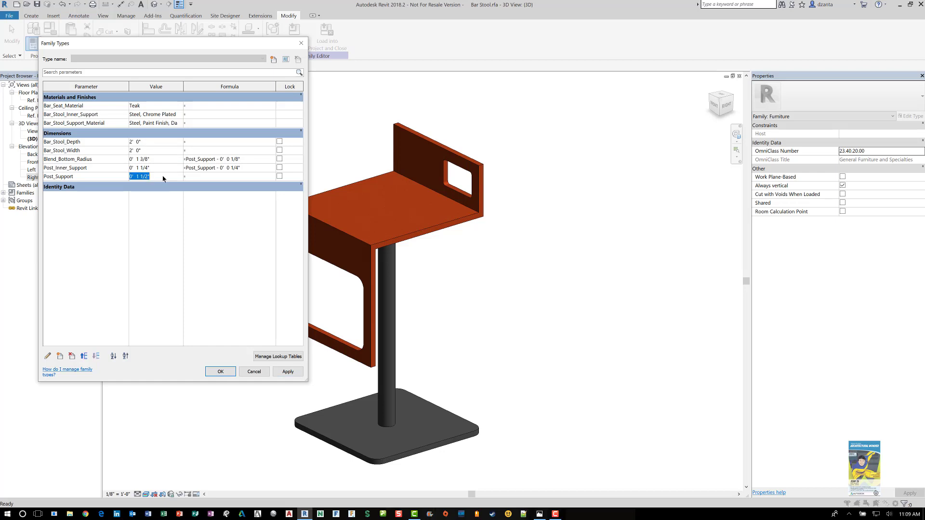
text(2)
key(Tab)
click(289, 372)
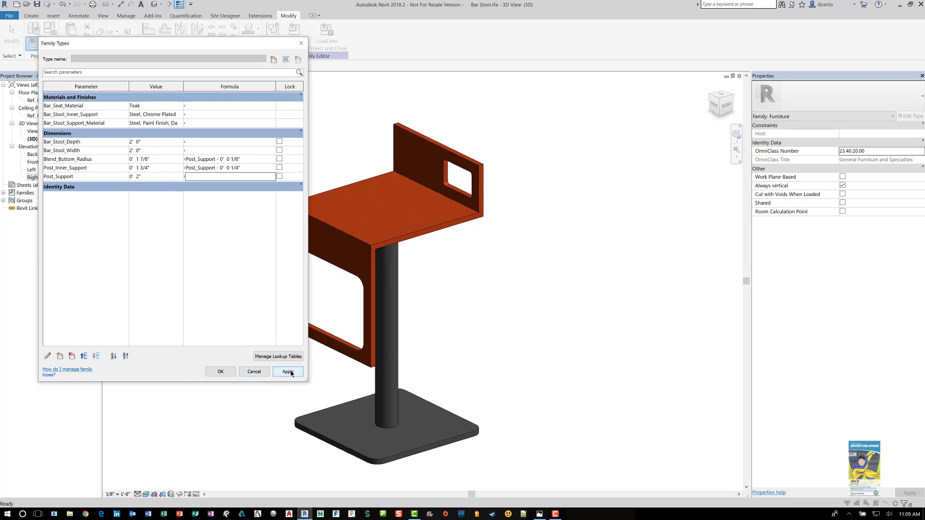
Set the Post_Support parameter to 1.5"
click(157, 179)
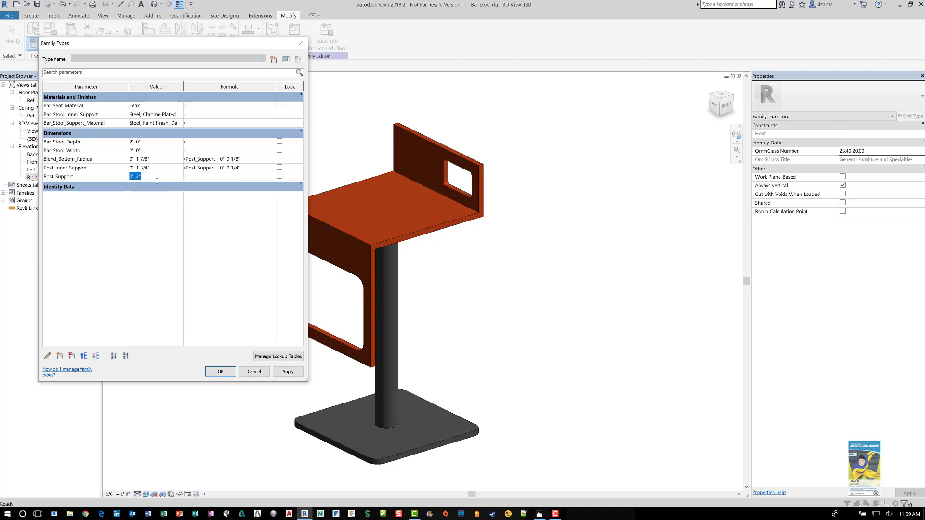
text(1)
text(.5)
Set Bar_Stool_Depth to 30" and Bar_Stool_Width to 2.5', then apply the values and close the family types
click(153, 142)
text(30")
click(164, 151)
text(2.5)
key(Tab)
click(282, 372)
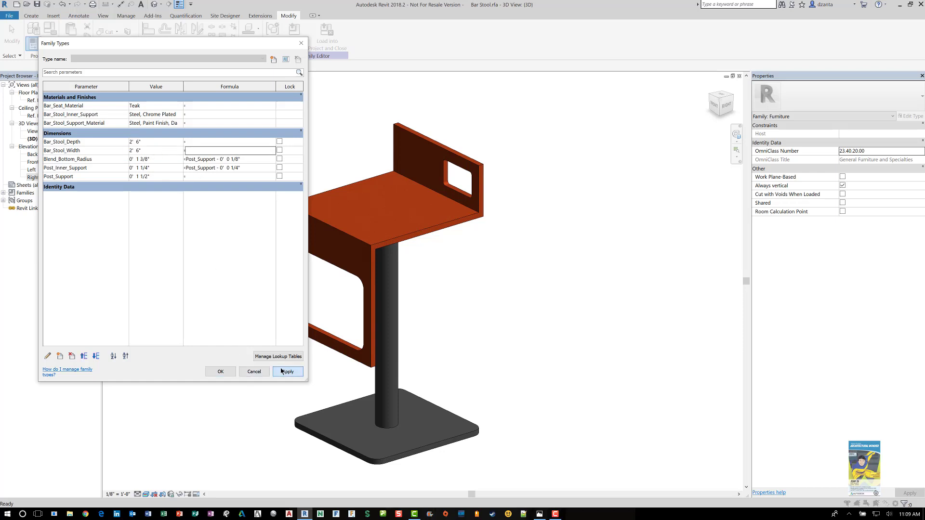
click(220, 372)
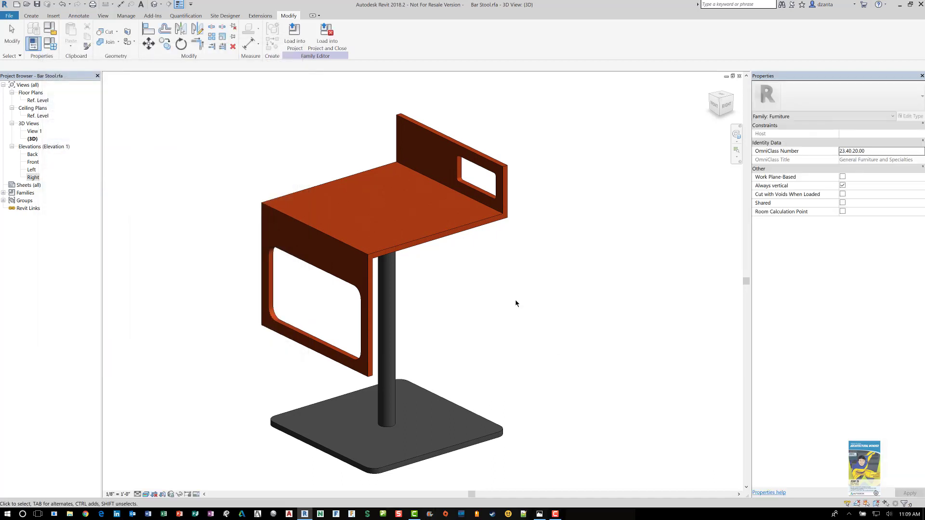
middle_drag(516, 305, 583, 289)
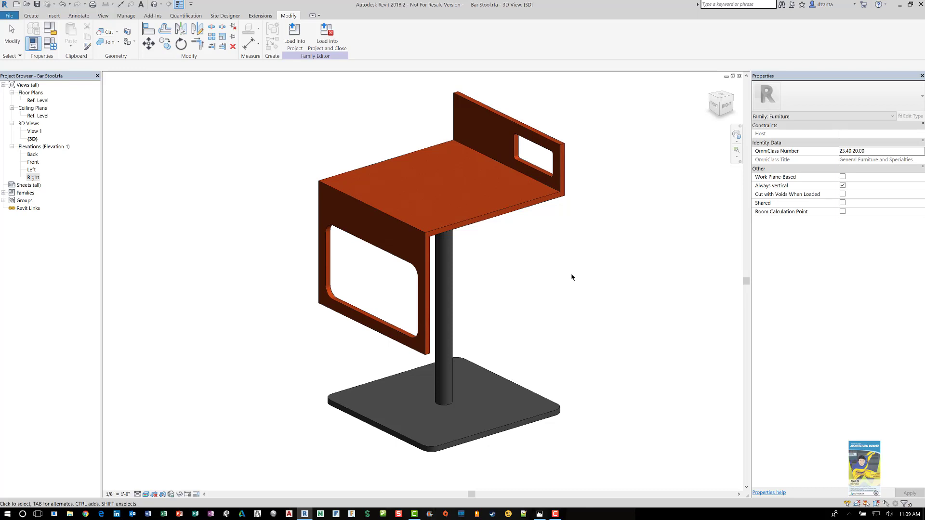
Inspect the stool and its reference planes in the Ref. Level floor plan, and return to the 3D view
click(31, 16)
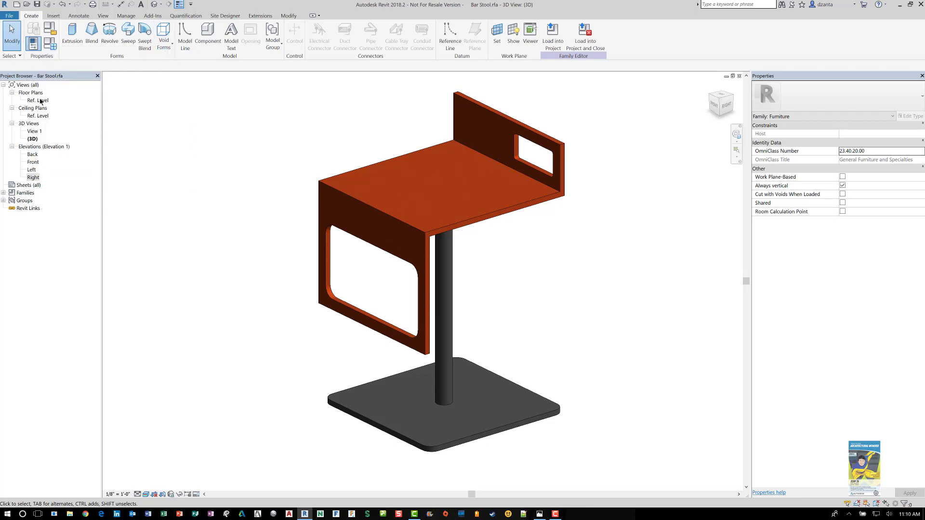
double_click(39, 100)
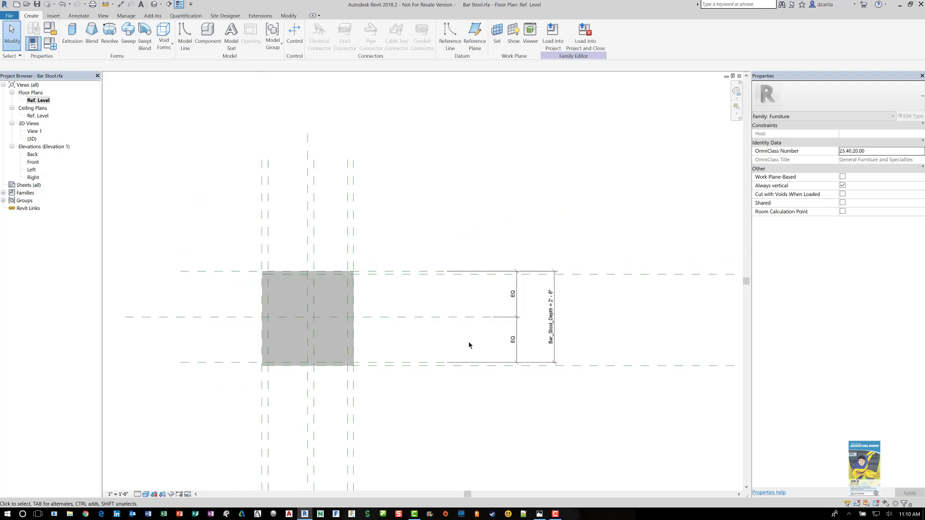
middle_drag(534, 326, 608, 298)
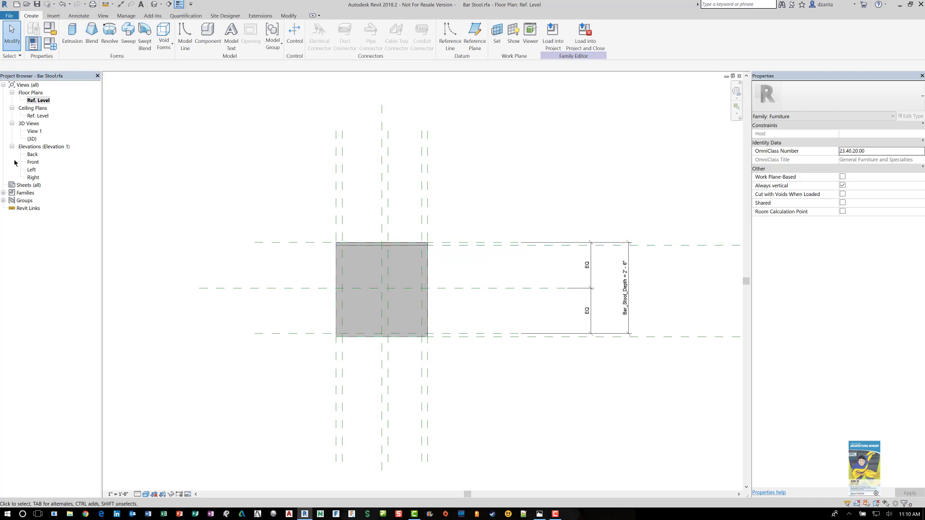
click(155, 4)
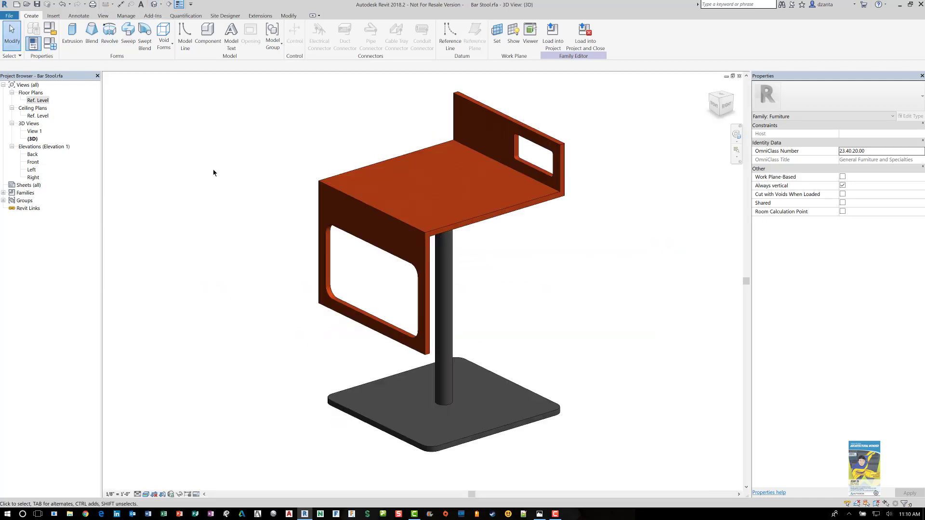